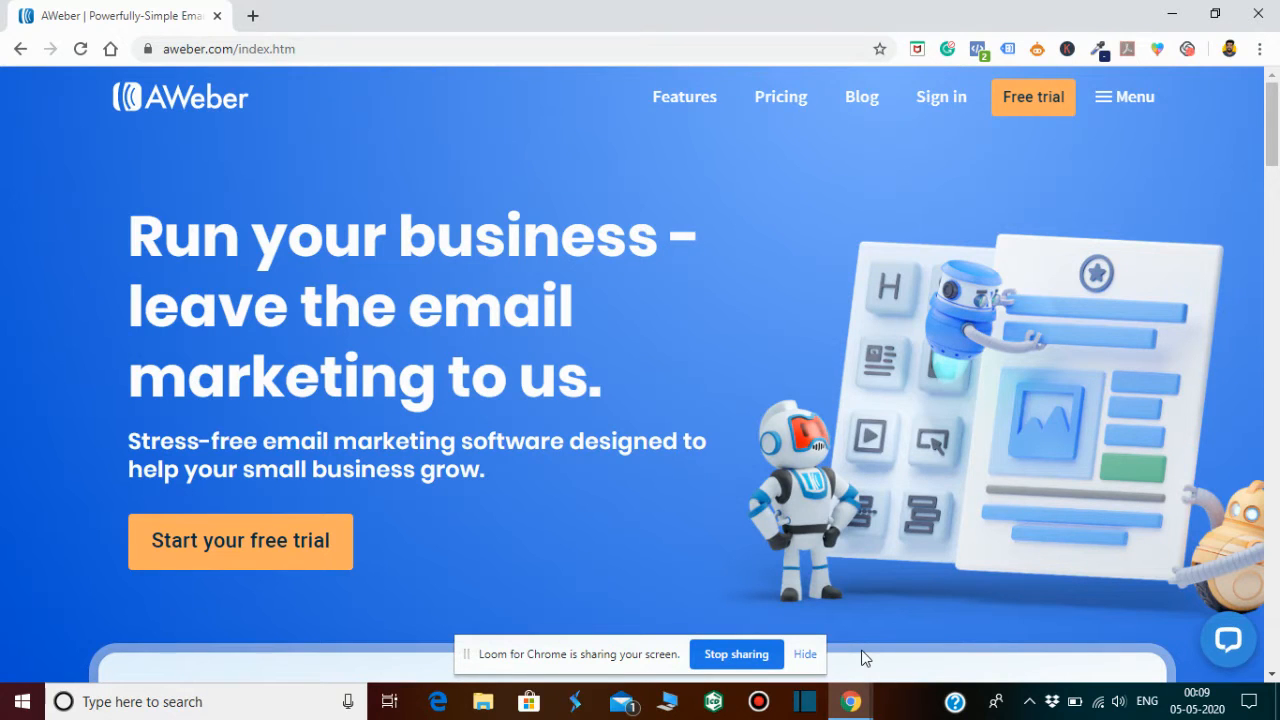
# Switch to the browser window with the AWeber account dashboard and look over its sections down to the list statistics
pyautogui.moveTo(850, 705)
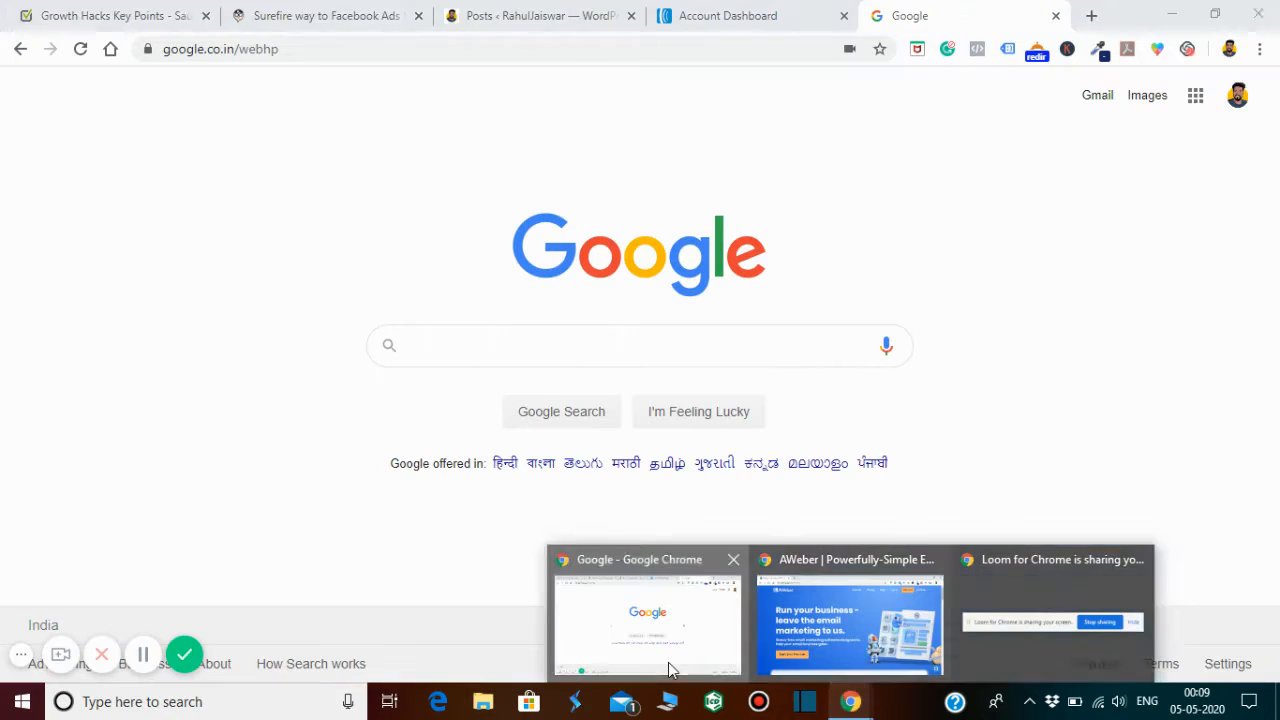
pyautogui.click(668, 662)
pyautogui.click(756, 22)
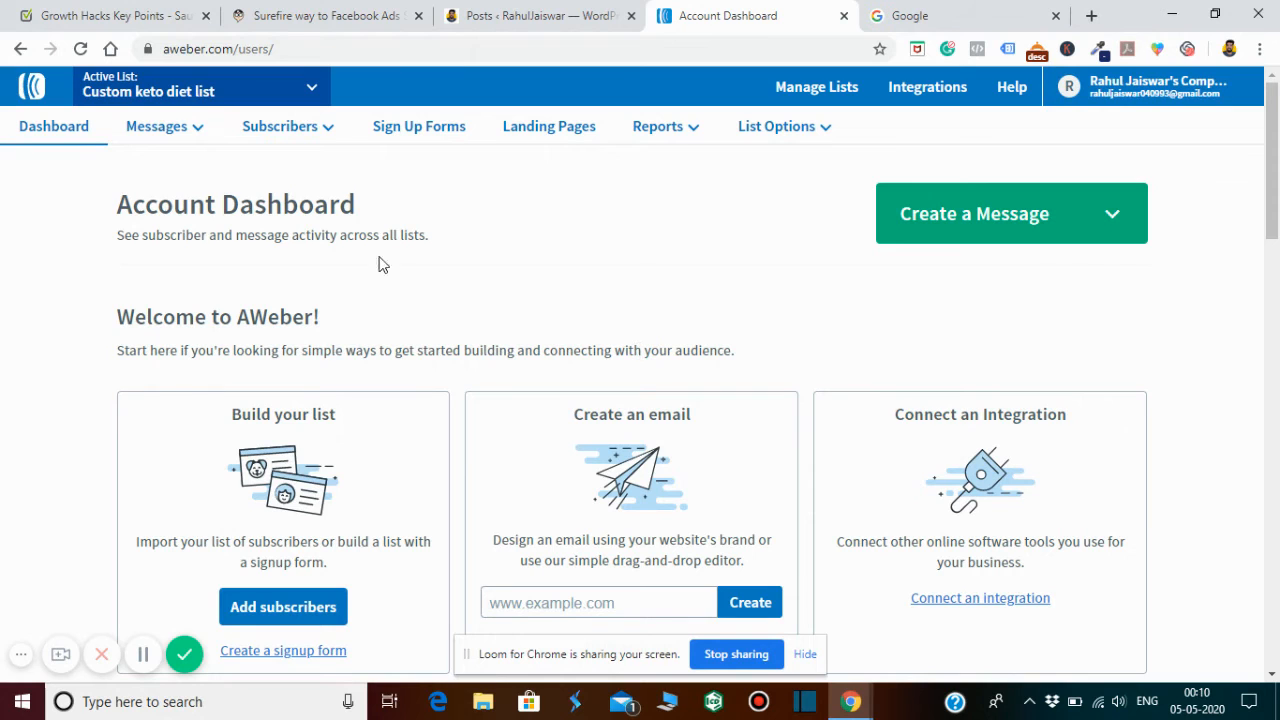
pyautogui.moveTo(163, 128)
pyautogui.moveTo(1277, 218); pyautogui.dragTo(1277, 556)
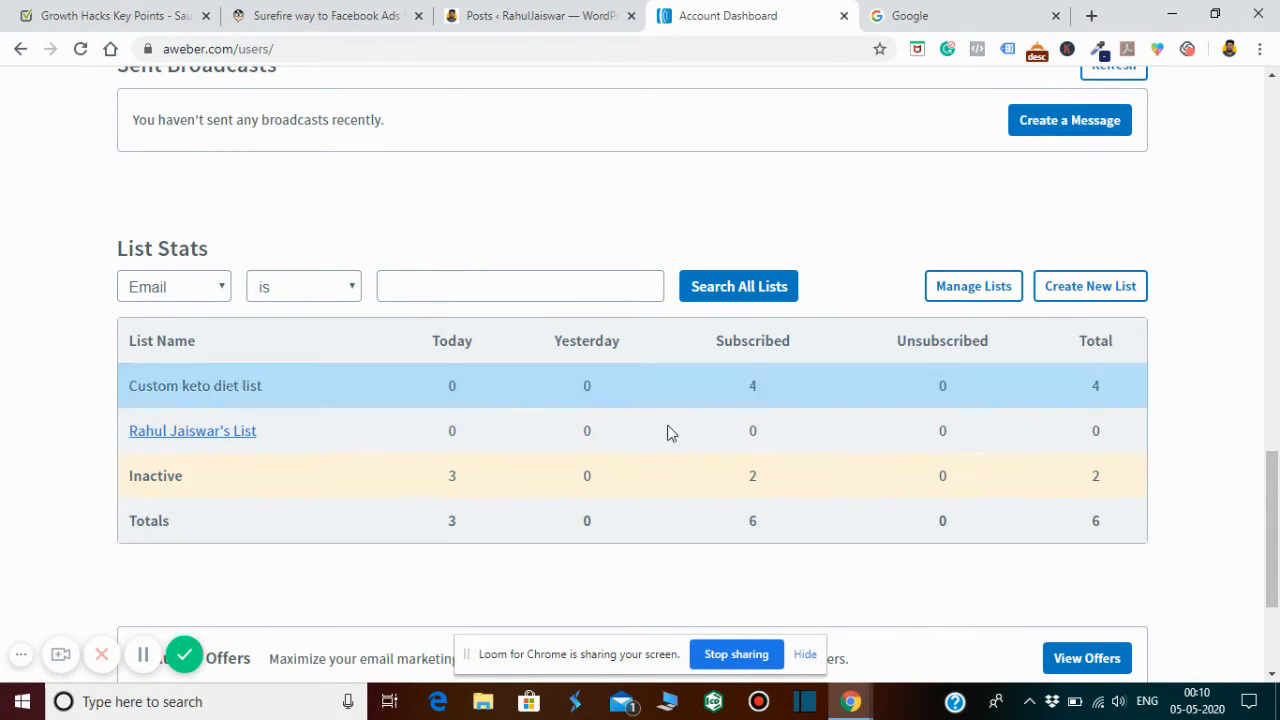
pyautogui.moveTo(1273, 530); pyautogui.dragTo(1277, 142)
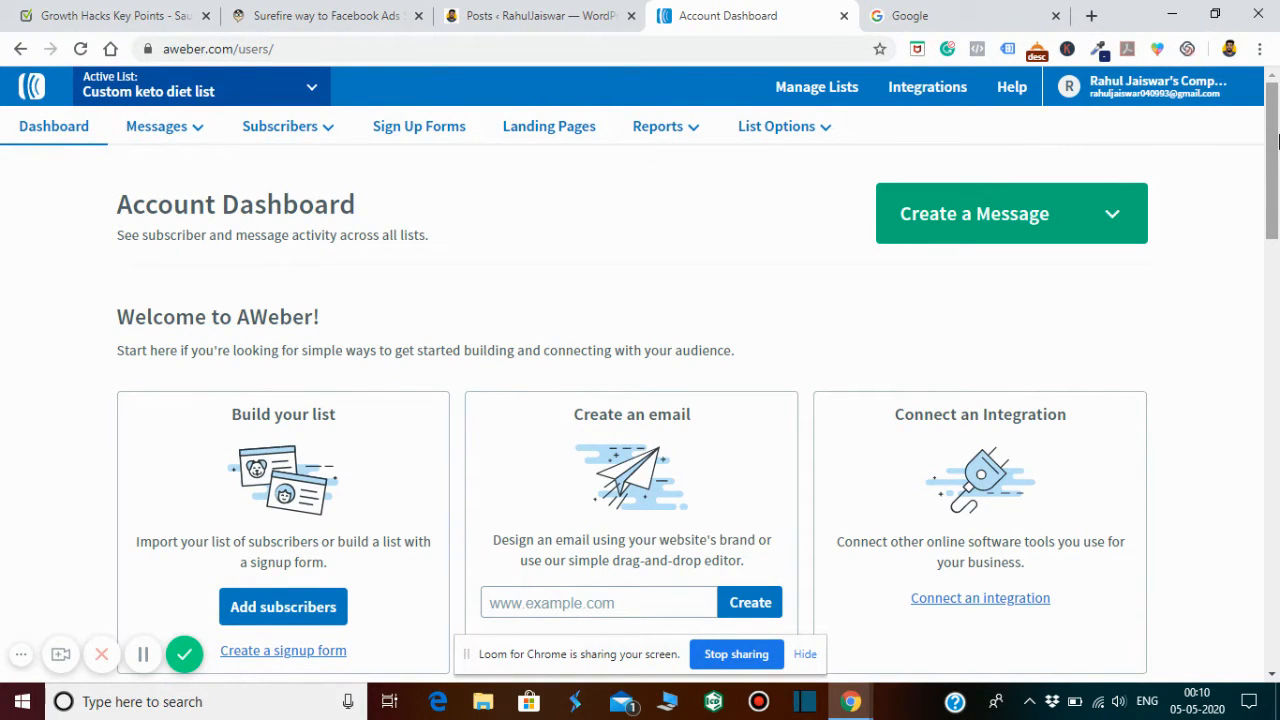
# Start creating a new list from the list management page and review the company name, website and mailing address
pyautogui.click(806, 89)
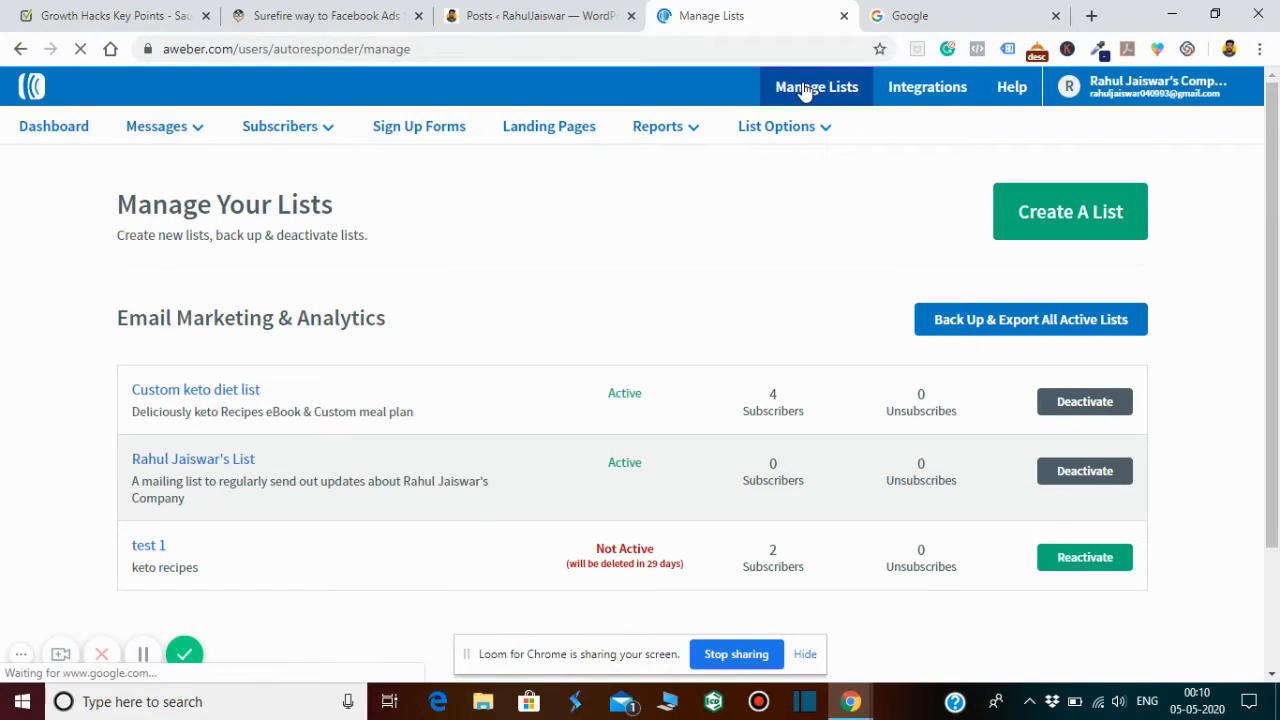
pyautogui.click(1042, 221)
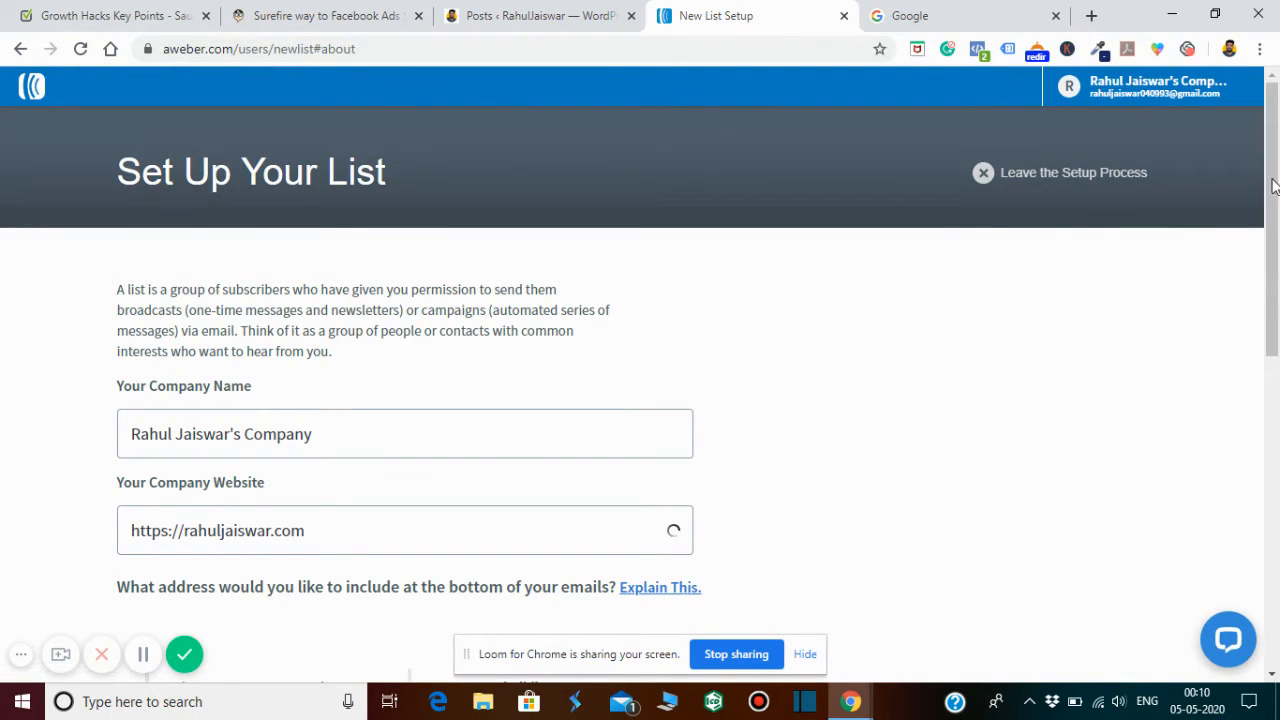
pyautogui.moveTo(1277, 178); pyautogui.dragTo(1277, 236)
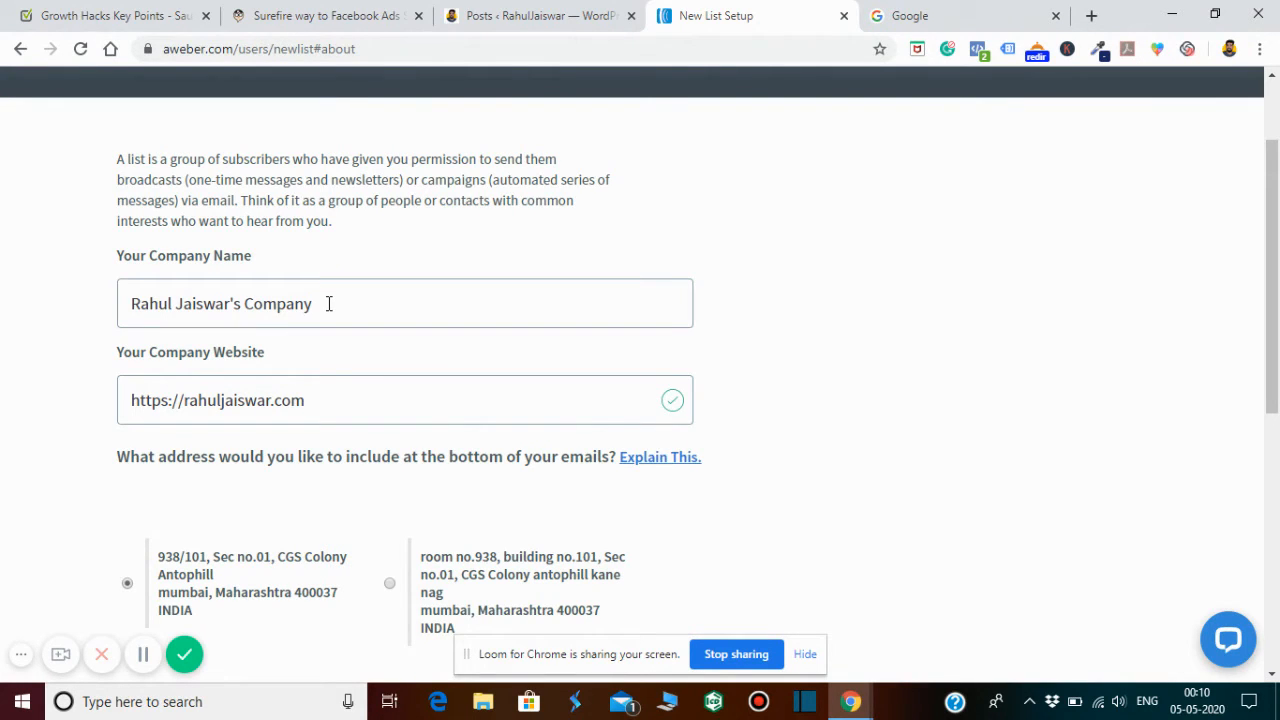
pyautogui.moveTo(328, 303); pyautogui.dragTo(85, 334)
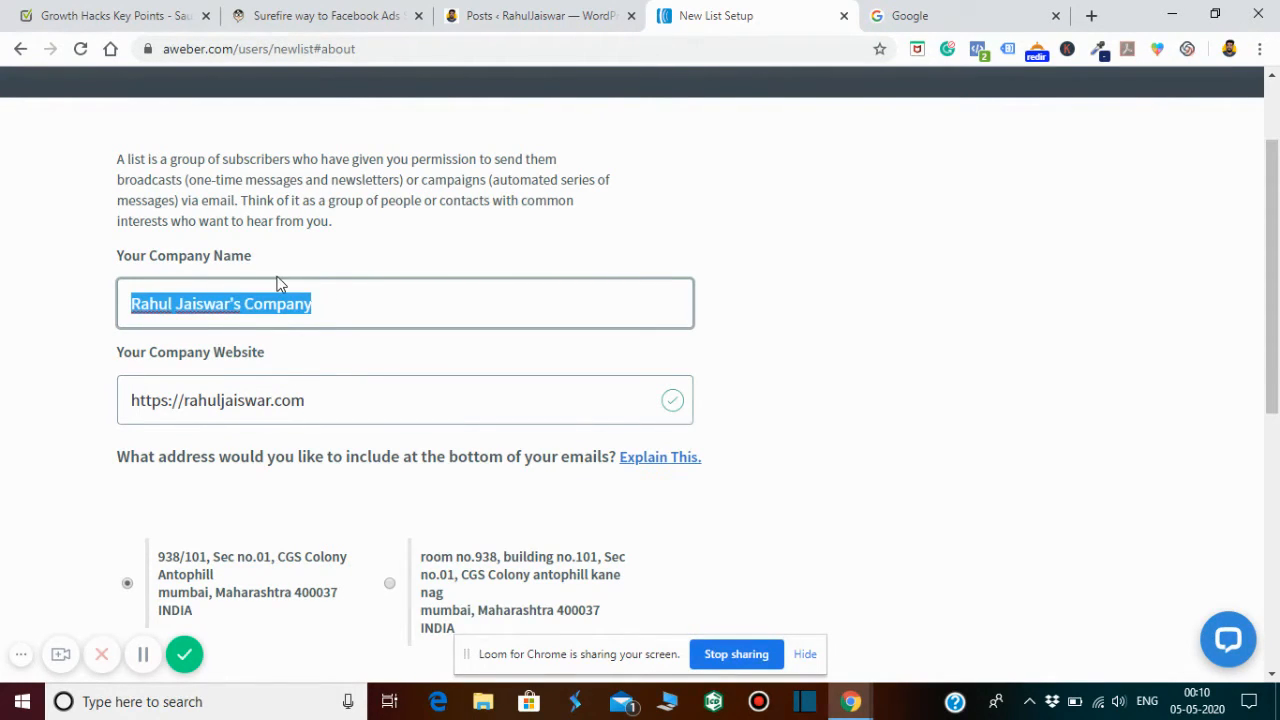
pyautogui.click(330, 308)
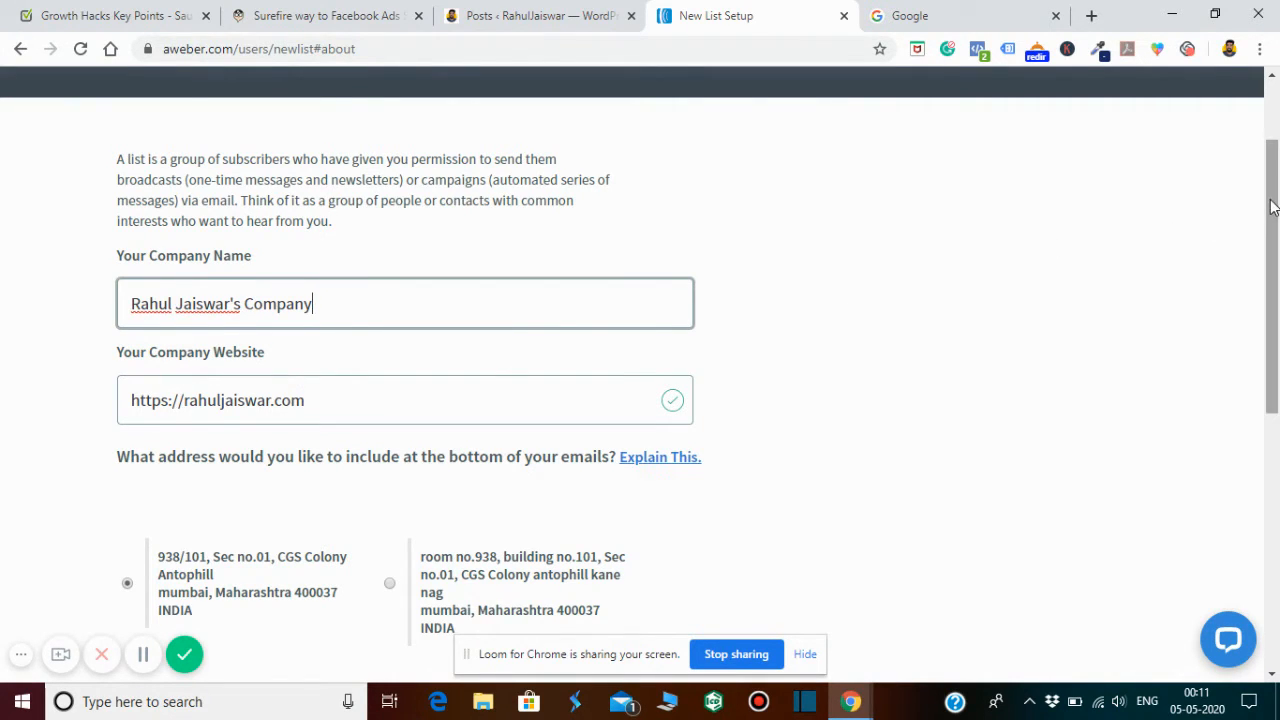
pyautogui.moveTo(1271, 206); pyautogui.dragTo(1277, 401)
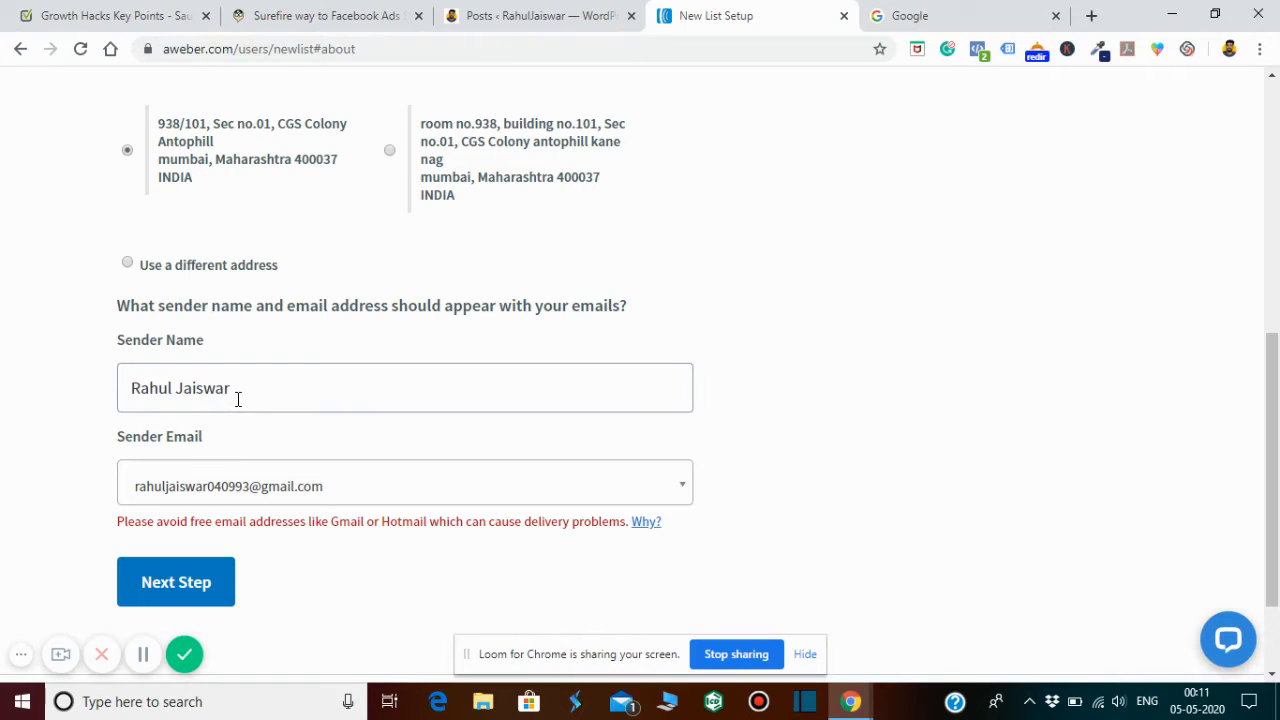
# Choose the sender email on the company's own domain instead of the free Gmail address and proceed to the list description
pyautogui.click(300, 486)
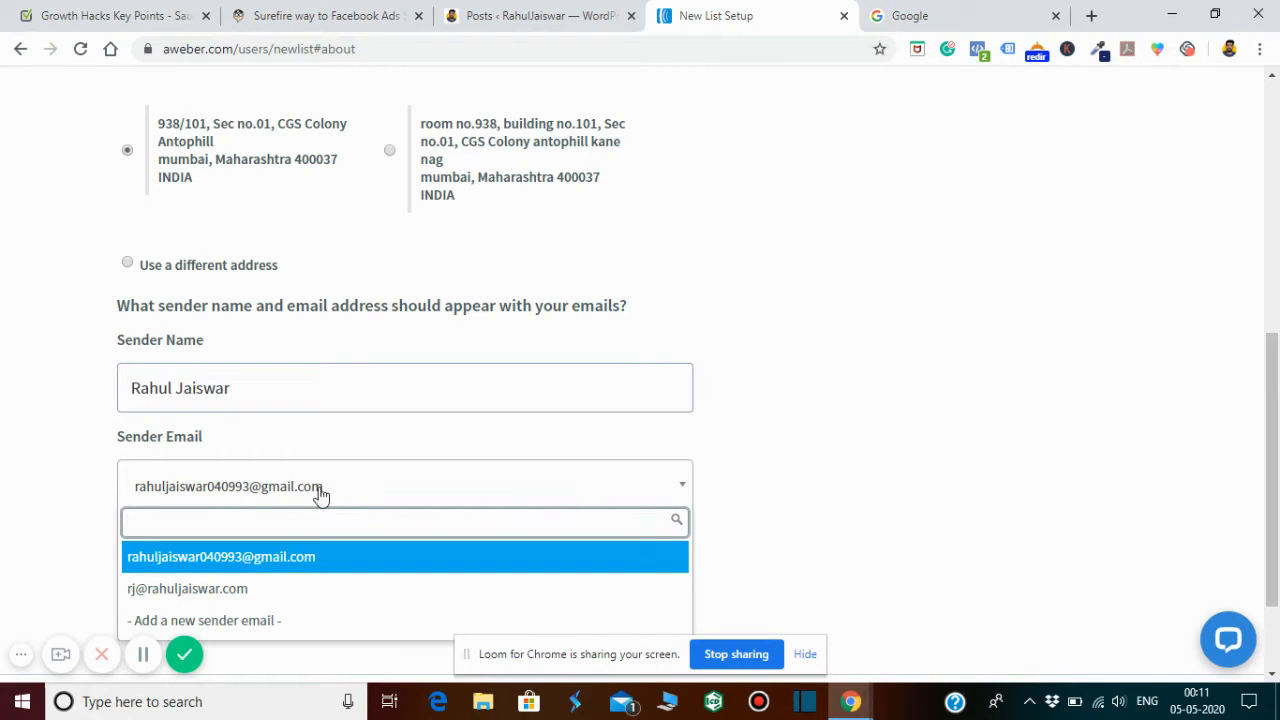
pyautogui.moveTo(1270, 360); pyautogui.dragTo(1276, 379)
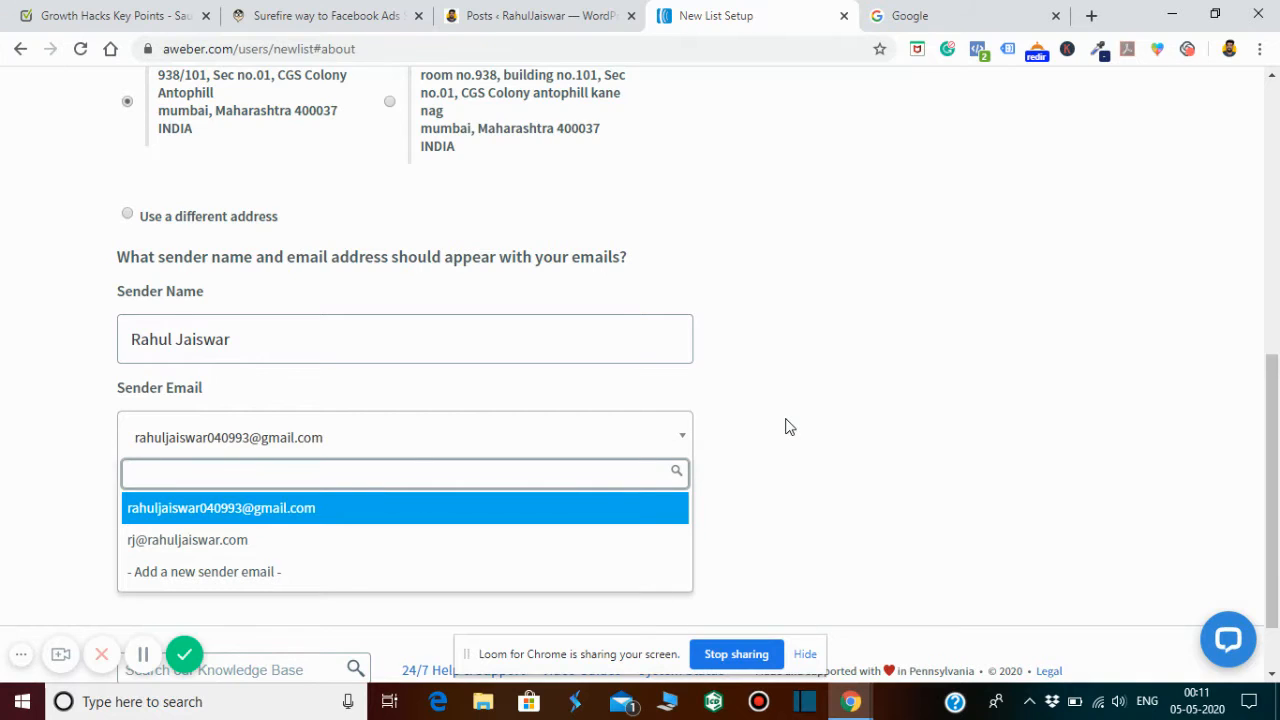
pyautogui.click(152, 540)
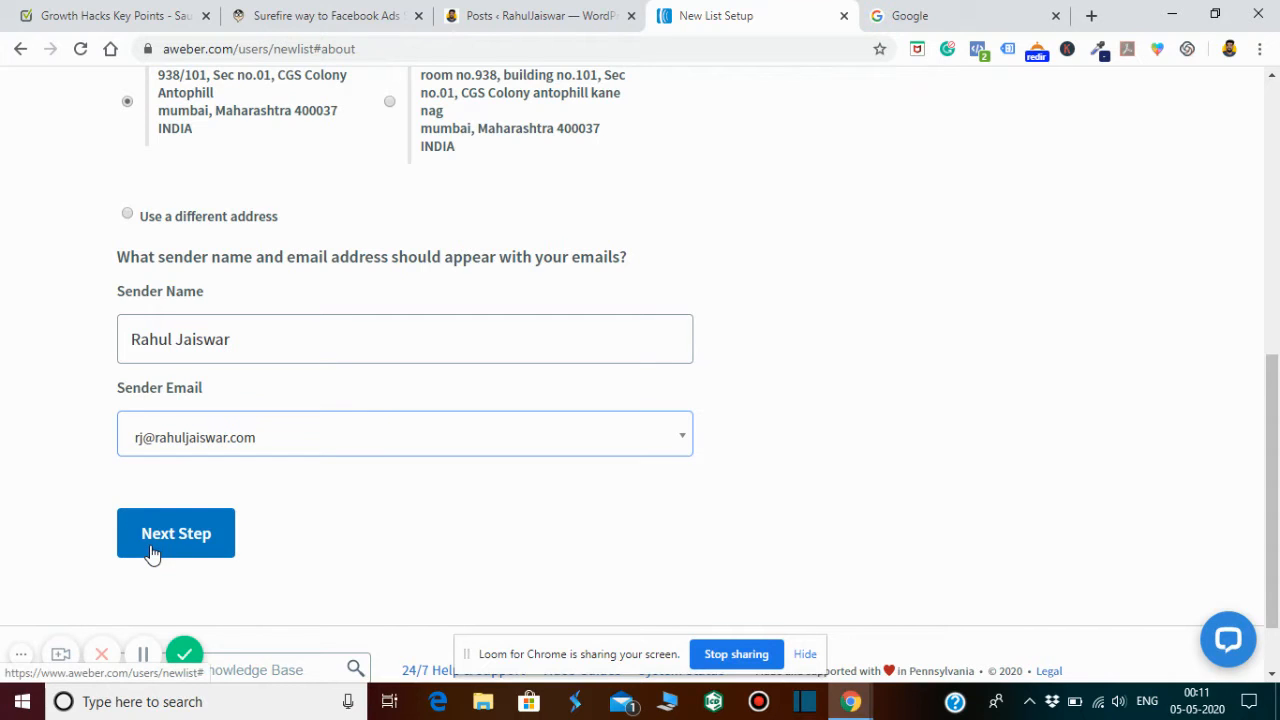
pyautogui.click(228, 540)
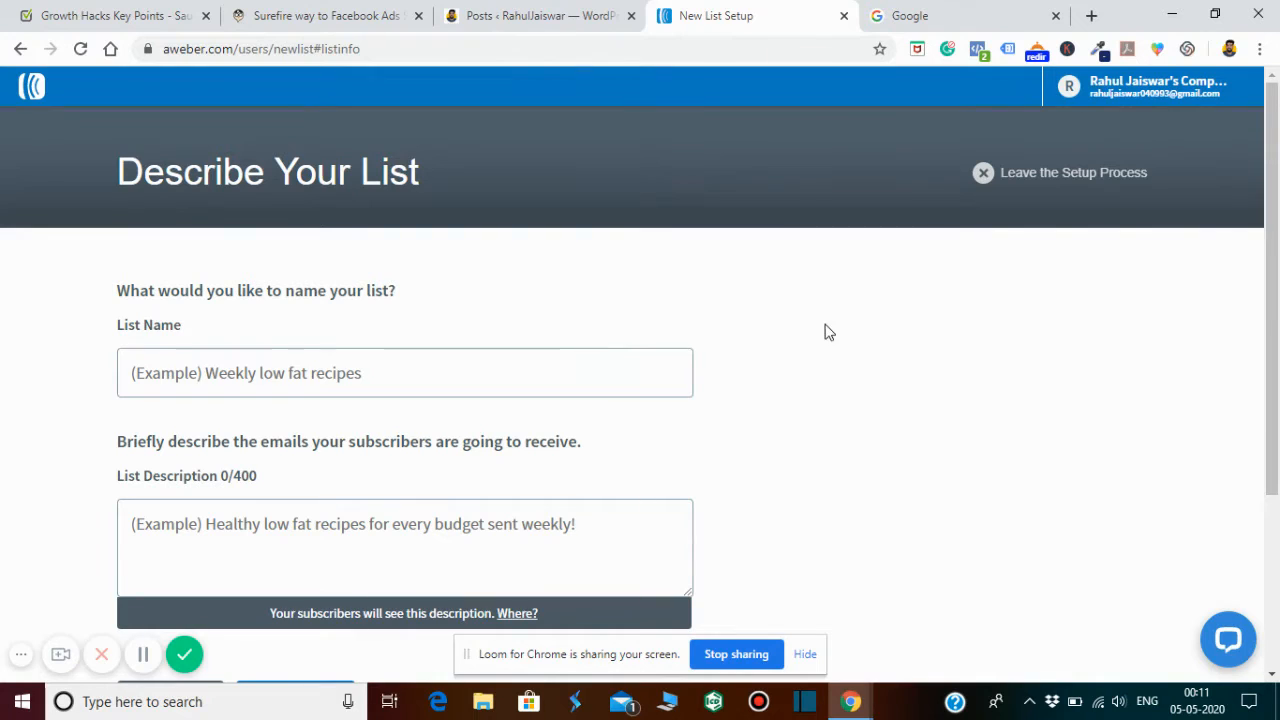
# Name the new list "Test 2"
pyautogui.click(580, 380)
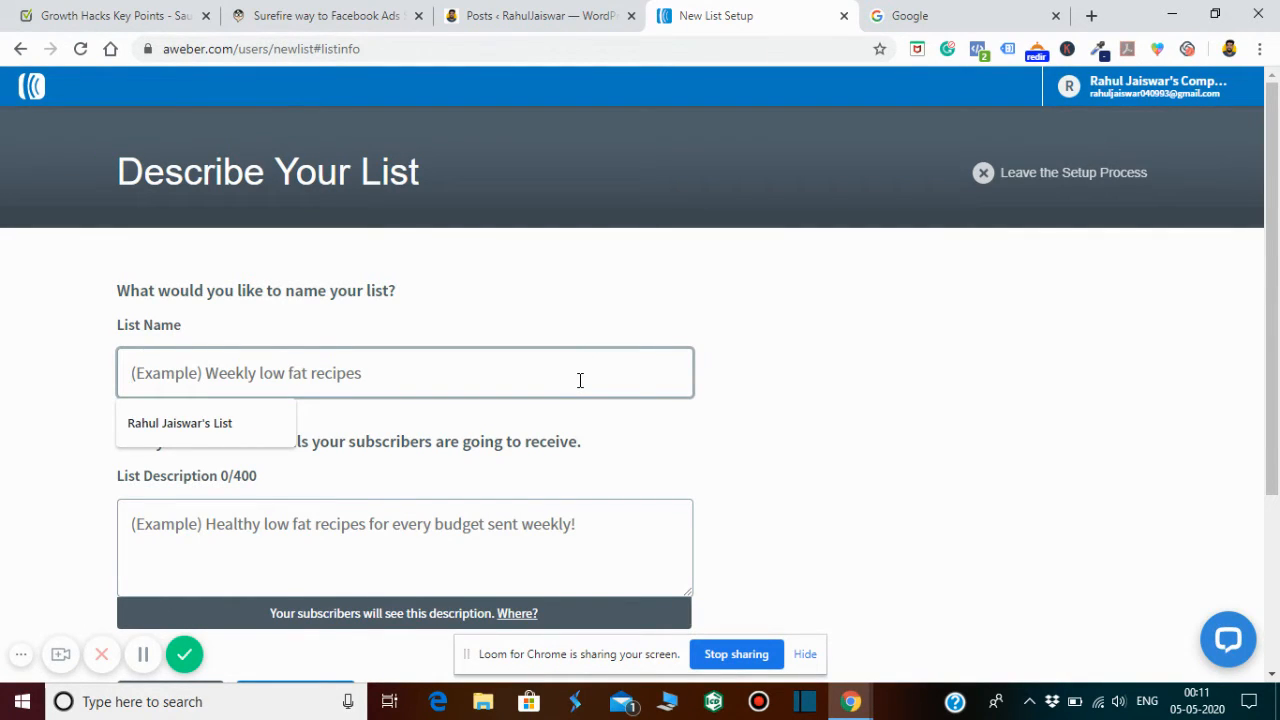
pyautogui.write('T')
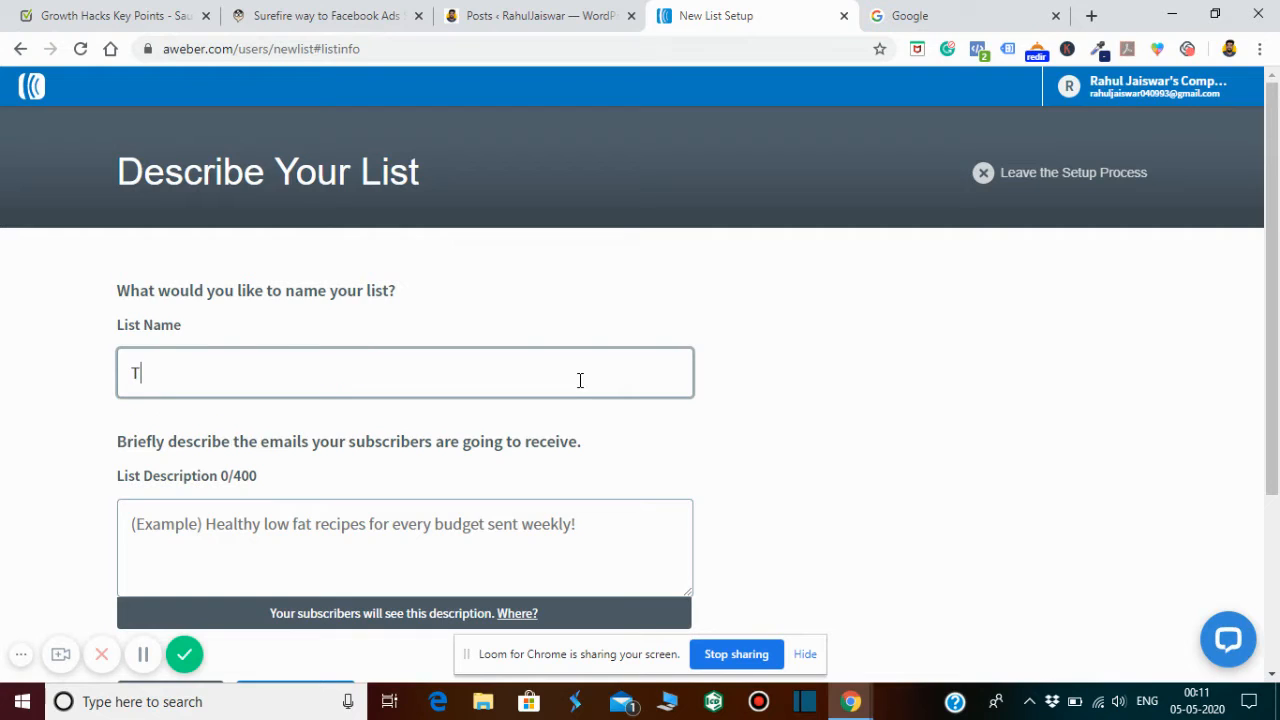
pyautogui.write('est 2')
pyautogui.click(826, 379)
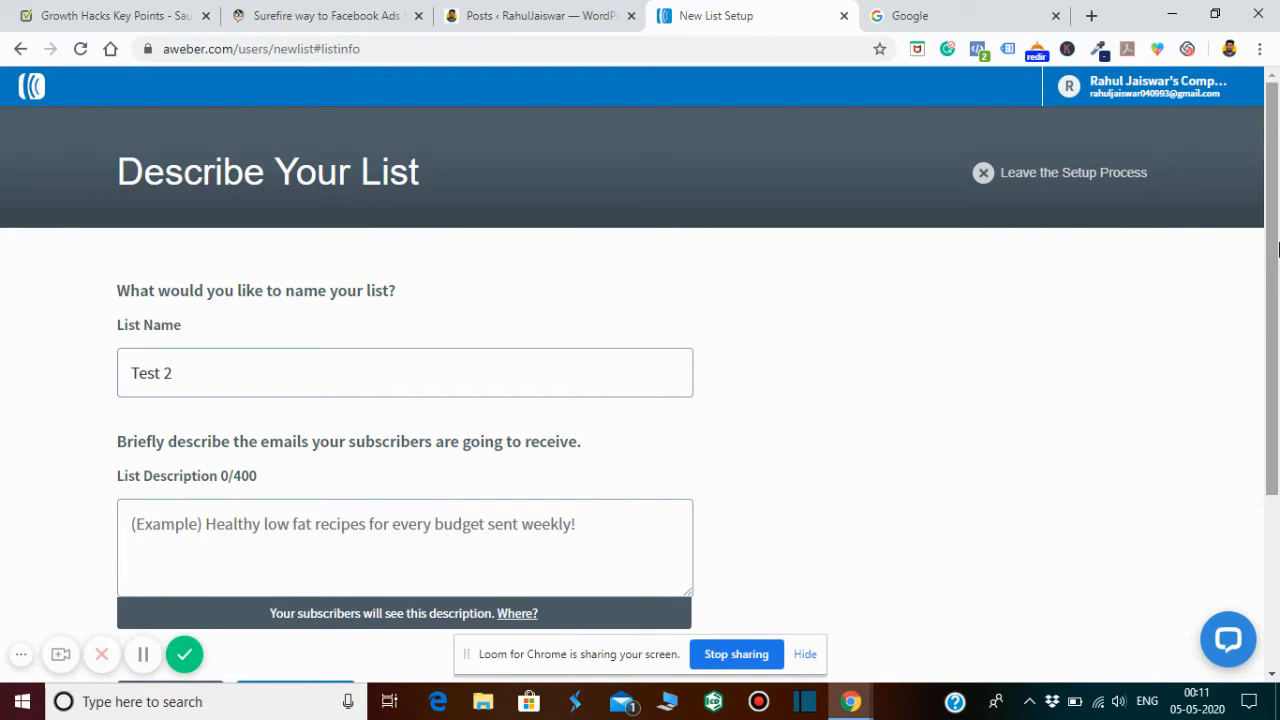
# Enter the list description "Providing with keto recipes diet" and proceed to the confirmation message setup
pyautogui.moveTo(1277, 248); pyautogui.dragTo(1277, 305)
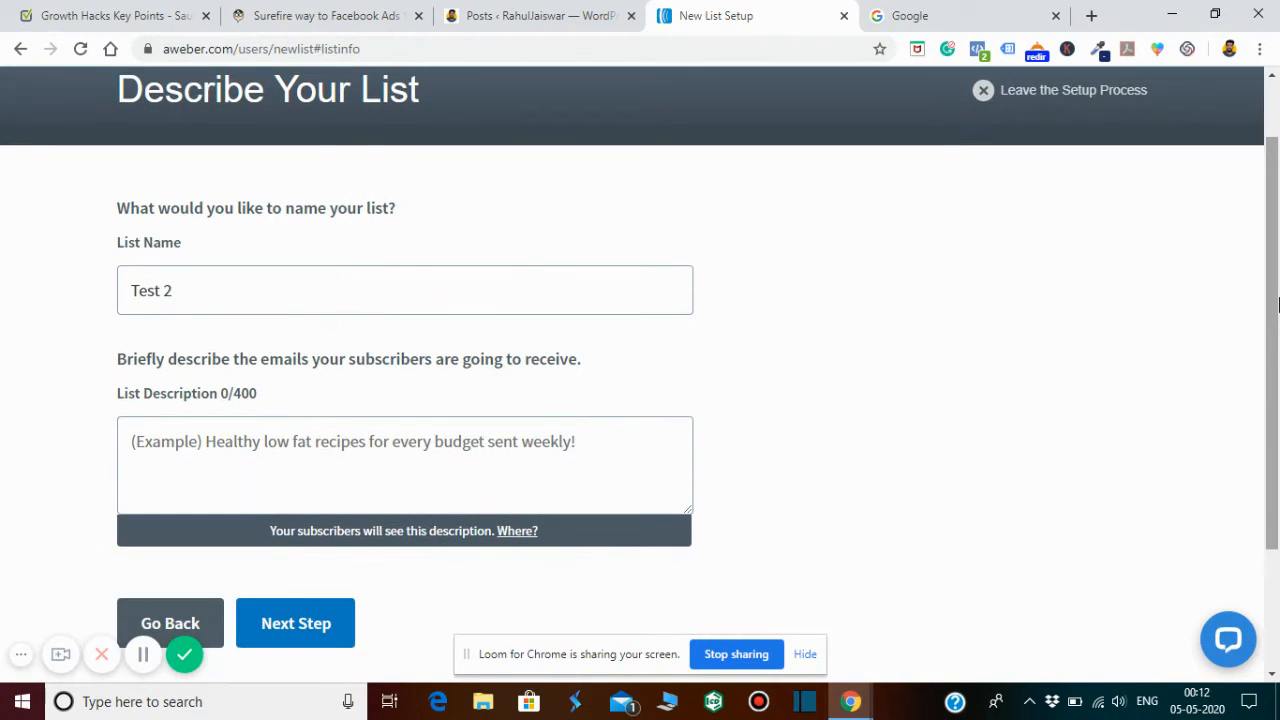
pyautogui.click(421, 441)
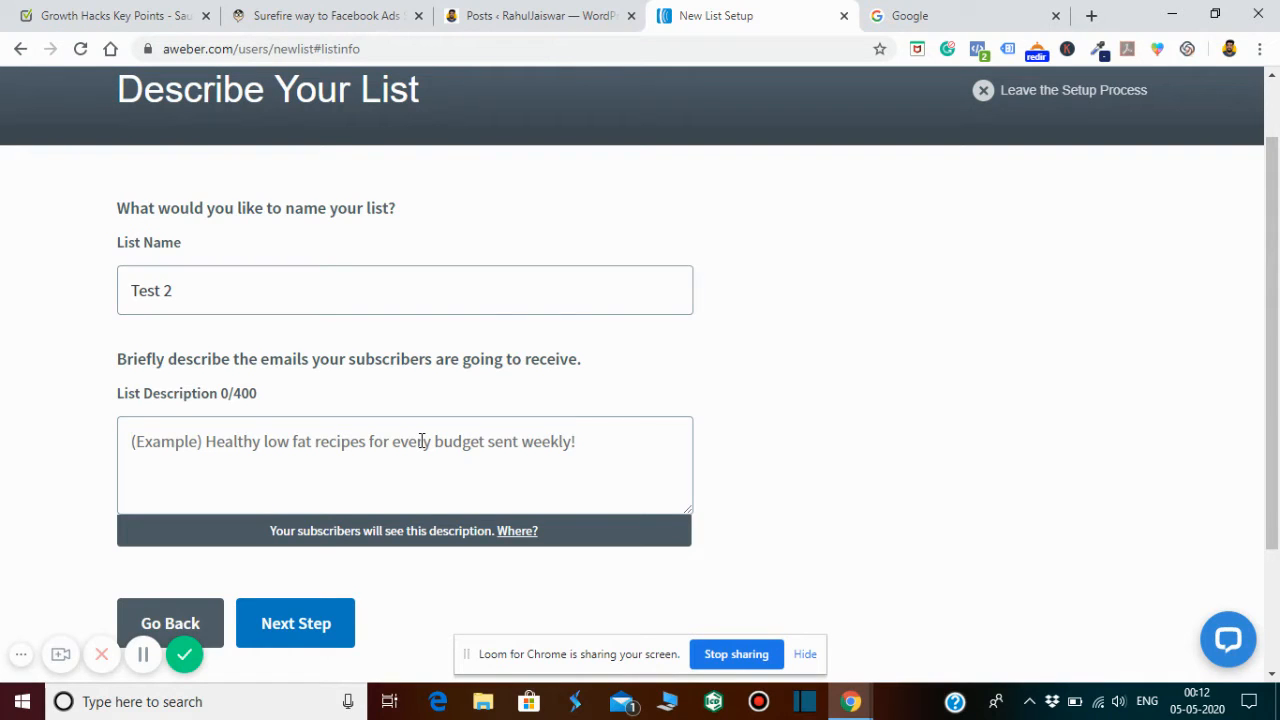
pyautogui.write('Pr')
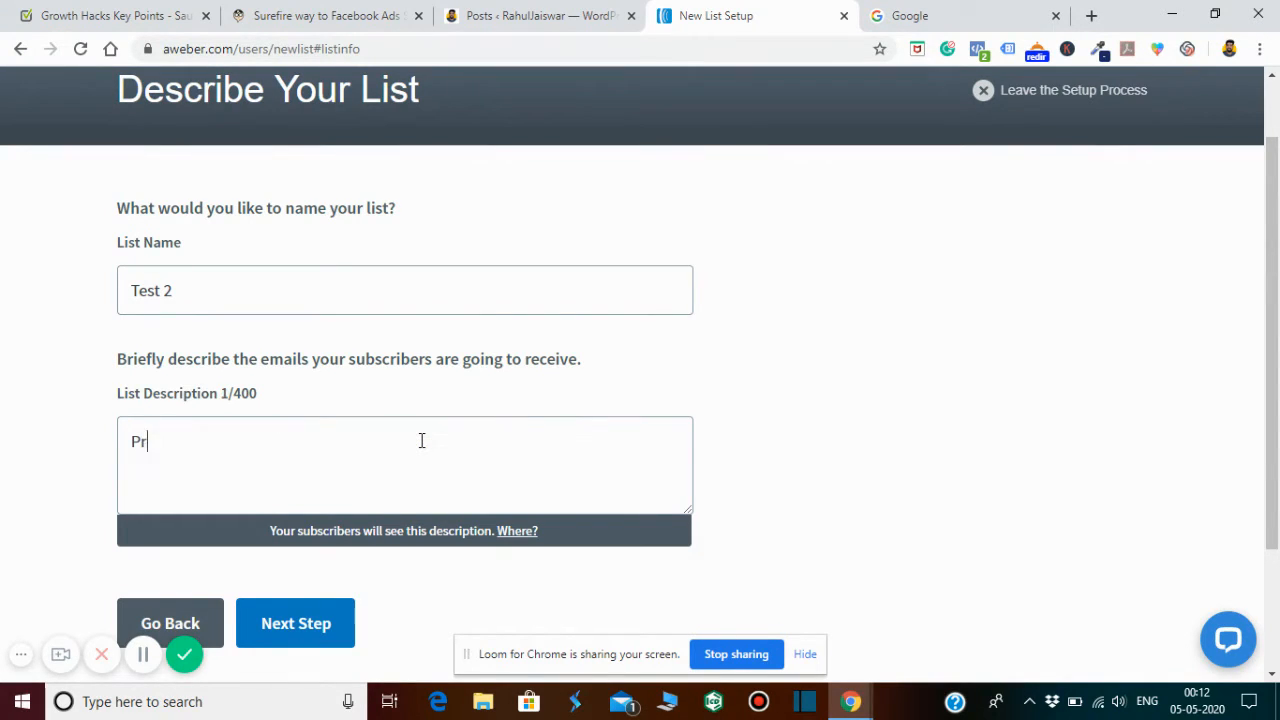
pyautogui.write('oviding with kw')
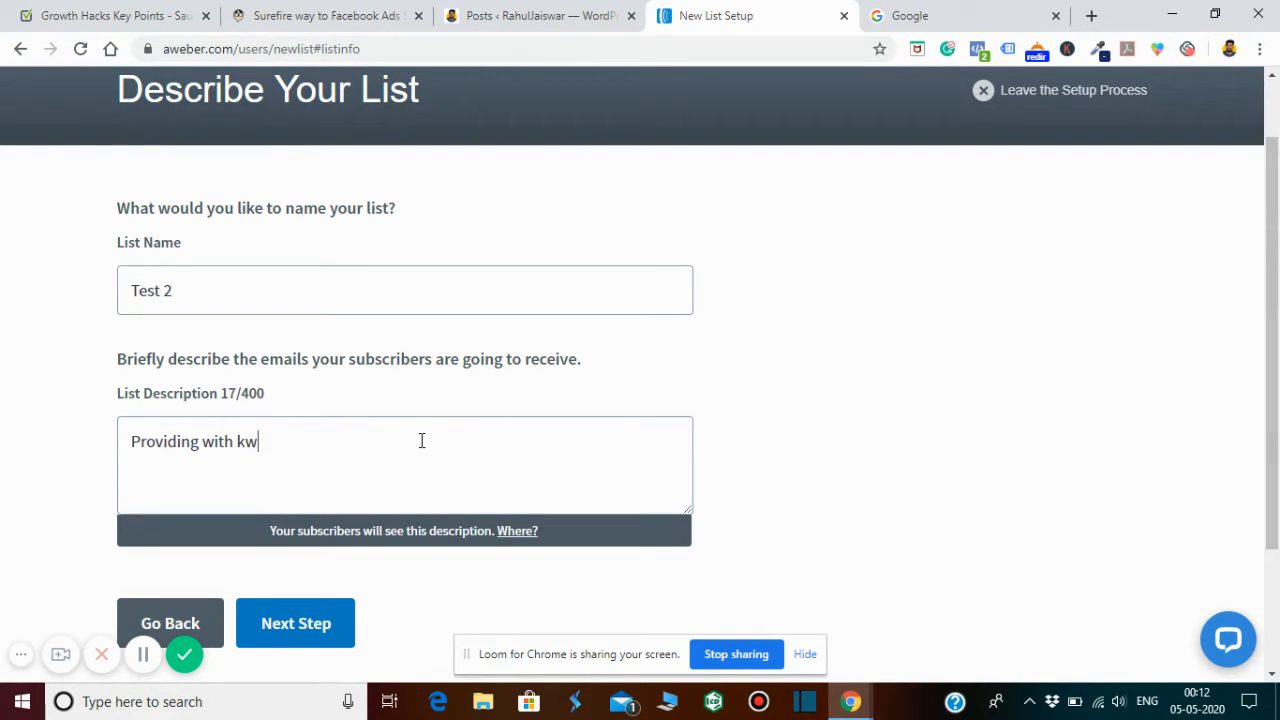
pyautogui.press('BackSpace')
pyautogui.write('eto recipes ')
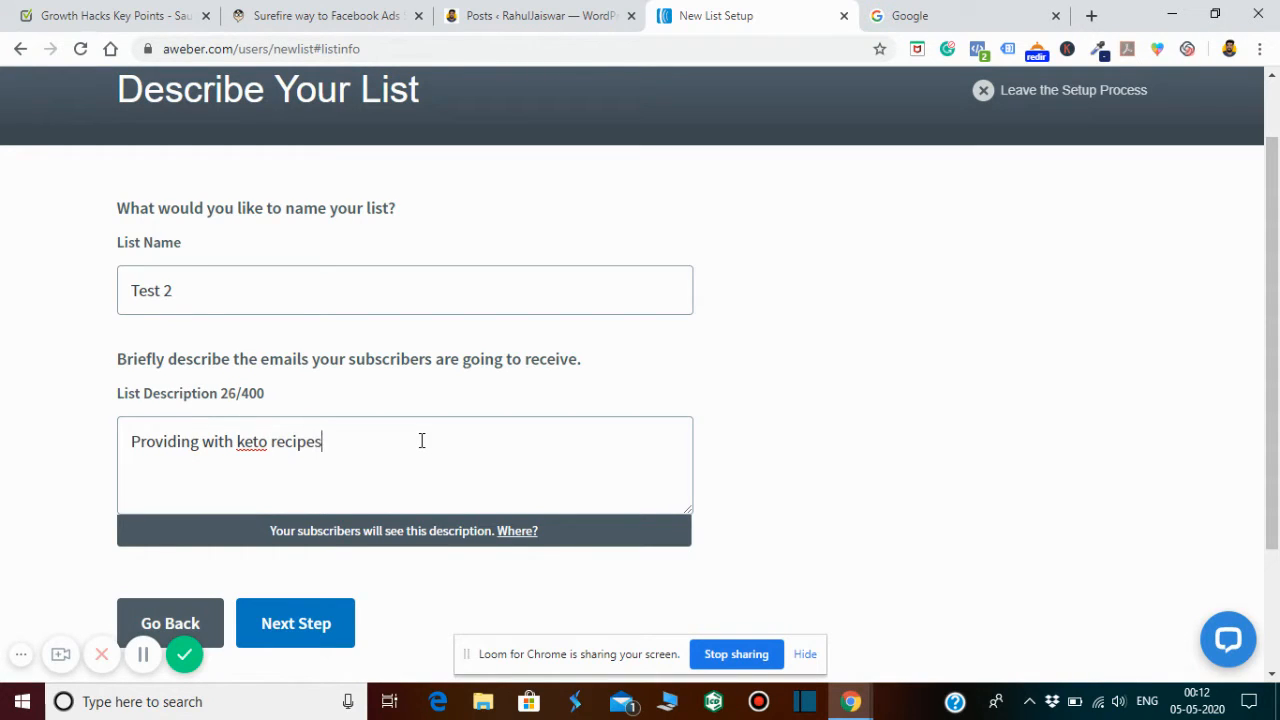
pyautogui.write('diet')
pyautogui.moveTo(1277, 333); pyautogui.dragTo(1277, 417)
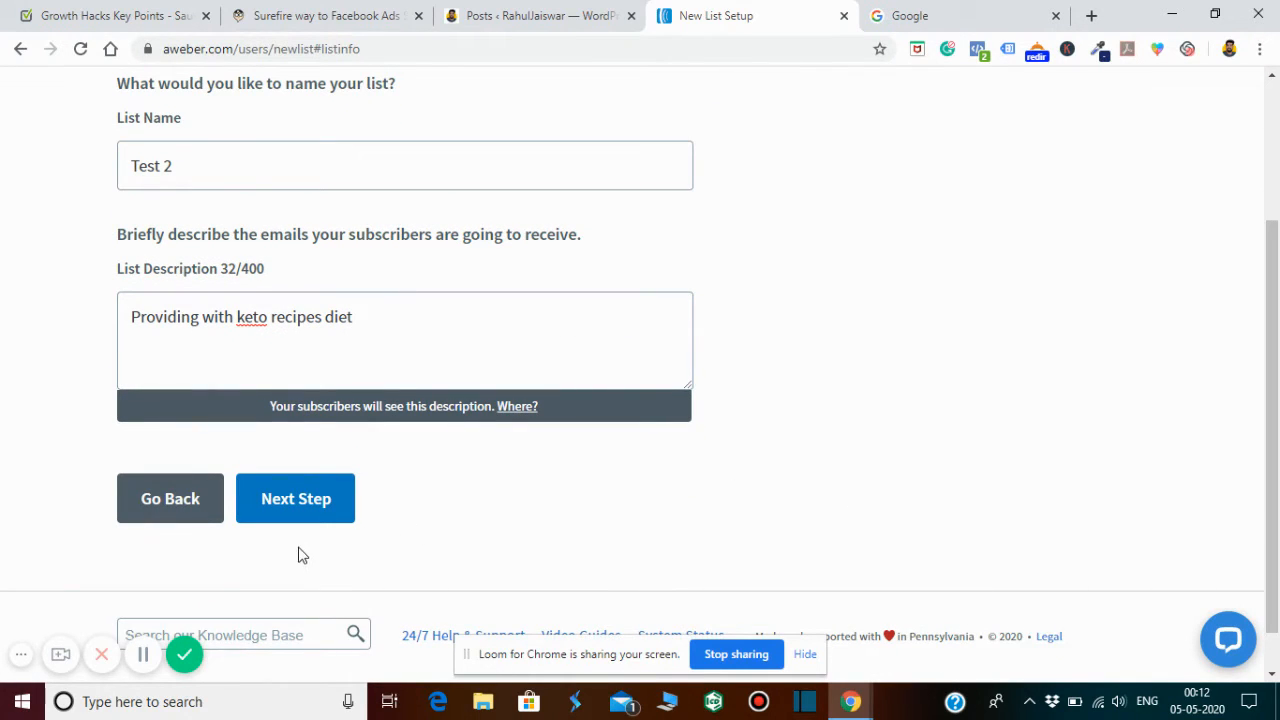
pyautogui.click(313, 514)
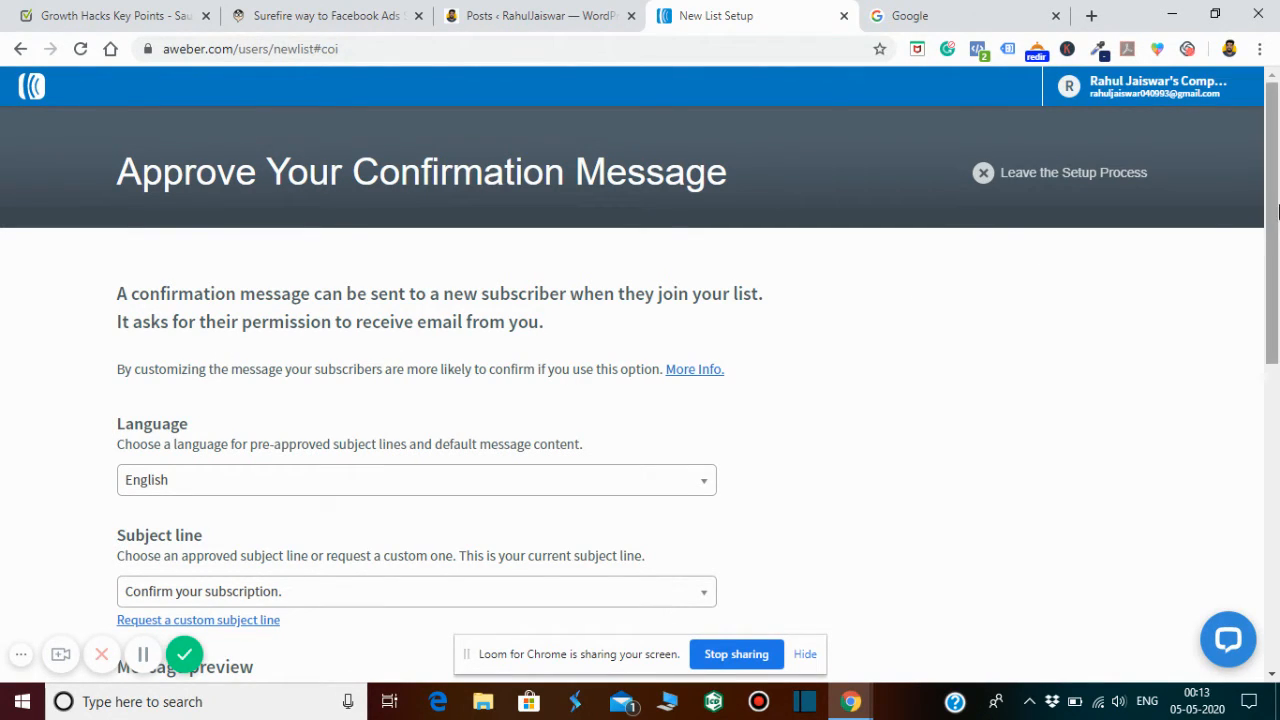
# Examine the confirmation message's language choices, approved subject lines and message preview
pyautogui.moveTo(1276, 206); pyautogui.dragTo(1278, 223)
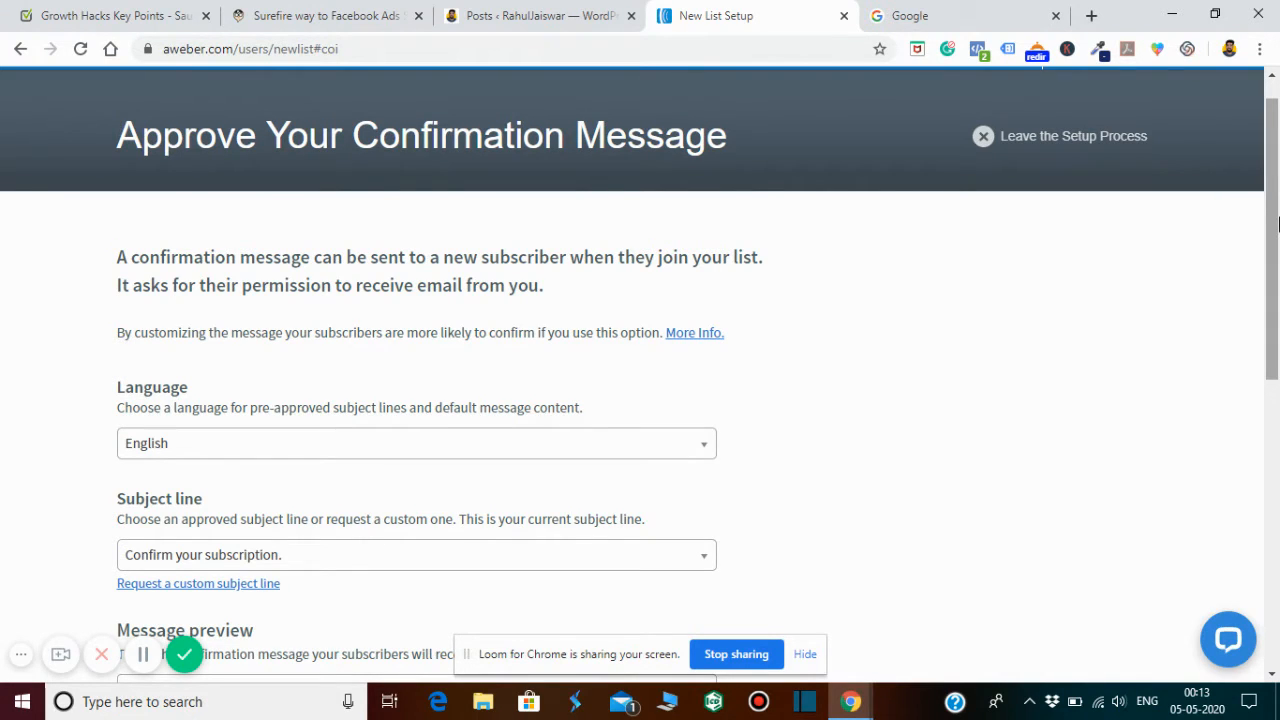
pyautogui.moveTo(1276, 223); pyautogui.dragTo(1277, 241)
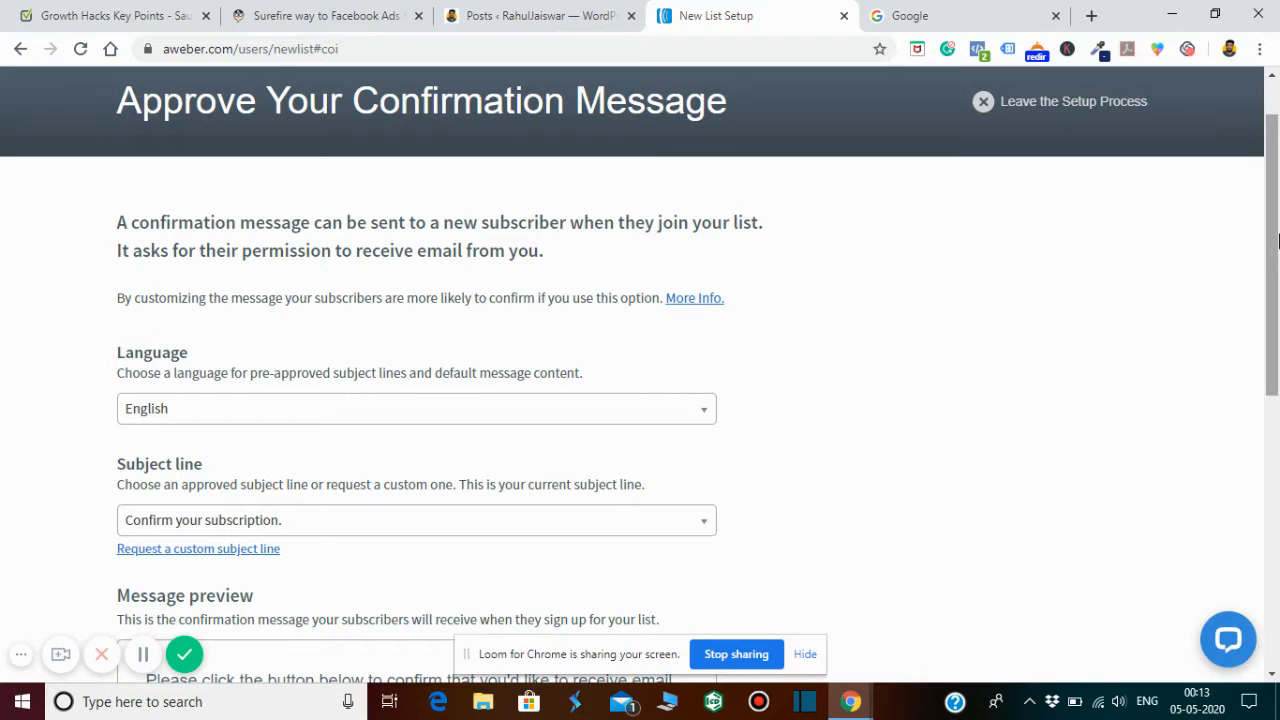
pyautogui.moveTo(1277, 240); pyautogui.dragTo(1277, 250)
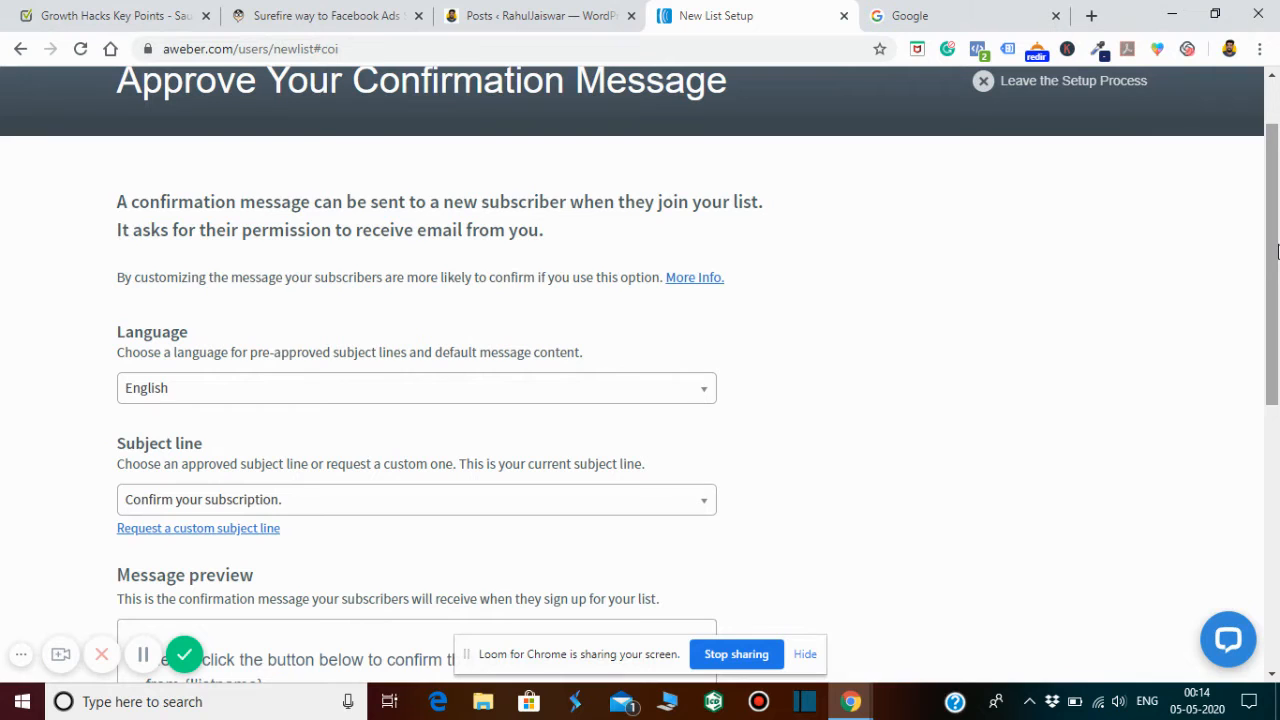
pyautogui.moveTo(1277, 250); pyautogui.dragTo(1277, 270)
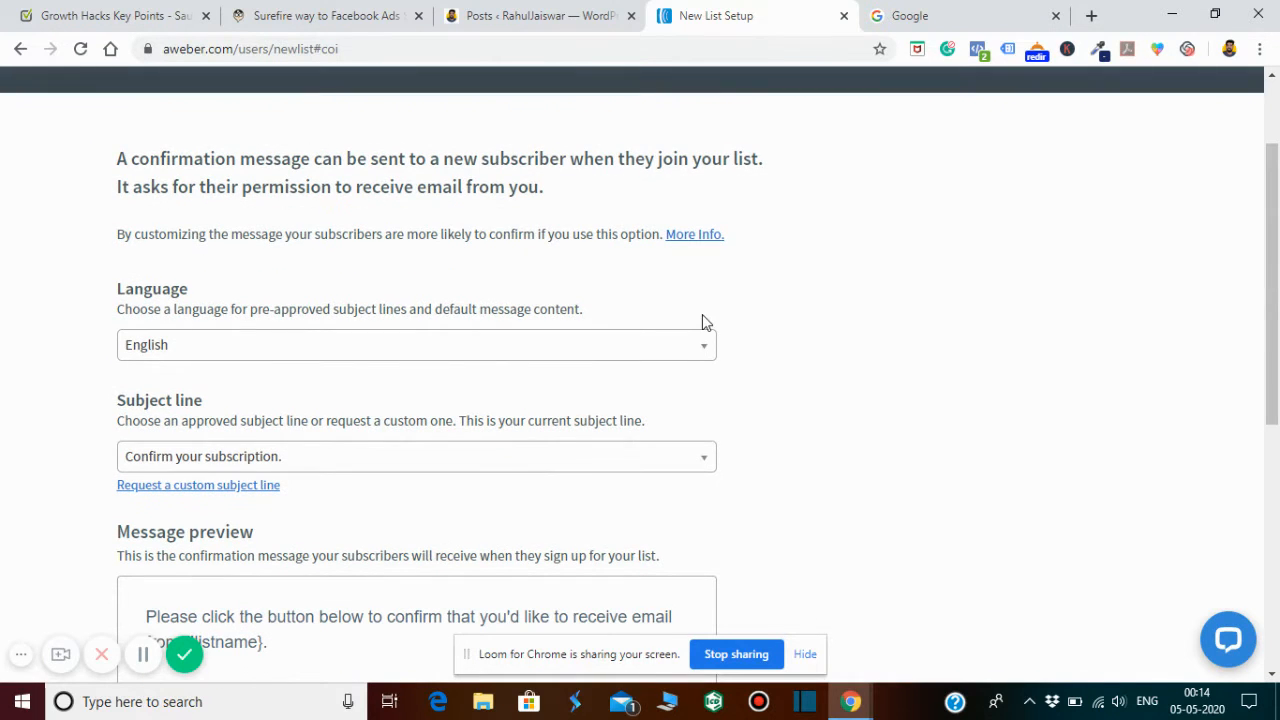
pyautogui.click(664, 350)
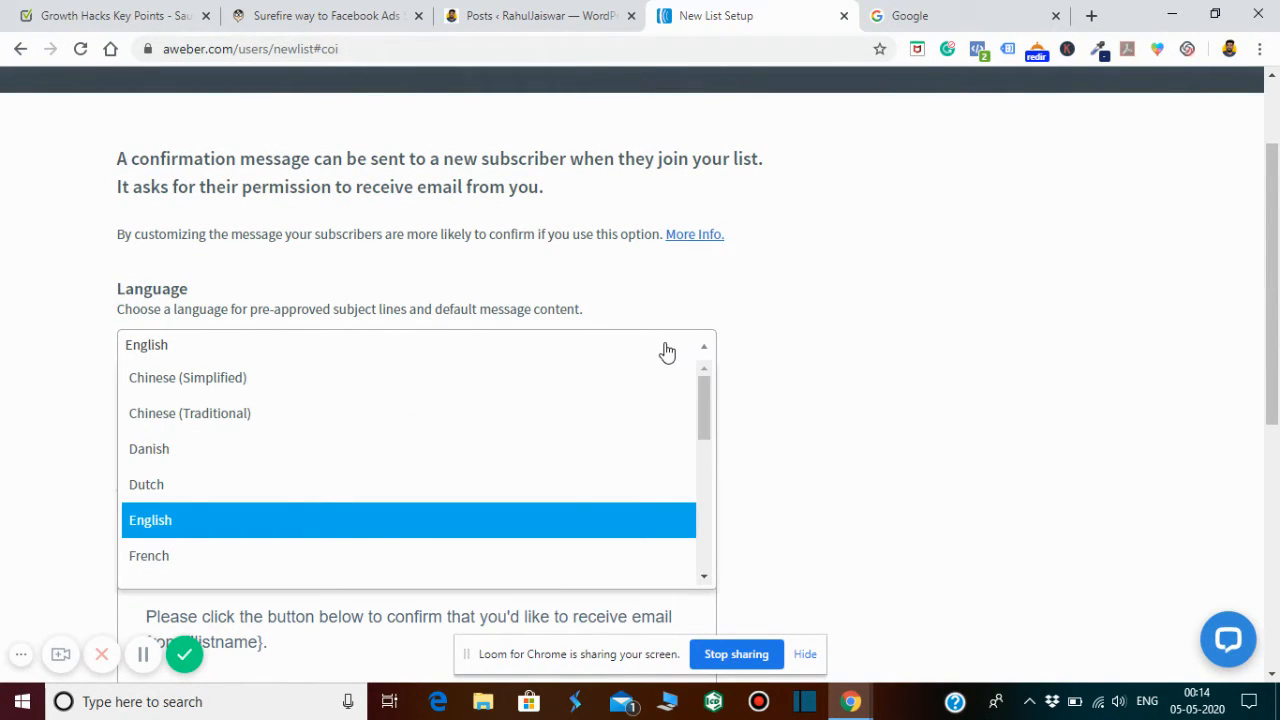
pyautogui.click(667, 351)
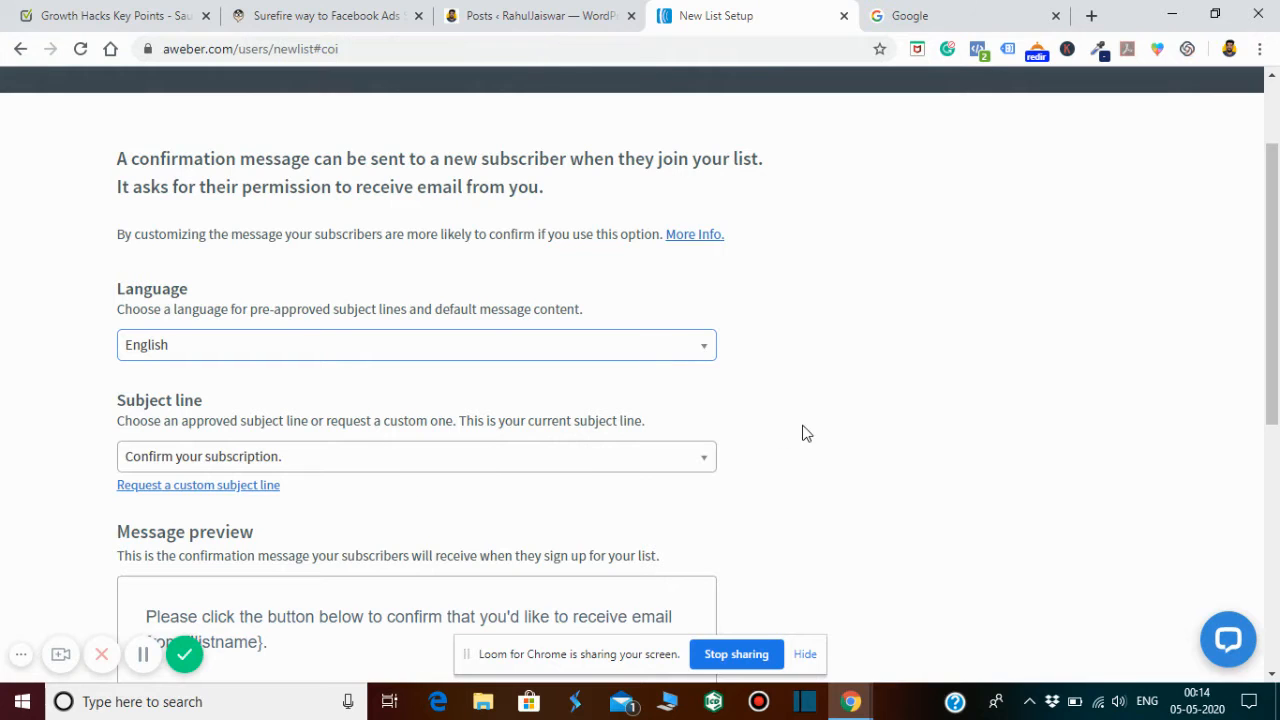
pyautogui.moveTo(1277, 309); pyautogui.dragTo(1277, 355)
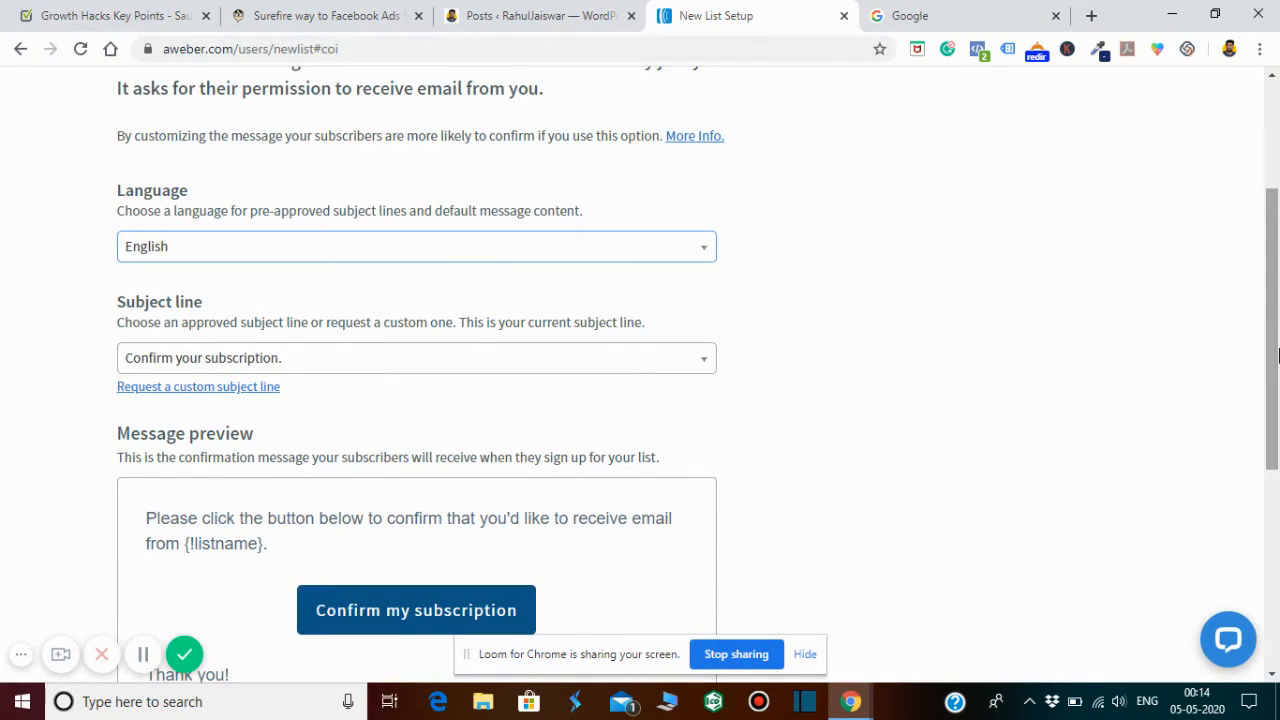
pyautogui.click(649, 371)
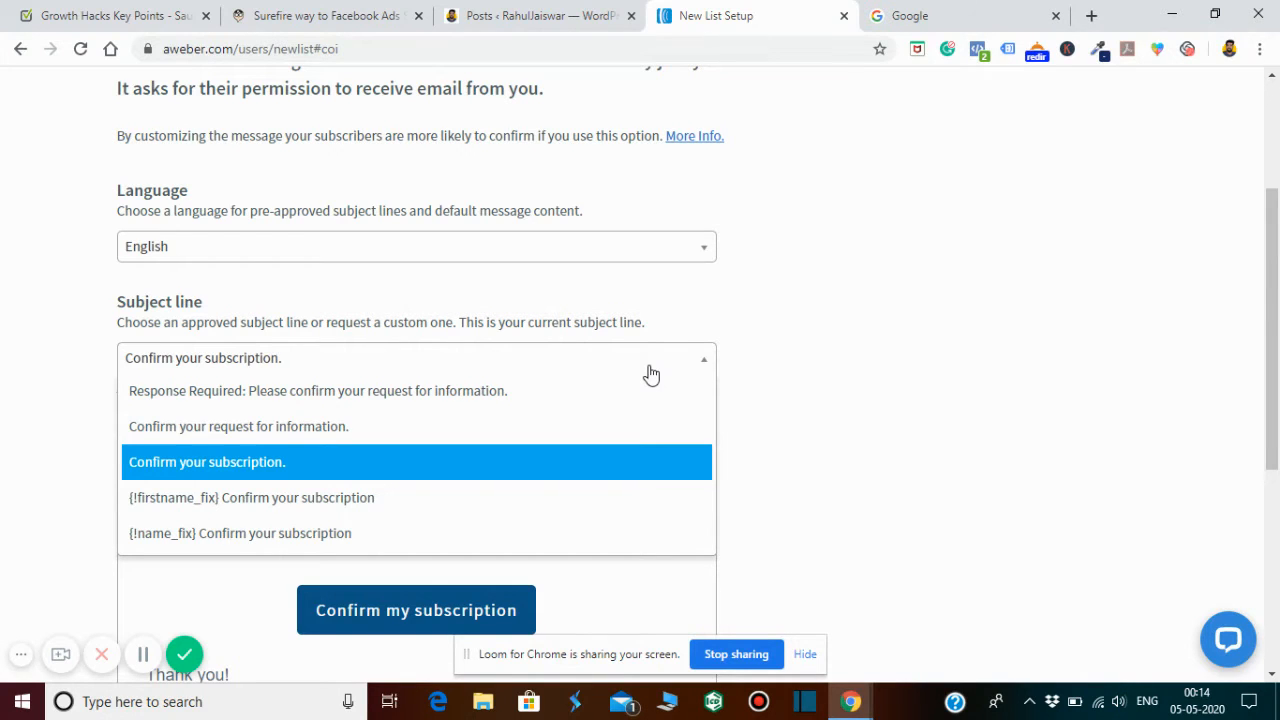
pyautogui.click(846, 375)
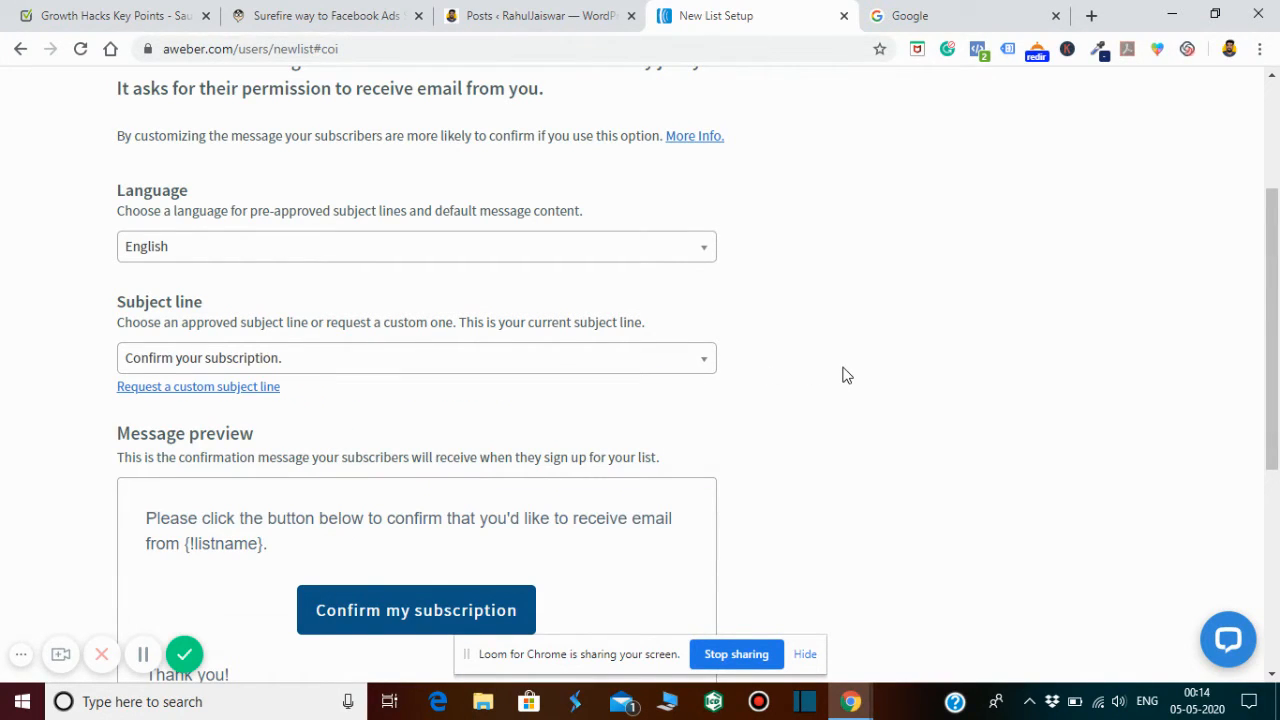
pyautogui.moveTo(1277, 309); pyautogui.dragTo(1278, 365)
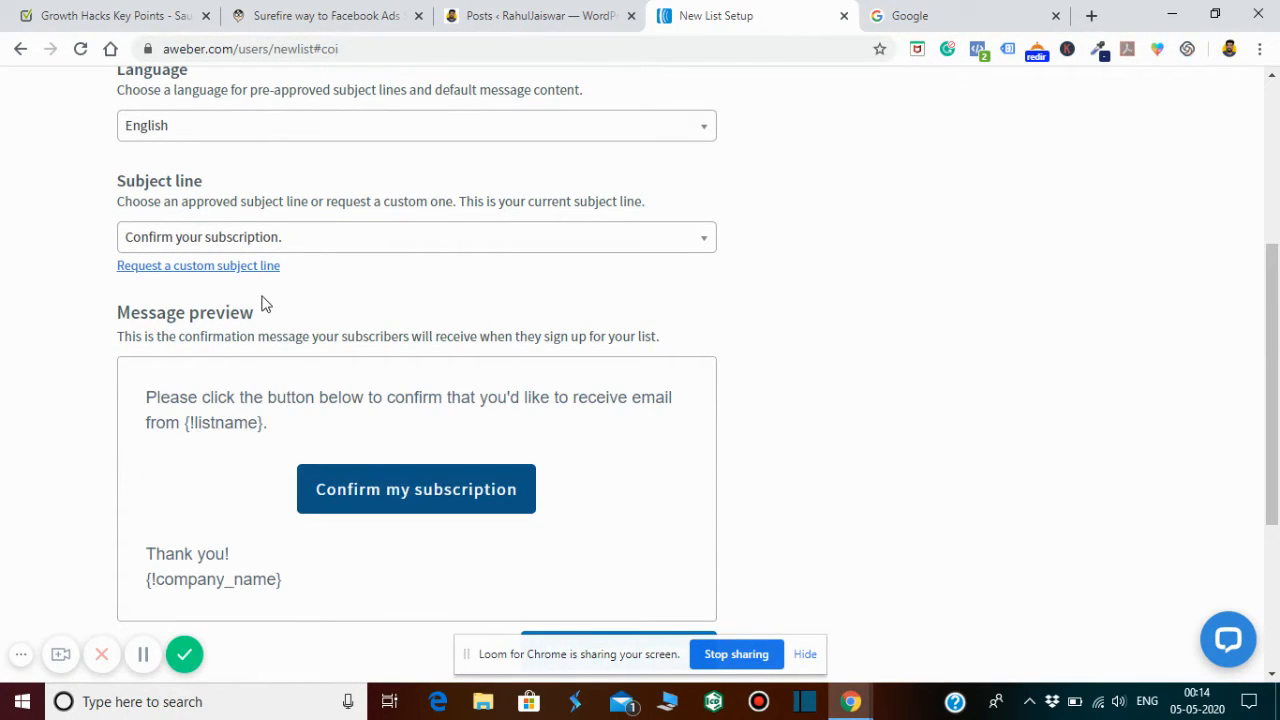
pyautogui.moveTo(1277, 345); pyautogui.dragTo(1277, 402)
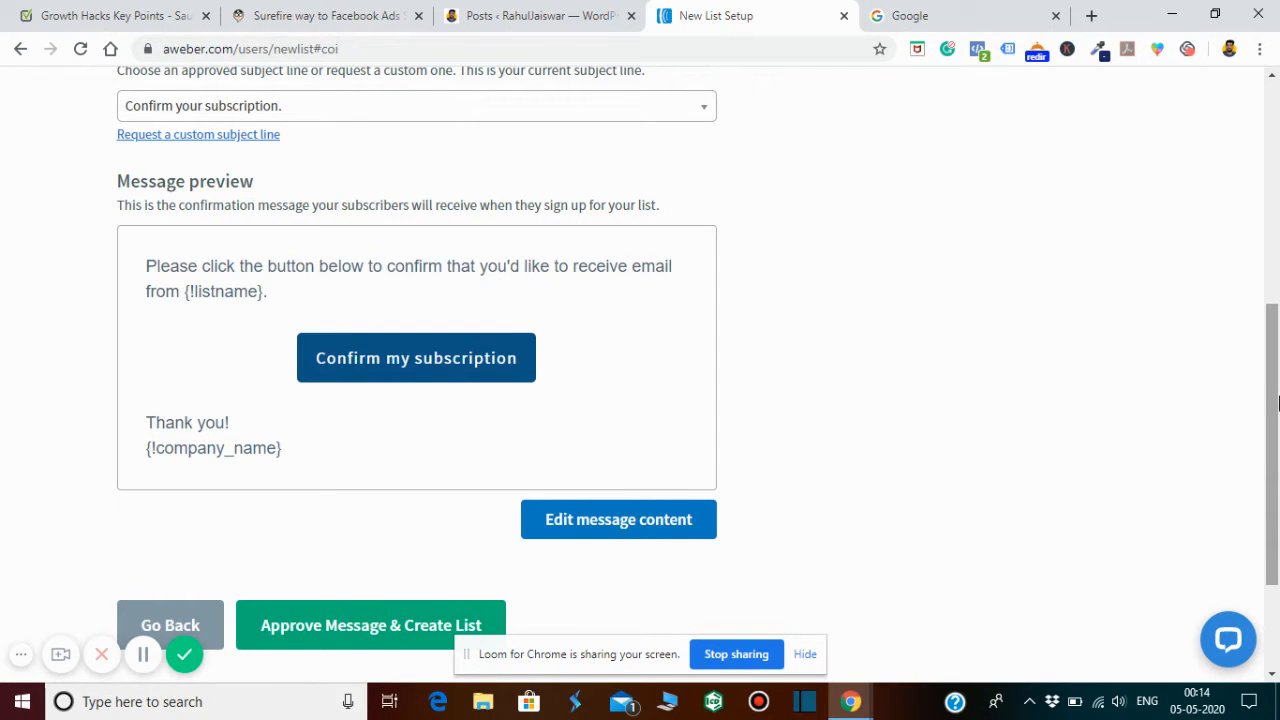
# Approve the confirmation message to create the list, and check that "Test 2" is the active list
pyautogui.scroll(-1, 1277, 402)
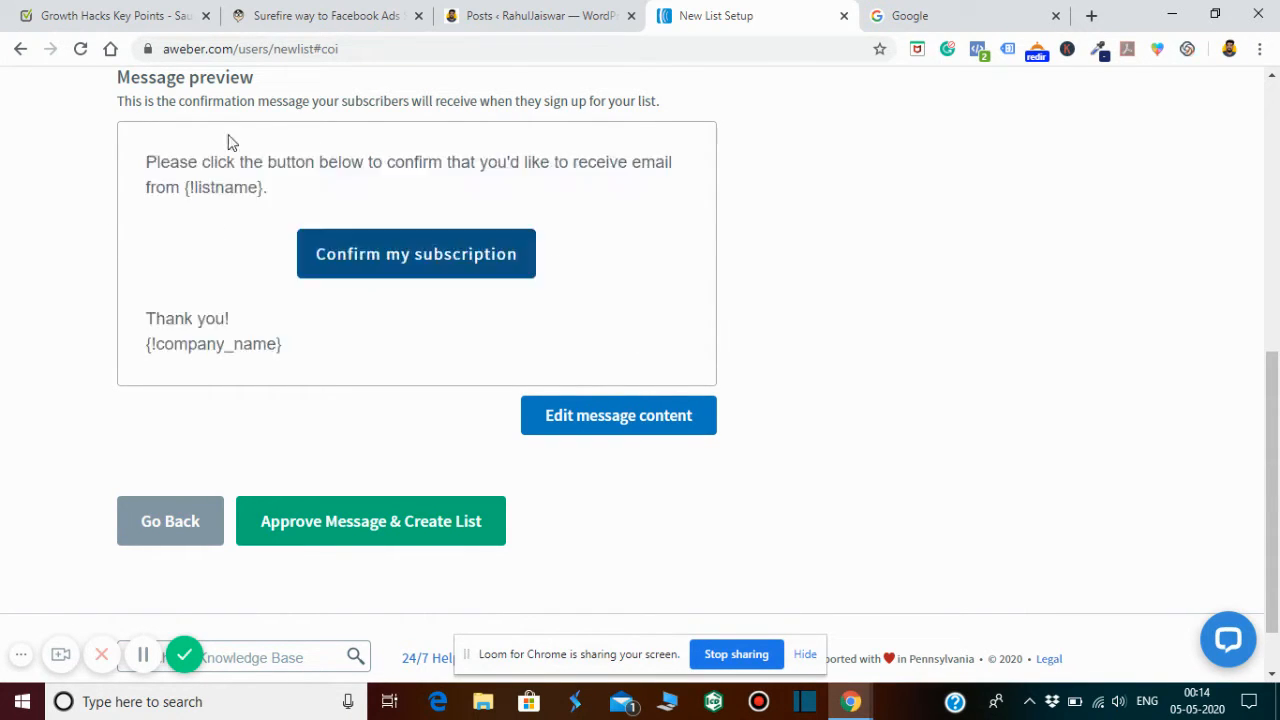
pyautogui.click(371, 520)
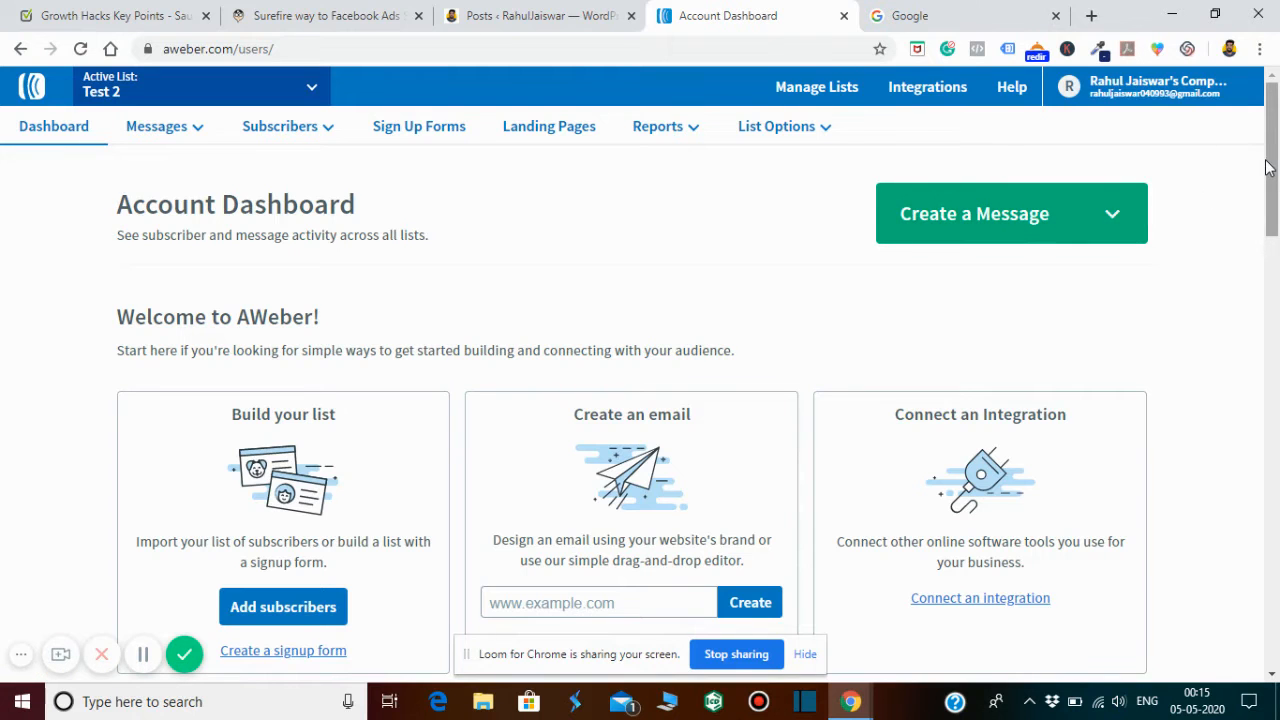
pyautogui.moveTo(1268, 167)
pyautogui.mouseDown()
pyautogui.moveTo(1272, 490)
pyautogui.moveTo(1277, 145)
pyautogui.mouseUp()
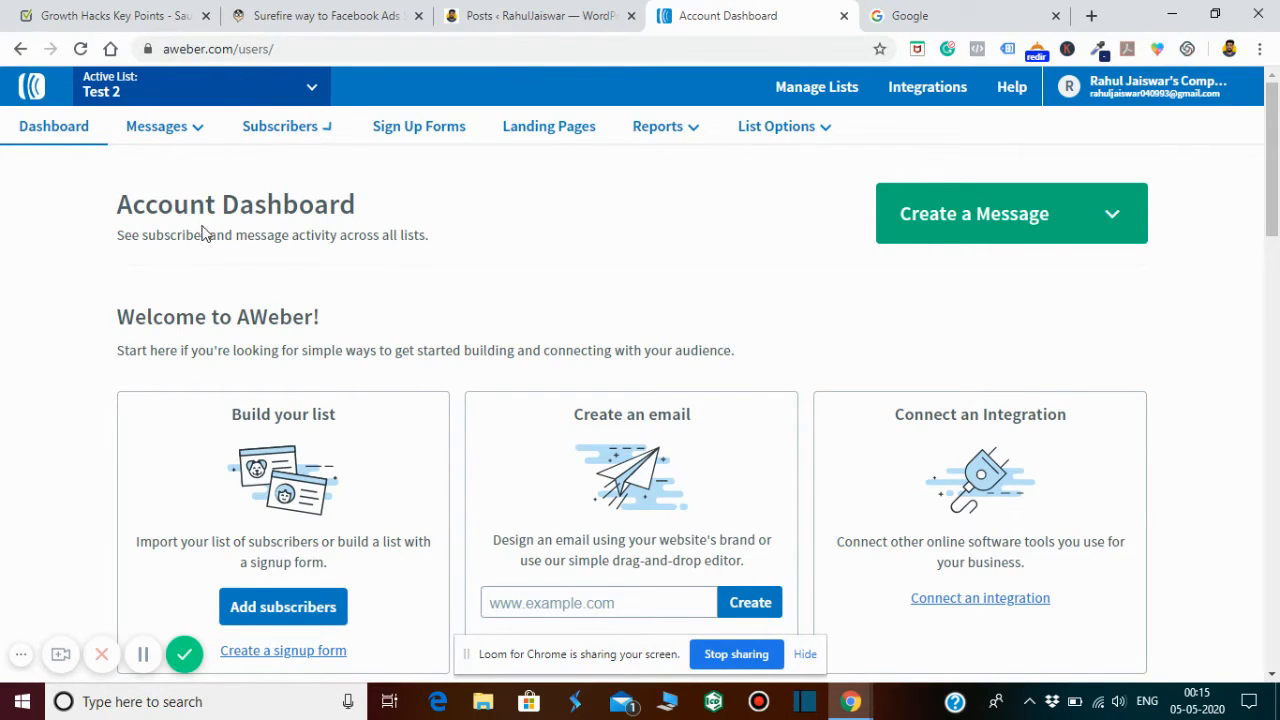
pyautogui.click(314, 91)
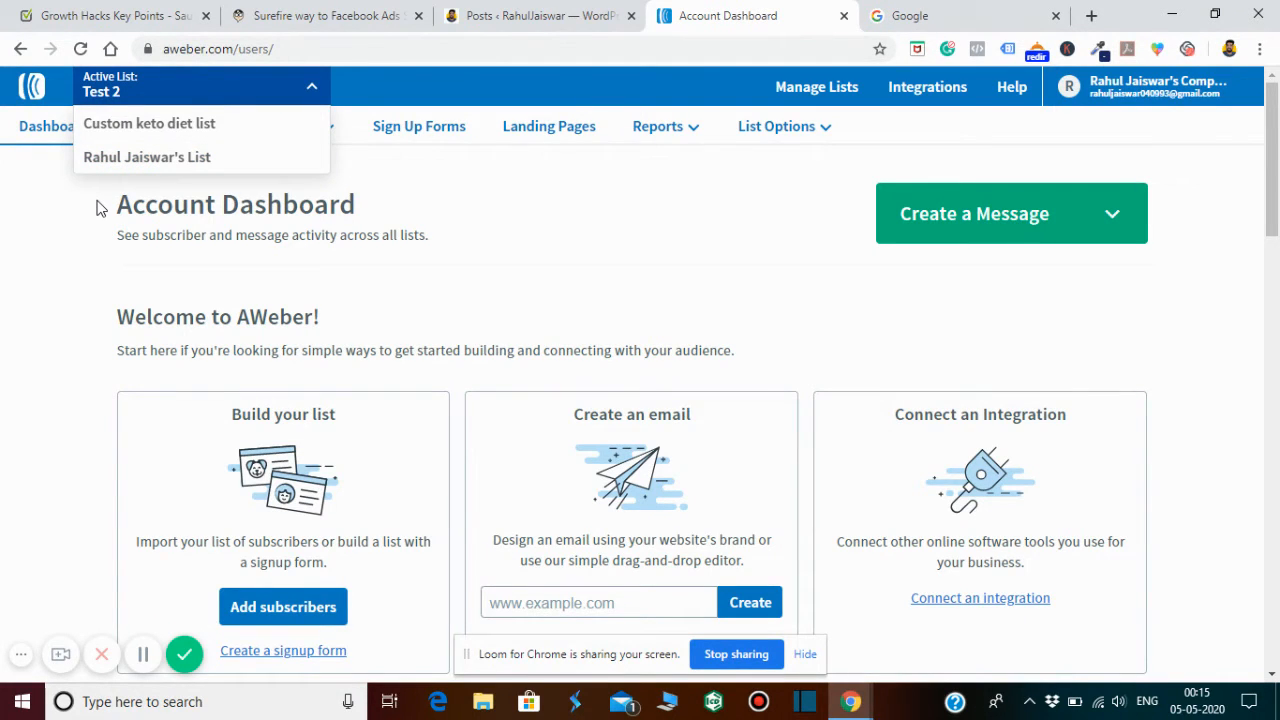
pyautogui.click(190, 96)
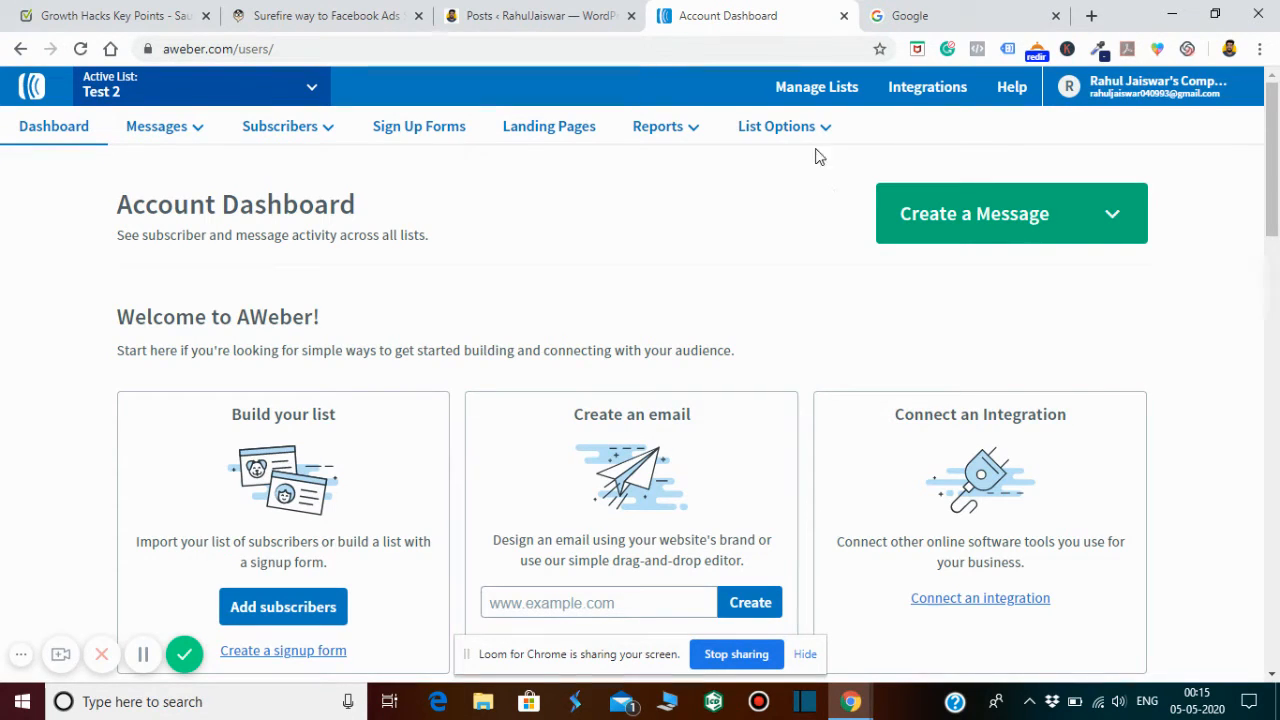
# Open the Test 2 list settings and turn off the confirmation message for AWeber sign up forms, accepting the opt-in warning
pyautogui.moveTo(818, 135)
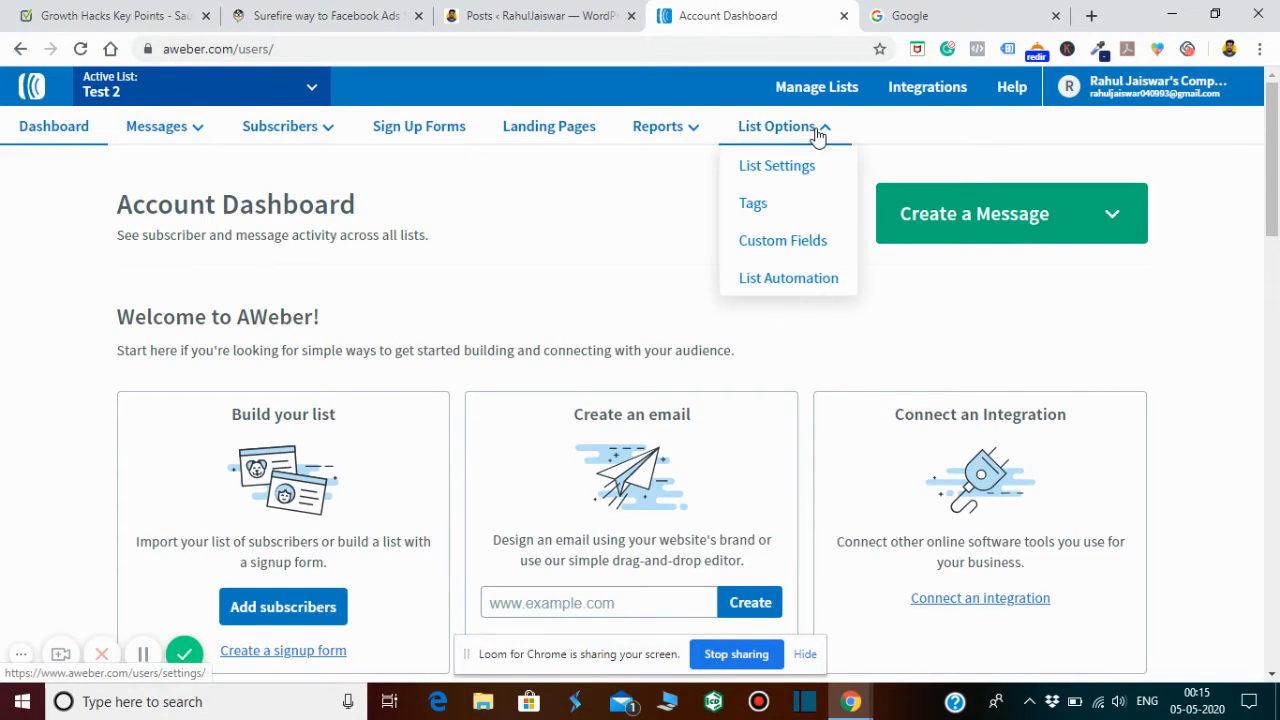
pyautogui.click(777, 165)
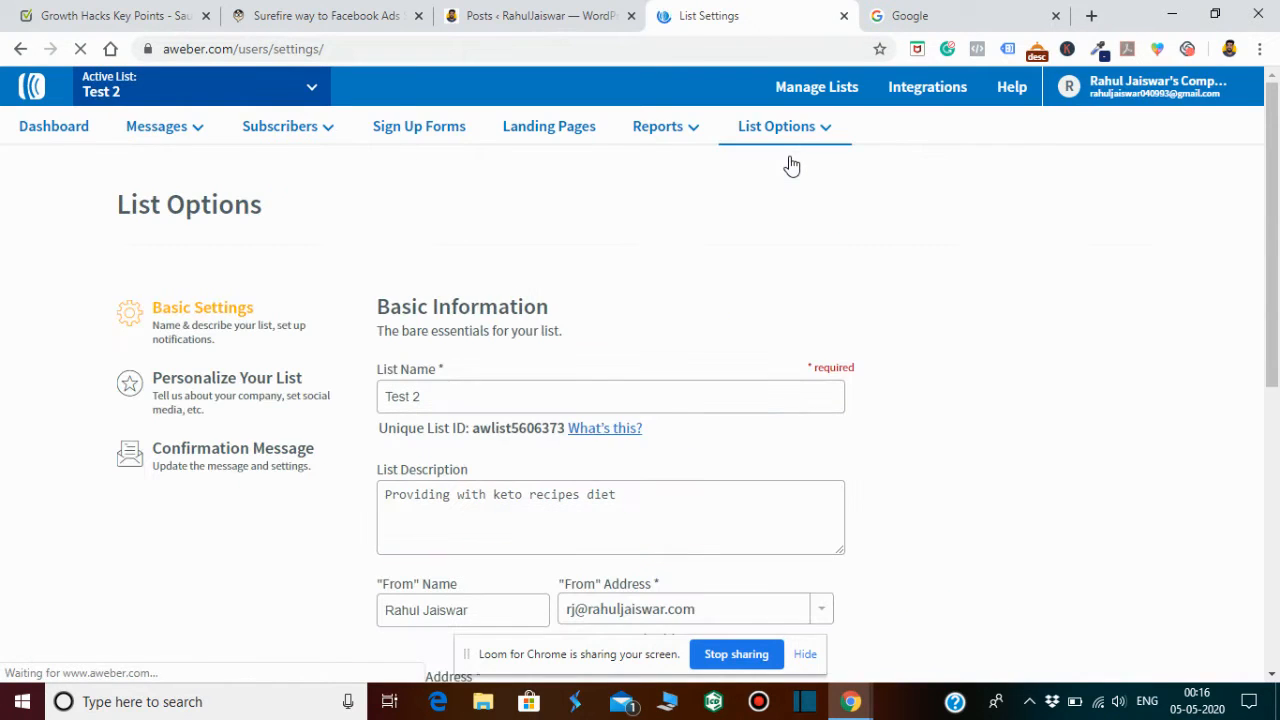
pyautogui.moveTo(1271, 136)
pyautogui.mouseDown()
pyautogui.moveTo(1271, 162)
pyautogui.moveTo(1274, 142)
pyautogui.mouseUp()
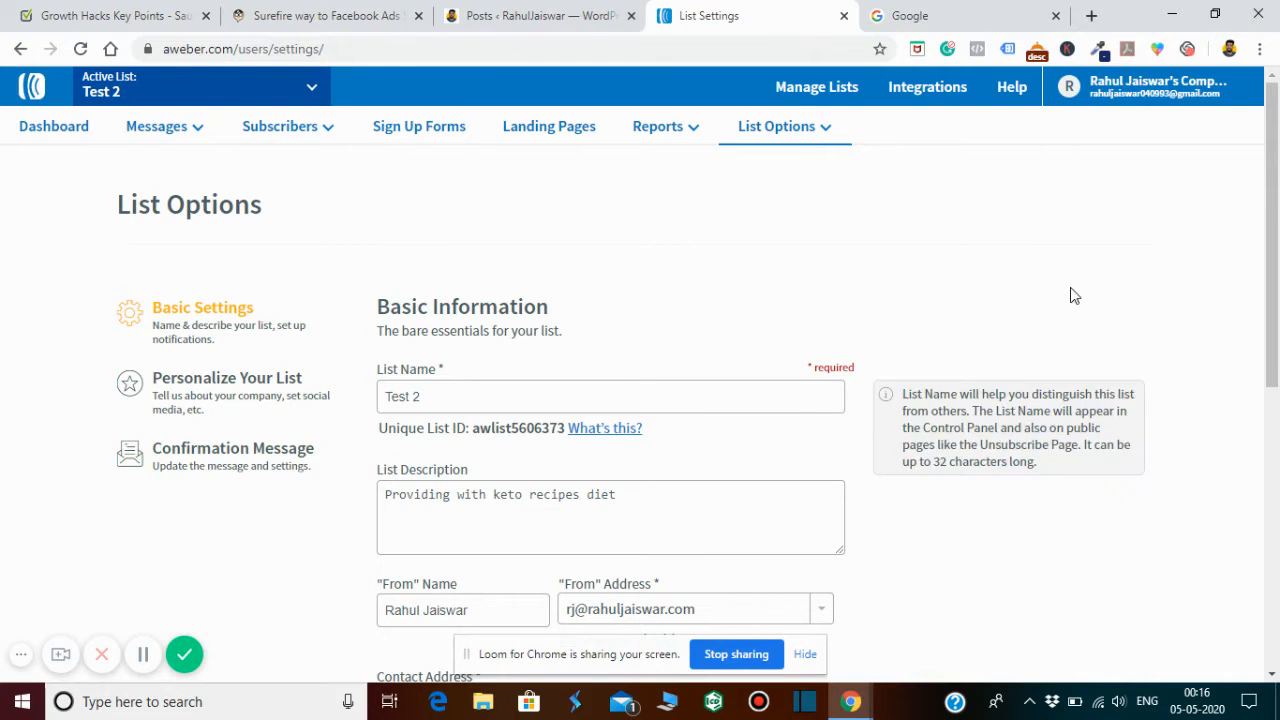
pyautogui.scroll(-1, 1278, 175)
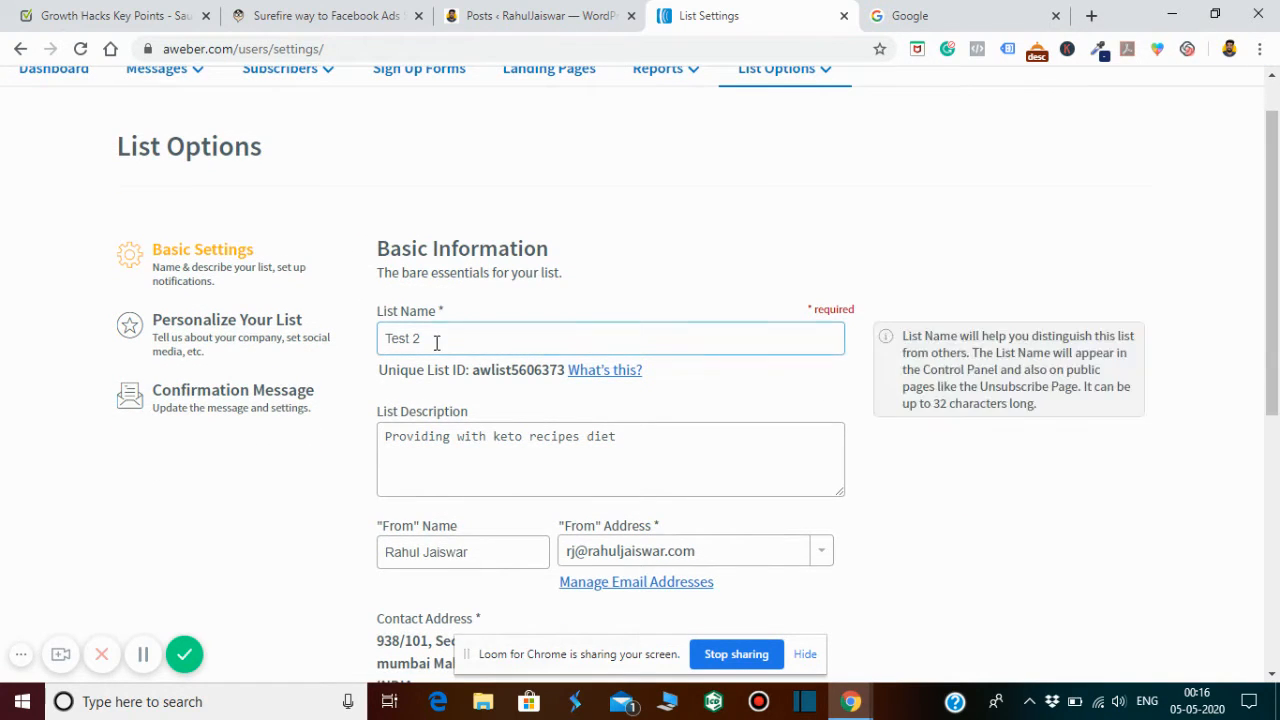
pyautogui.click(251, 416)
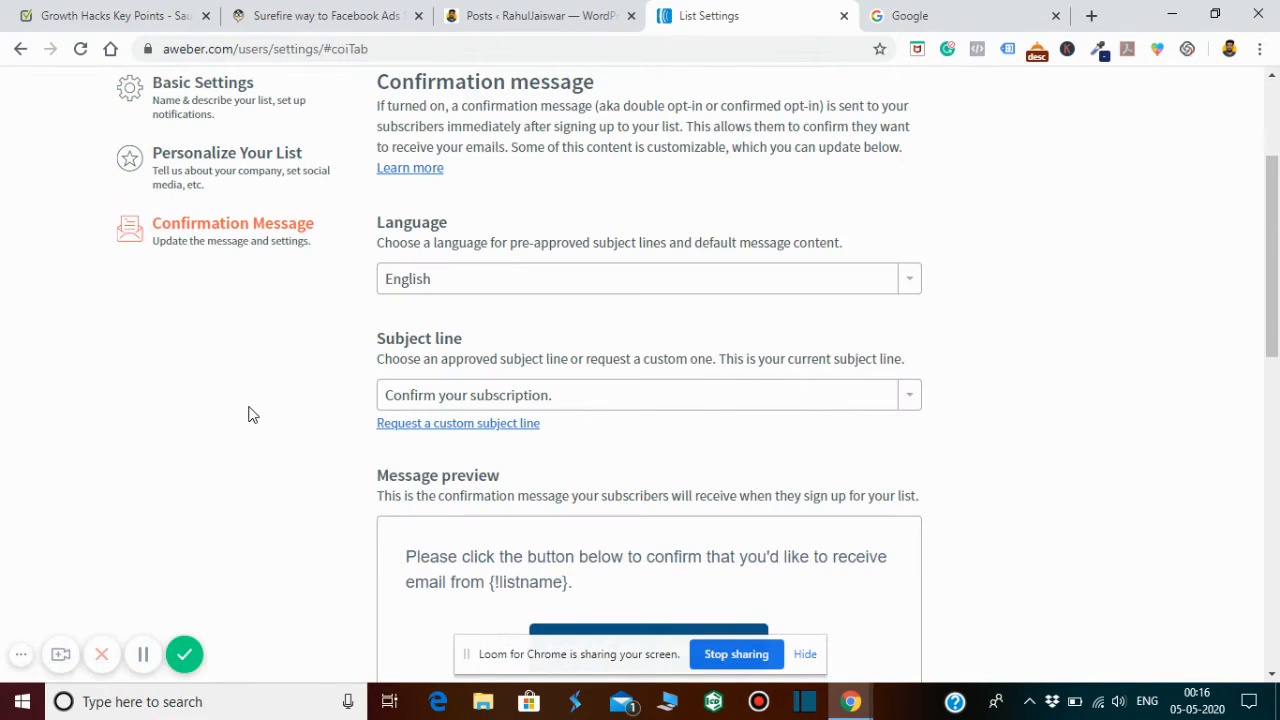
pyautogui.moveTo(1274, 236); pyautogui.dragTo(1278, 385)
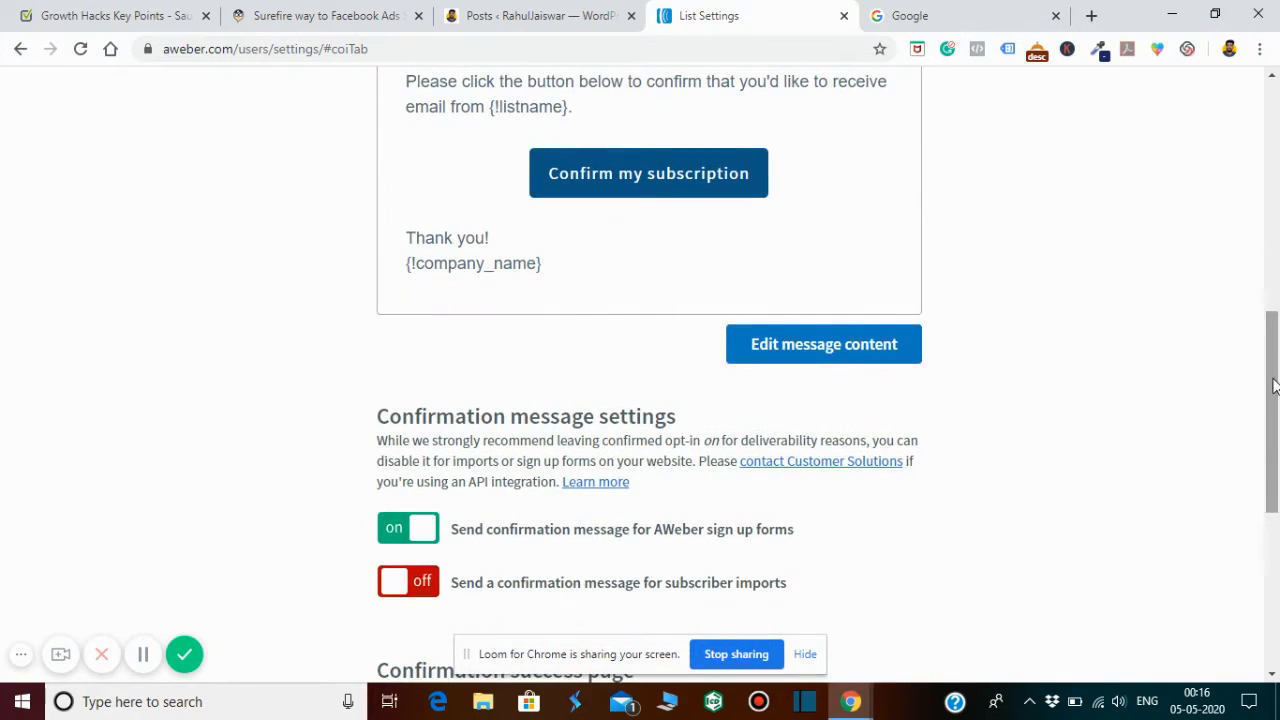
pyautogui.click(420, 537)
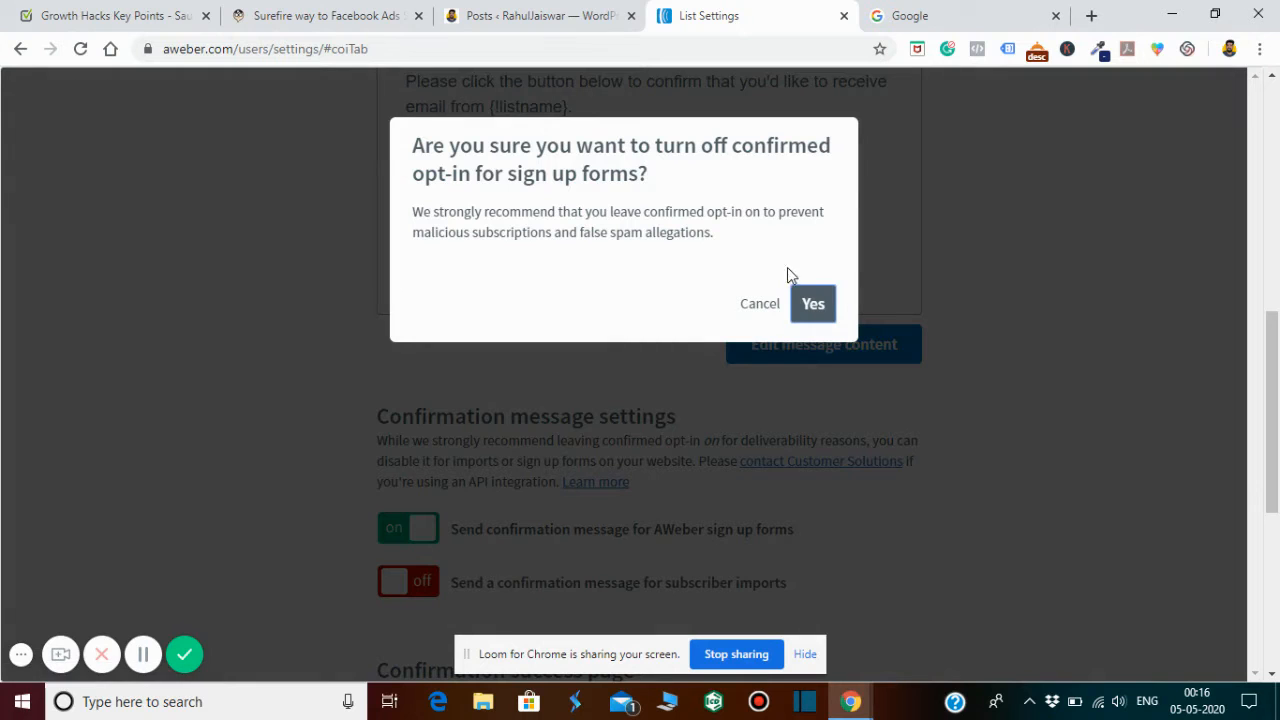
pyautogui.click(829, 306)
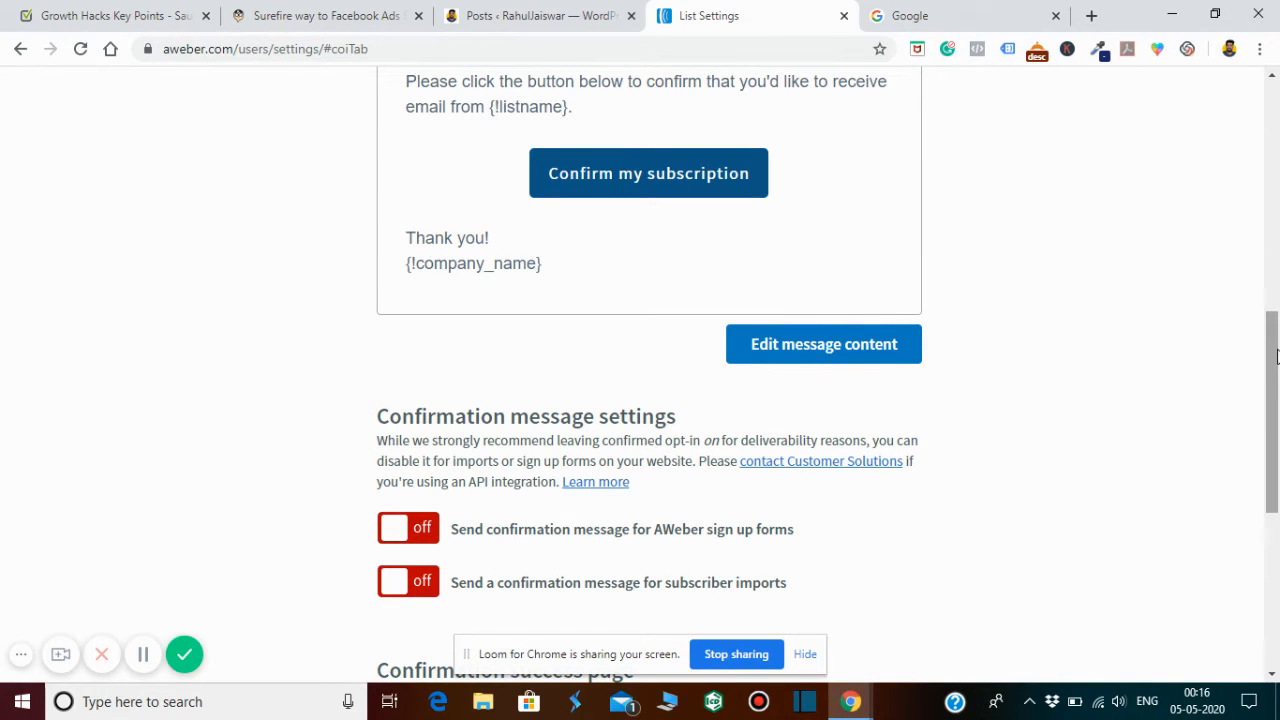
# Review the list's basic settings, including its name, description, sender details and contact address
pyautogui.moveTo(1275, 357); pyautogui.dragTo(1275, 129)
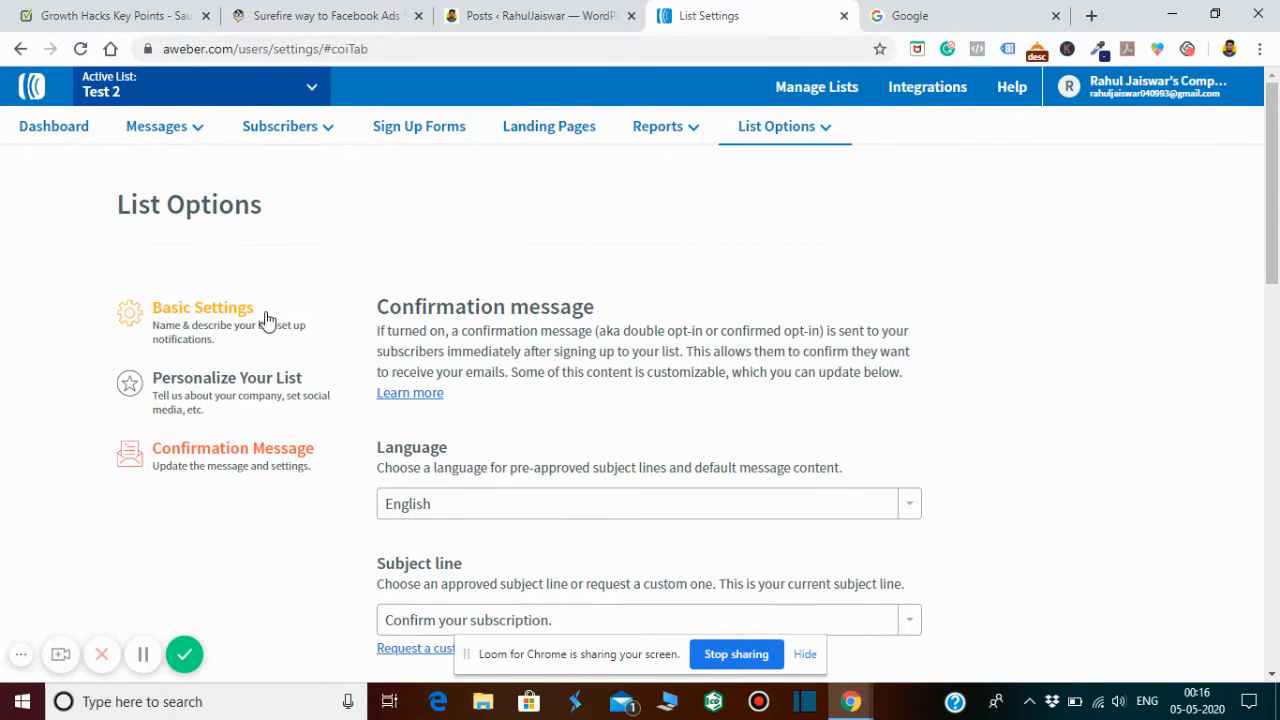
pyautogui.click(214, 322)
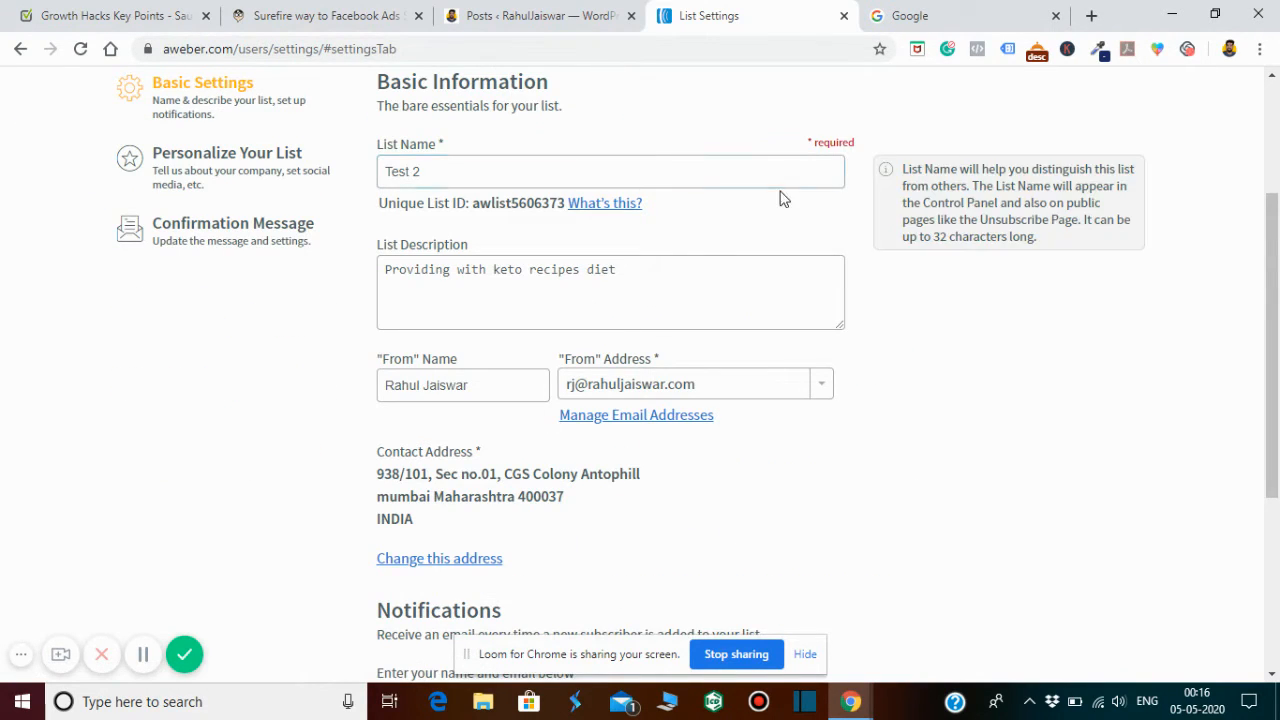
pyautogui.moveTo(1273, 272); pyautogui.dragTo(1273, 184)
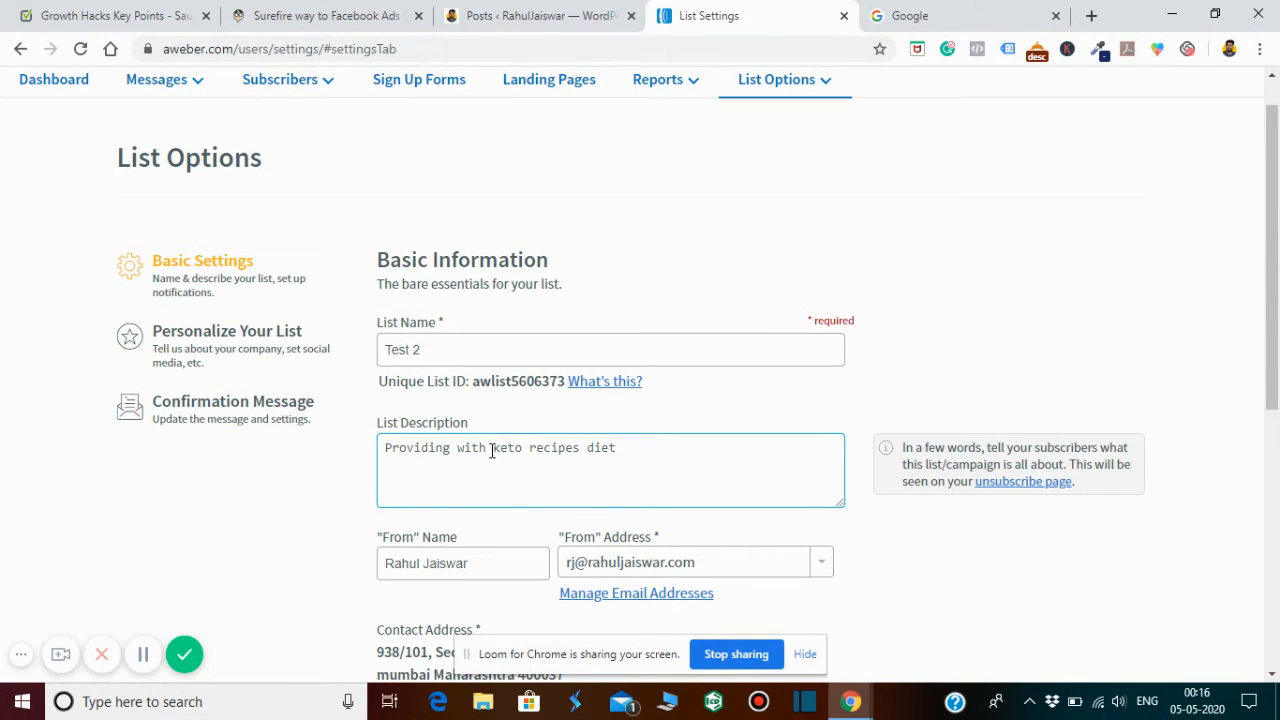
pyautogui.moveTo(1273, 174); pyautogui.dragTo(1276, 286)
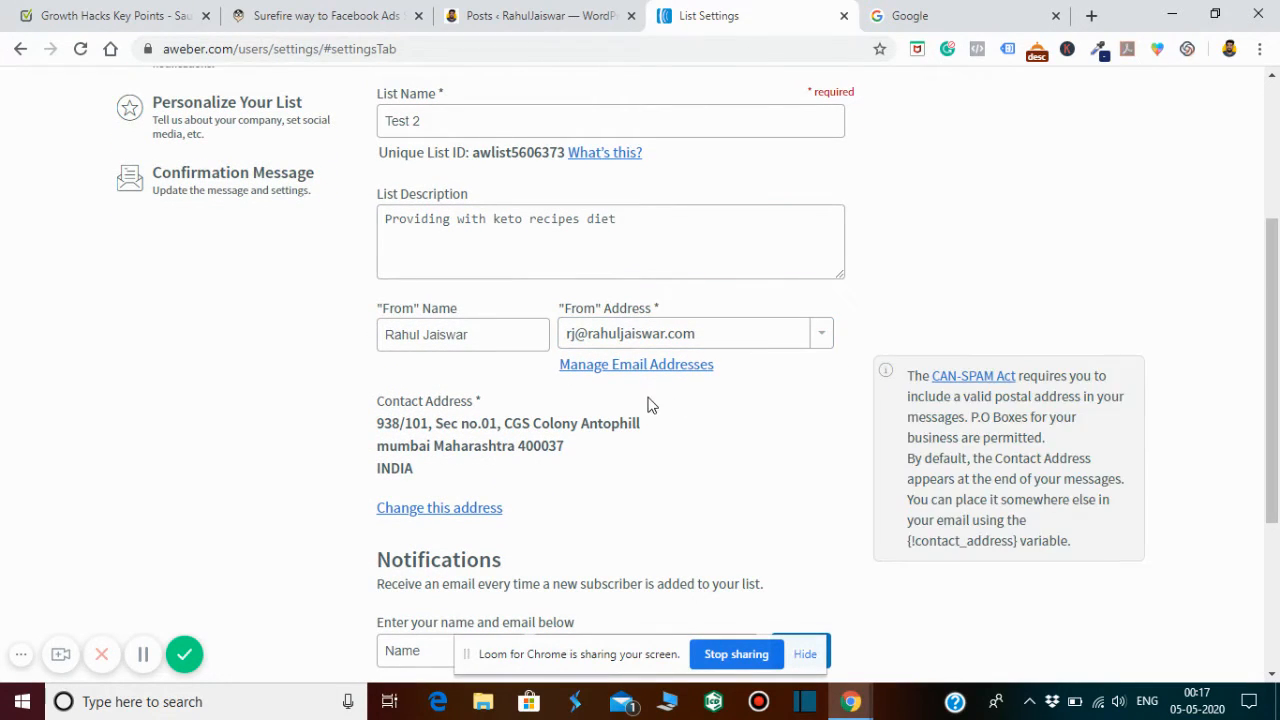
pyautogui.moveTo(1276, 316); pyautogui.dragTo(1278, 251)
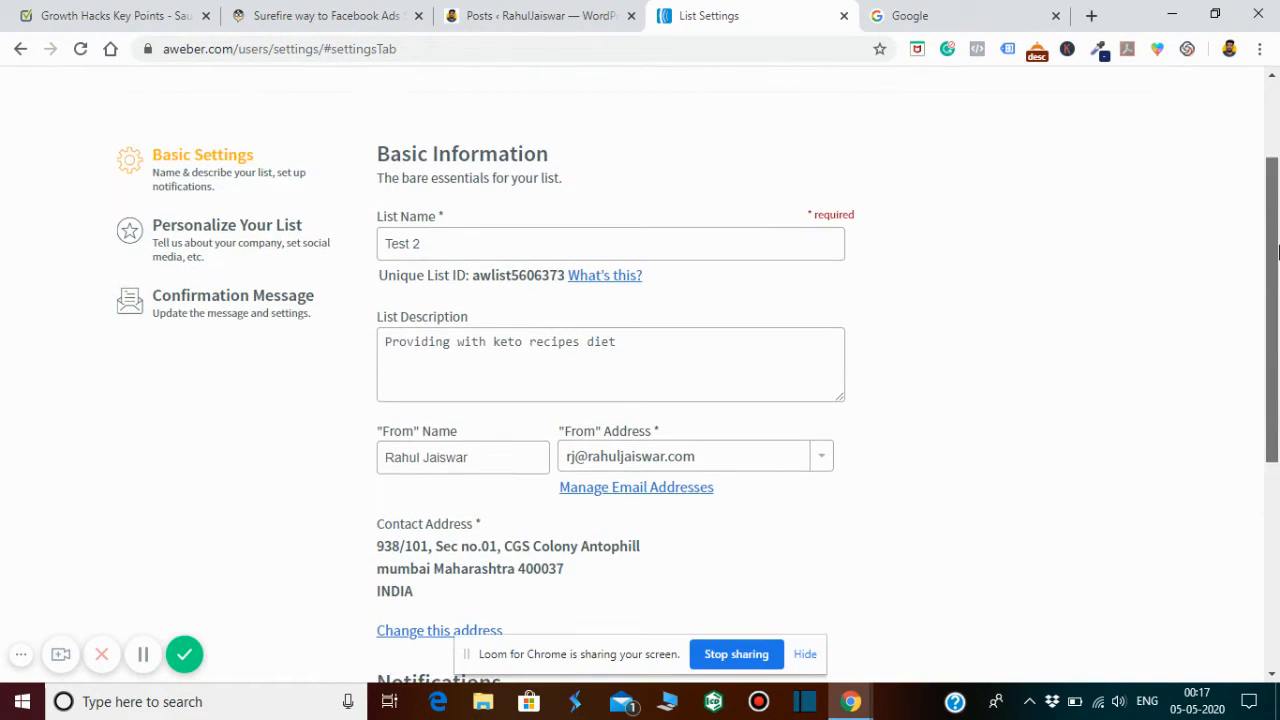
# Review the list's company branding, email signature, social sharing and text snippet options, and save the personalization settings
pyautogui.click(233, 241)
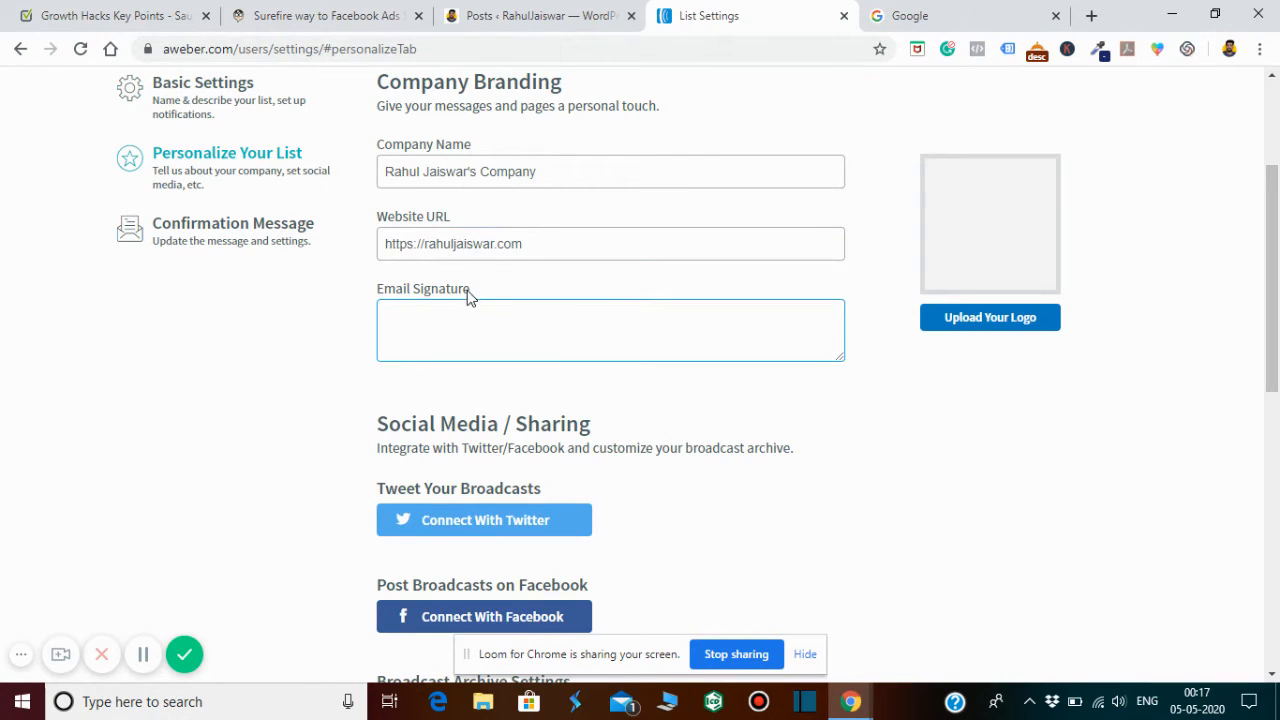
pyautogui.click(428, 328)
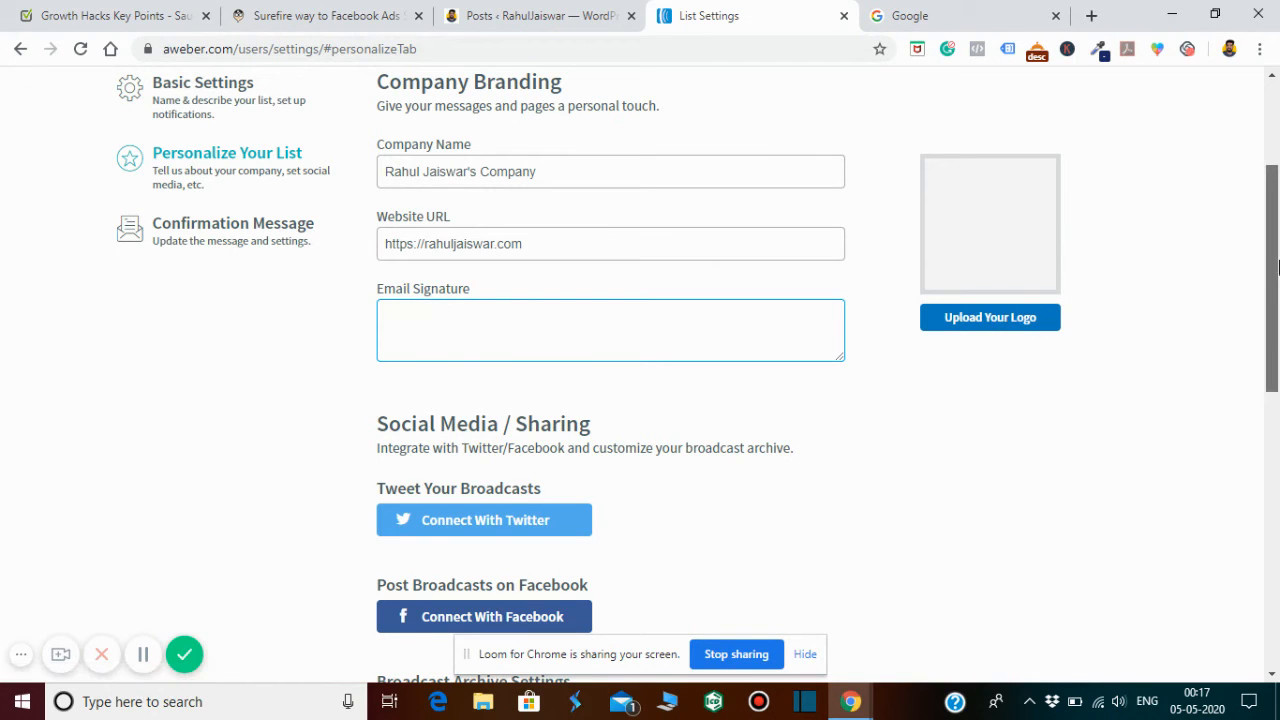
pyautogui.moveTo(1277, 265); pyautogui.dragTo(1277, 352)
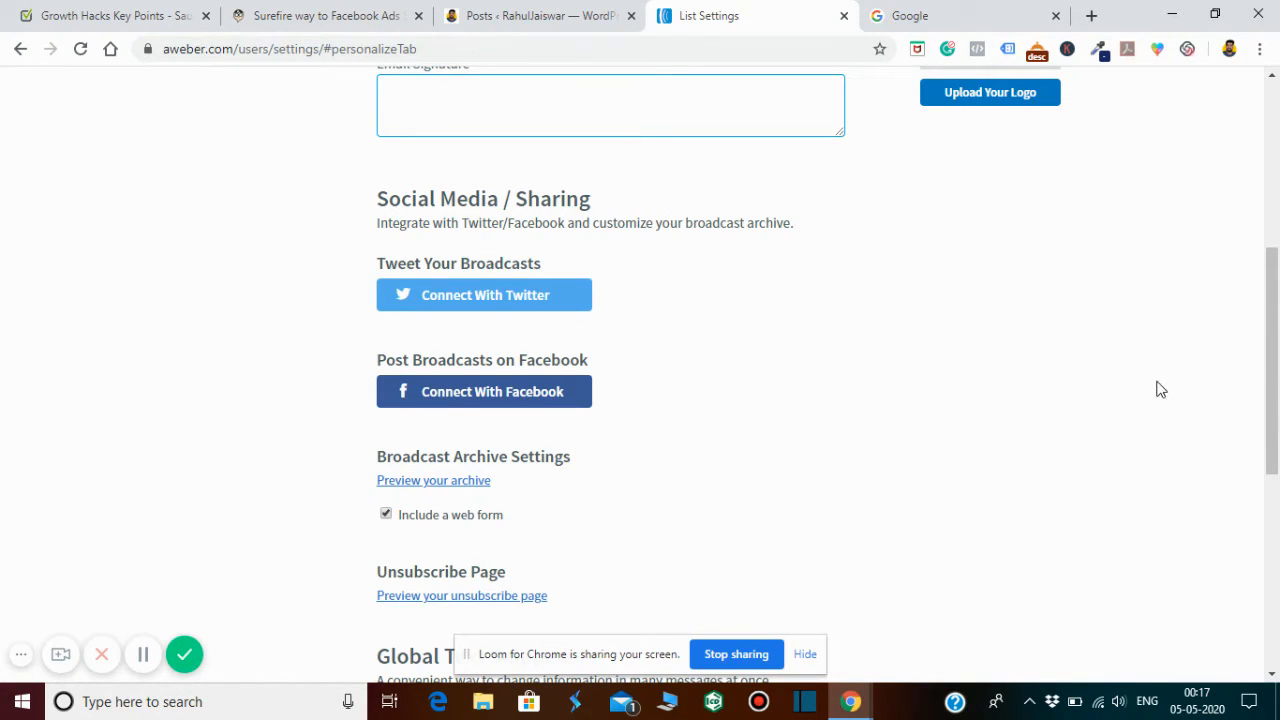
pyautogui.moveTo(1278, 345); pyautogui.dragTo(1278, 566)
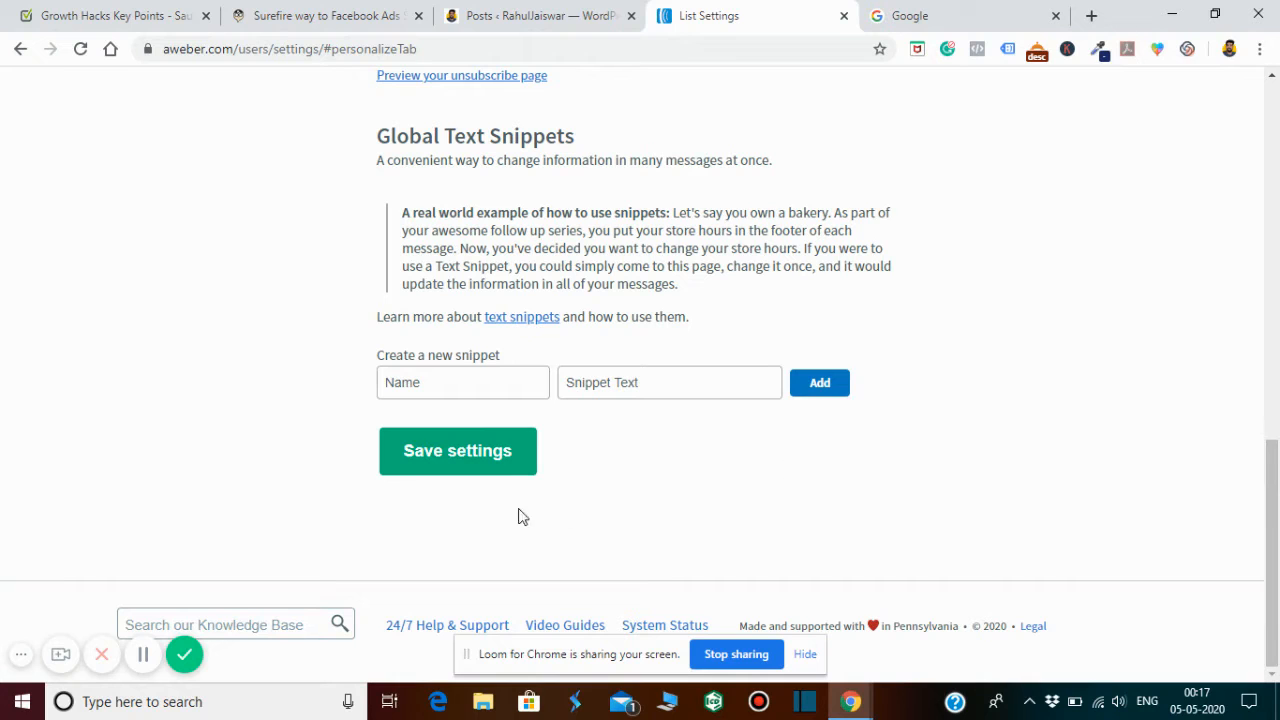
pyautogui.click(511, 468)
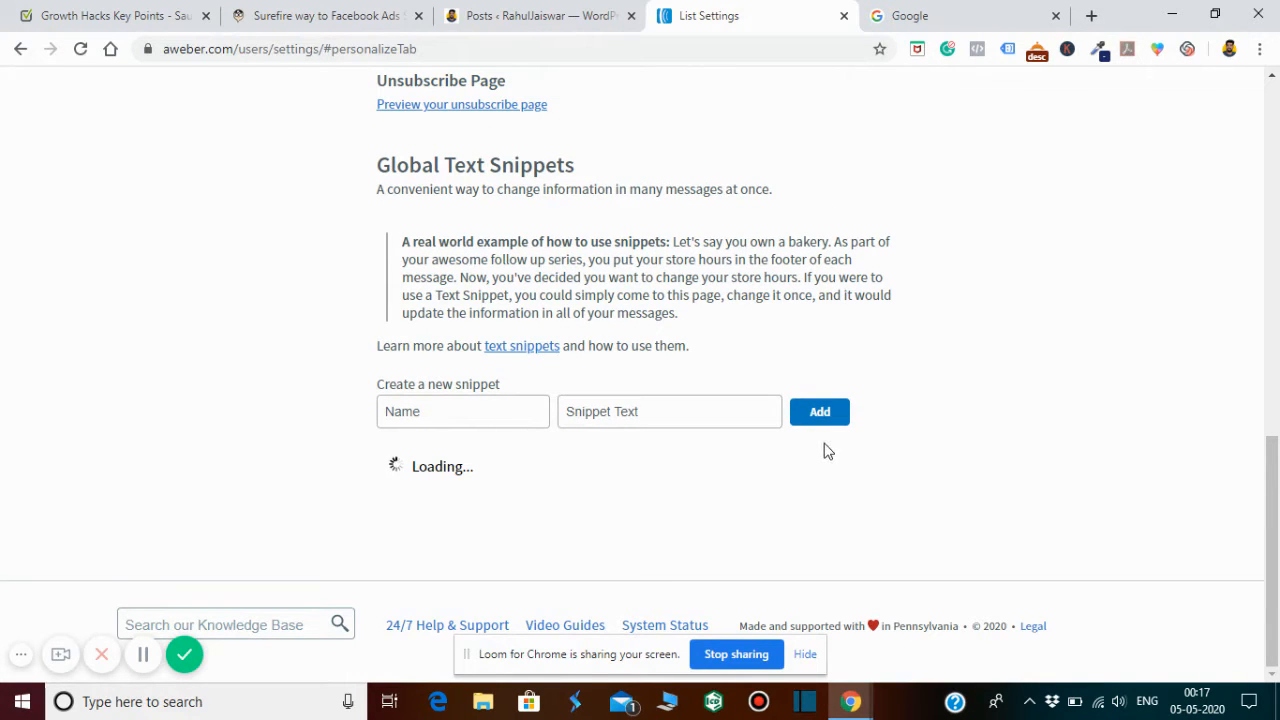
# Return to the list's basic settings and save them
pyautogui.moveTo(1276, 458); pyautogui.dragTo(1276, 100)
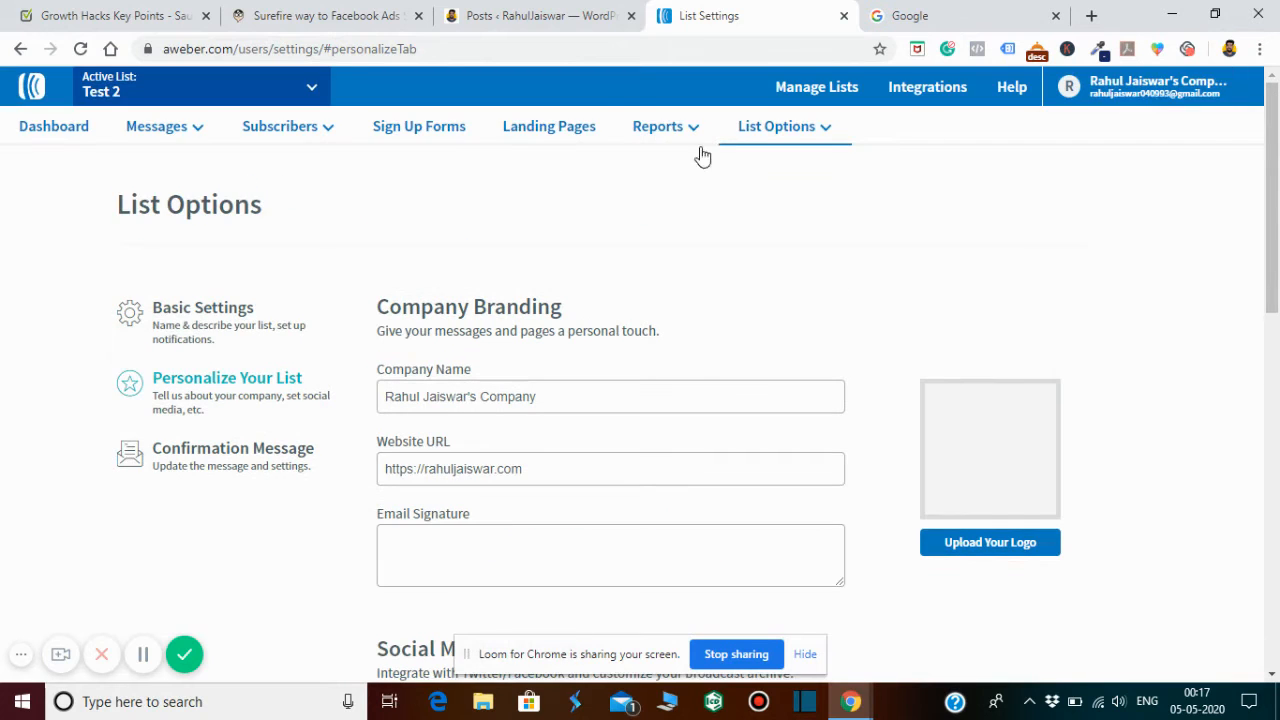
pyautogui.click(221, 308)
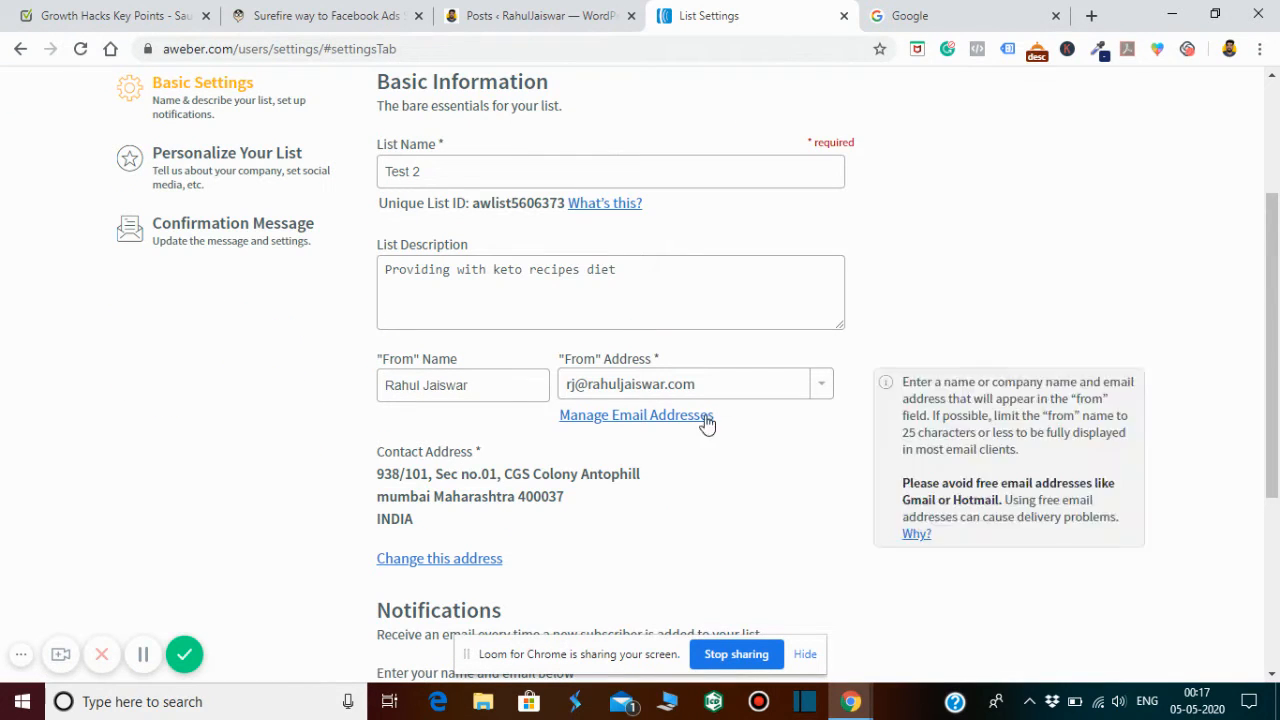
pyautogui.moveTo(1274, 342); pyautogui.dragTo(1273, 663)
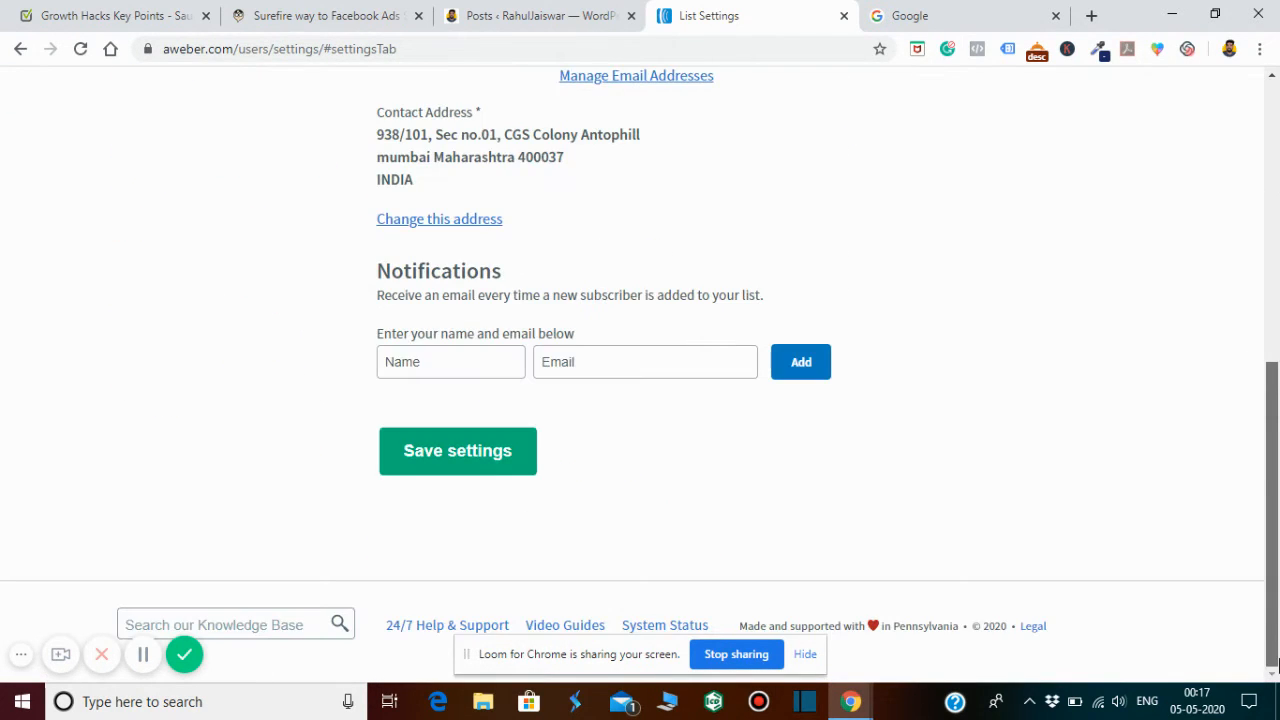
pyautogui.click(528, 450)
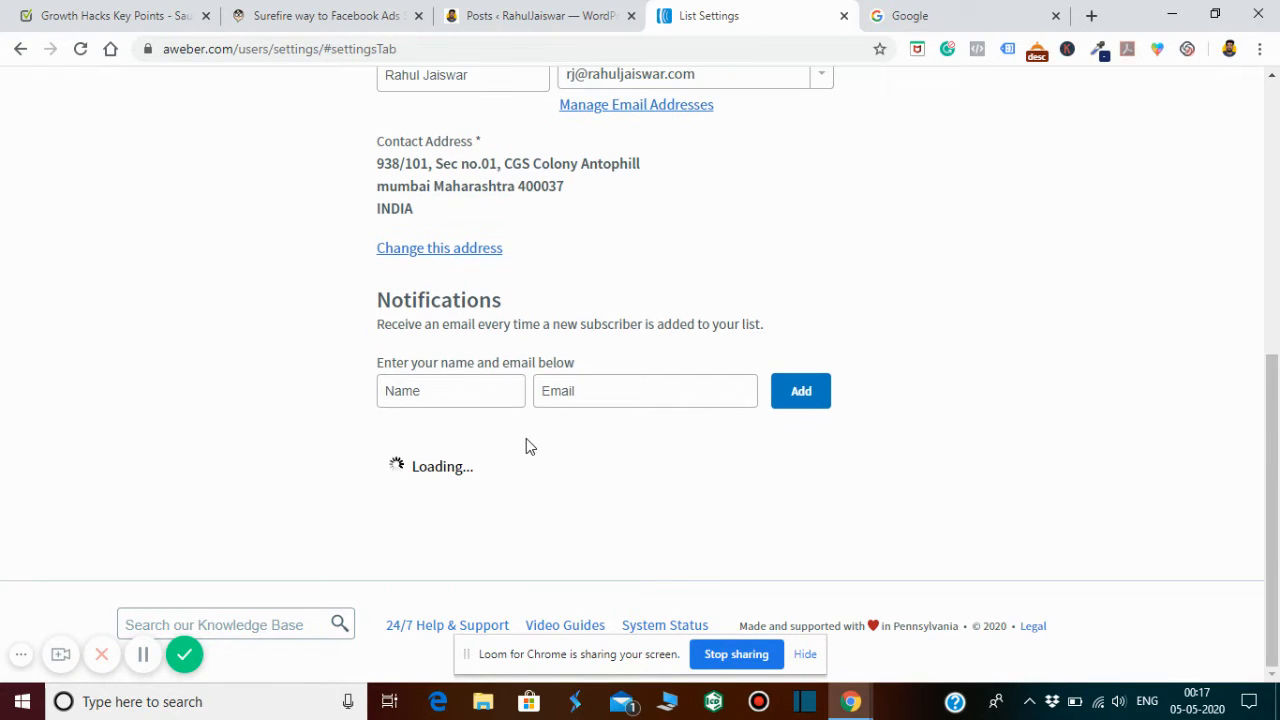
# Reopen the list settings from the account dashboard and examine the confirmation message options down to the confirmation success page
pyautogui.moveTo(1274, 370); pyautogui.dragTo(1275, 90)
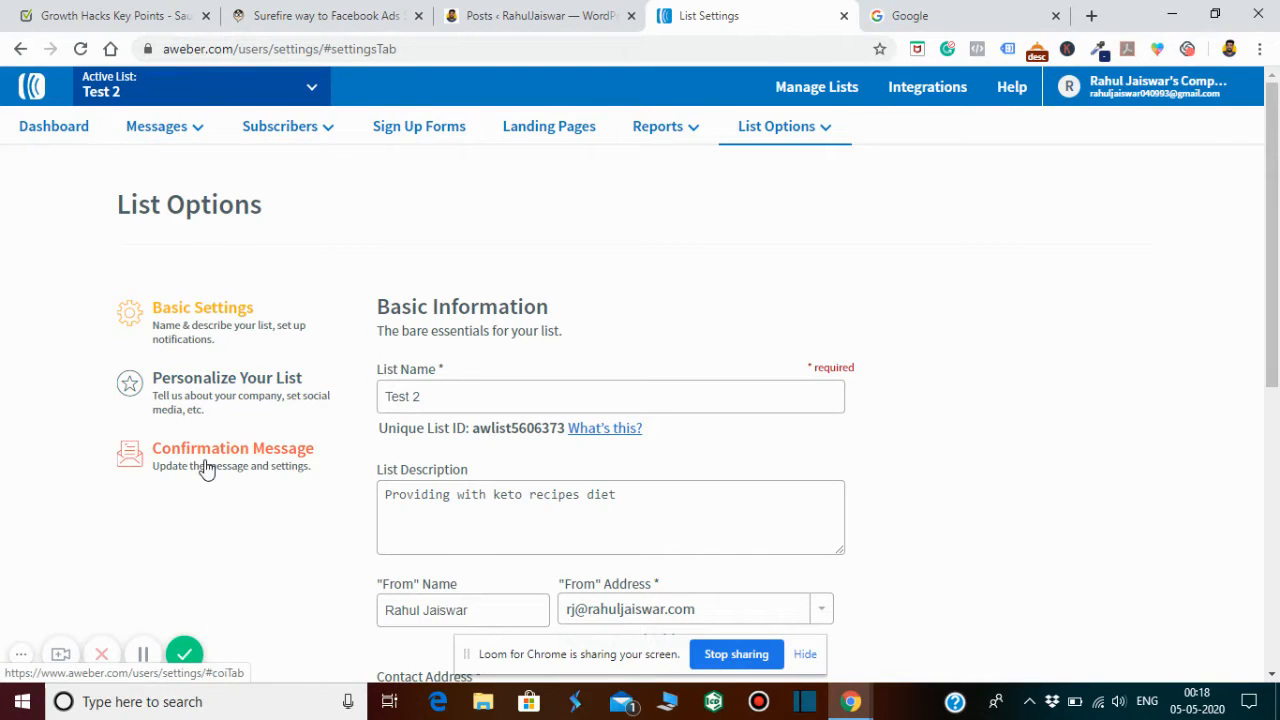
pyautogui.click(76, 137)
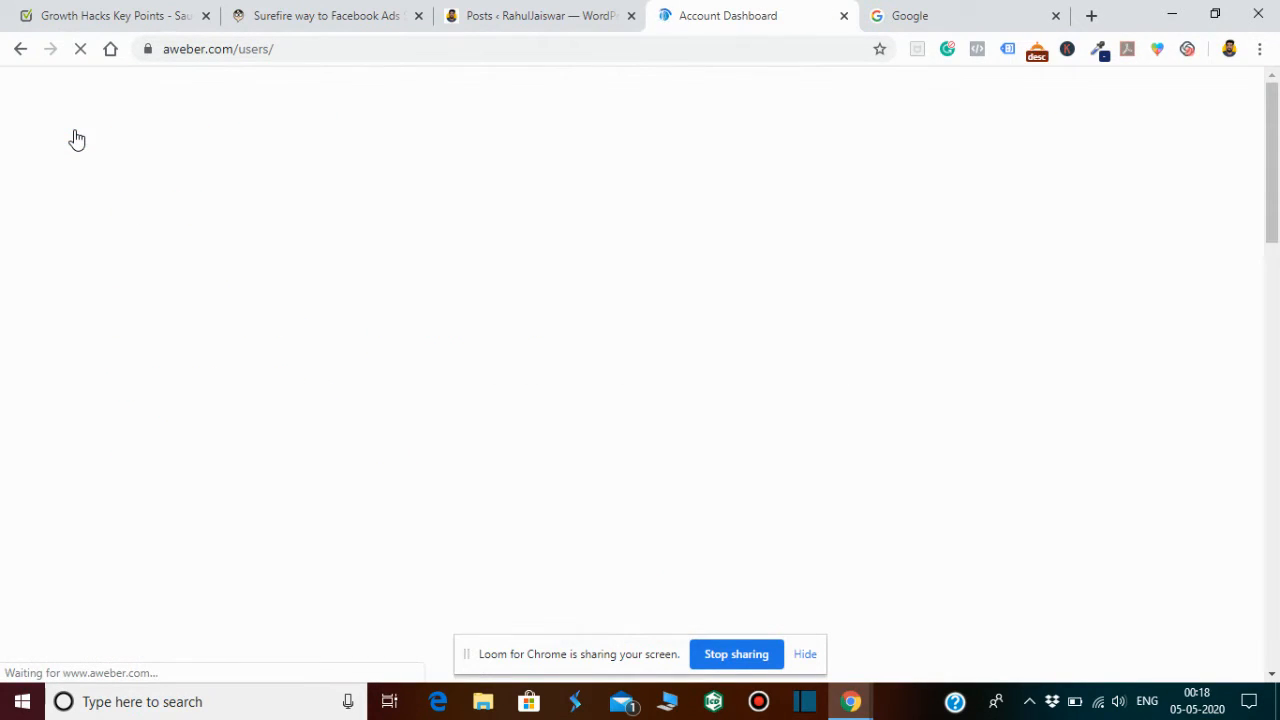
pyautogui.moveTo(160, 126)
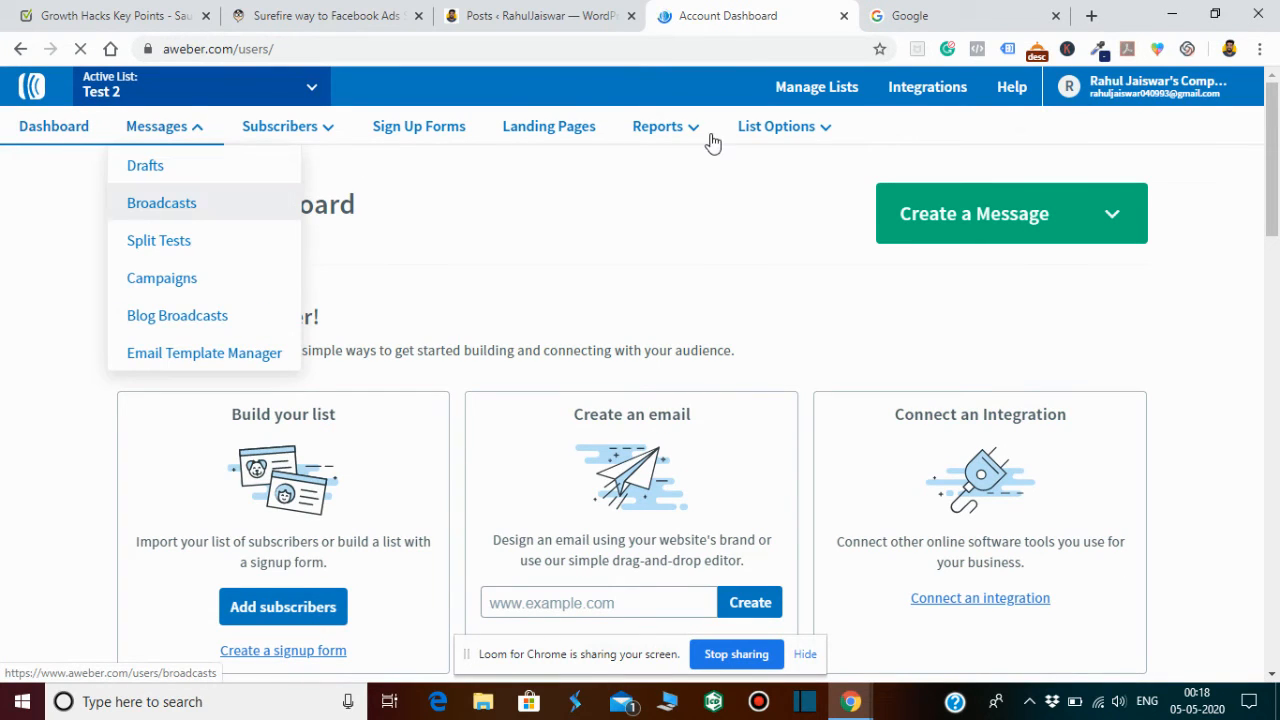
pyautogui.moveTo(829, 129)
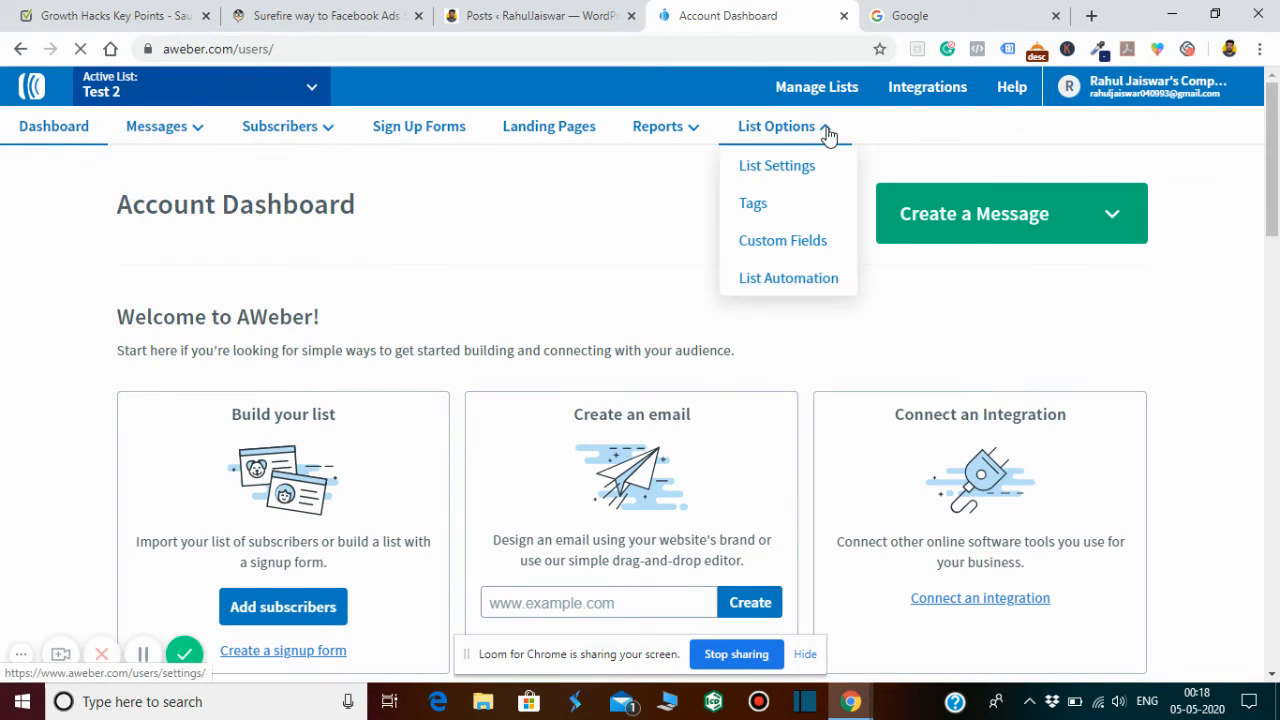
pyautogui.click(791, 166)
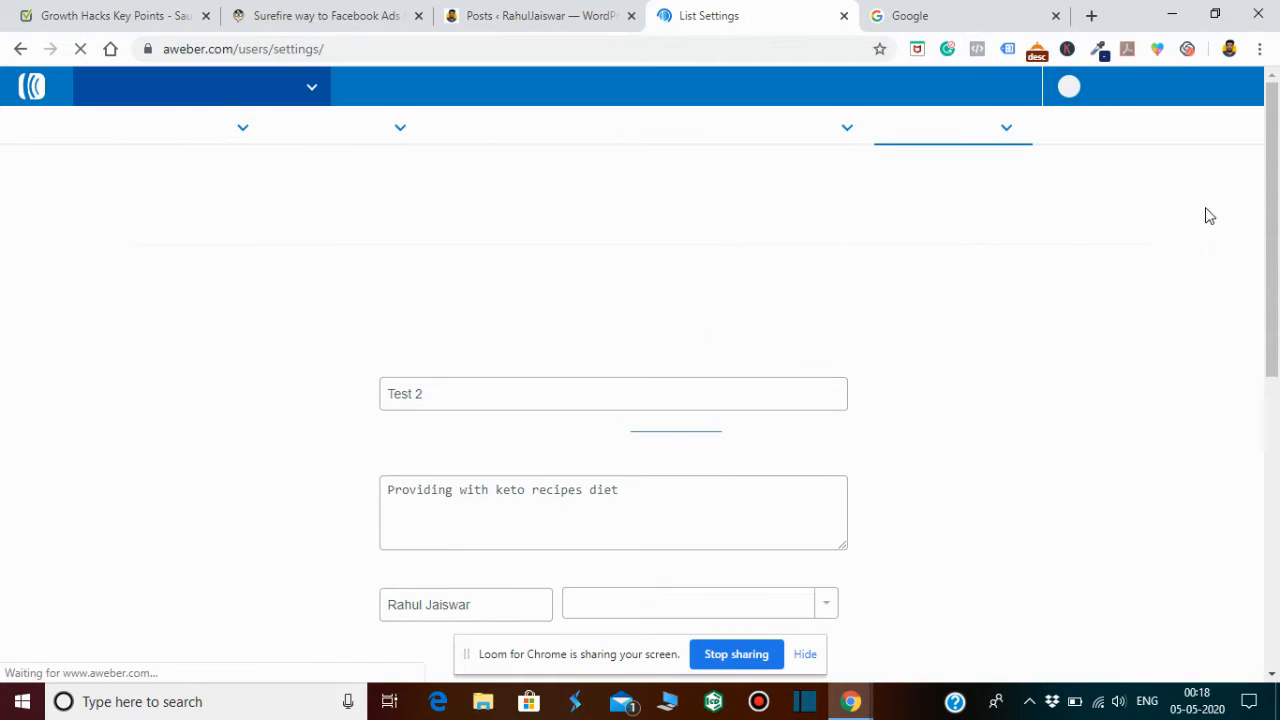
pyautogui.moveTo(1276, 186); pyautogui.dragTo(1276, 246)
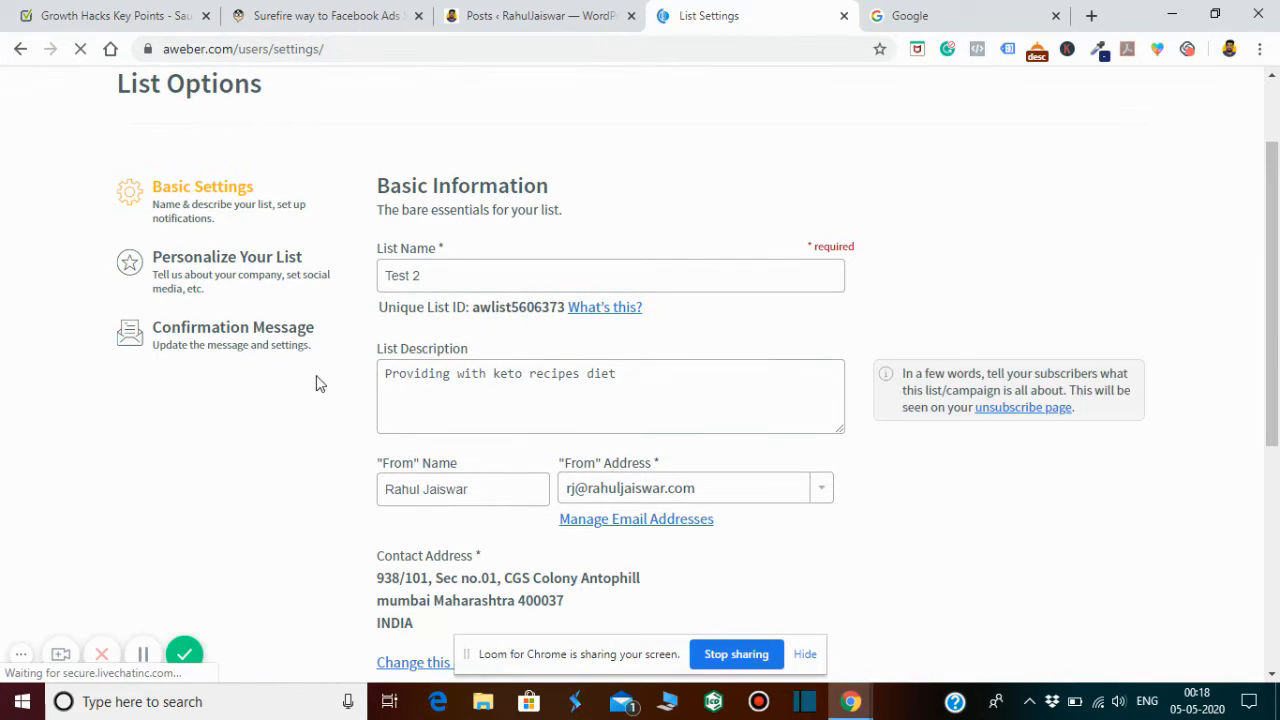
pyautogui.click(259, 357)
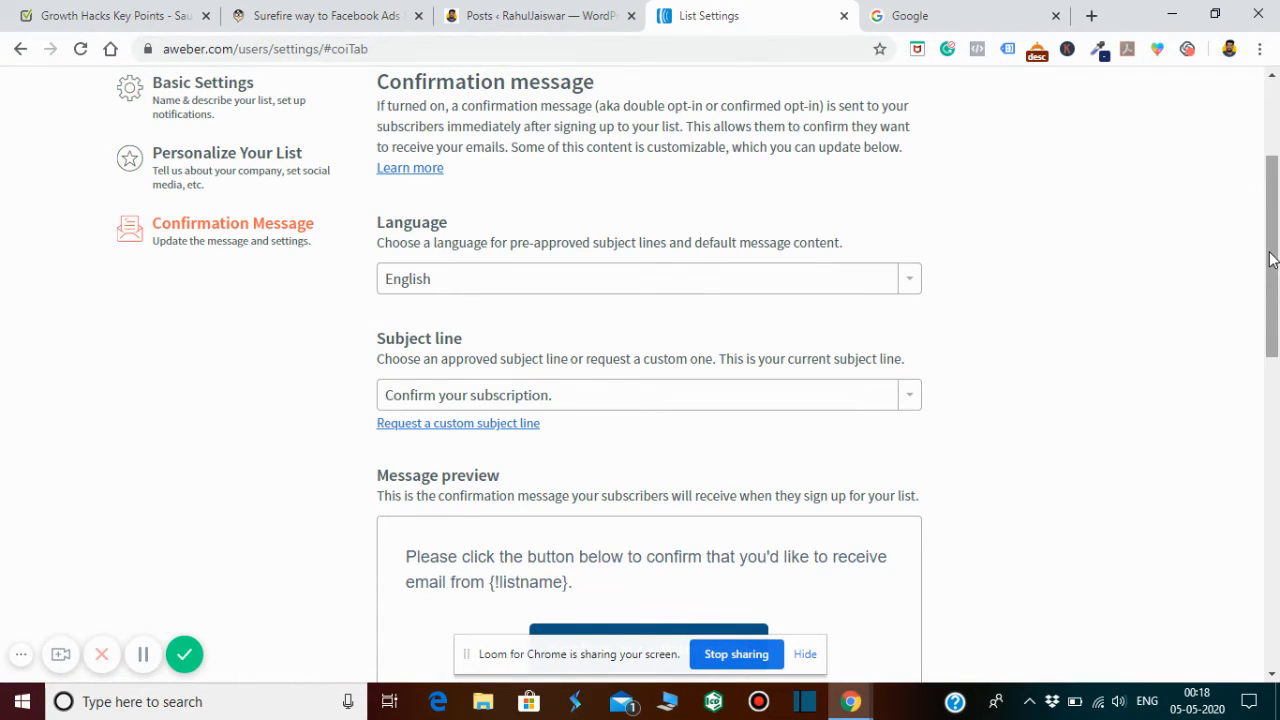
pyautogui.moveTo(1264, 268); pyautogui.dragTo(1257, 620)
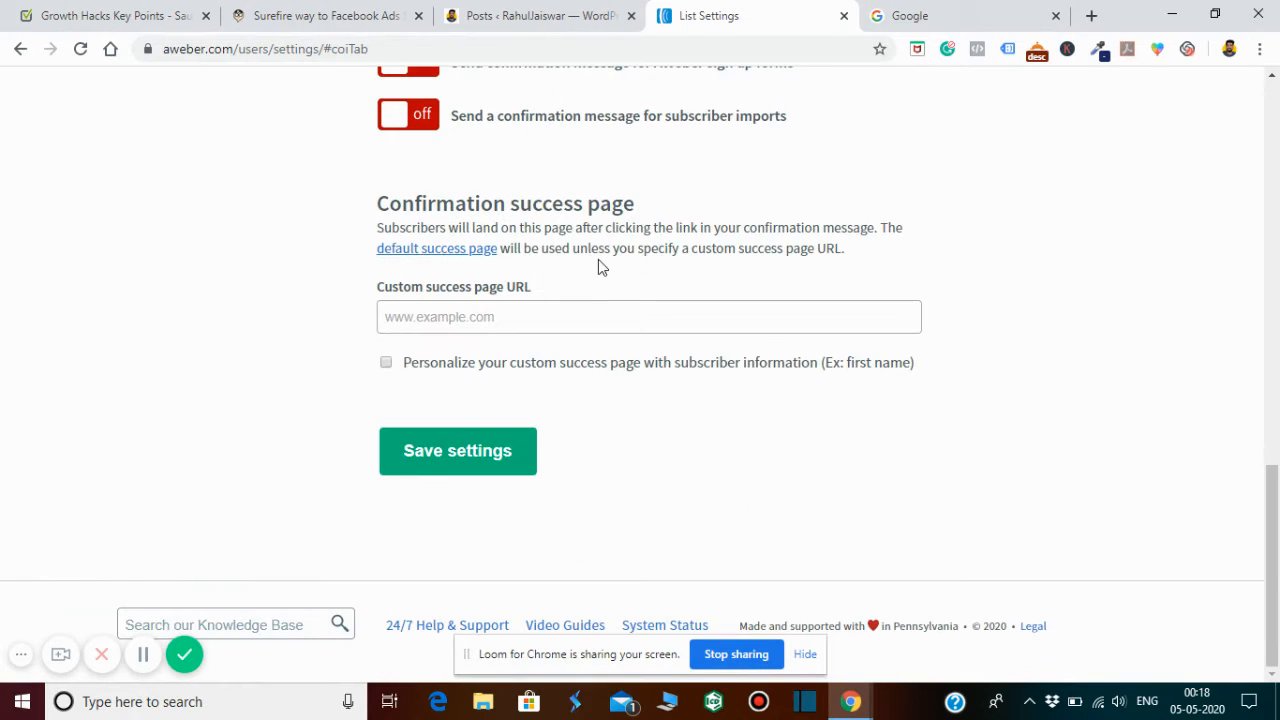
# Save the list's confirmation message settings and return to the account dashboard
pyautogui.click(465, 452)
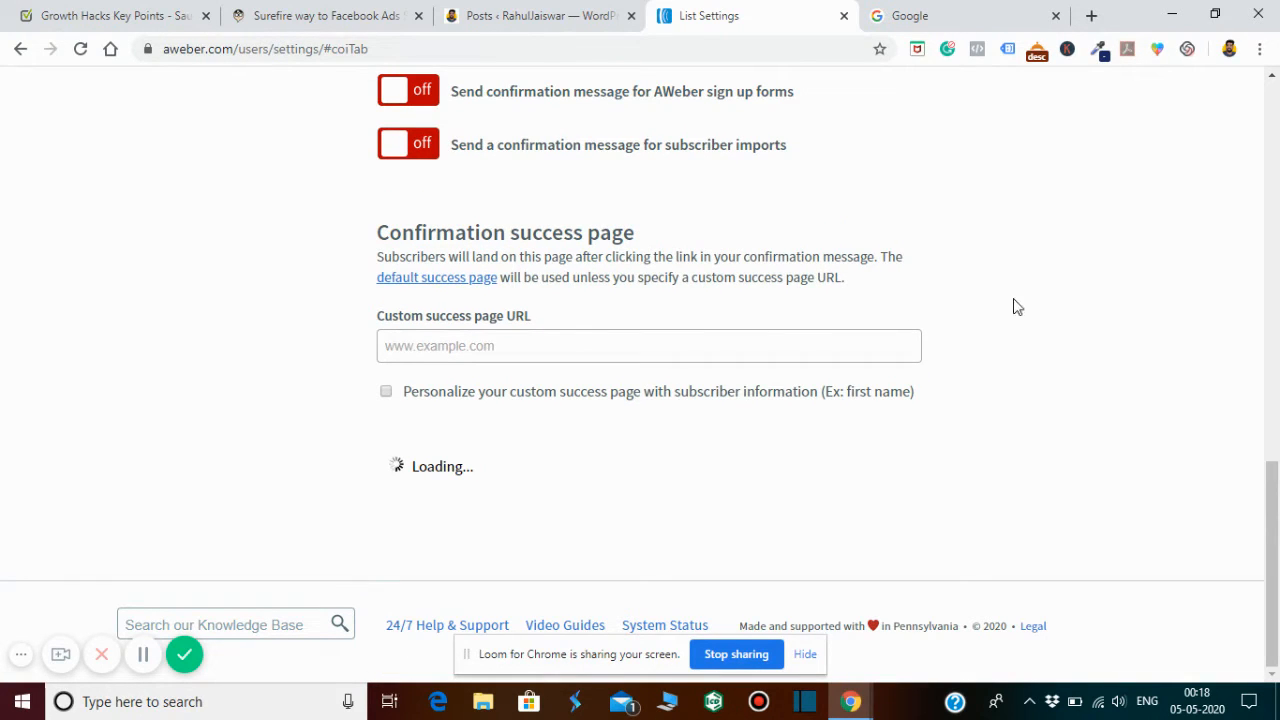
pyautogui.moveTo(1277, 493); pyautogui.dragTo(1275, 366)
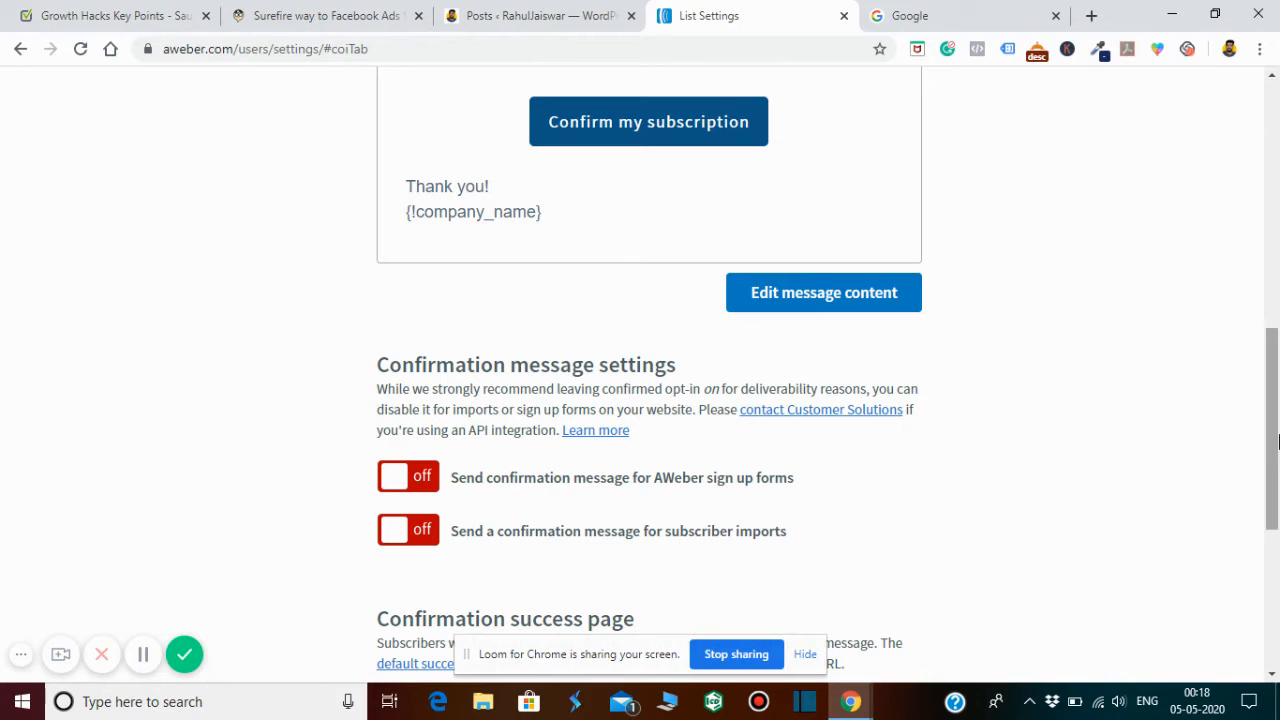
pyautogui.scroll(8, 1277, 440)
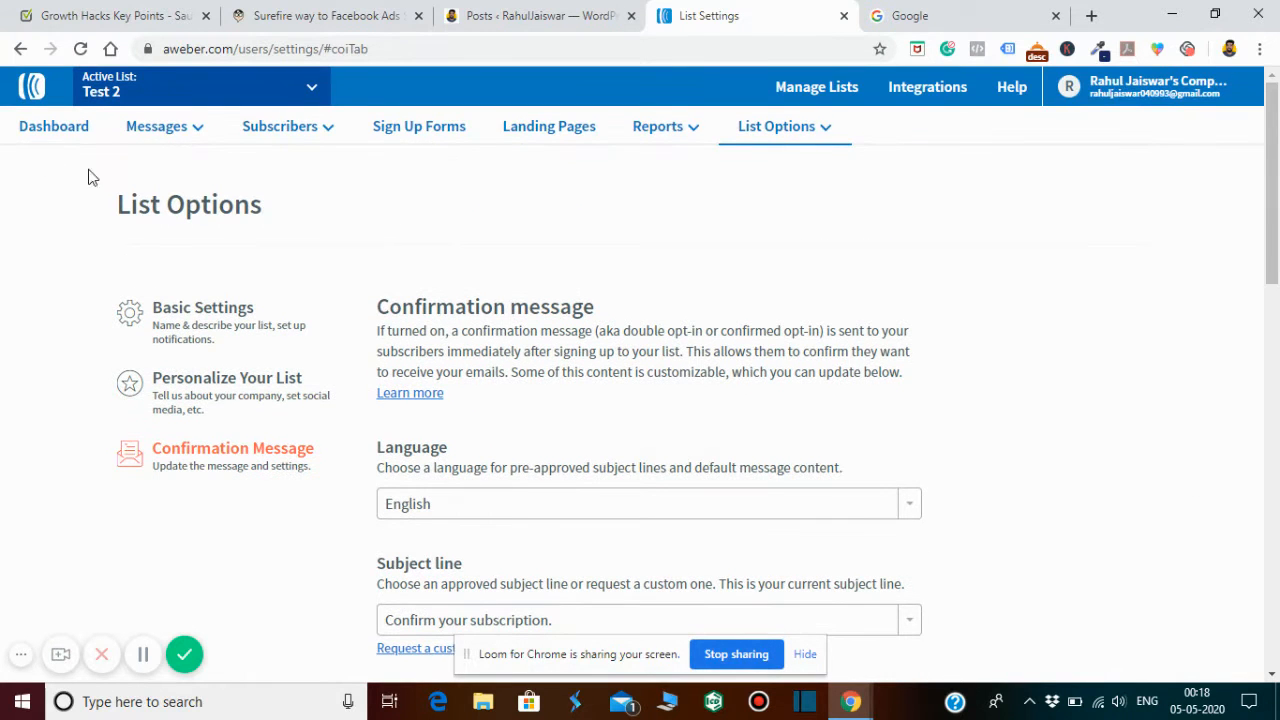
pyautogui.click(30, 140)
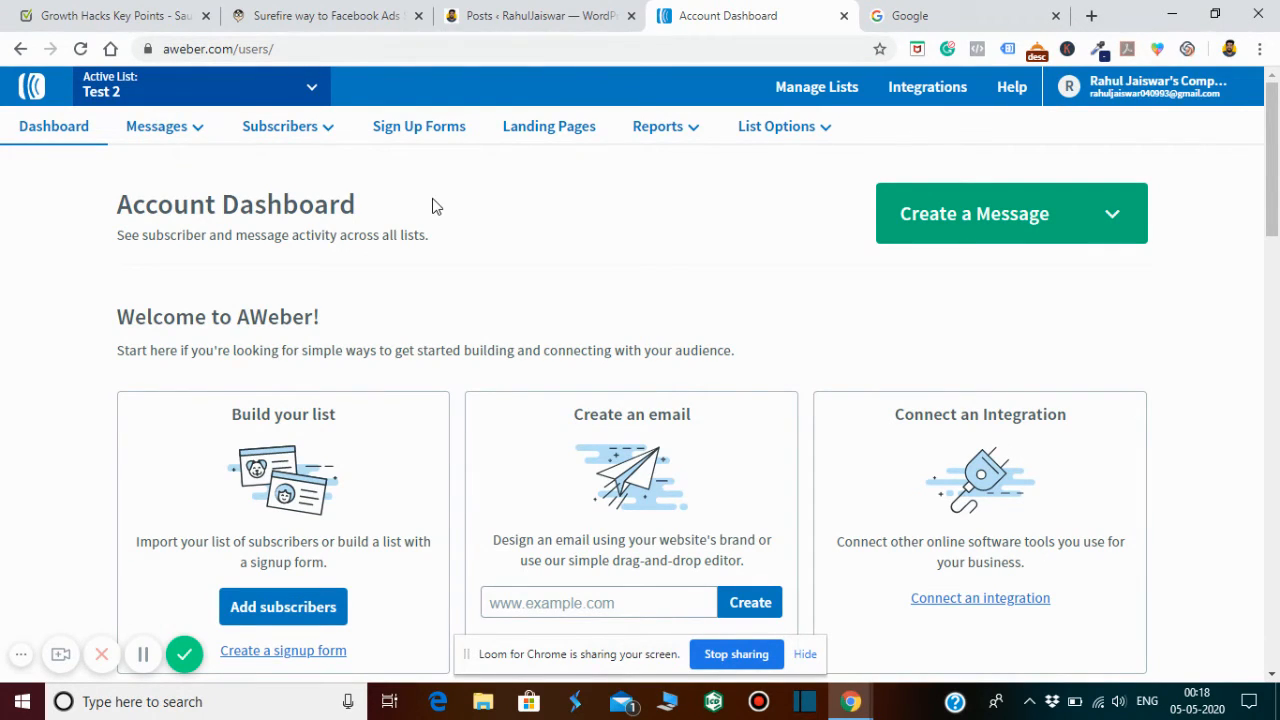
# Start creating a new sign up form for the Test 2 list
pyautogui.click(425, 145)
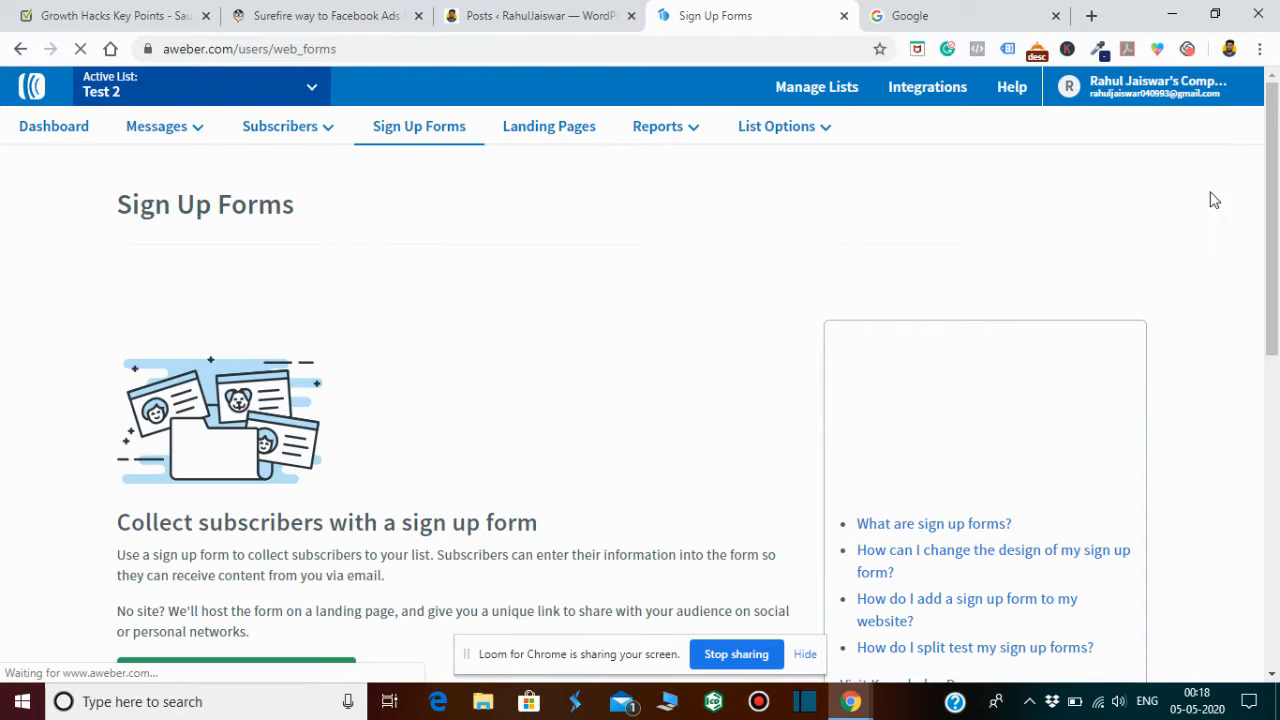
pyautogui.moveTo(1275, 155); pyautogui.dragTo(1277, 208)
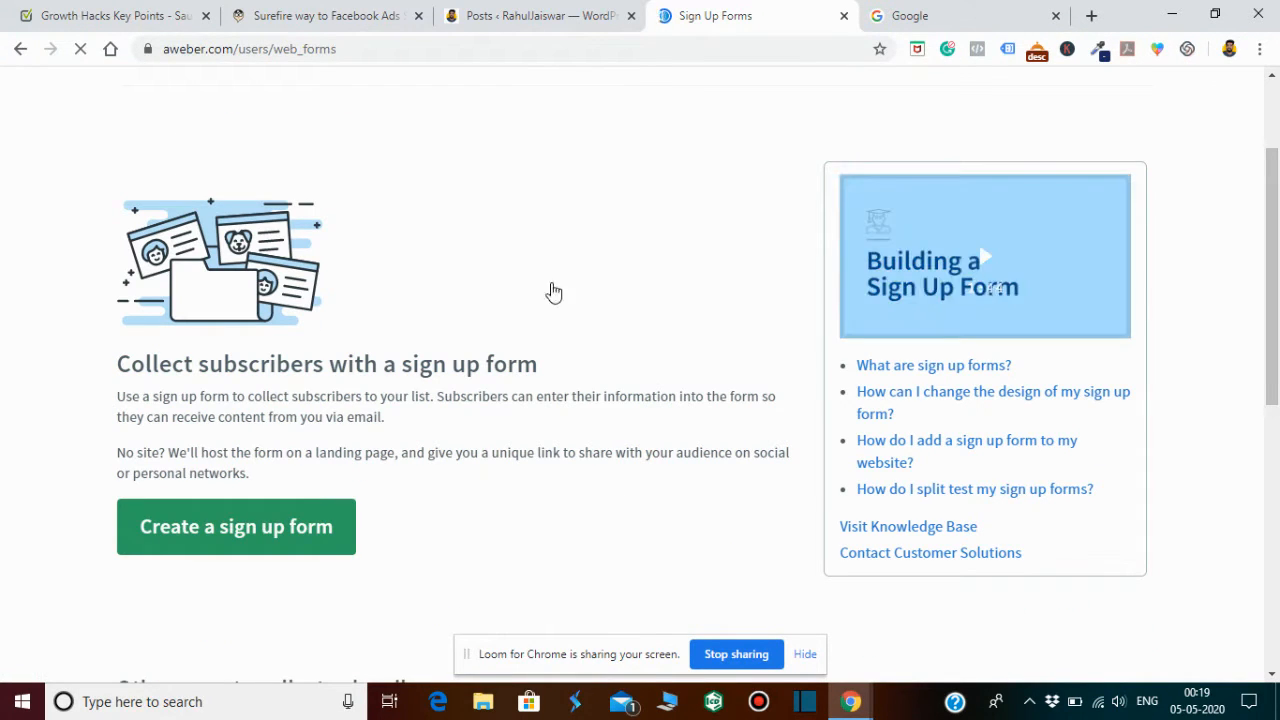
pyautogui.click(233, 546)
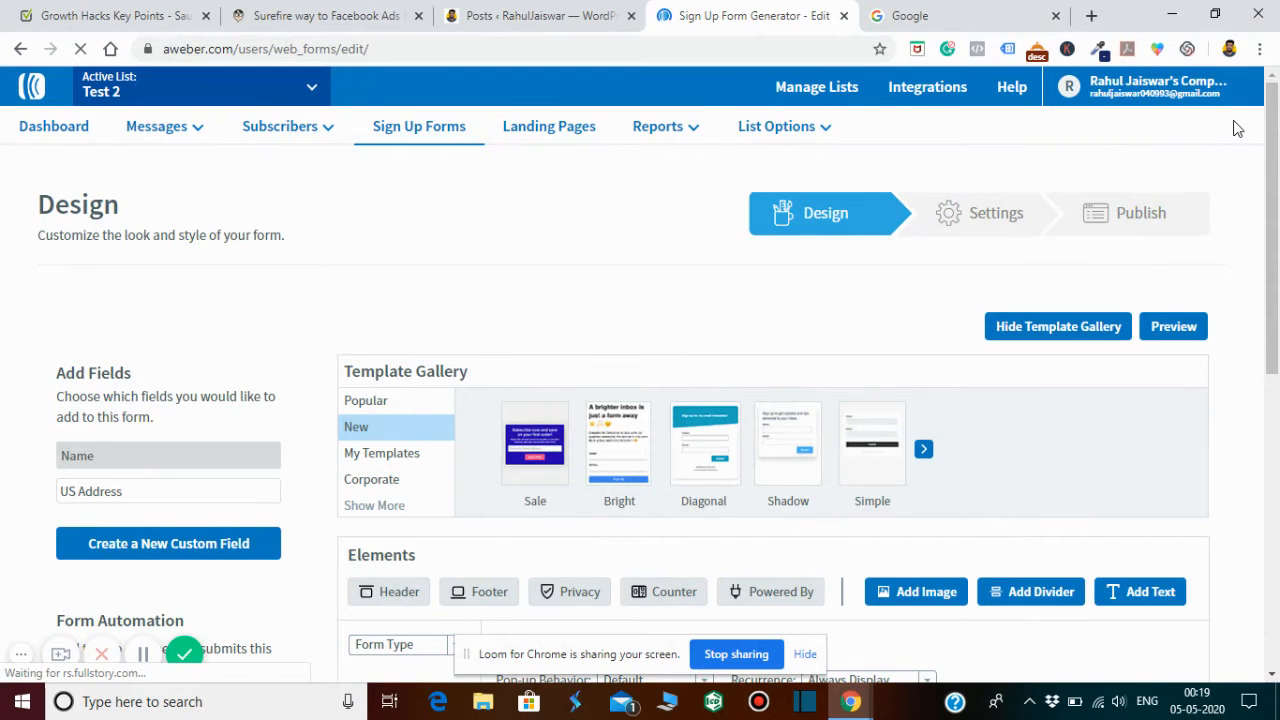
# Load the Diagonal template into the sign up form and widen the form to about 427 px
pyautogui.moveTo(1274, 125); pyautogui.dragTo(1277, 345)
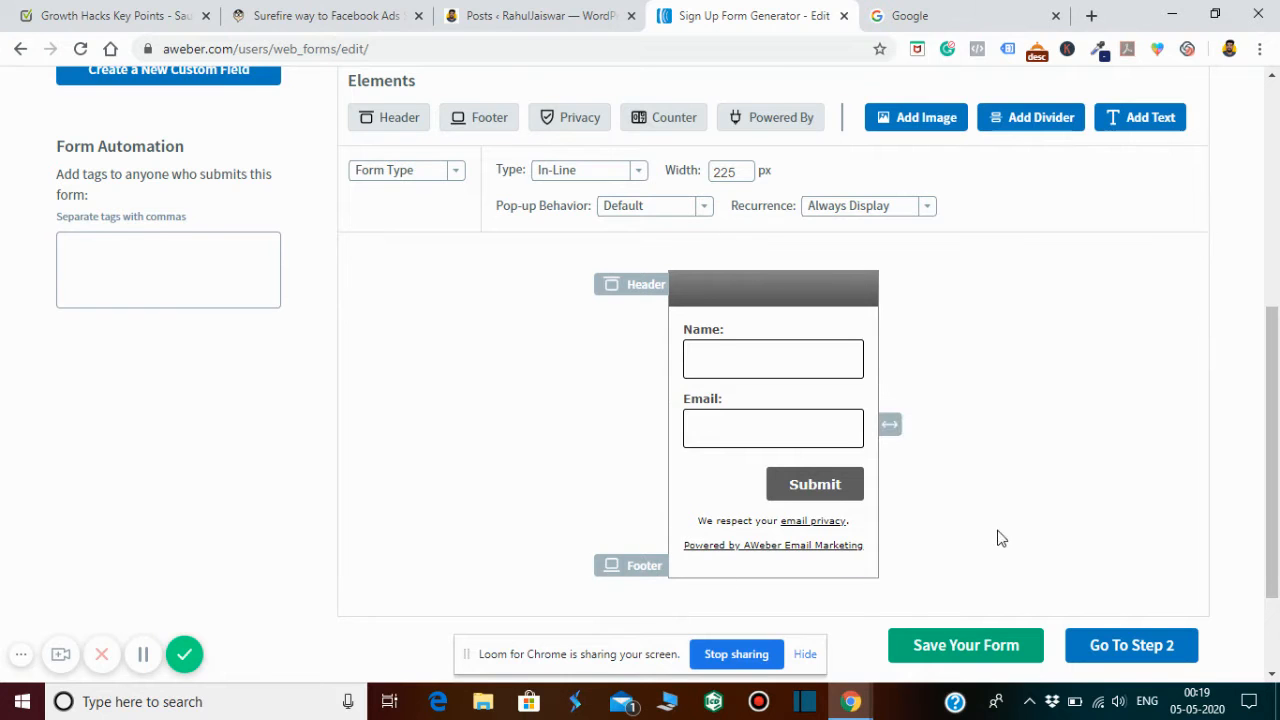
pyautogui.moveTo(1275, 378); pyautogui.dragTo(1277, 280)
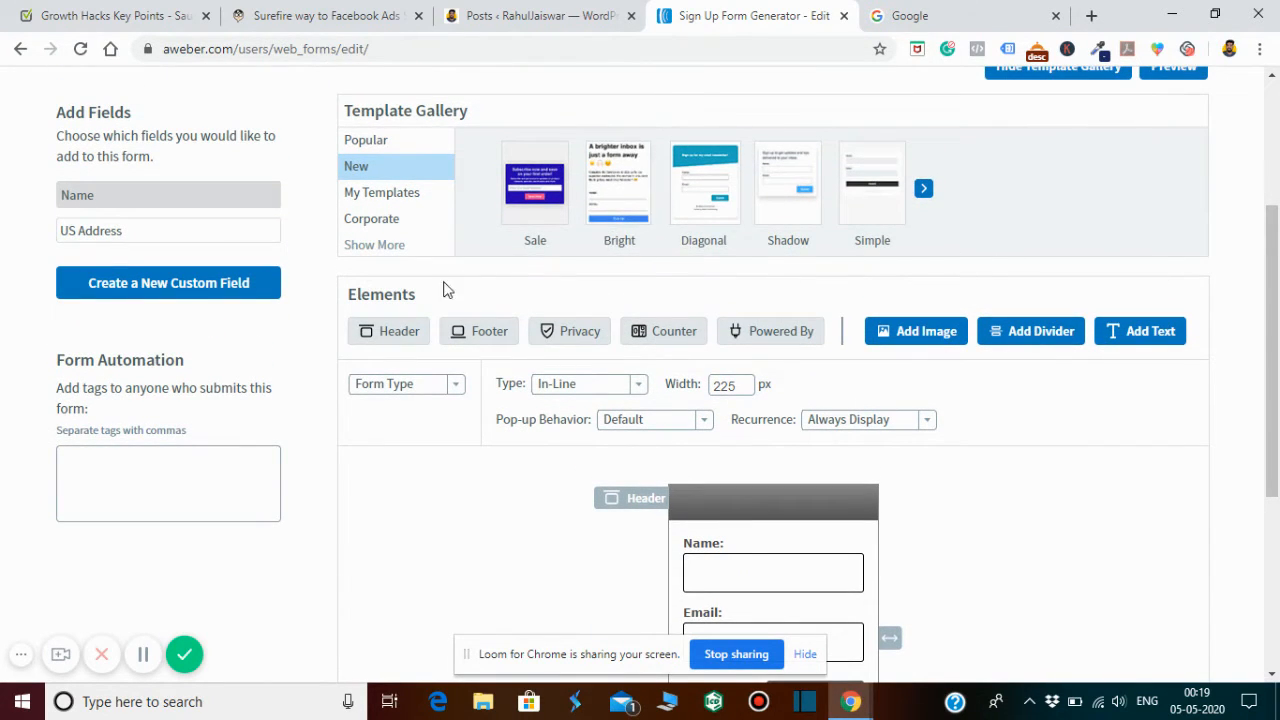
pyautogui.click(604, 201)
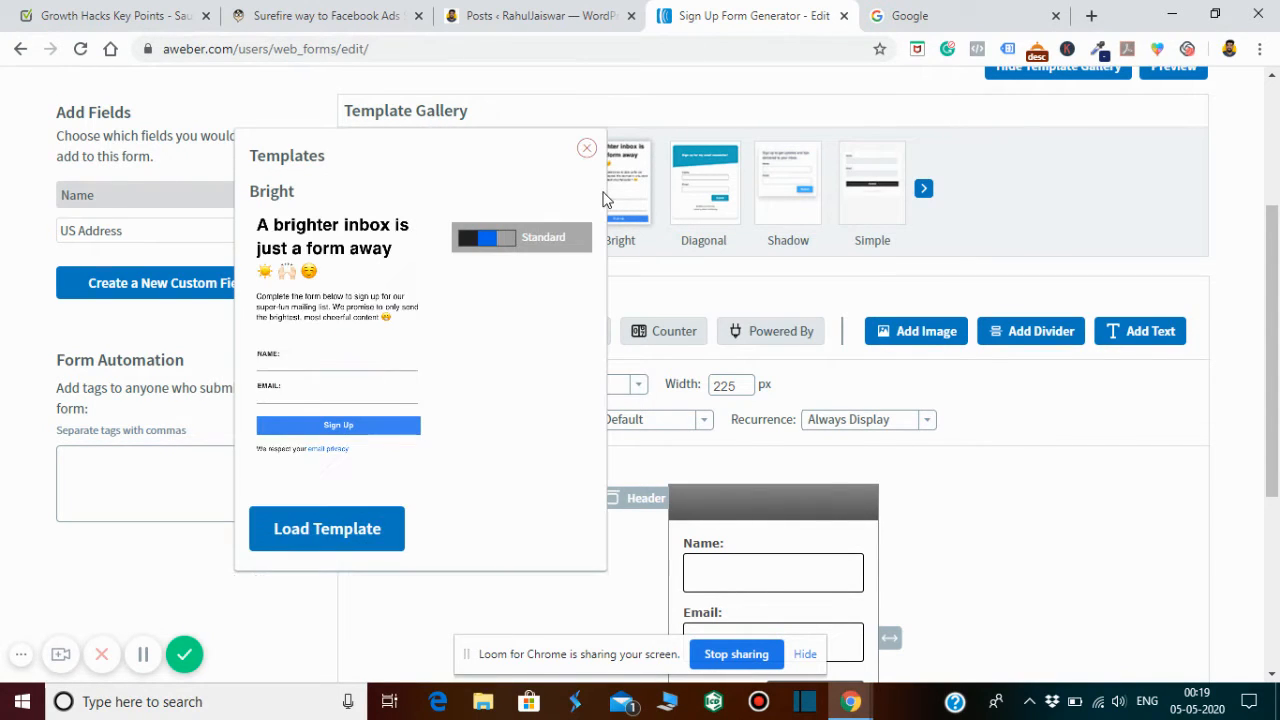
pyautogui.click(713, 185)
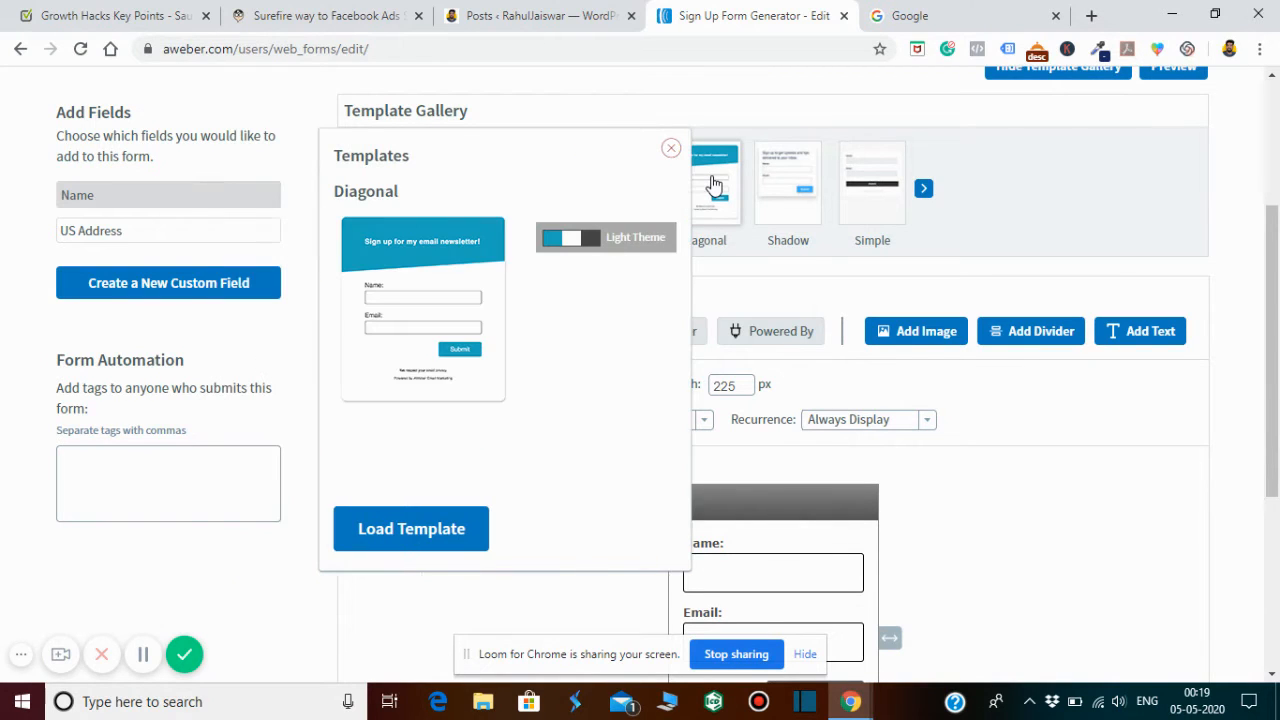
pyautogui.click(372, 528)
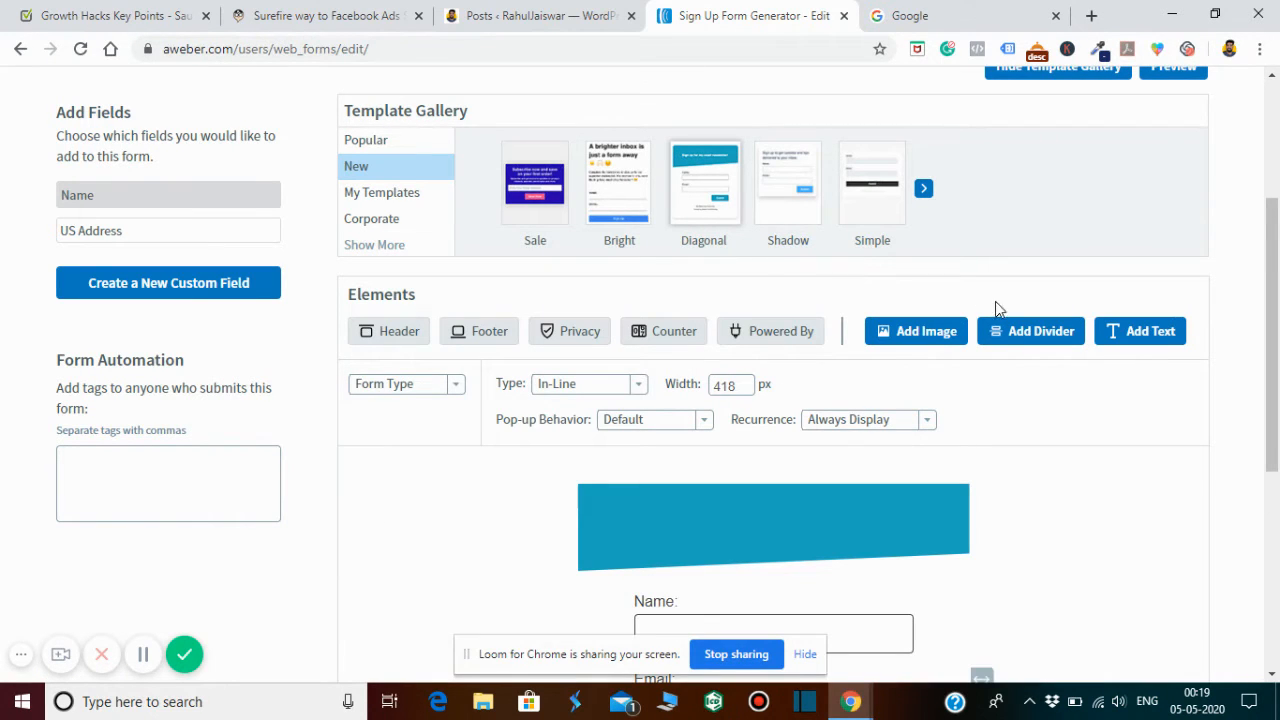
pyautogui.scroll(-3, 1273, 188)
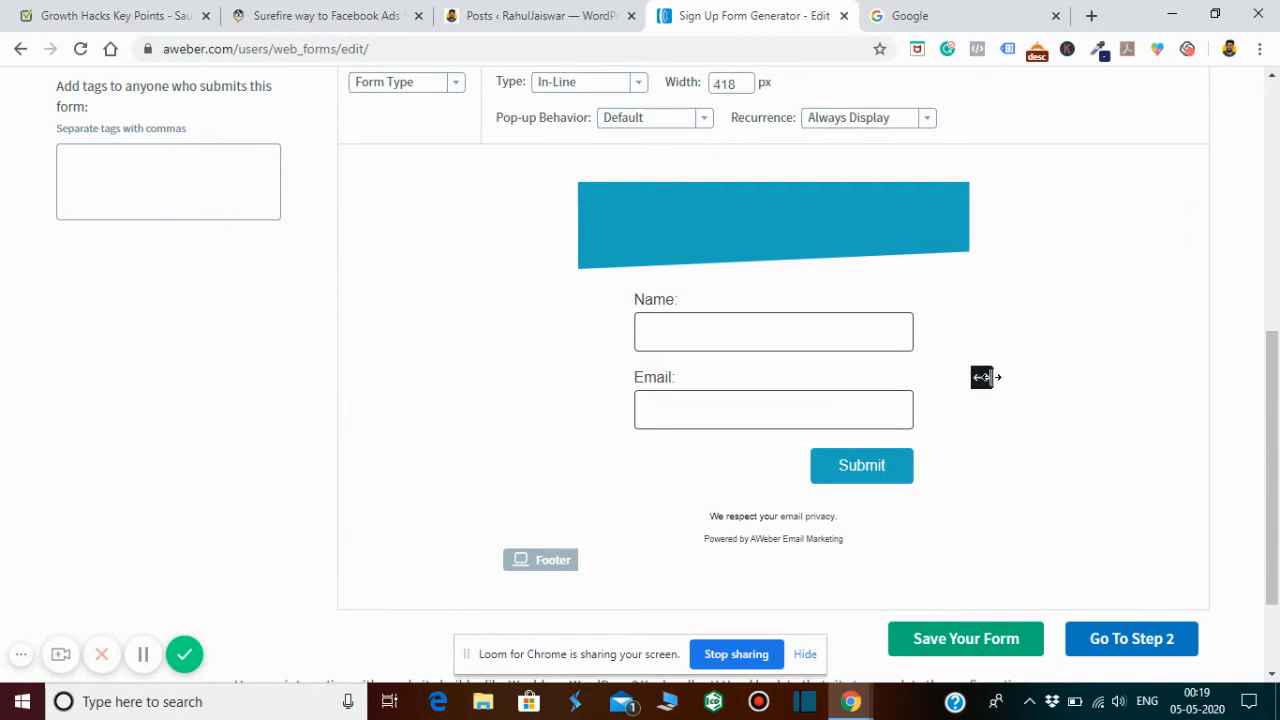
pyautogui.moveTo(986, 376)
pyautogui.mouseDown()
pyautogui.moveTo(1107, 359)
pyautogui.moveTo(1003, 377)
pyautogui.mouseUp()
# Enter "20 keto diet recipes for free" as the text of the form's blue header
pyautogui.moveTo(1278, 398); pyautogui.dragTo(1277, 316)
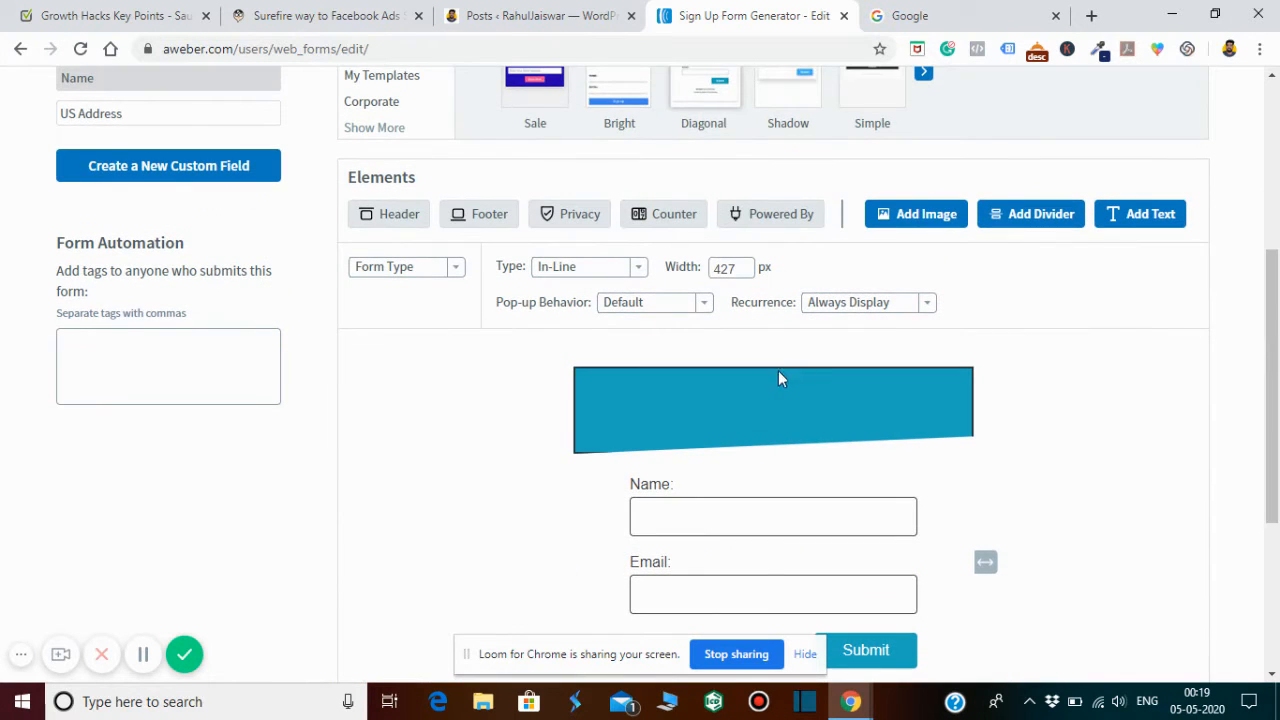
pyautogui.click(742, 406)
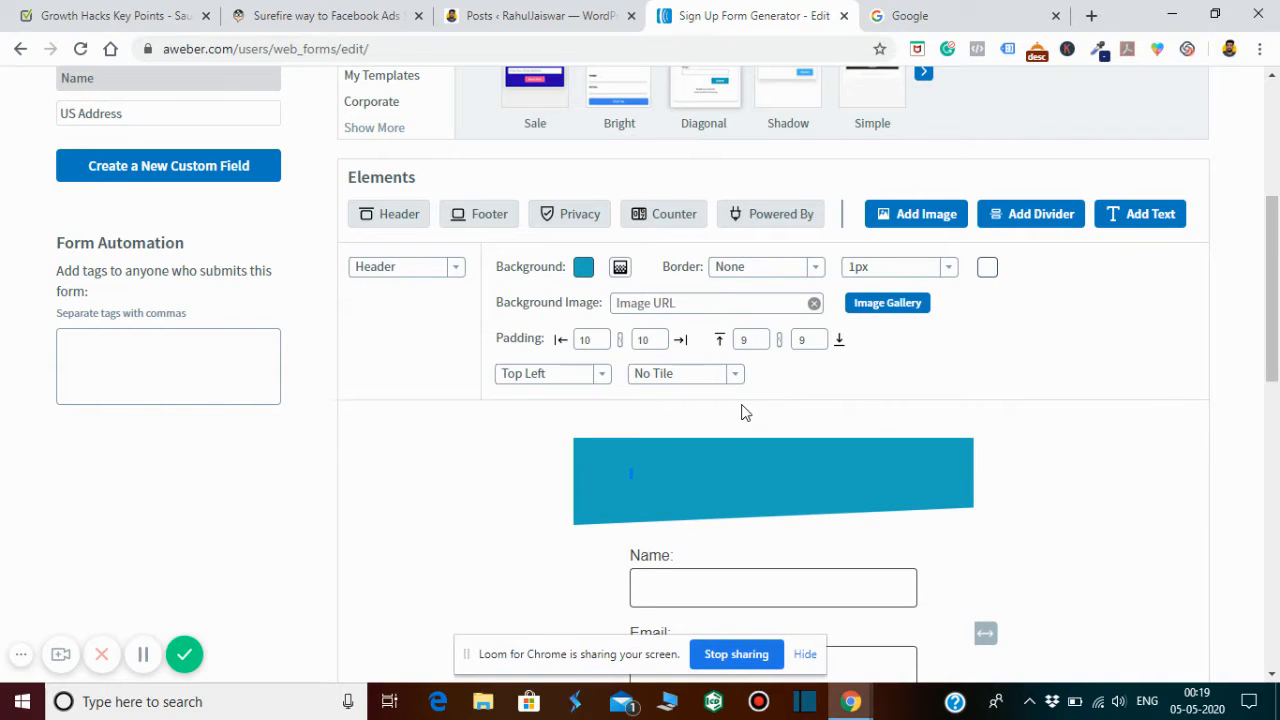
pyautogui.click(654, 478)
pyautogui.write('m fg')
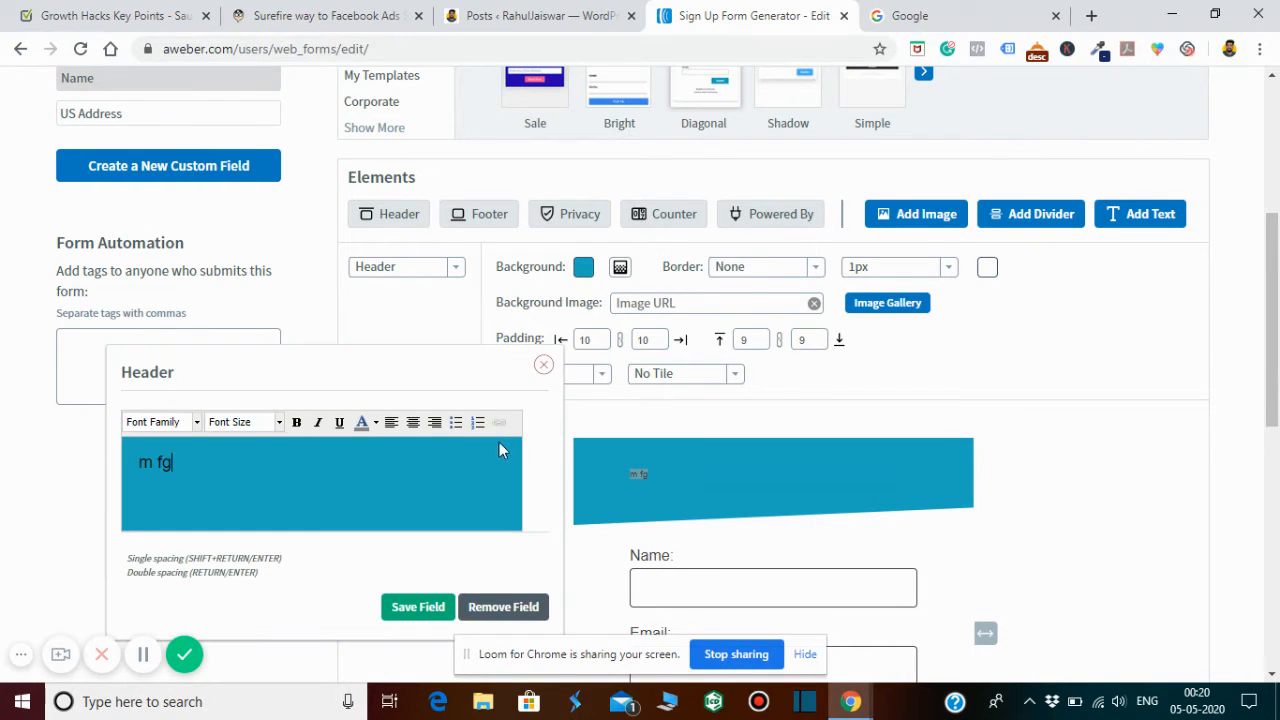
pyautogui.moveTo(172, 461); pyautogui.dragTo(105, 464)
pyautogui.press('BackSpace')
pyautogui.write('20')
pyautogui.write(' ke')
pyautogui.press('BackSpace')
pyautogui.press('BackSpace')
pyautogui.press('BackSpace')
pyautogui.press('BackSpace')
pyautogui.press('BackSpace')
pyautogui.write('deliosu')
pyautogui.press('BackSpace')
pyautogui.press('BackSpace')
pyautogui.press('BackSpace')
pyautogui.press('BackSpace')
pyautogui.press('BackSpace')
pyautogui.press('BackSpace')
pyautogui.press('BackSpace')
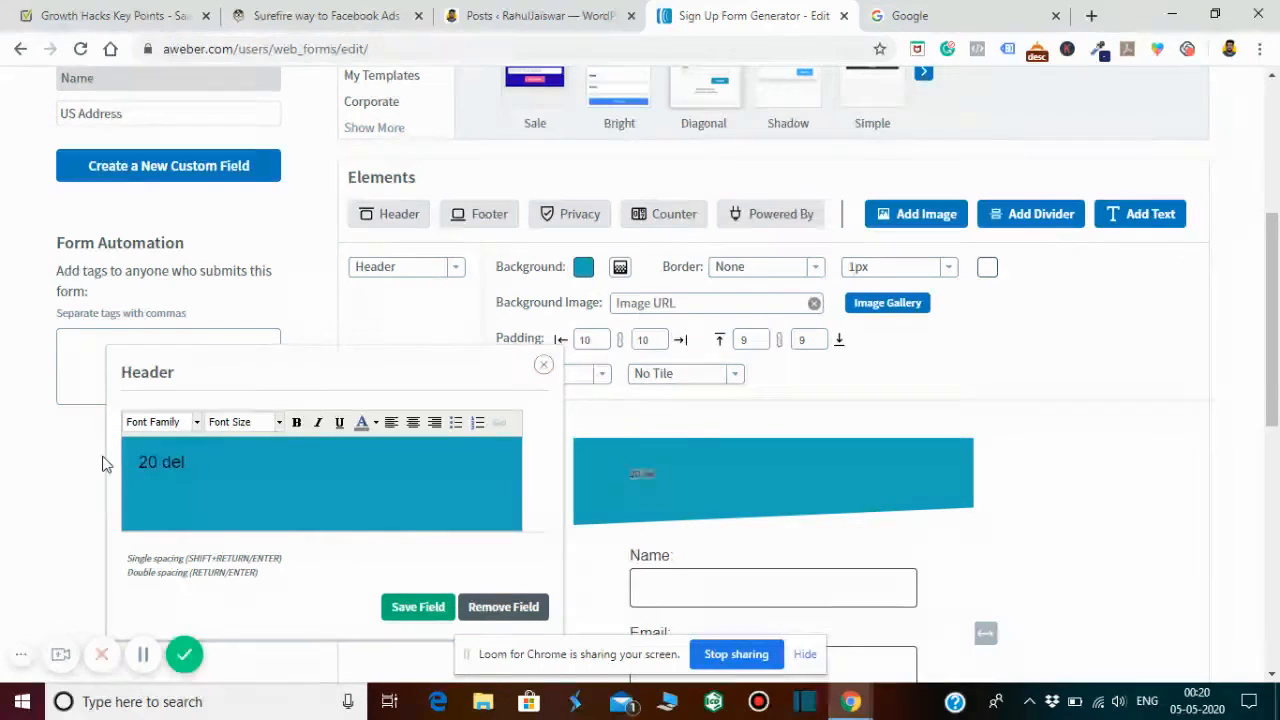
pyautogui.write('ket')
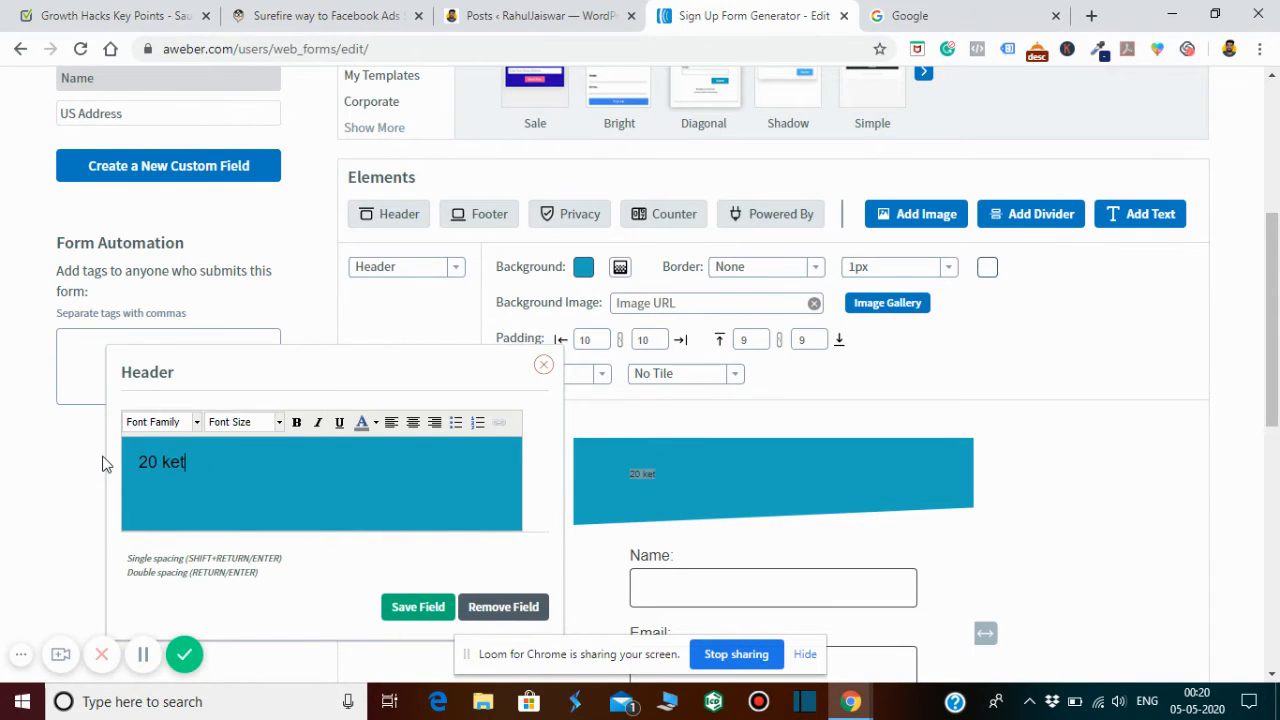
pyautogui.write('o diet recipes ')
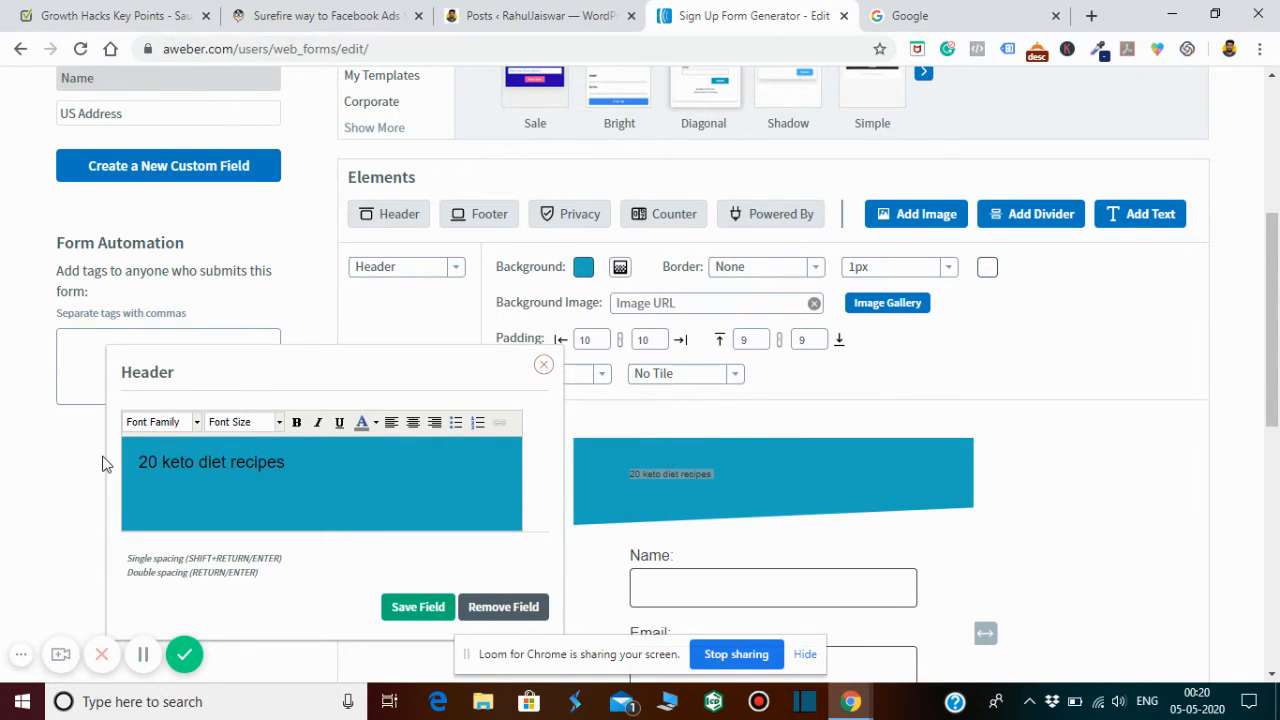
pyautogui.write('for free')
# Set the font size of the whole header text to 18px
pyautogui.moveTo(344, 463); pyautogui.dragTo(139, 468)
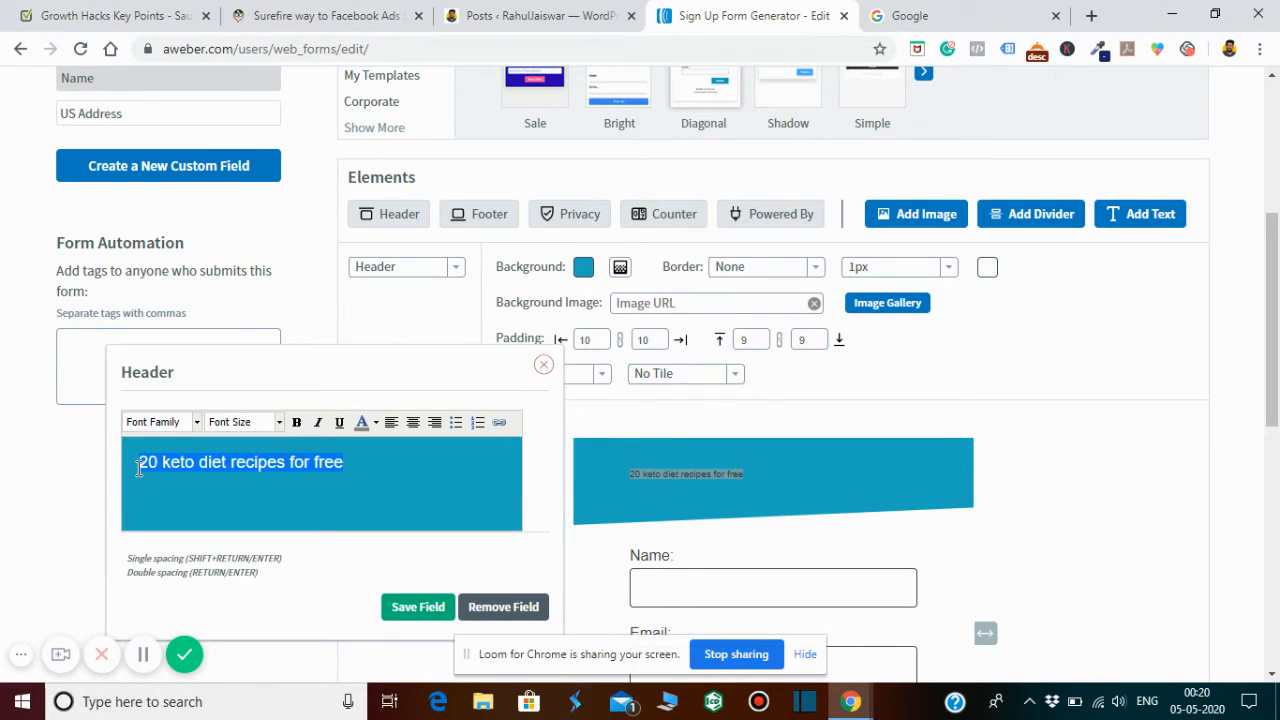
pyautogui.click(280, 423)
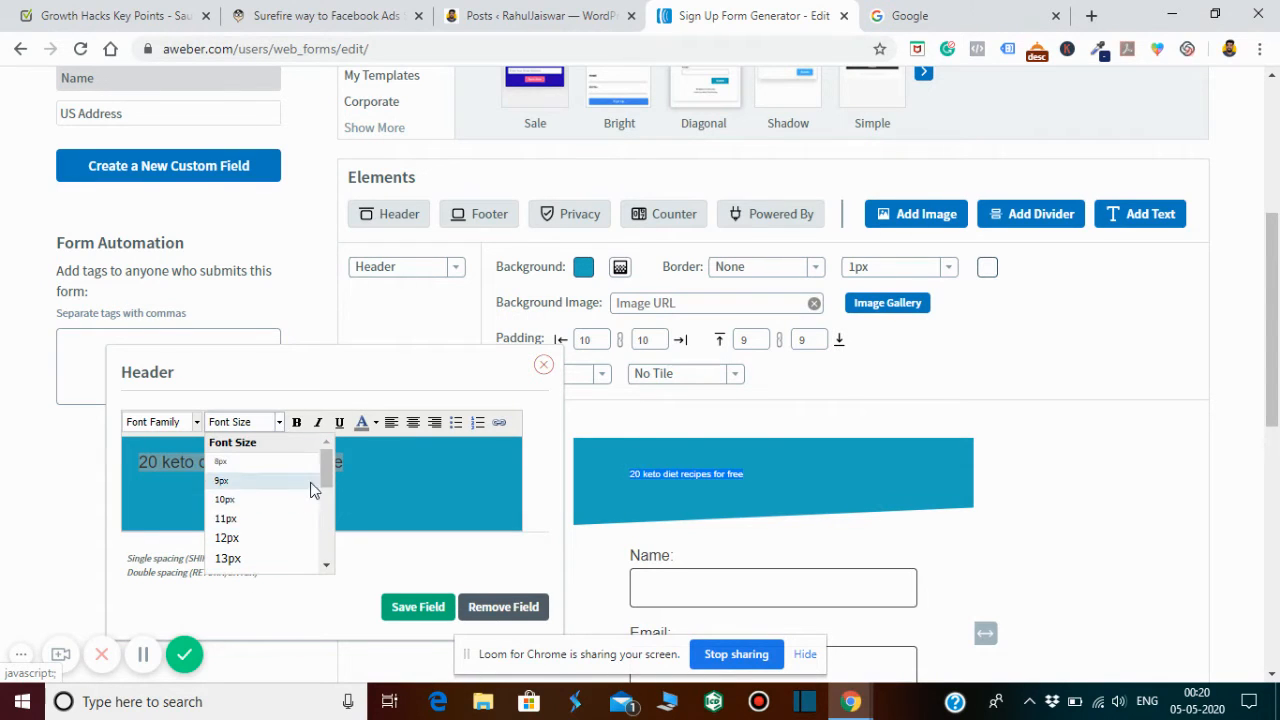
pyautogui.scroll(-2, 330, 475)
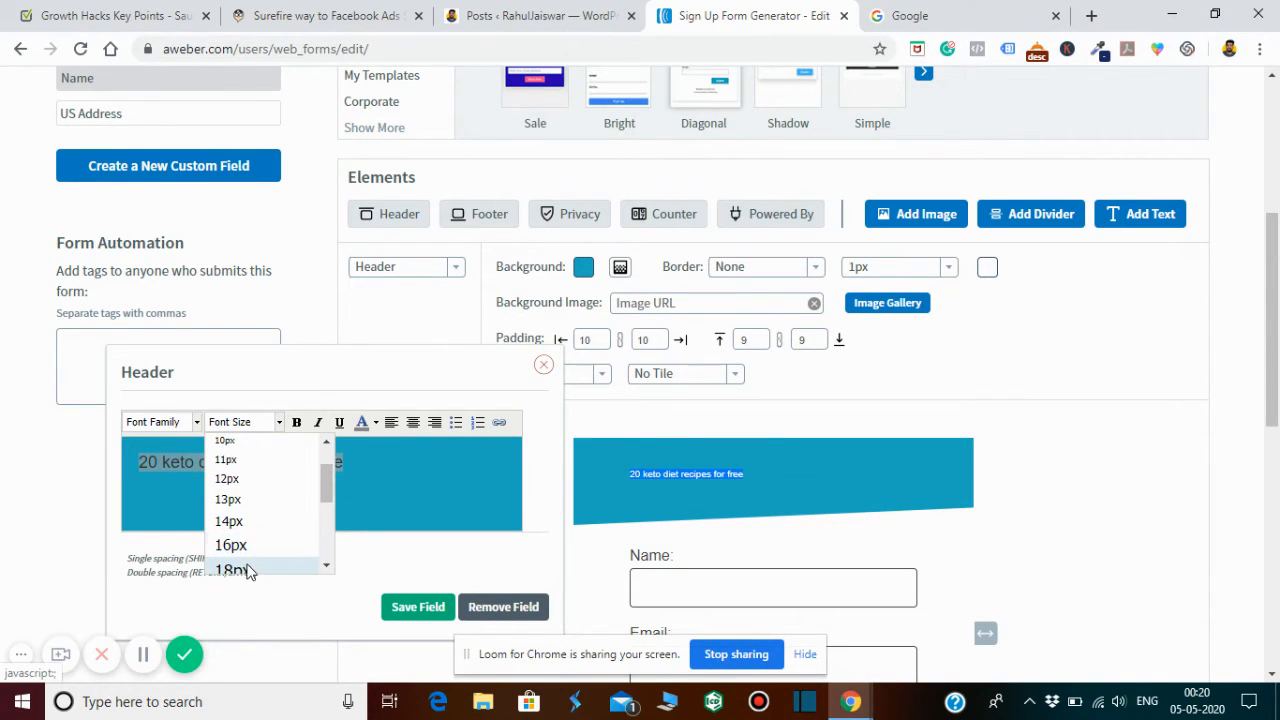
pyautogui.click(248, 572)
pyautogui.click(320, 517)
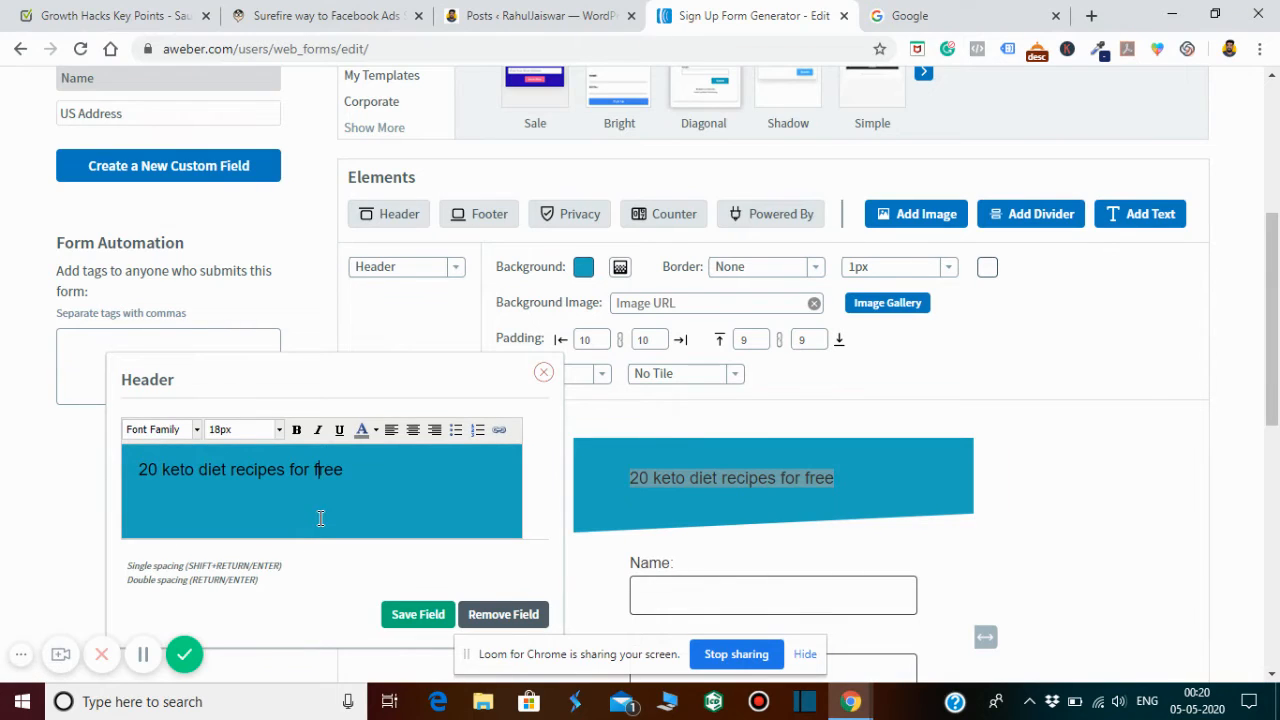
# Make the header text bold and centered, and save the header field
pyautogui.tripleClick(334, 468)
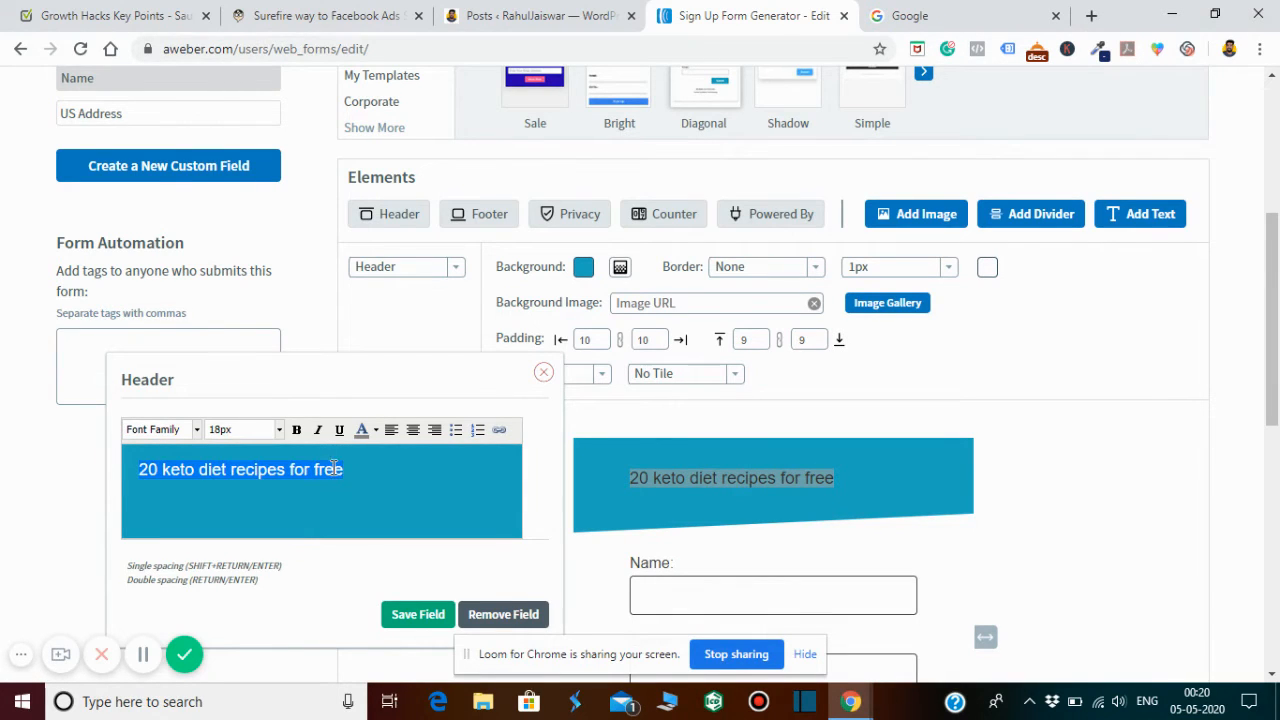
pyautogui.click(302, 430)
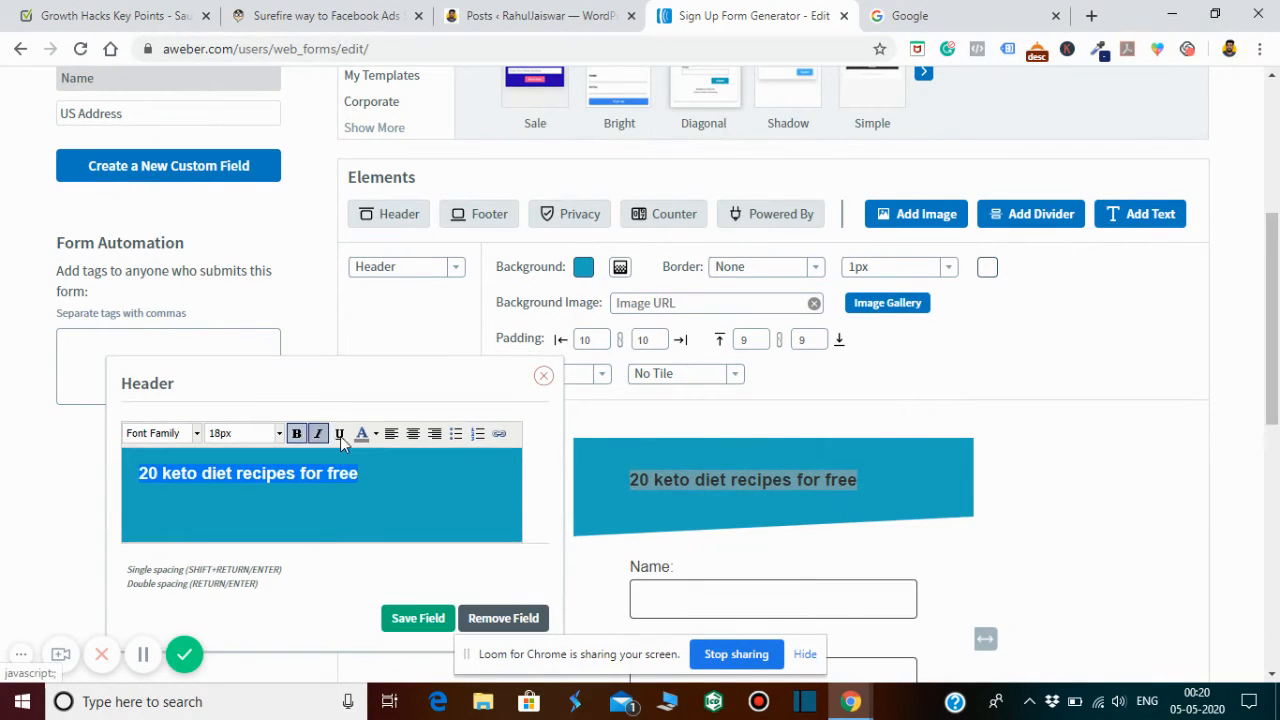
pyautogui.click(409, 433)
pyautogui.click(383, 498)
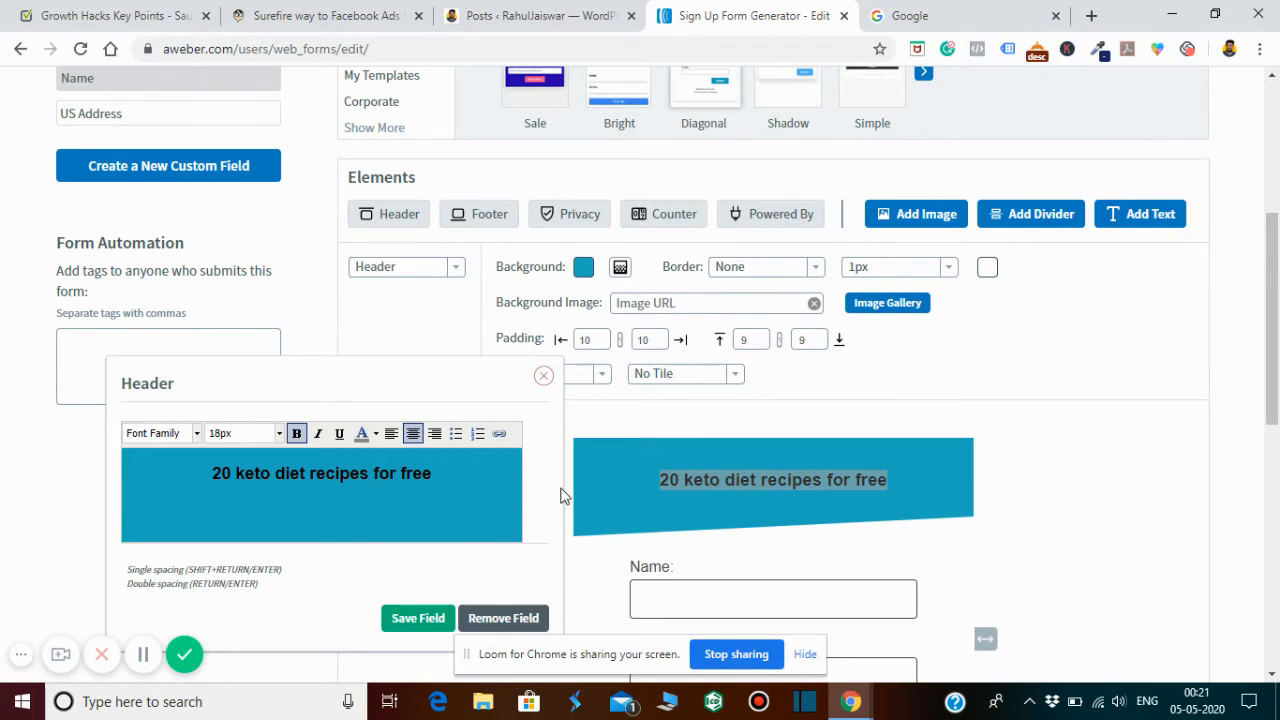
pyautogui.moveTo(1274, 309); pyautogui.dragTo(1274, 347)
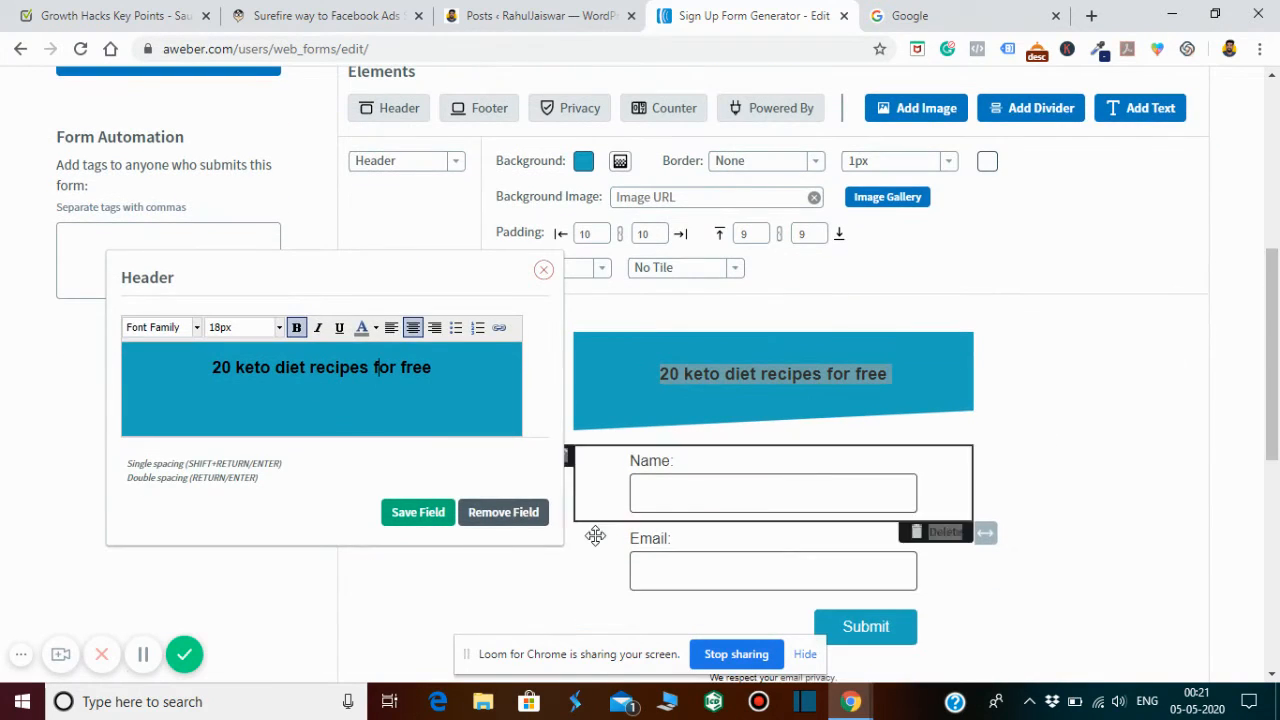
pyautogui.click(433, 524)
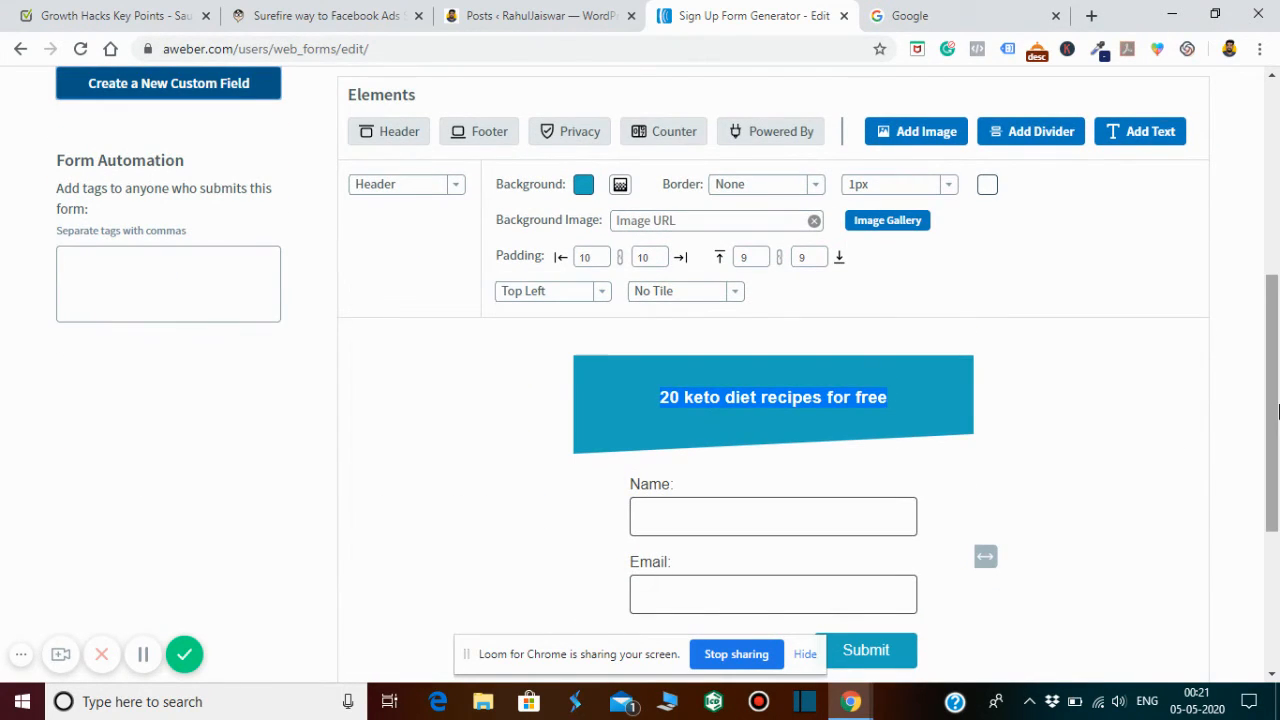
# Look over the form's elements and the privacy policy line's alignment options, then view the finished form design down to its end
pyautogui.moveTo(1275, 400); pyautogui.dragTo(1278, 337)
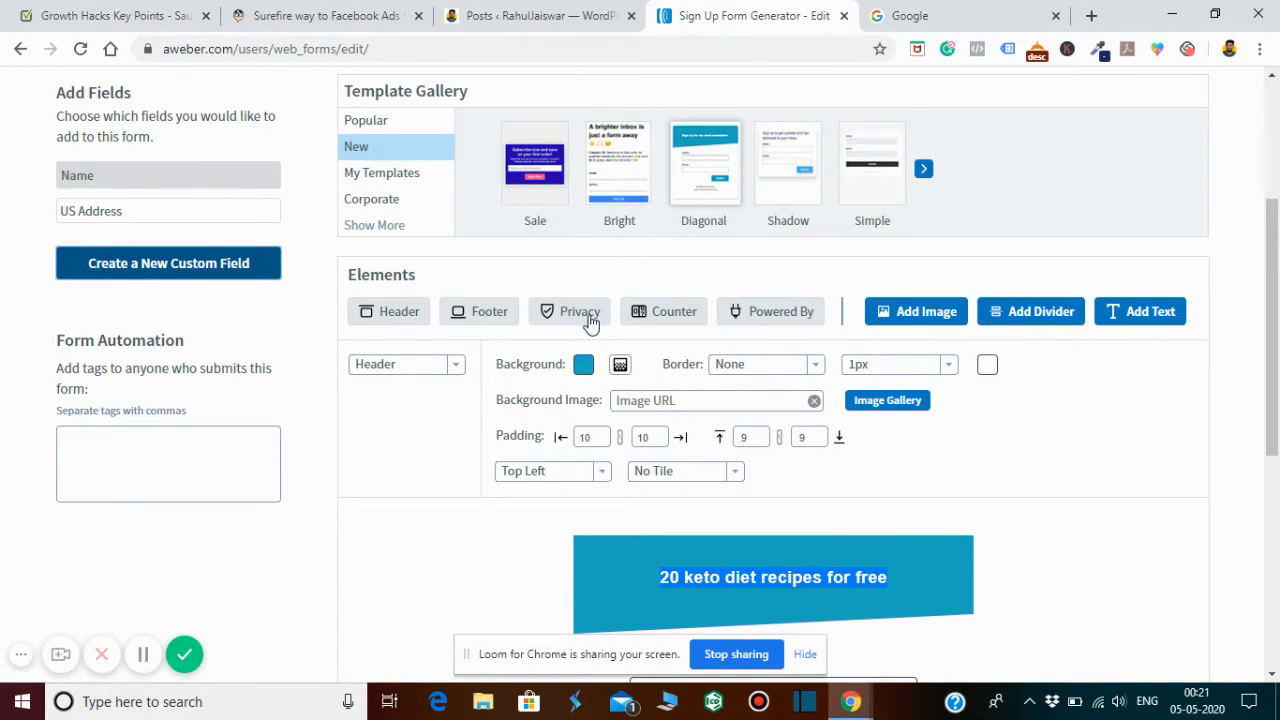
pyautogui.moveTo(1278, 272); pyautogui.dragTo(1278, 428)
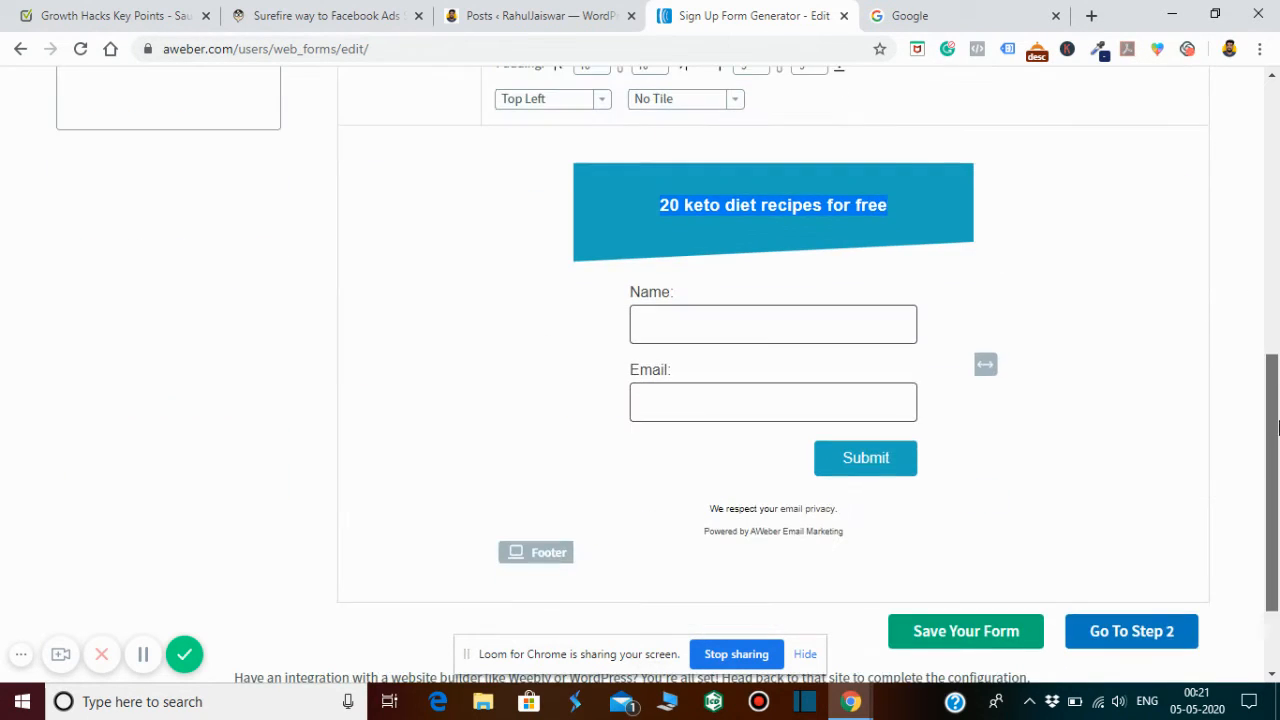
pyautogui.click(714, 524)
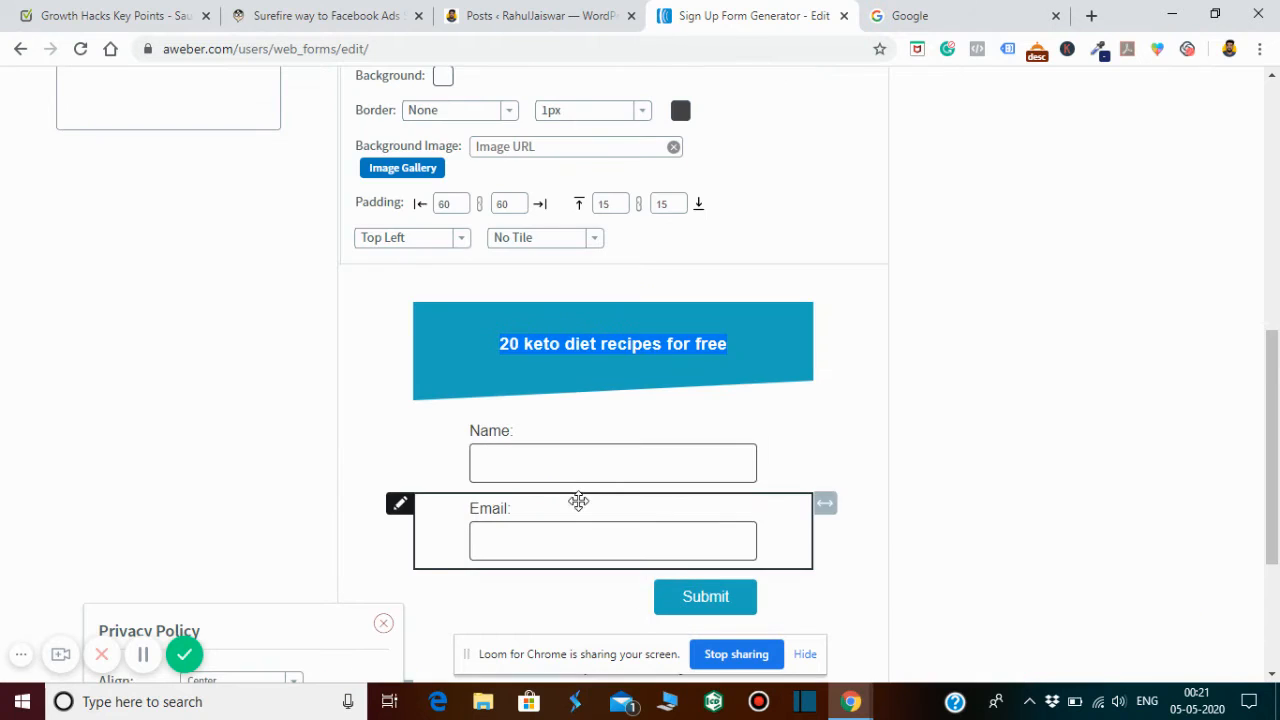
pyautogui.moveTo(1276, 415); pyautogui.dragTo(1276, 517)
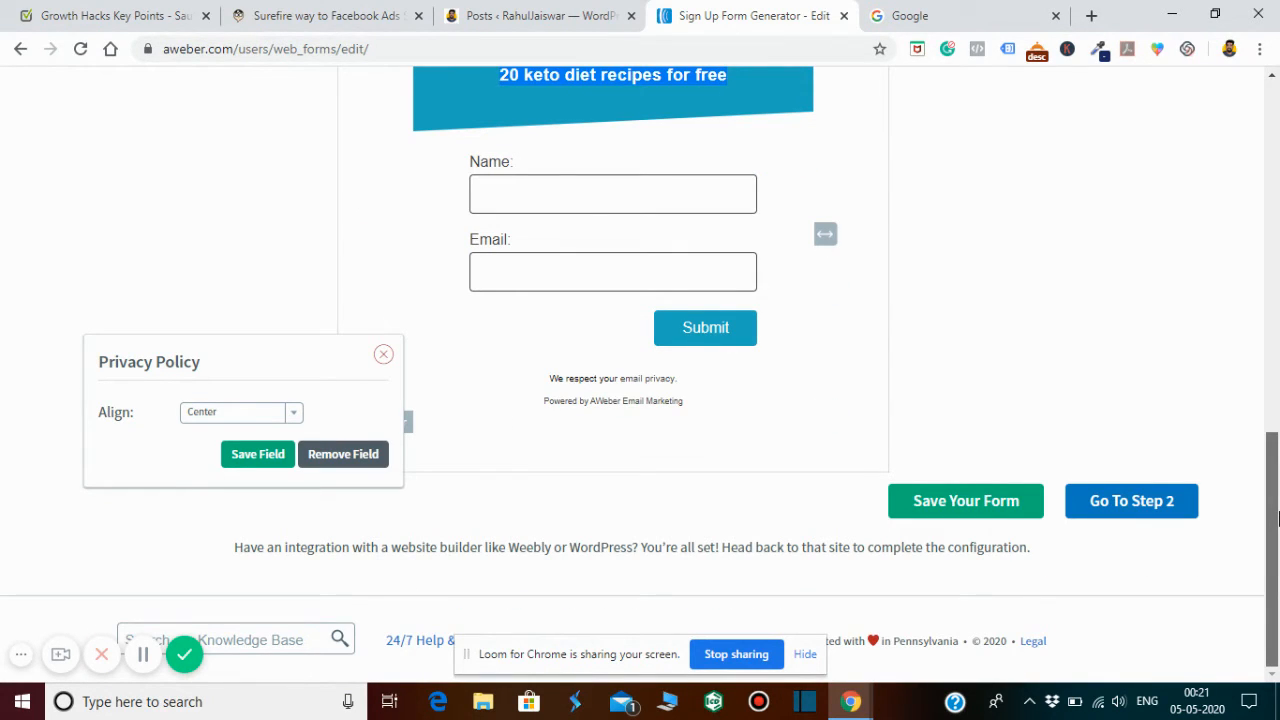
pyautogui.click(111, 235)
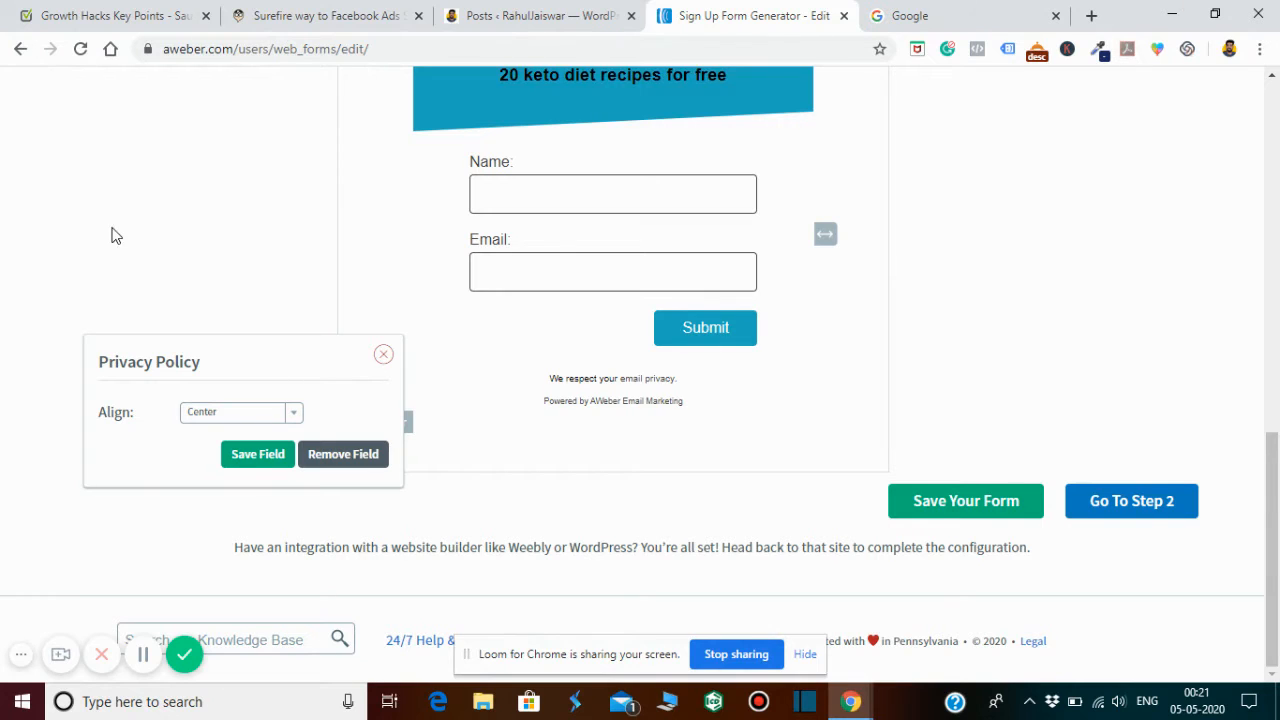
pyautogui.click(383, 354)
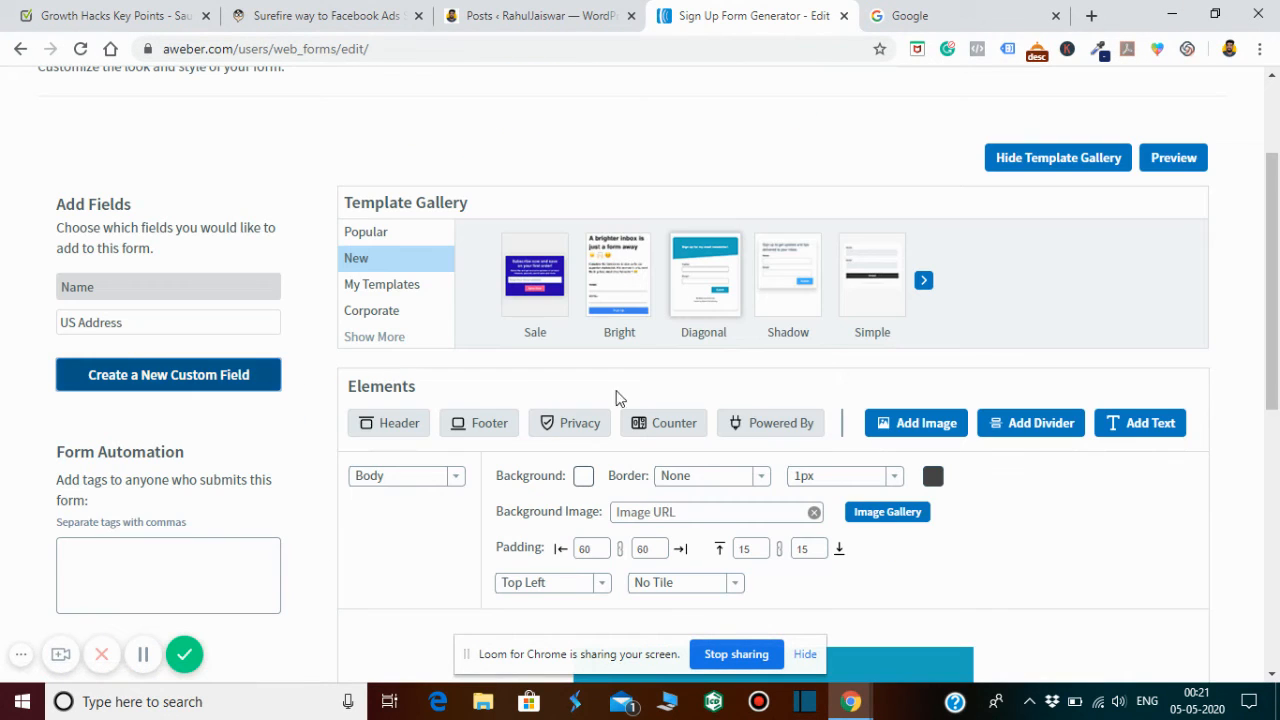
pyautogui.moveTo(1274, 290); pyautogui.dragTo(1274, 550)
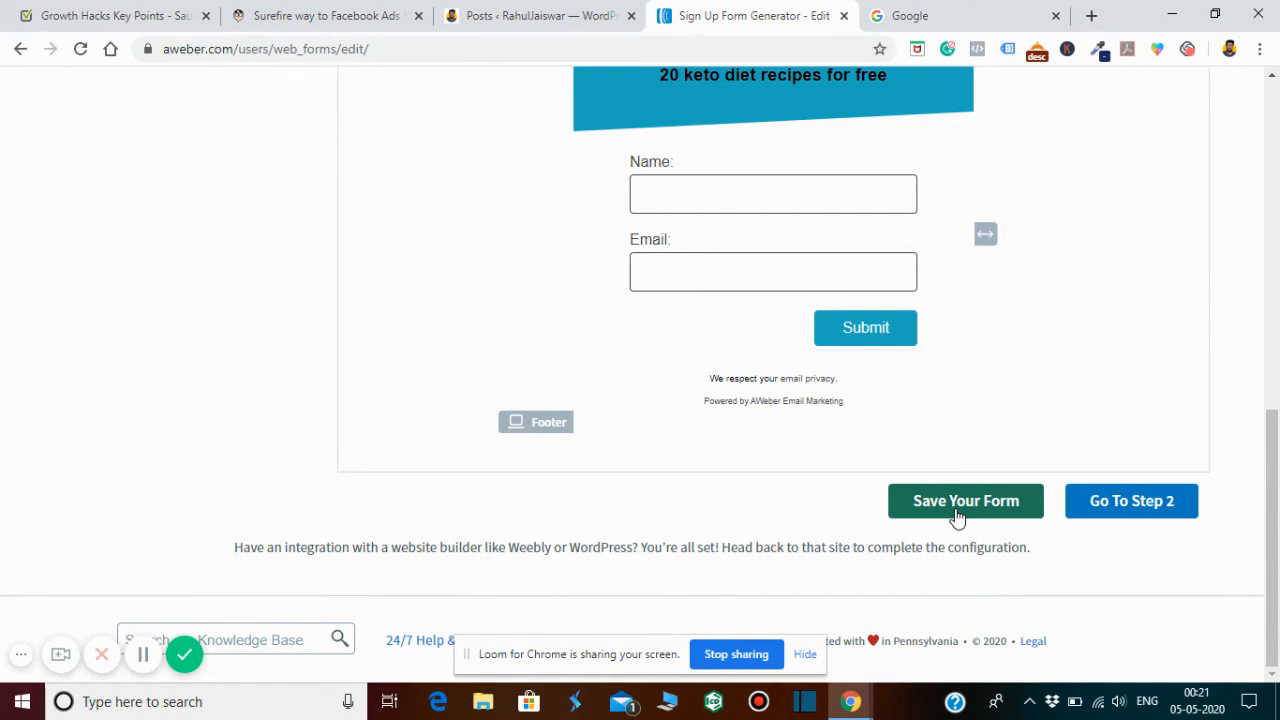
# Proceed to the sign up form's settings and rename the form as "Test 2"
pyautogui.click(1129, 505)
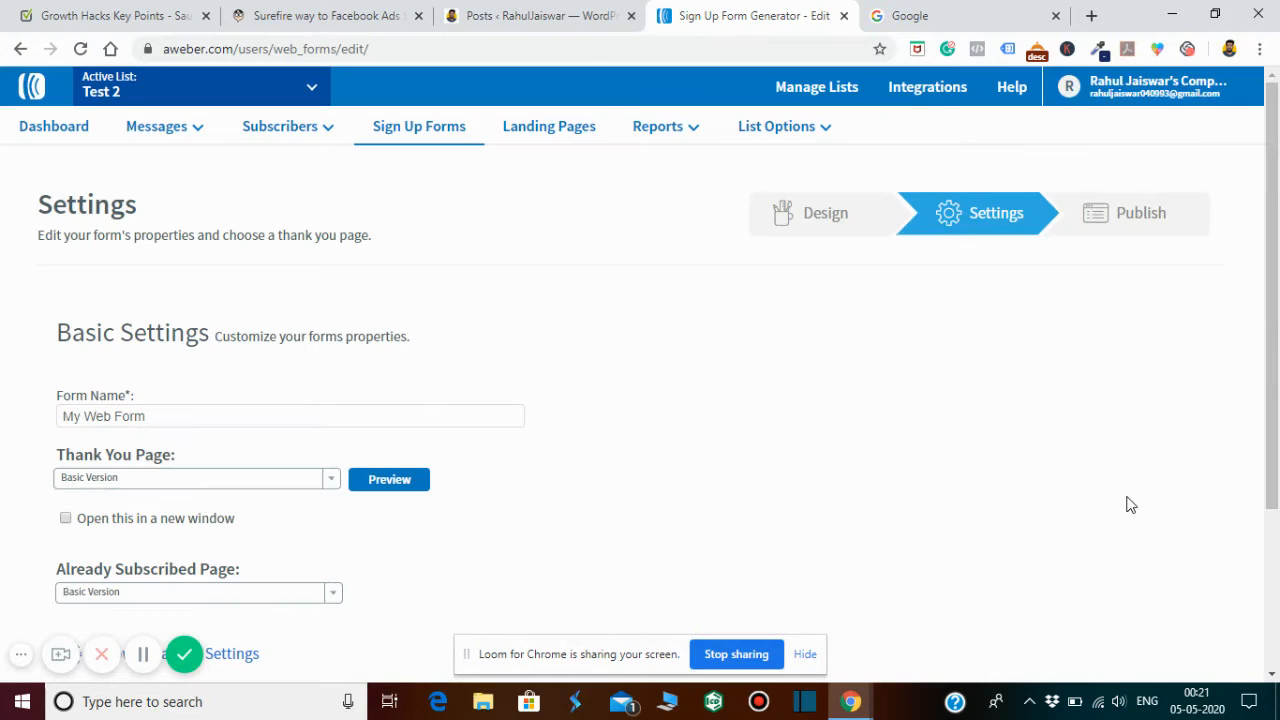
pyautogui.click(186, 417)
pyautogui.hotkey('ctrl', 'shift', 'Left')
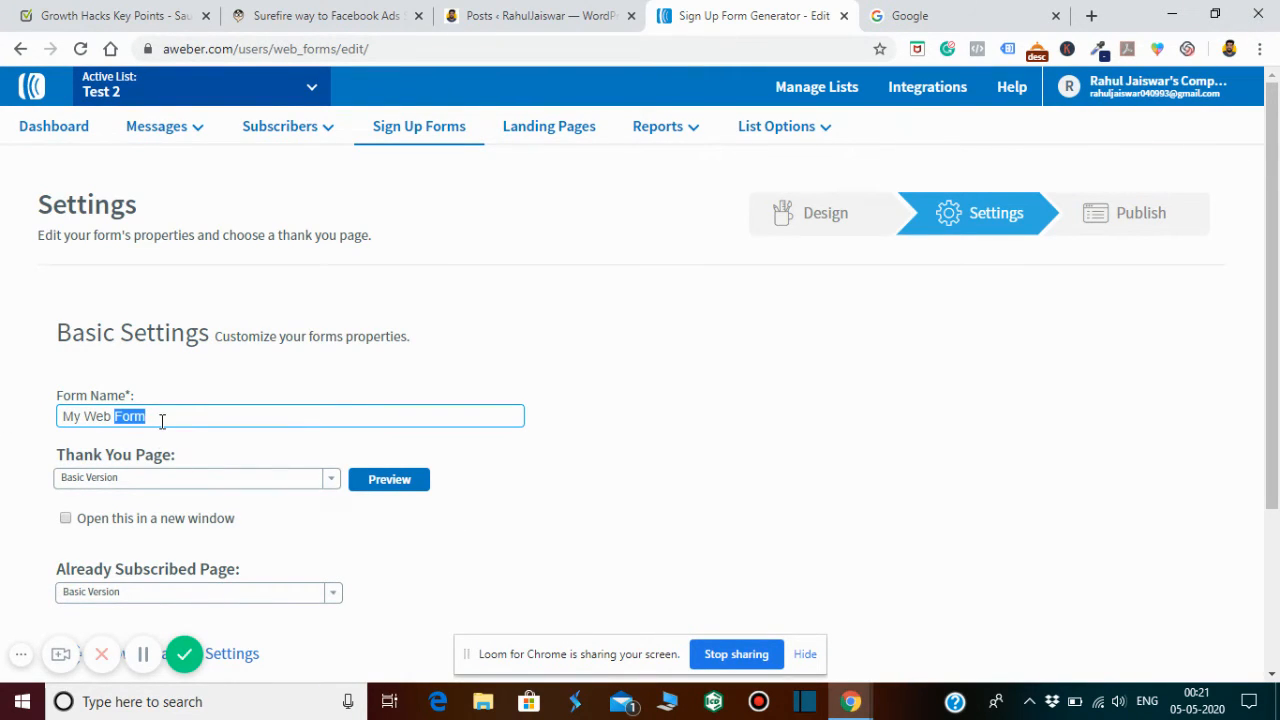
pyautogui.hotkey('ctrl', 'shift', 'Left')
pyautogui.hotkey('ctrl', 'shift', 'Left')
pyautogui.write('Test')
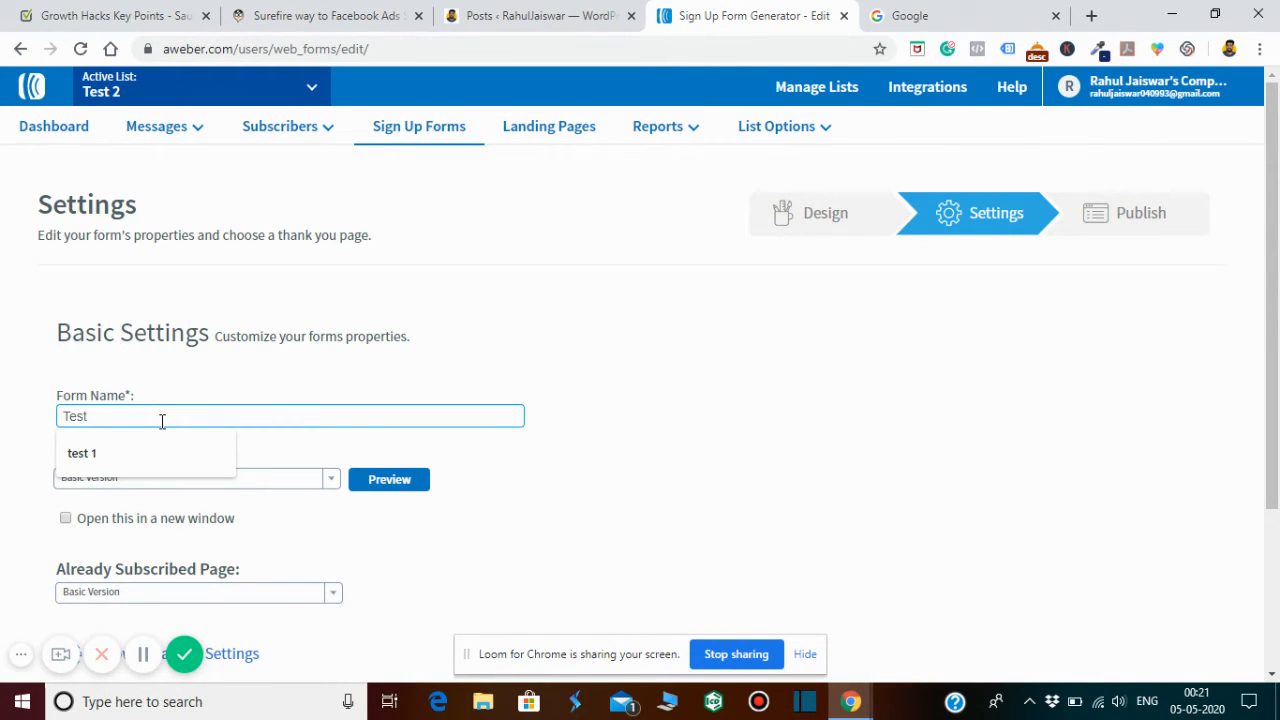
pyautogui.write(' 2')
pyautogui.click(326, 381)
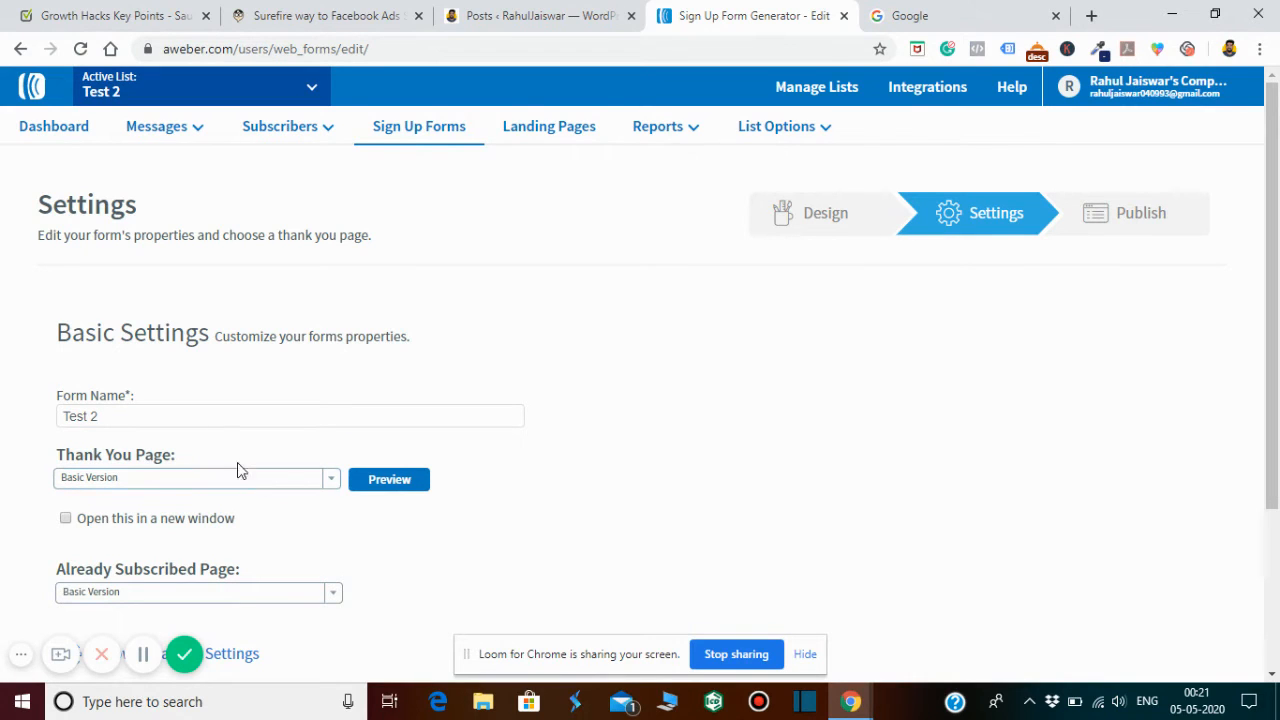
# Try a custom URL page as the form's thank you page, switching its opening in a new window on and off
pyautogui.click(327, 485)
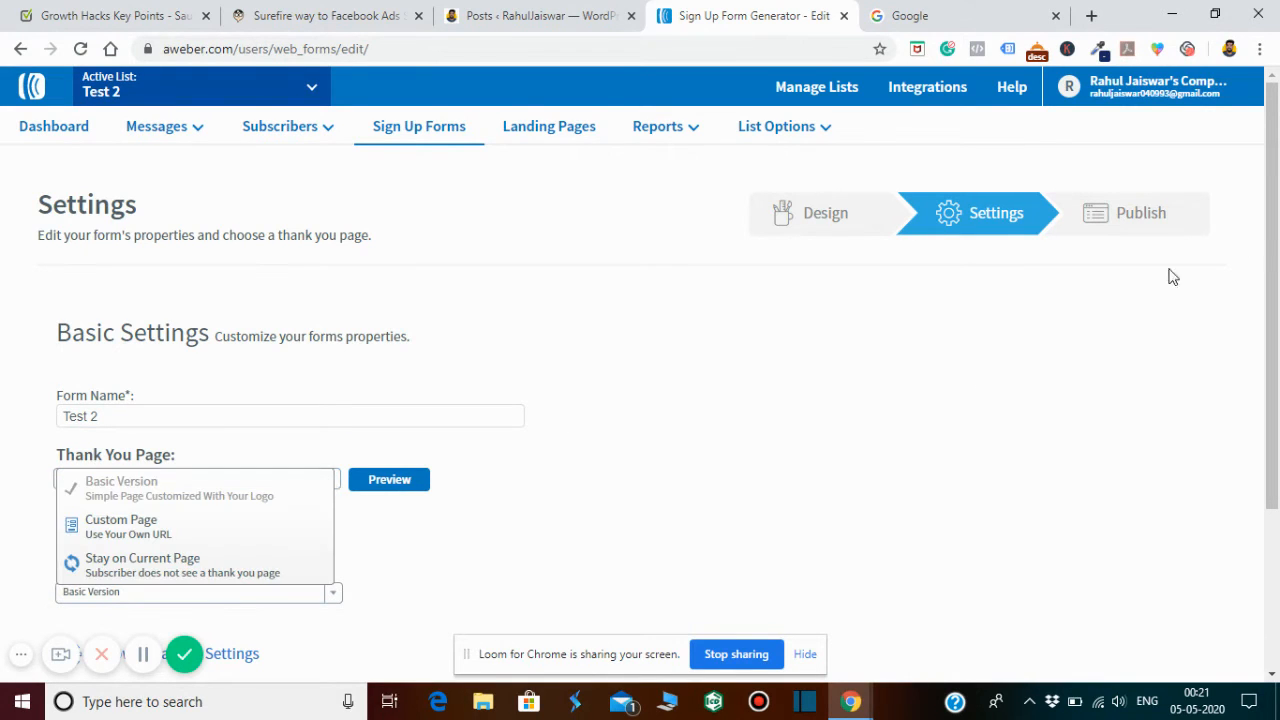
pyautogui.moveTo(1277, 228); pyautogui.dragTo(1278, 269)
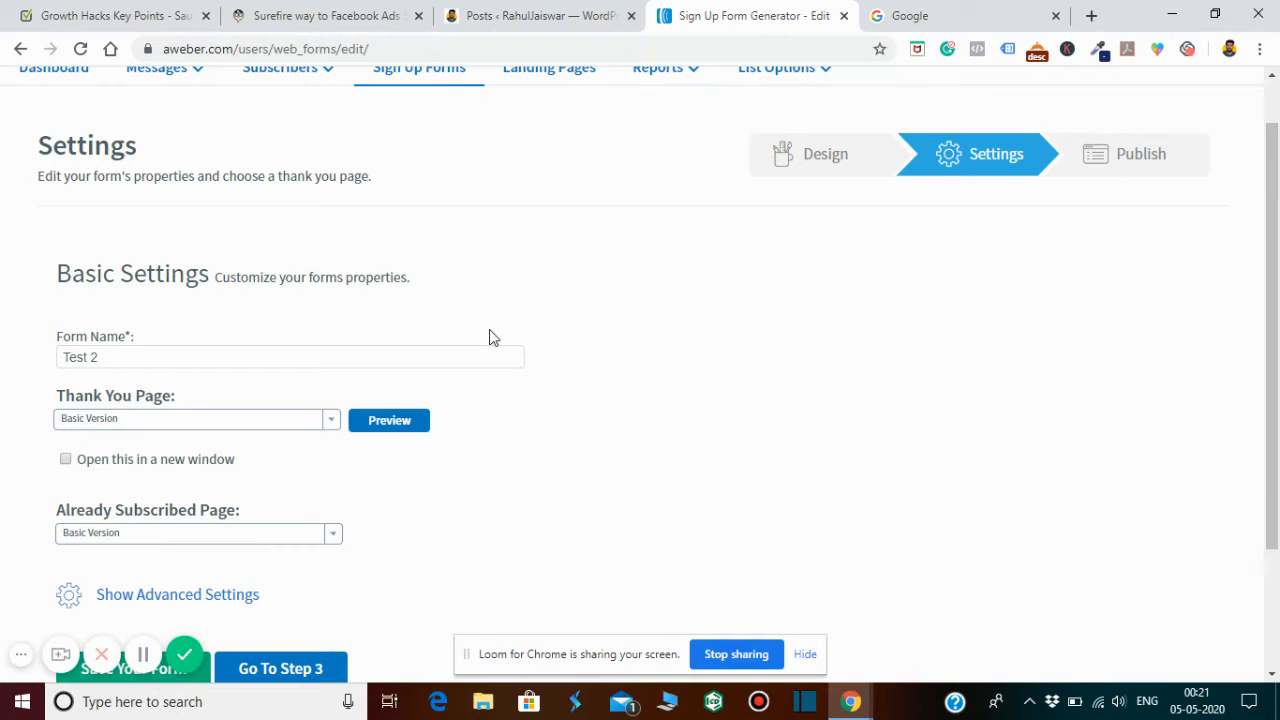
pyautogui.click(329, 425)
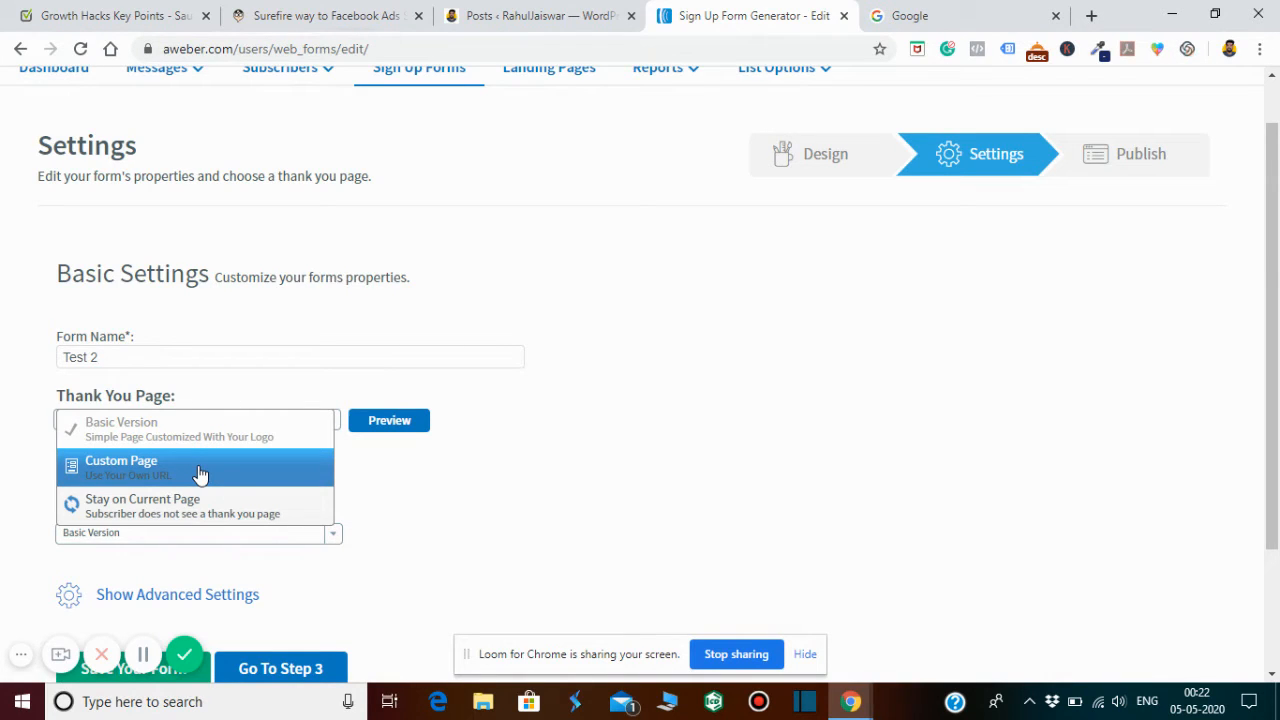
pyautogui.click(200, 470)
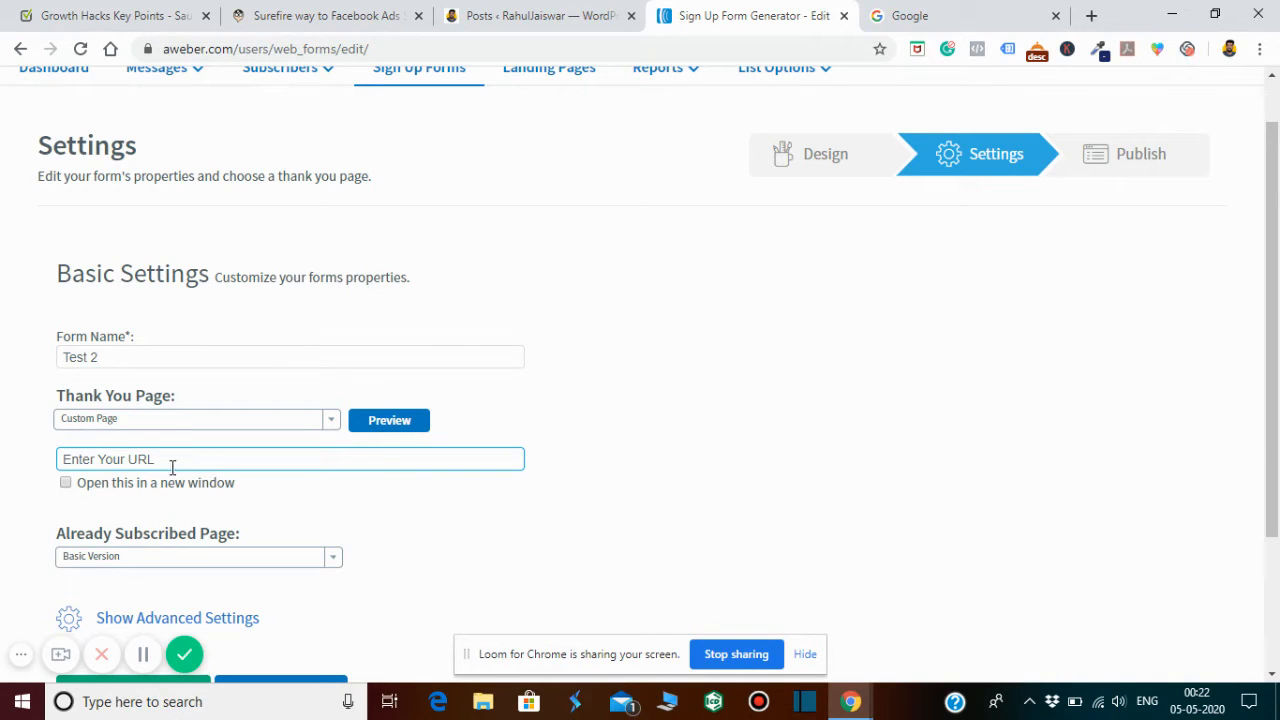
pyautogui.write('https://')
pyautogui.click(66, 484)
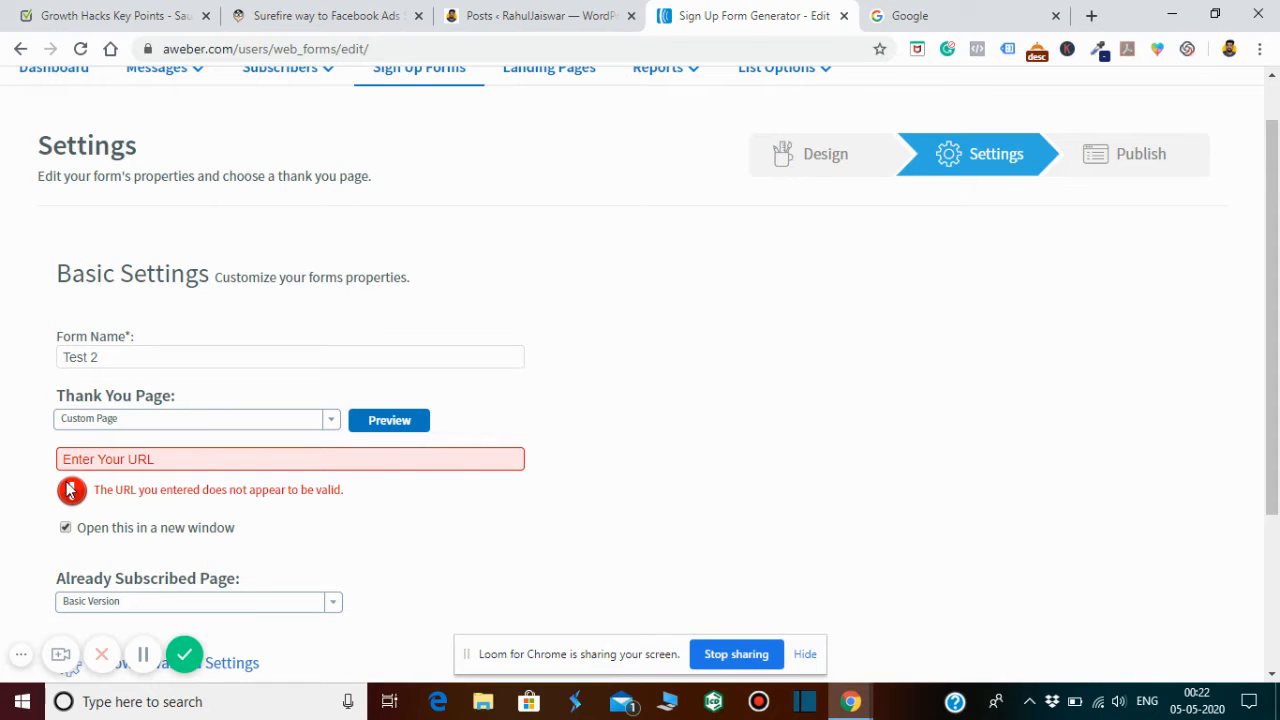
pyautogui.click(67, 530)
# Set the form's thank you page back to Basic Version
pyautogui.click(229, 419)
pyautogui.click(322, 372)
pyautogui.click(329, 426)
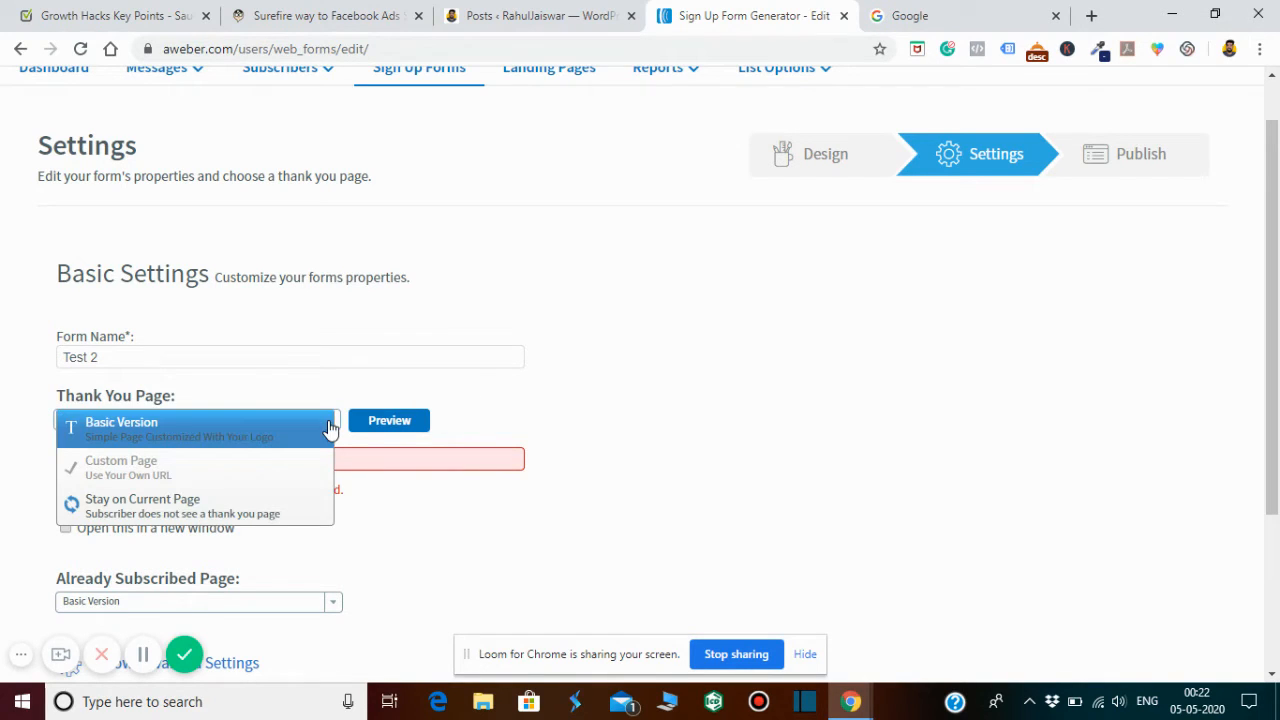
pyautogui.click(170, 441)
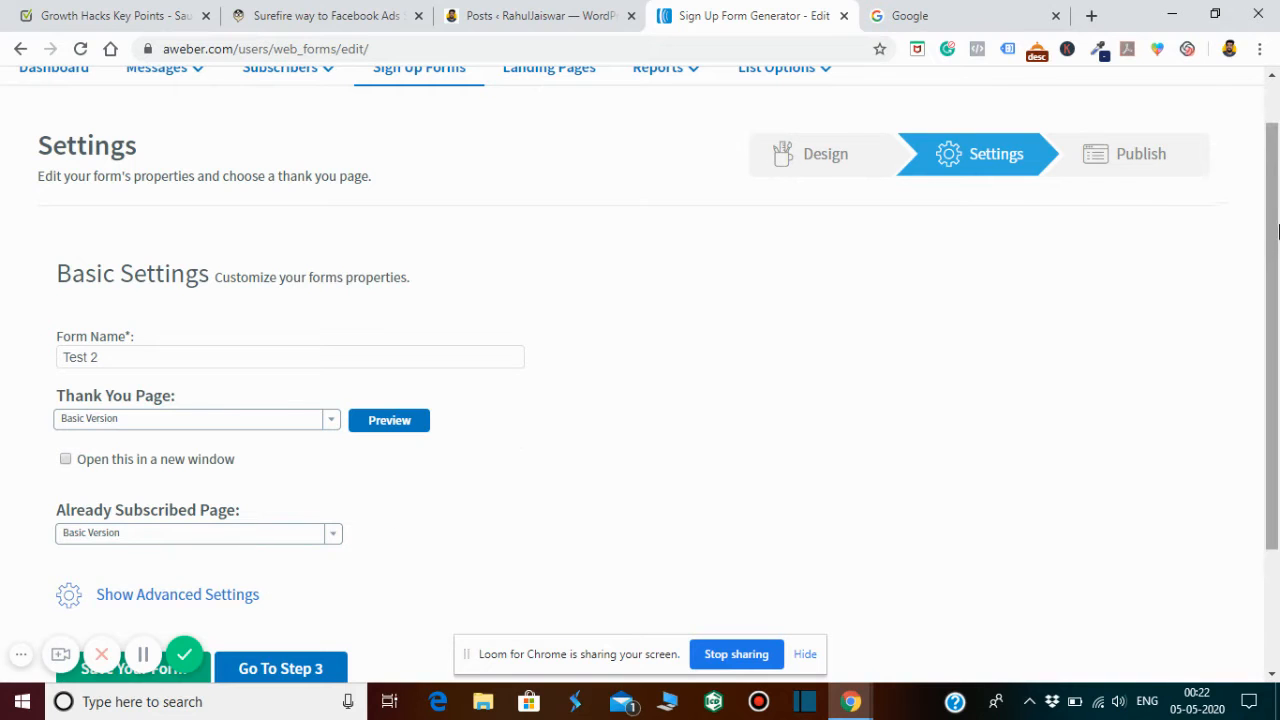
# Proceed to the form's publishing step and save the form
pyautogui.moveTo(1275, 259)
pyautogui.mouseDown()
pyautogui.moveTo(1276, 326)
pyautogui.moveTo(1277, 163)
pyautogui.moveTo(1277, 268)
pyautogui.mouseUp()
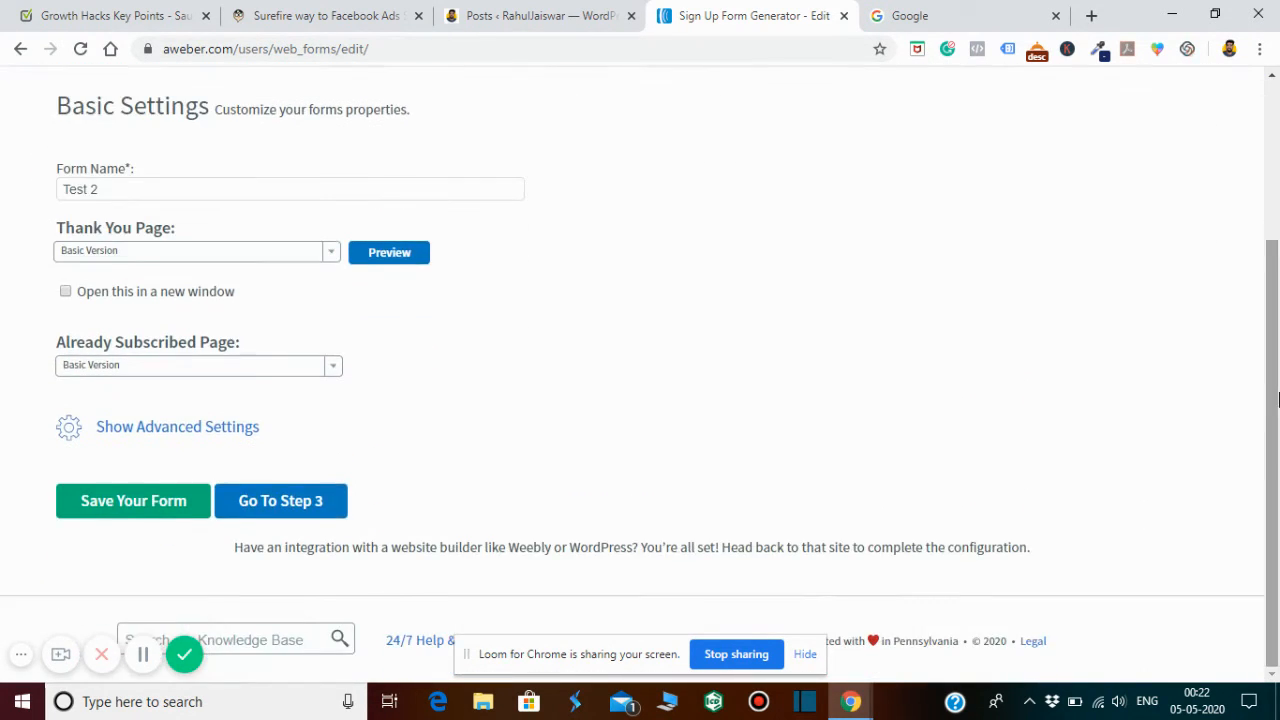
pyautogui.click(303, 518)
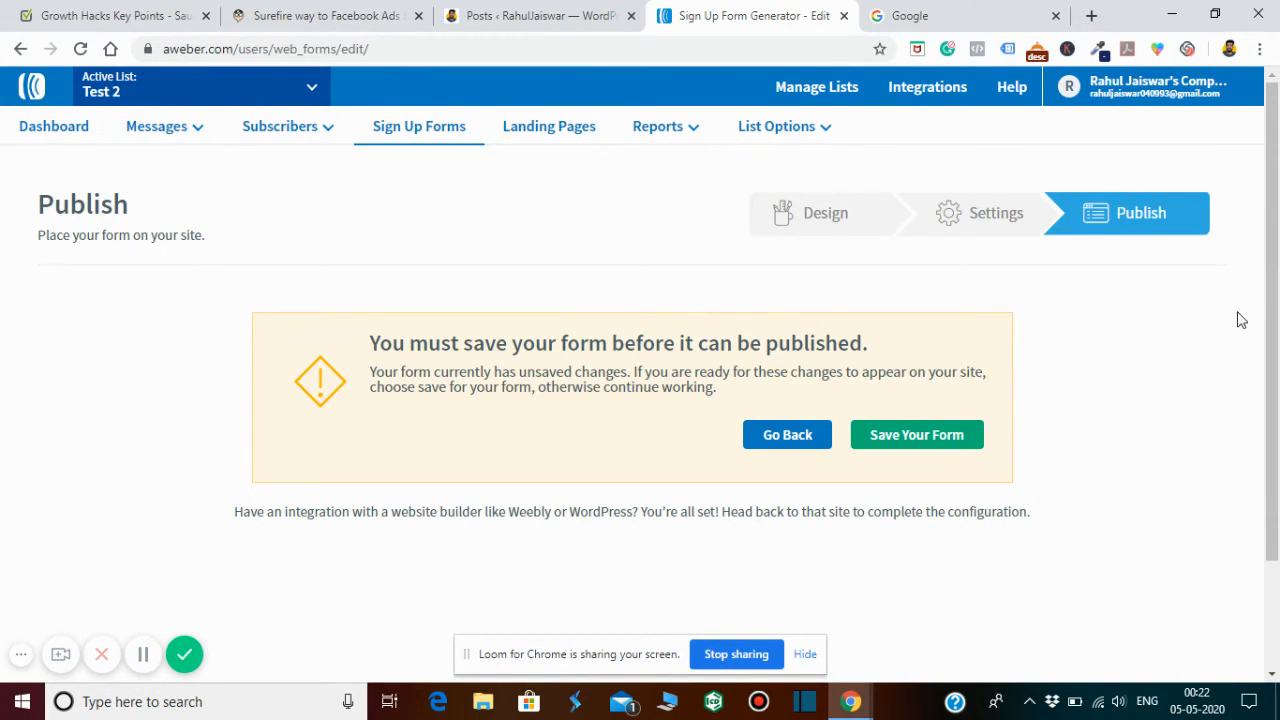
pyautogui.moveTo(1276, 285); pyautogui.dragTo(1276, 303)
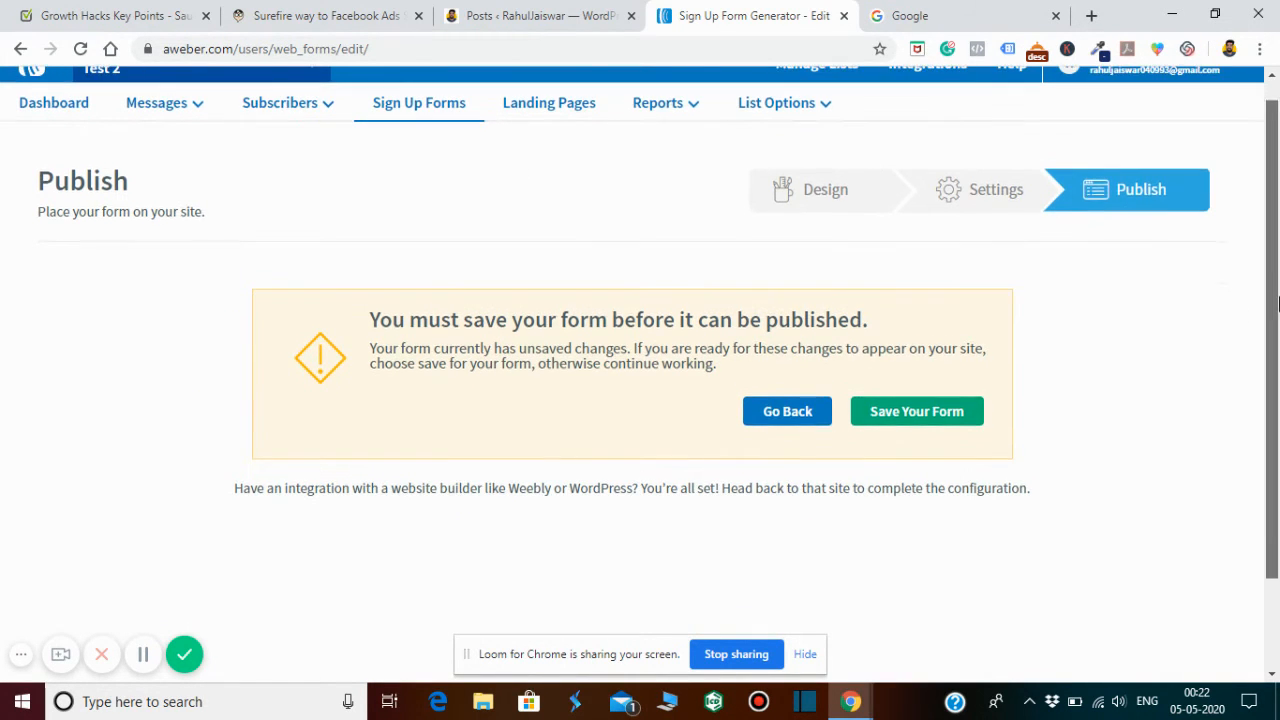
pyautogui.click(929, 411)
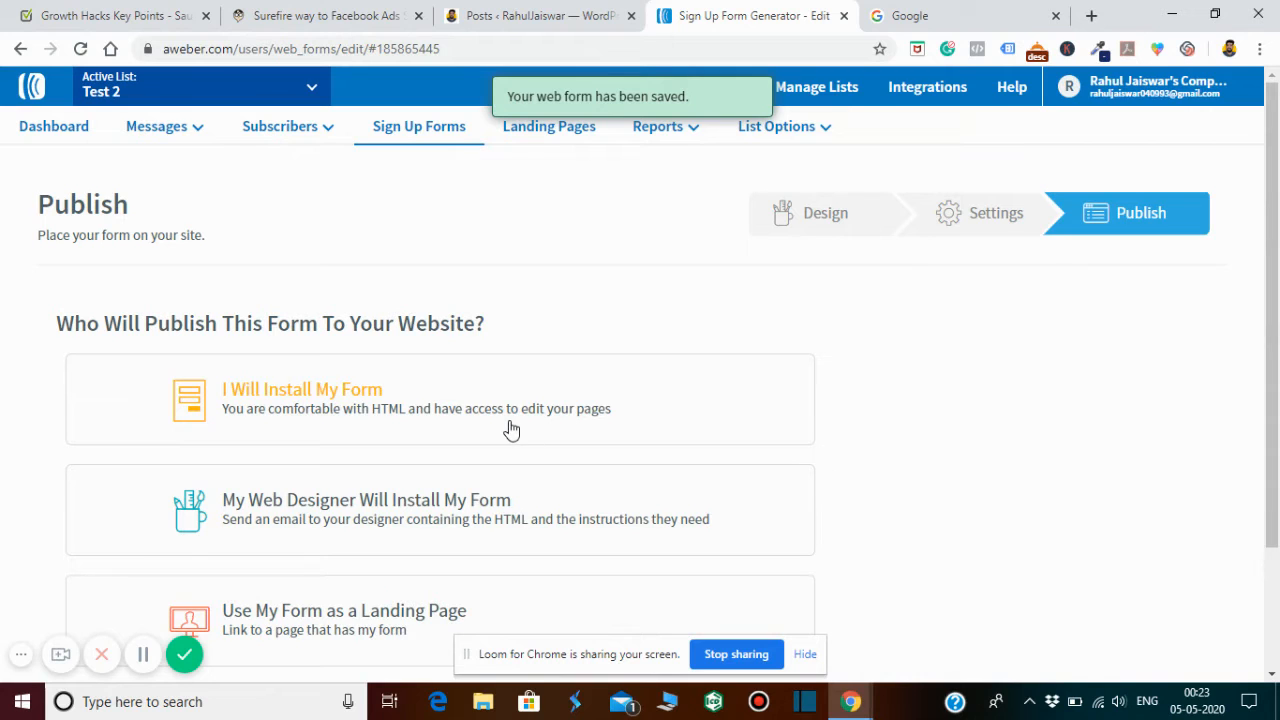
# Choose to install the form yourself and copy its whole JavaScript snippet
pyautogui.moveTo(1275, 299); pyautogui.dragTo(1275, 397)
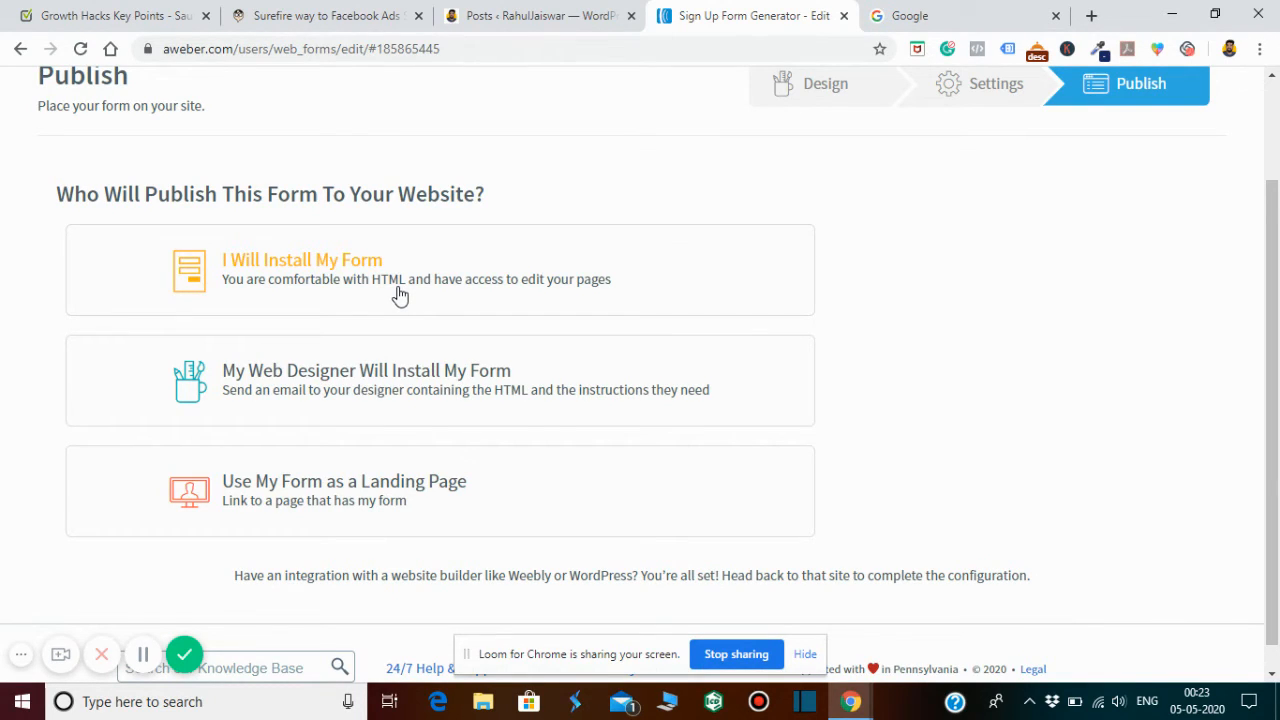
pyautogui.click(298, 281)
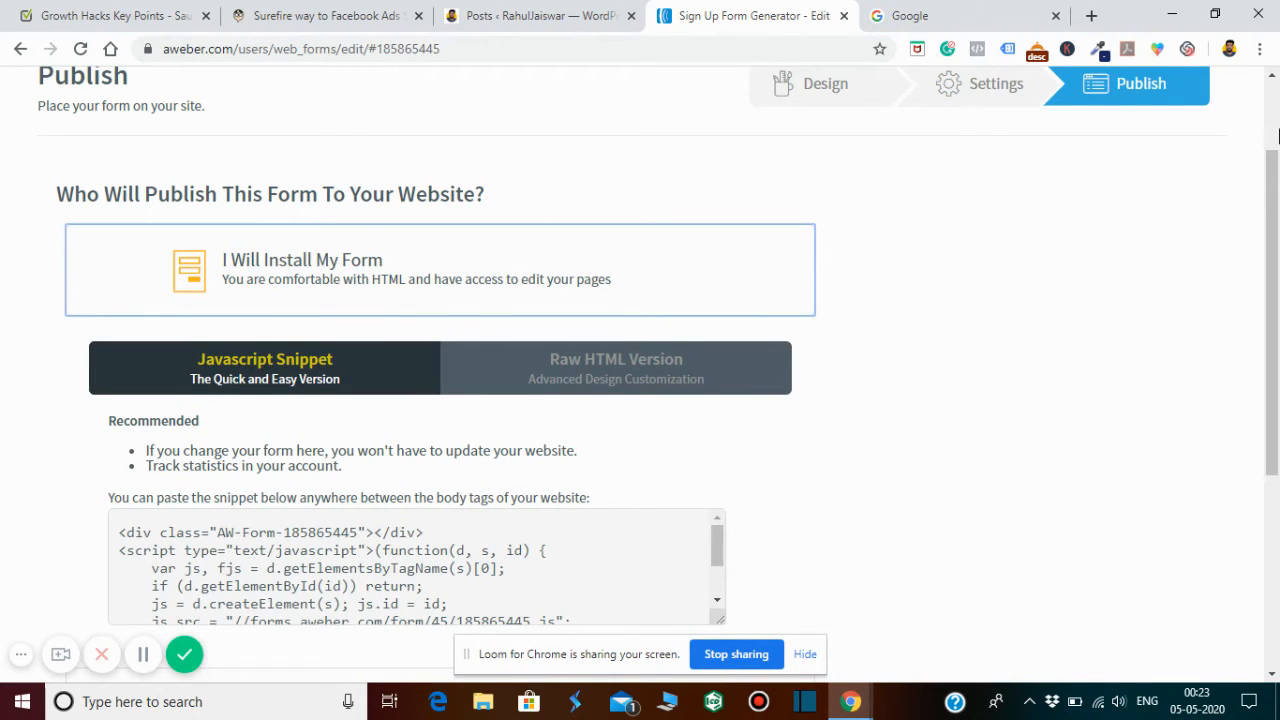
pyautogui.scroll(-1, 1272, 200)
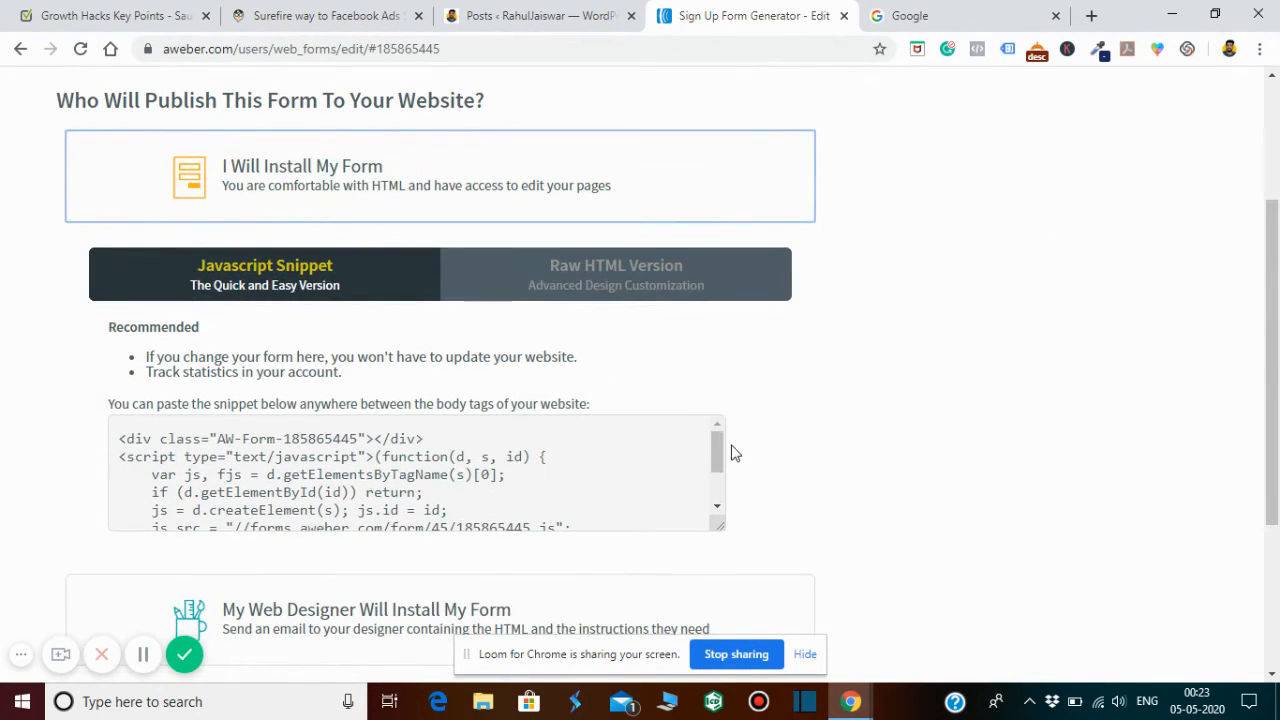
pyautogui.moveTo(717, 455)
pyautogui.mouseDown()
pyautogui.moveTo(714, 490)
pyautogui.moveTo(720, 466)
pyautogui.mouseUp()
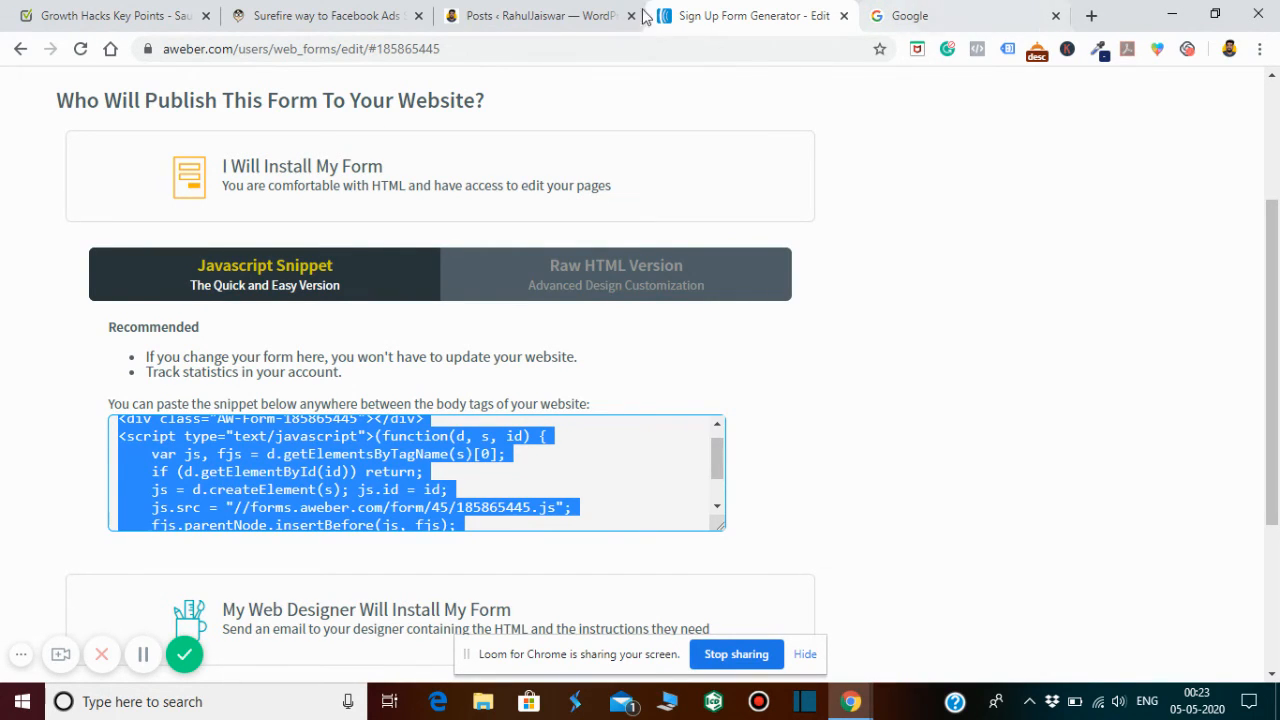
# Switch to the WordPress admin and create a new post titled "Test 2"
pyautogui.click(538, 28)
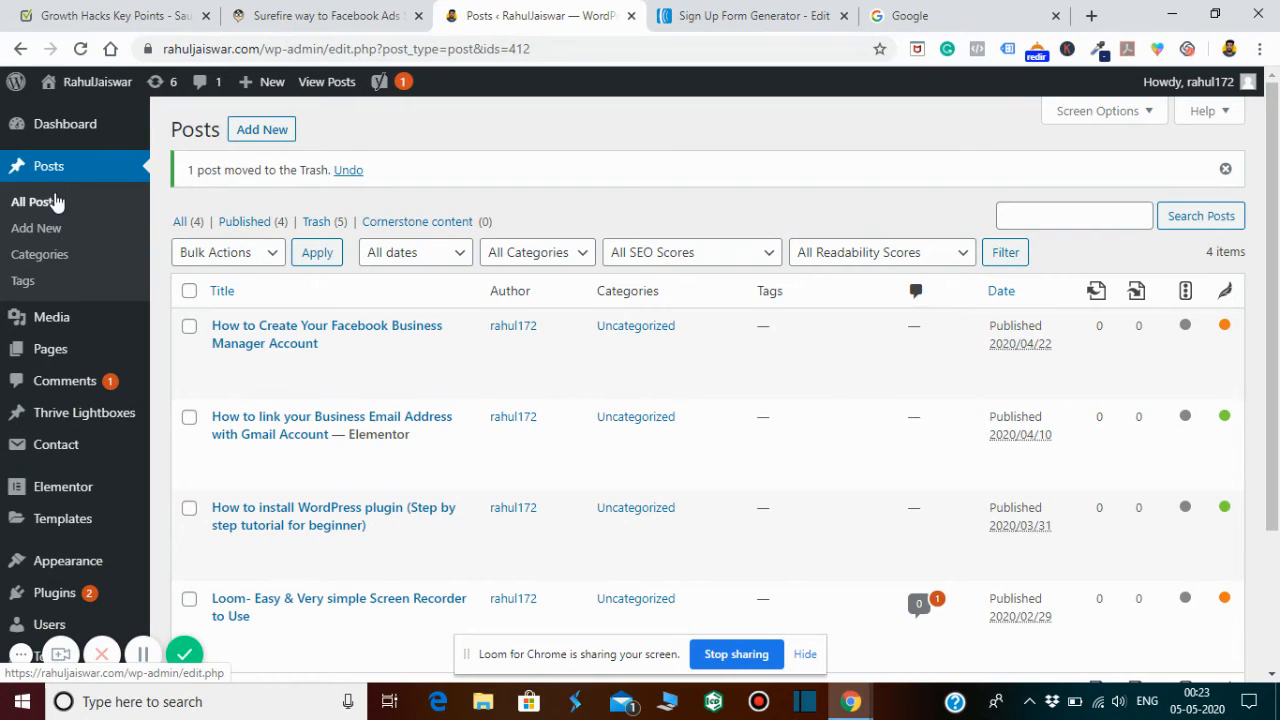
pyautogui.click(263, 131)
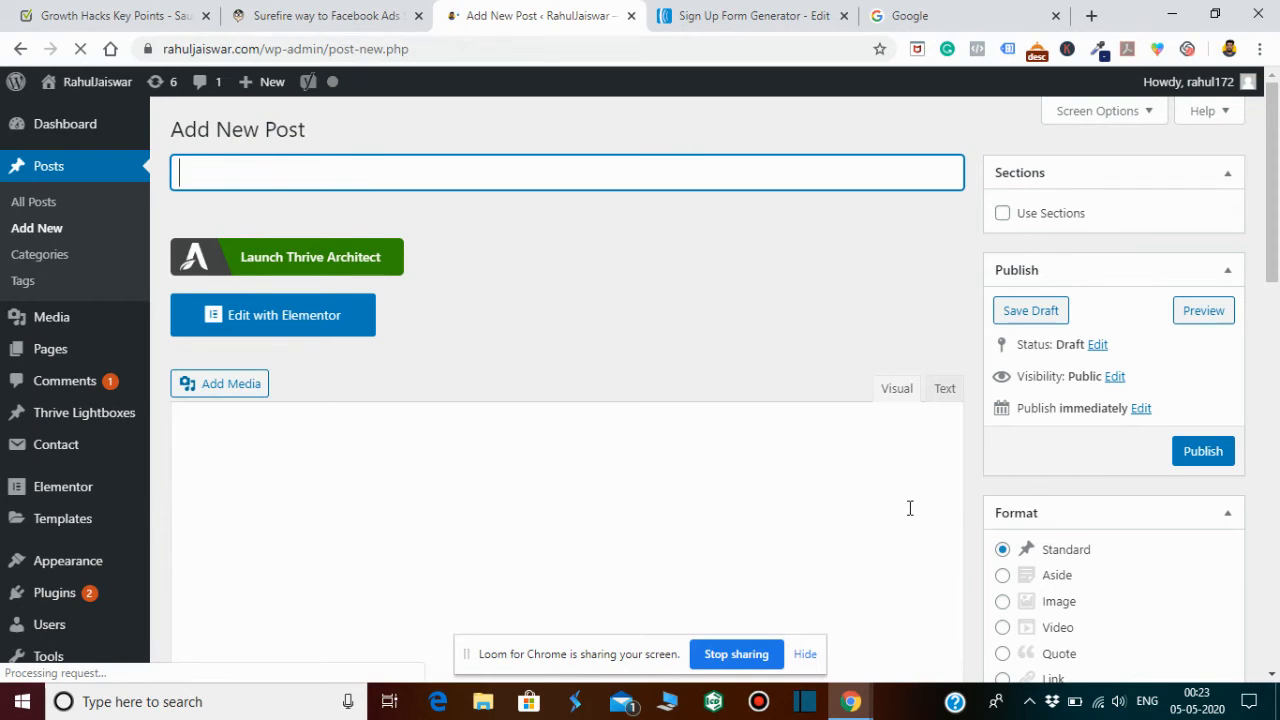
pyautogui.click(946, 393)
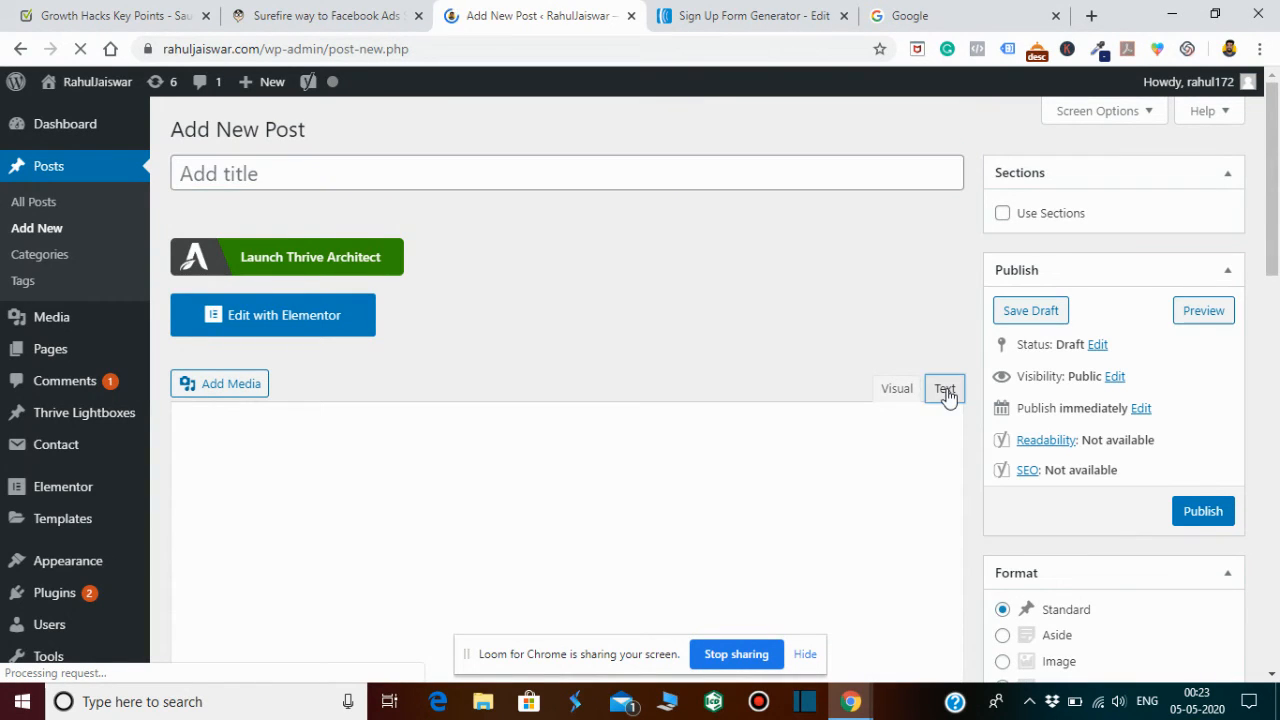
pyautogui.click(298, 179)
pyautogui.write('Test ')
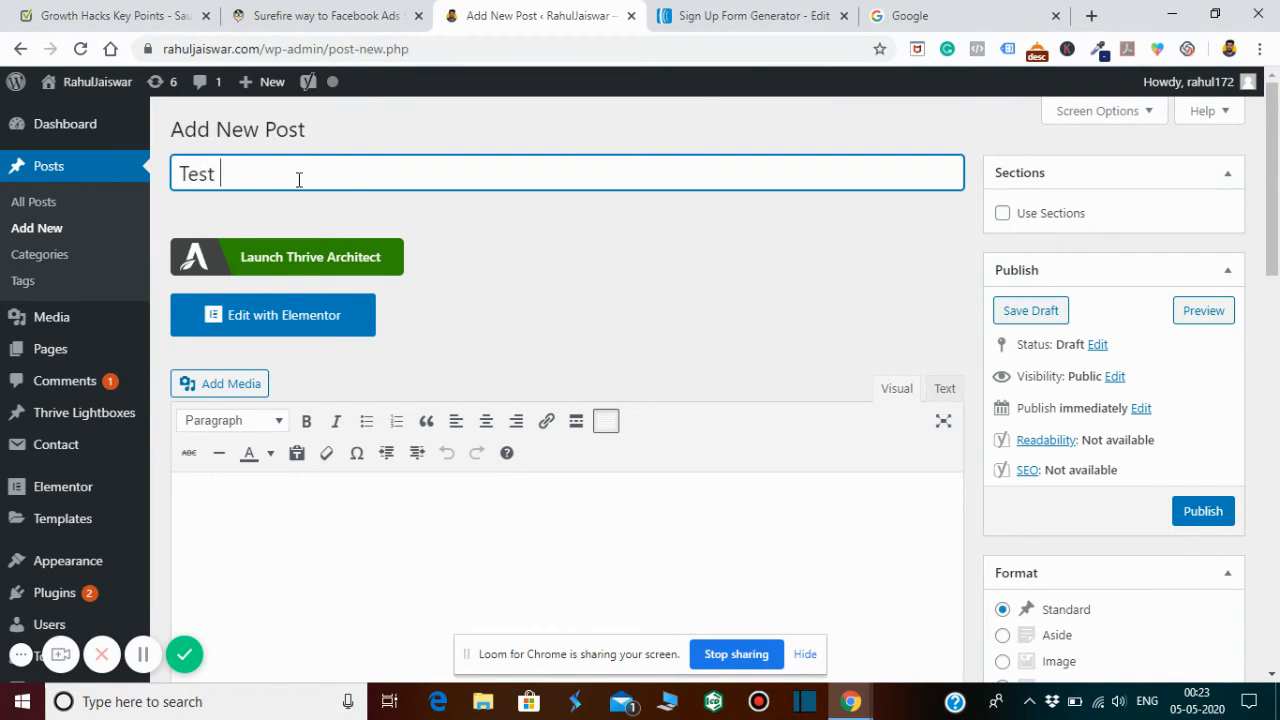
pyautogui.write('2')
# Paste the form's JavaScript snippet into the post body in the text editor
pyautogui.click(276, 507)
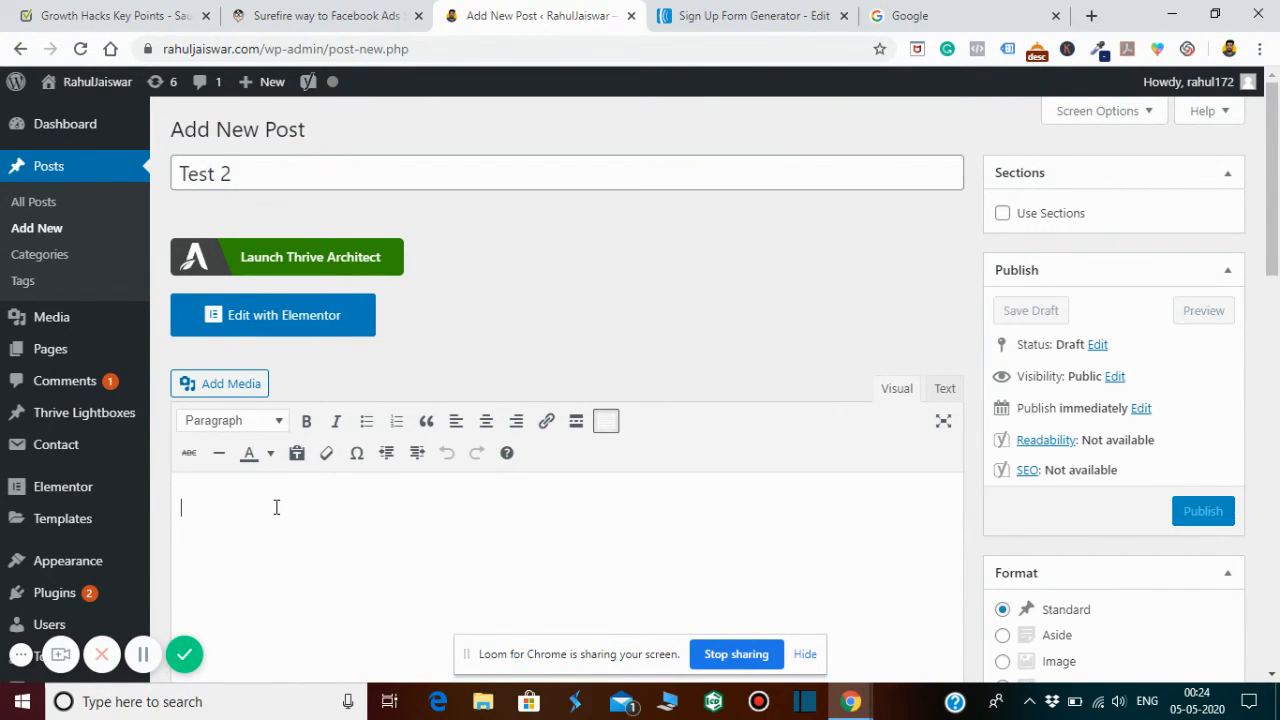
pyautogui.click(942, 392)
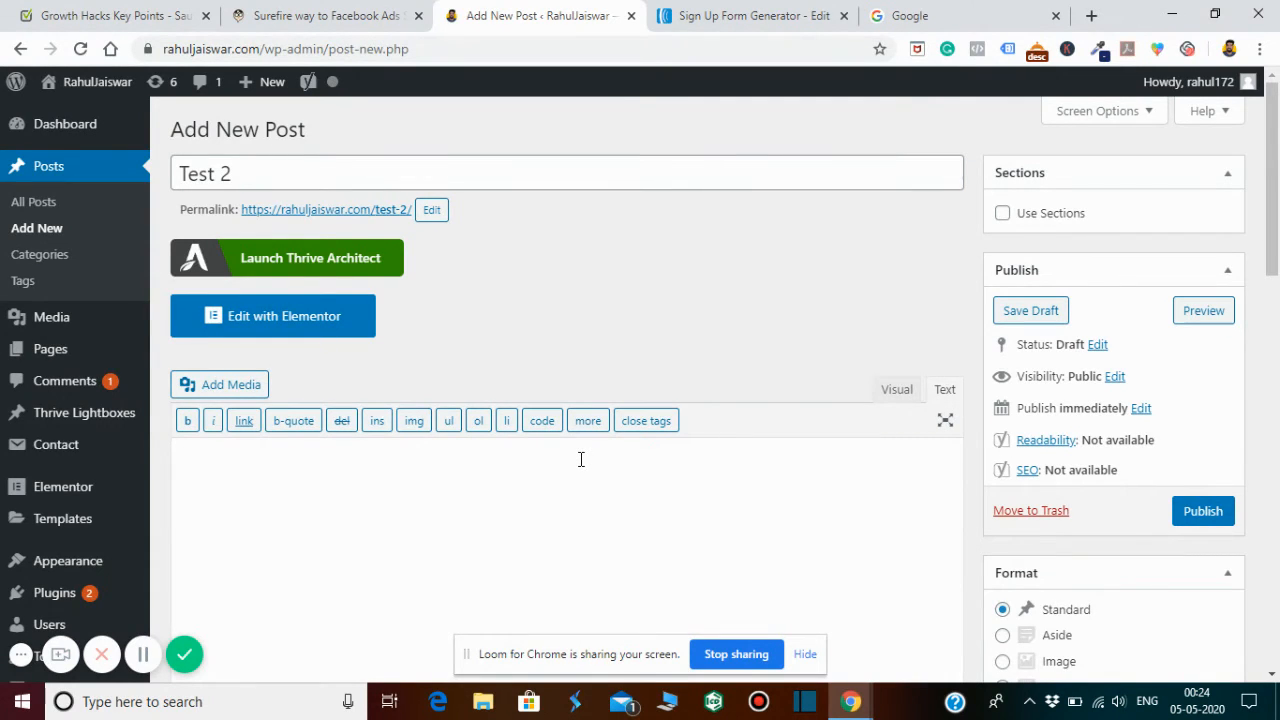
pyautogui.write('<div class="AW-Form-185865445"></div> <script type="text/javascript">(function(d, s, id) {     var js, fjs = d.getElementsByTagName(s)[0];     if (d.getElementById(id)) return;     js = d.createElement(s); js.id = id;     js.src = "//forms.aweber.com/form/45/185865445.js";     fjs.parentNode.insertBefore(js, fjs);     }(document, "script", "aweber-wjs-44ex2we7u")); </script>')
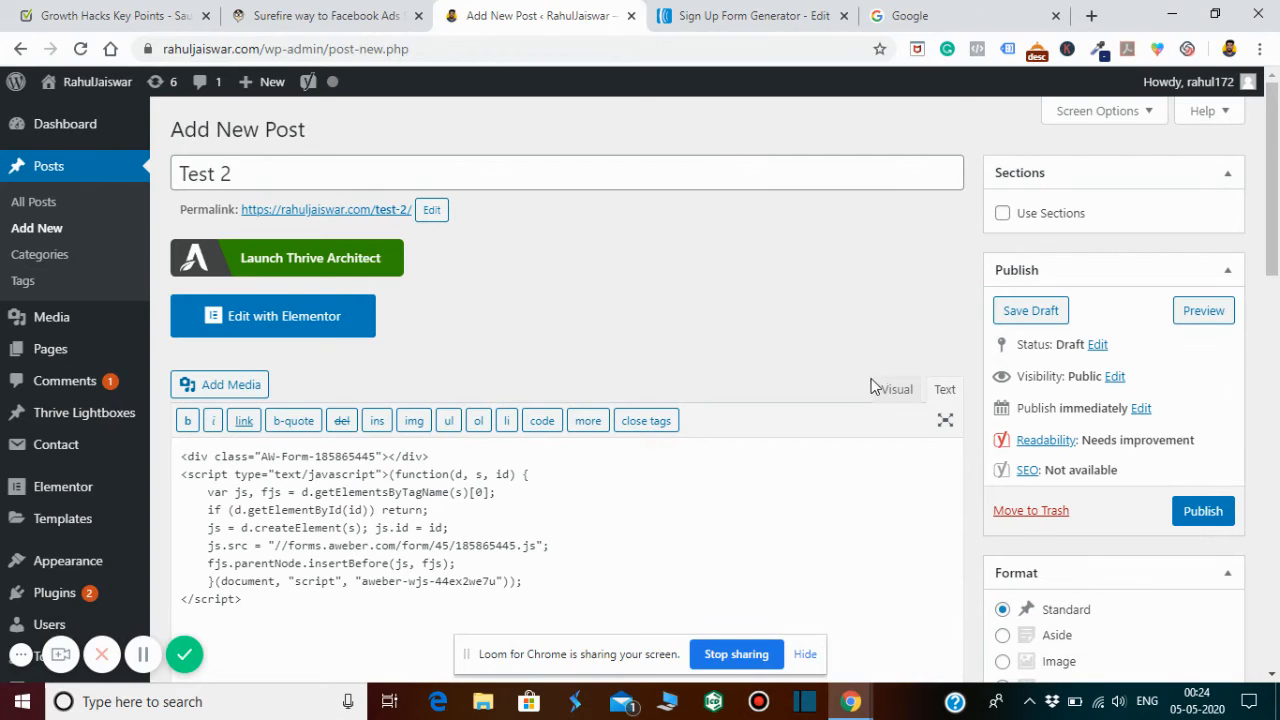
# Examine how the embedded form code appears in the post's visual editor
pyautogui.click(887, 390)
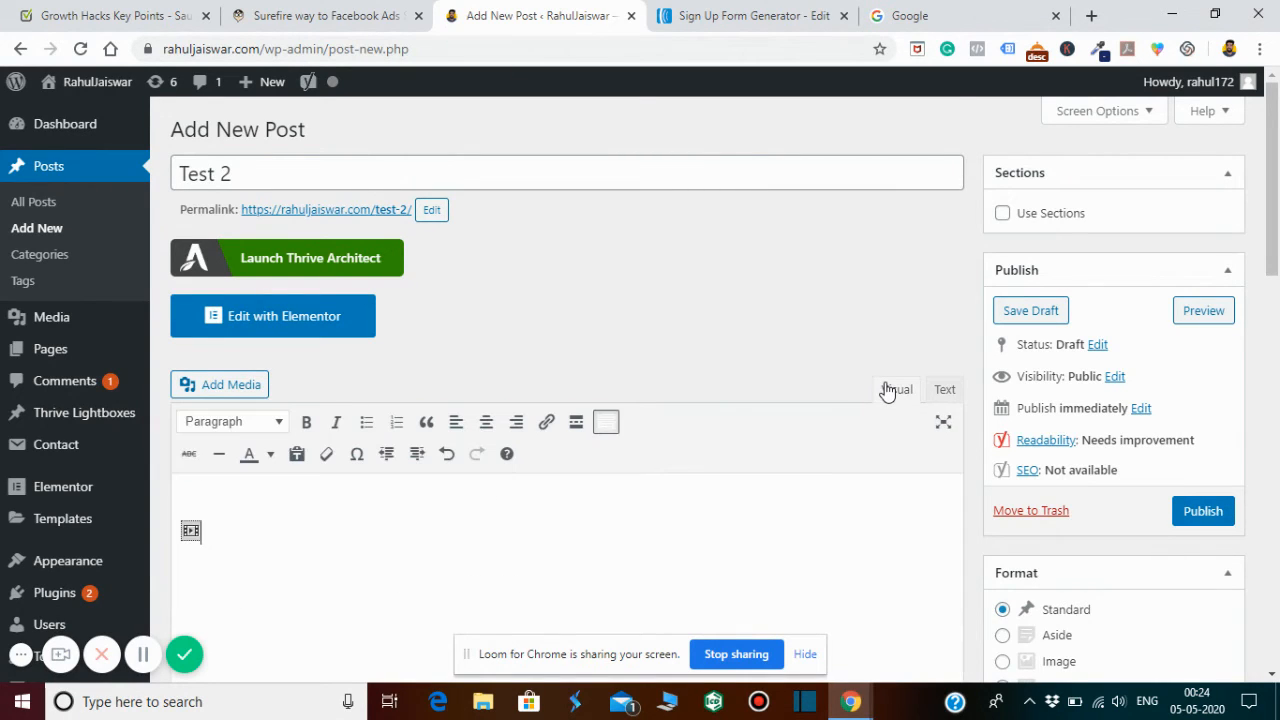
pyautogui.scroll(-2, 830, 378)
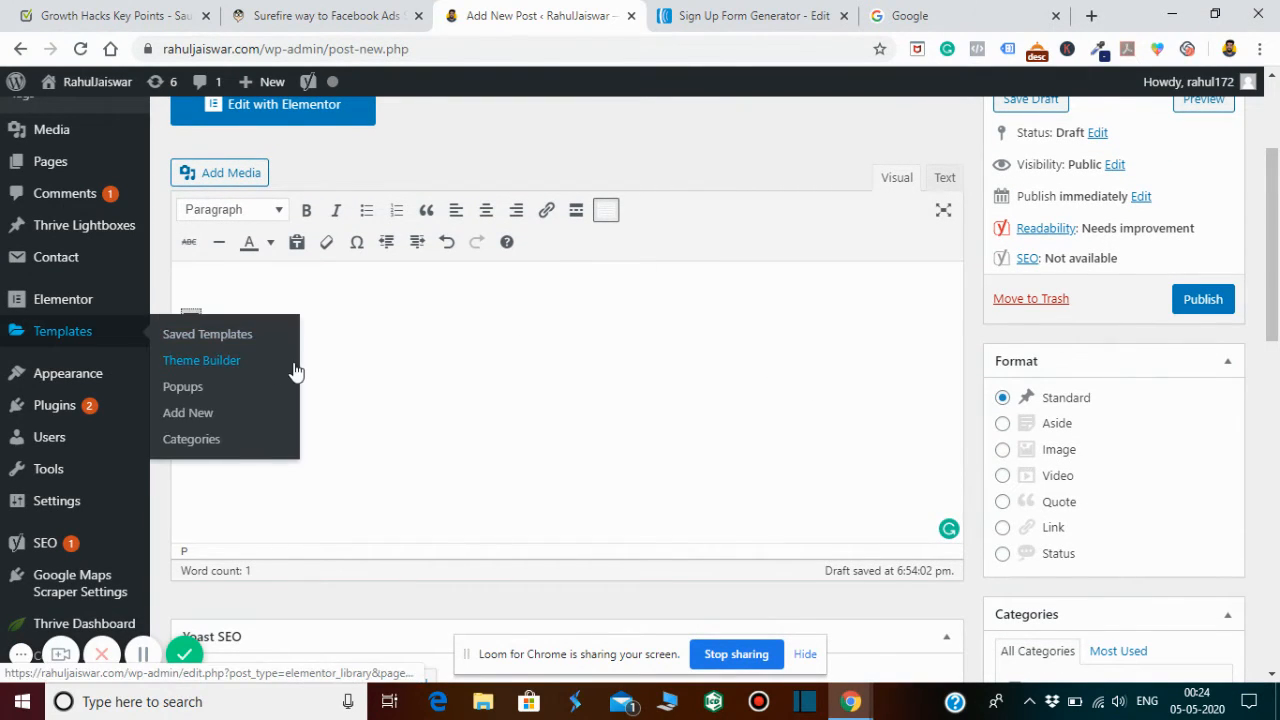
pyautogui.click(191, 319)
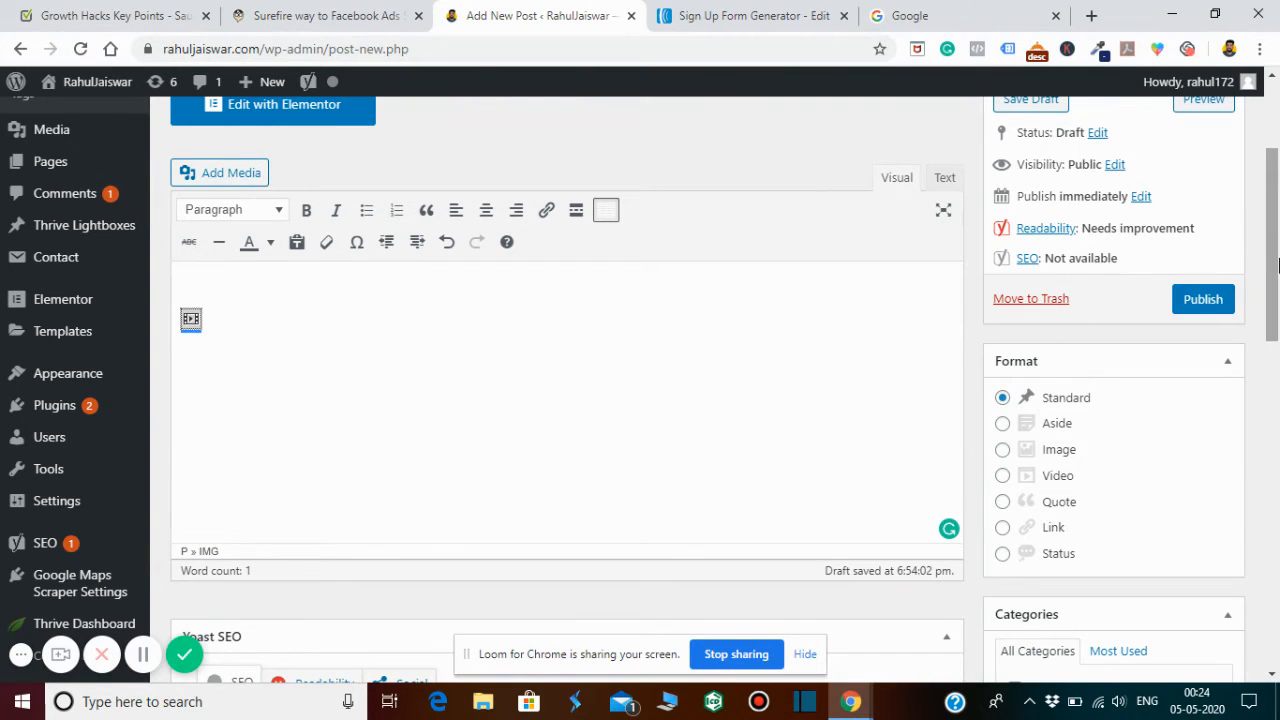
pyautogui.moveTo(1277, 264); pyautogui.dragTo(1277, 237)
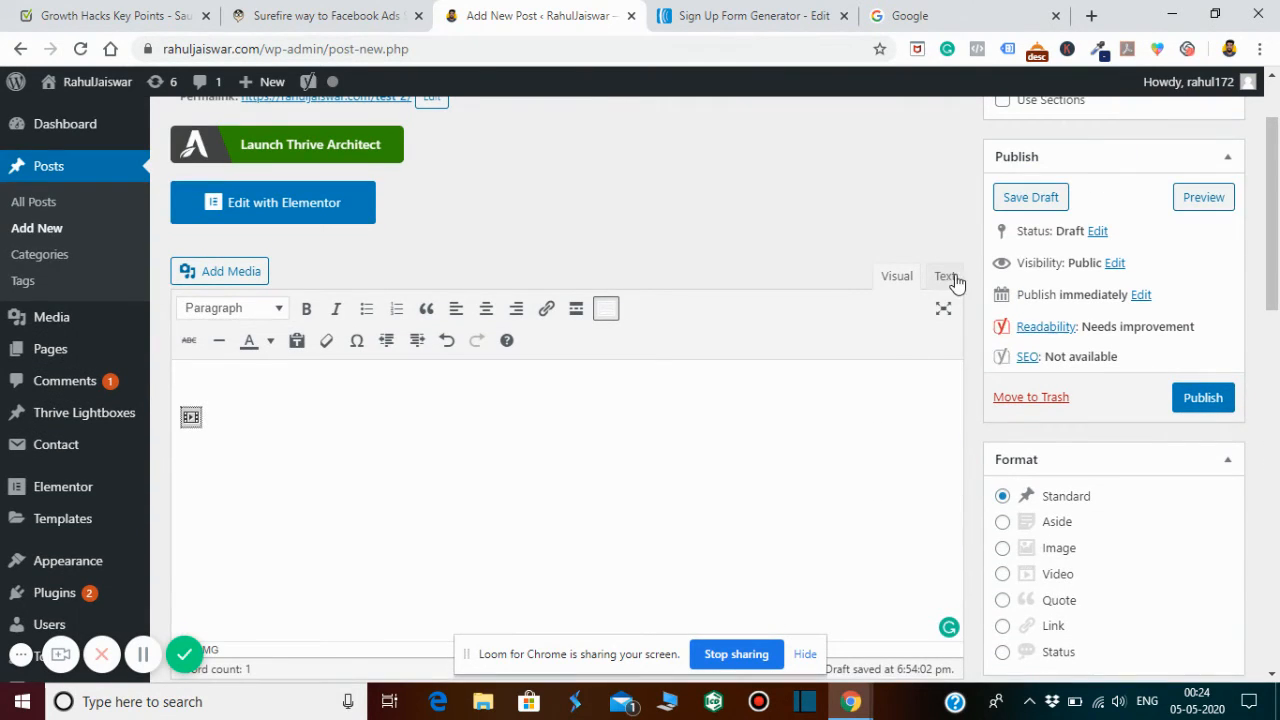
# Return to the post's text editor and delete the entire pasted snippet
pyautogui.click(946, 276)
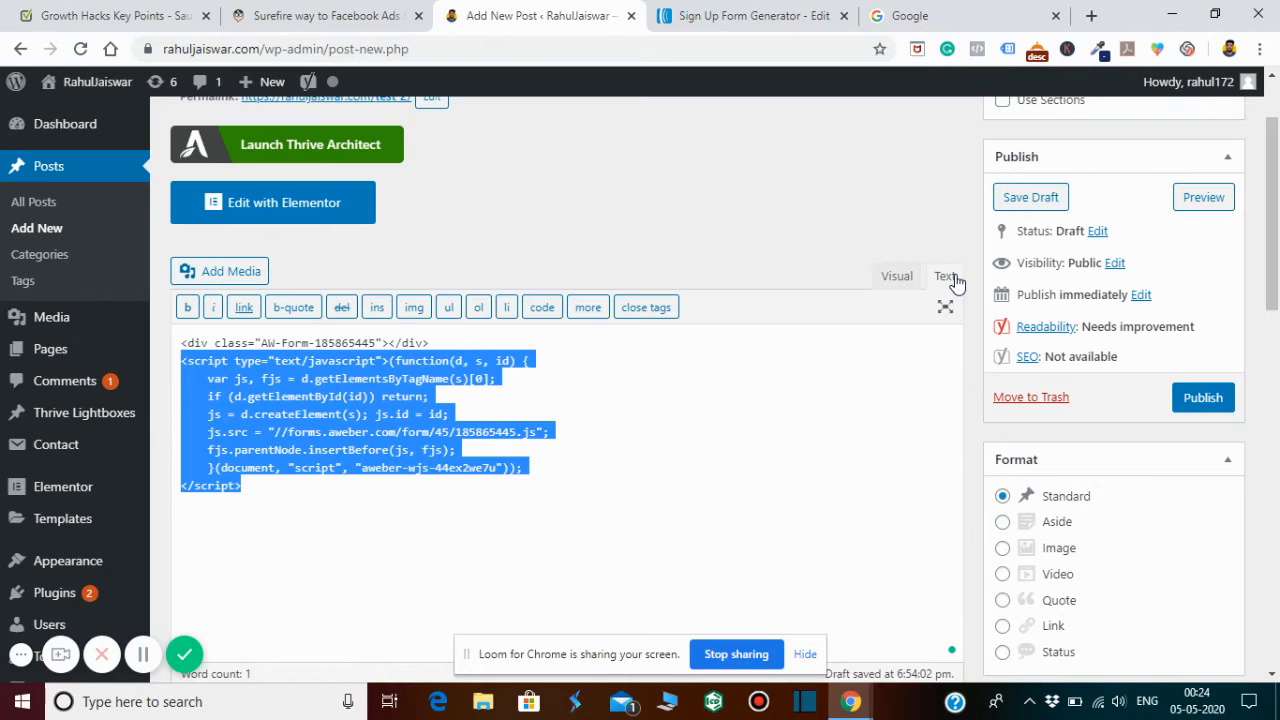
pyautogui.click(642, 457)
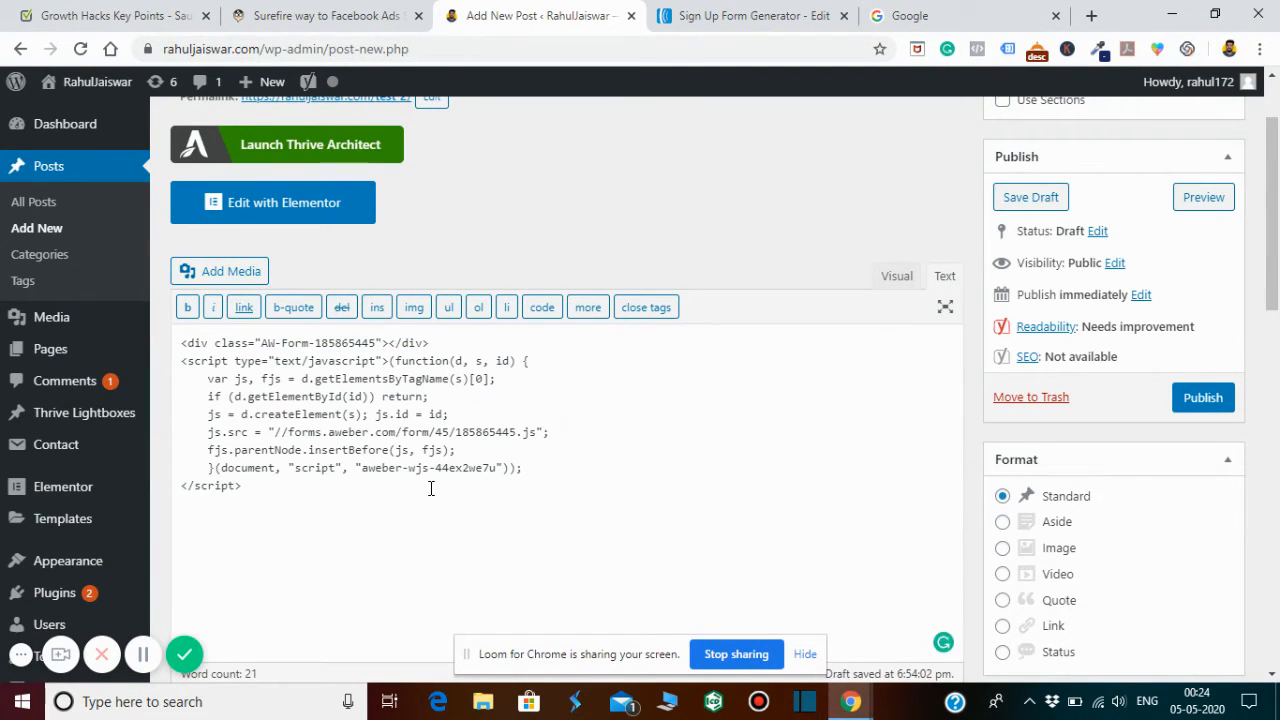
pyautogui.moveTo(310, 486); pyautogui.dragTo(185, 322)
pyautogui.press('BackSpace')
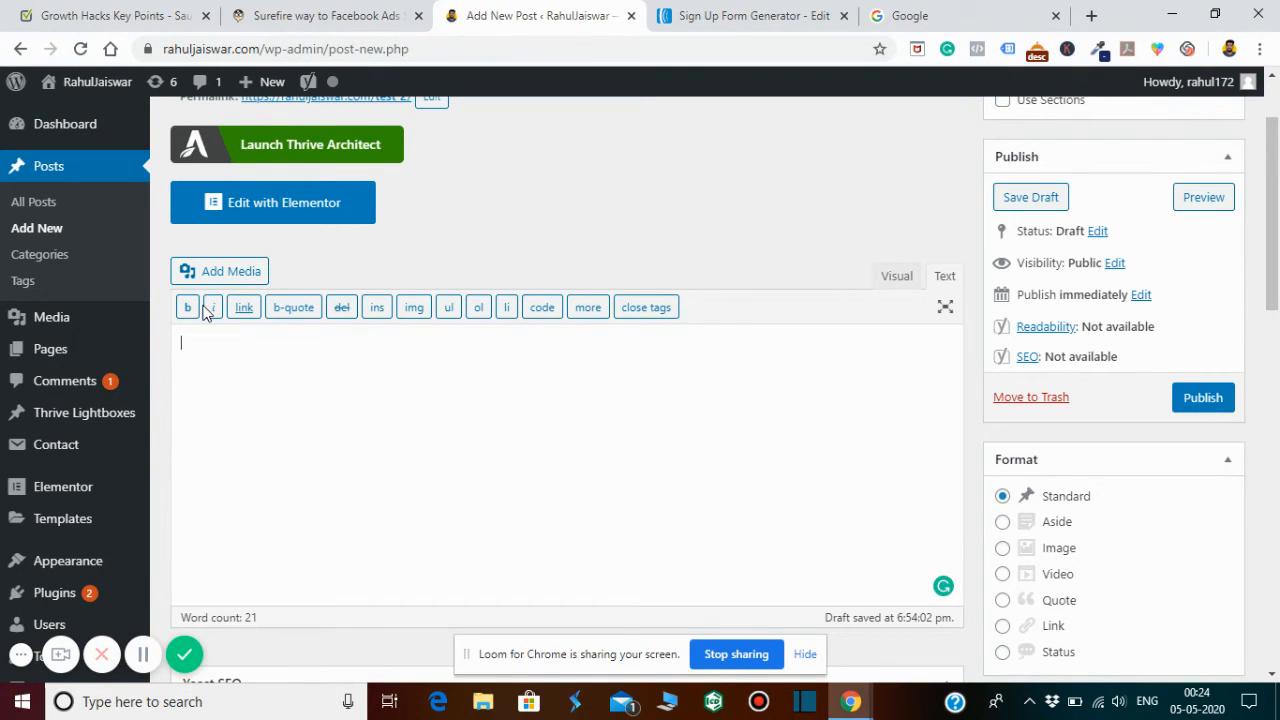
# Switch back to the AWeber form's publish page and copy the full code of its raw HTML version
pyautogui.click(722, 12)
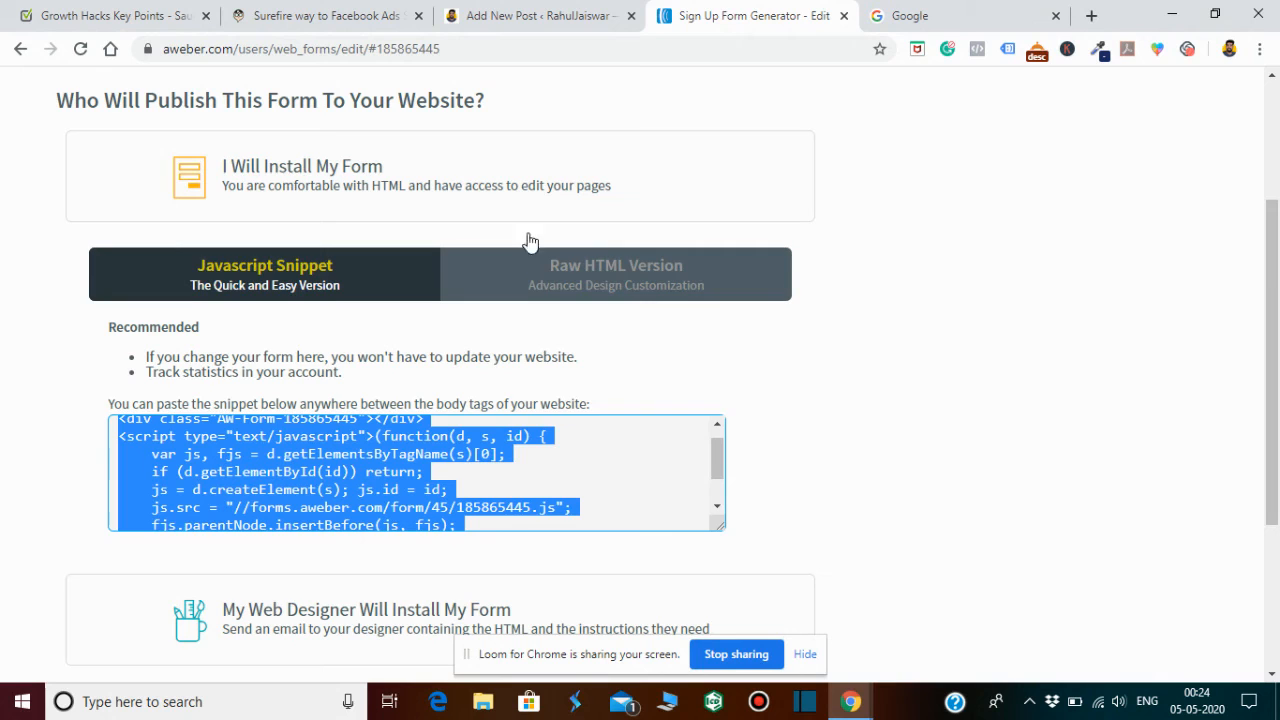
pyautogui.moveTo(720, 456)
pyautogui.mouseDown()
pyautogui.moveTo(716, 523)
pyautogui.moveTo(718, 433)
pyautogui.mouseUp()
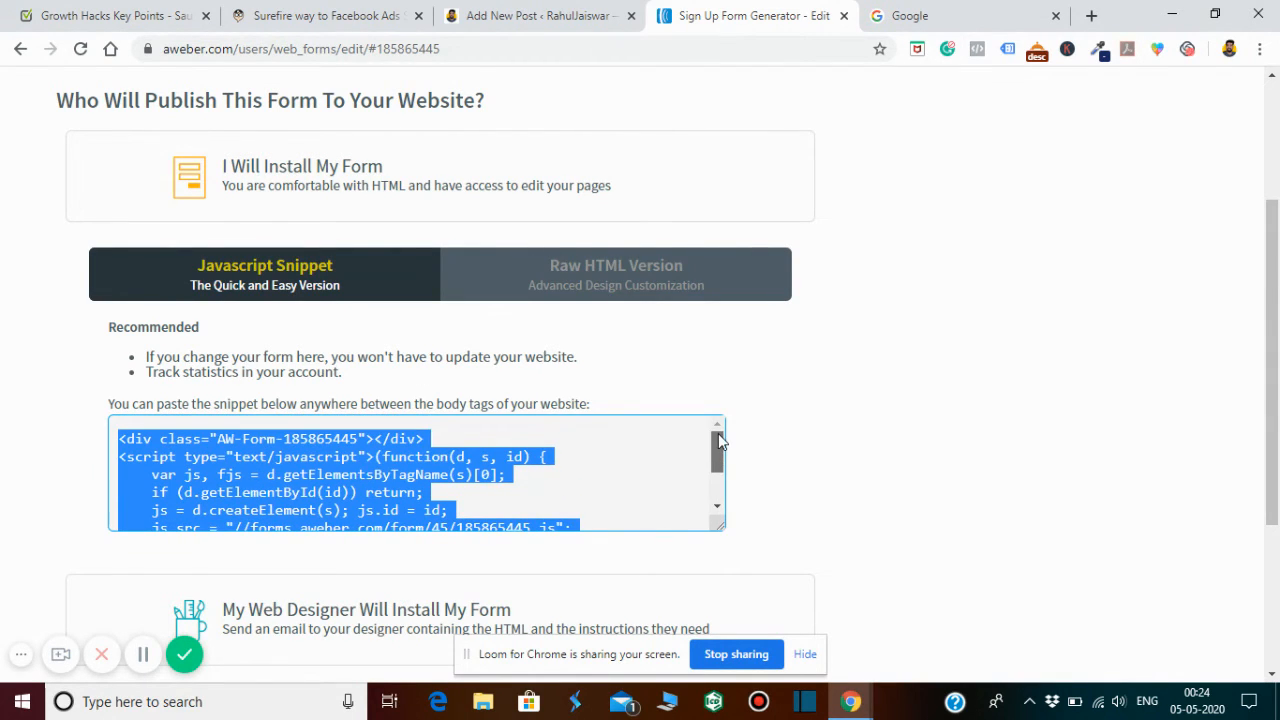
pyautogui.click(597, 278)
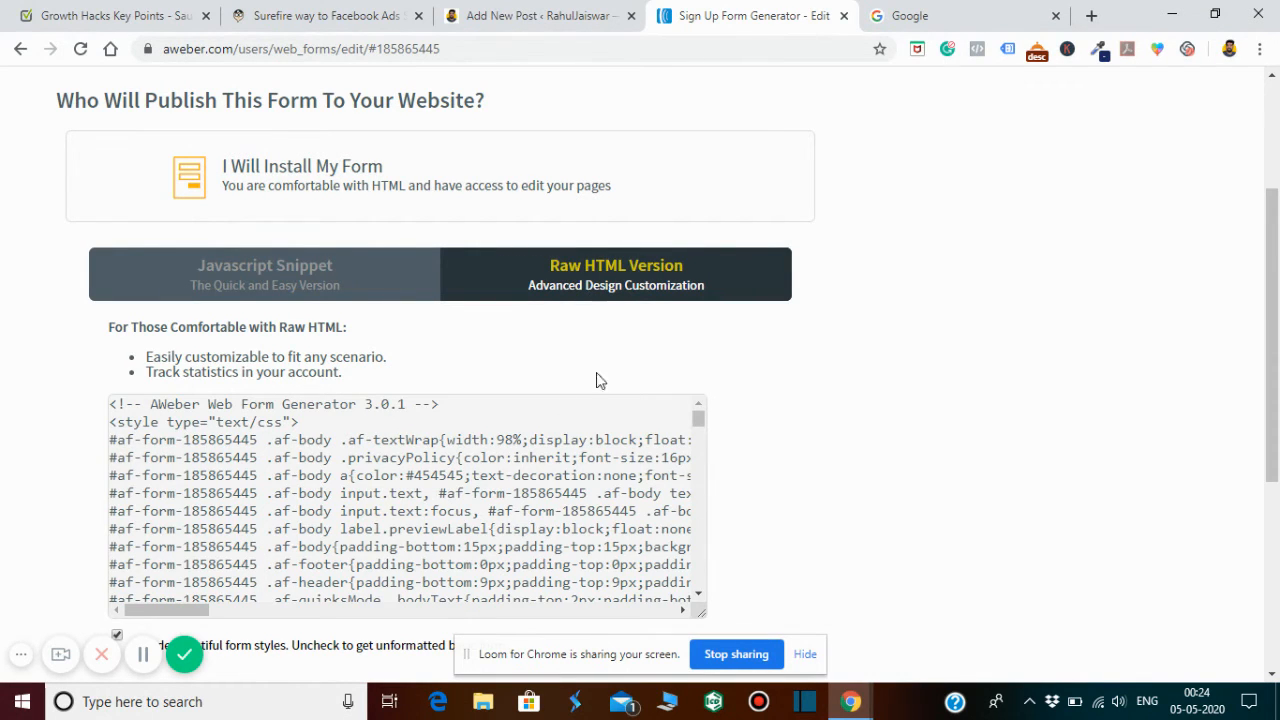
pyautogui.click(495, 458)
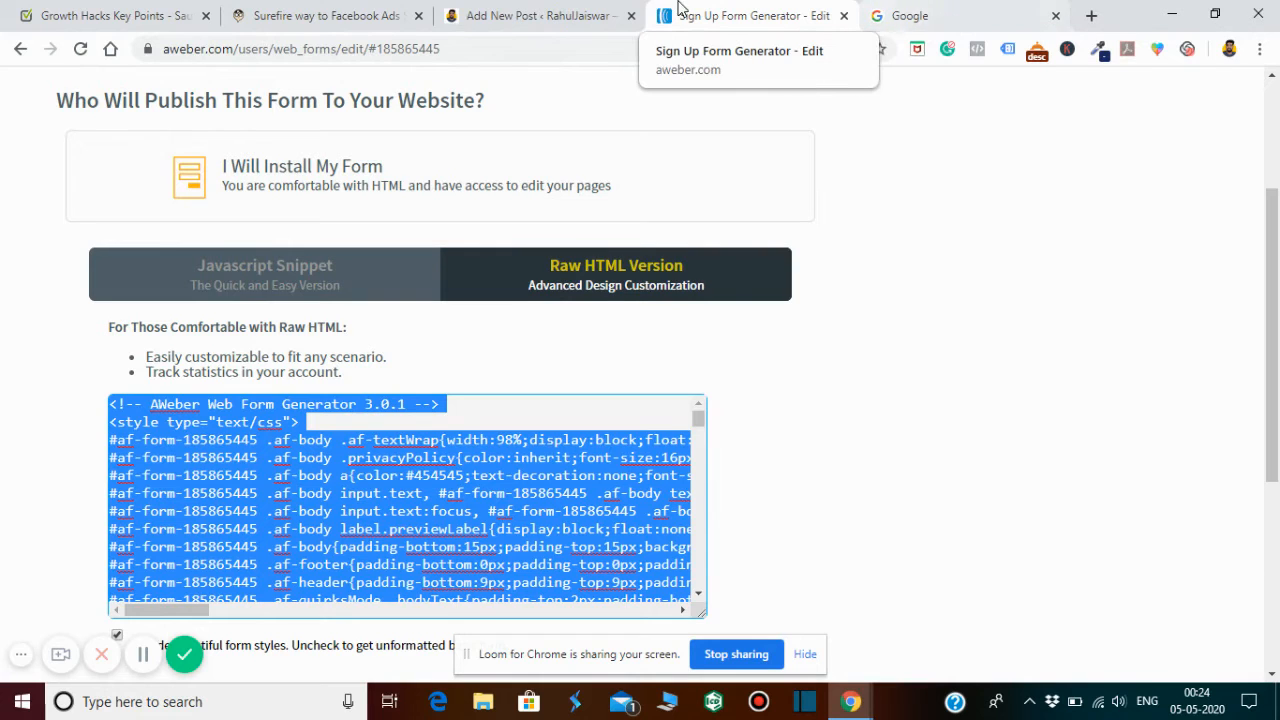
# Return to the WordPress post and paste the form's raw HTML code into the empty body in the text editor
pyautogui.click(528, 10)
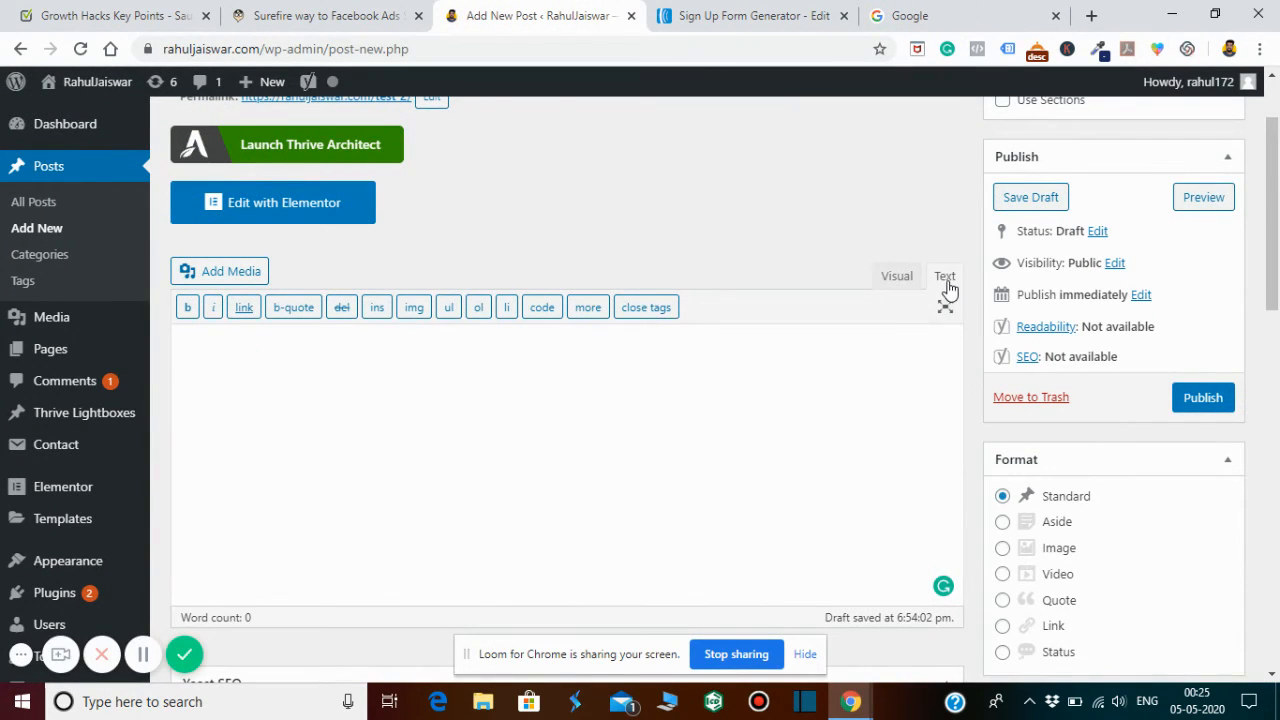
pyautogui.click(555, 357)
pyautogui.hotkey('ctrl', 'v')
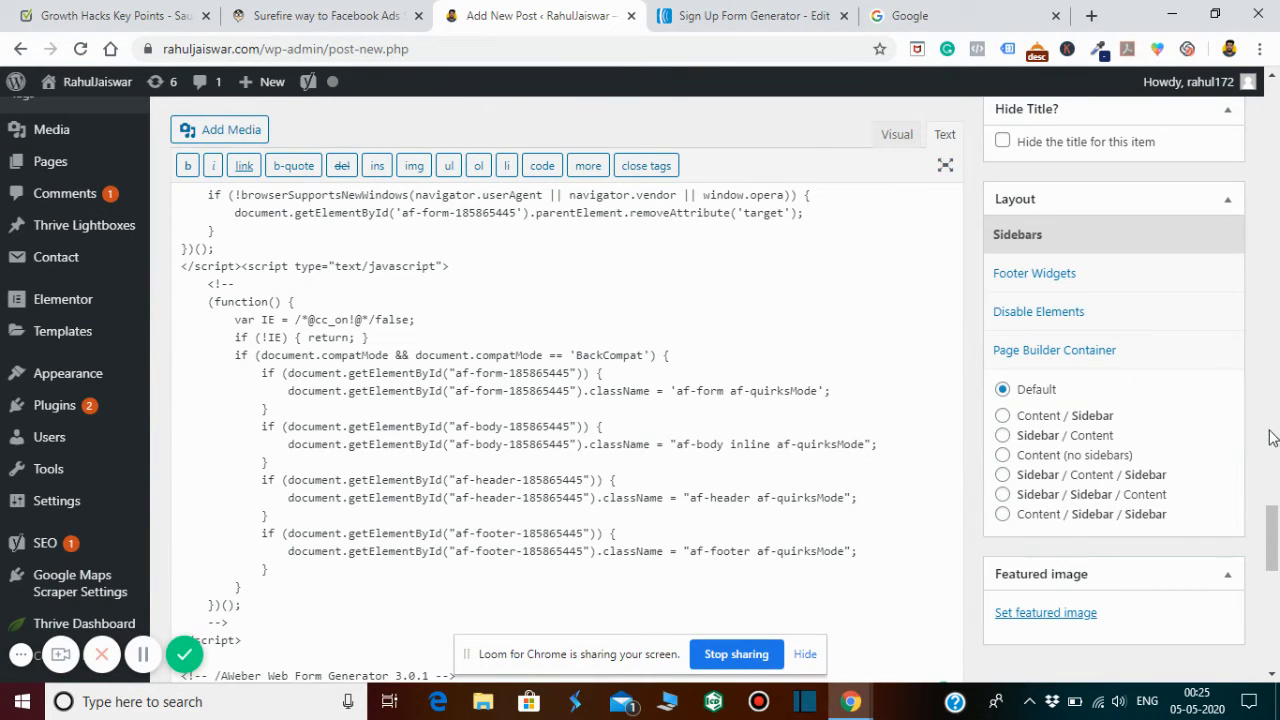
# Check the embedded form in the post's visual editor and in the post preview
pyautogui.moveTo(1272, 512); pyautogui.dragTo(1272, 472)
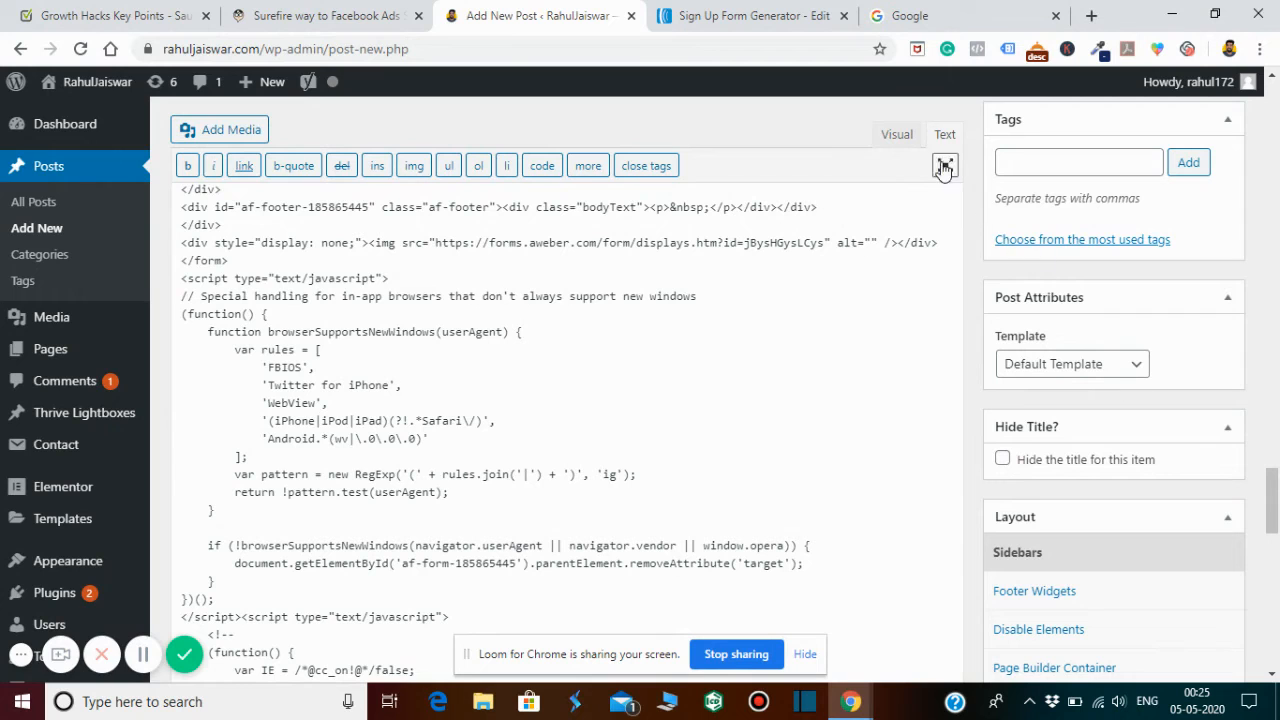
pyautogui.click(897, 135)
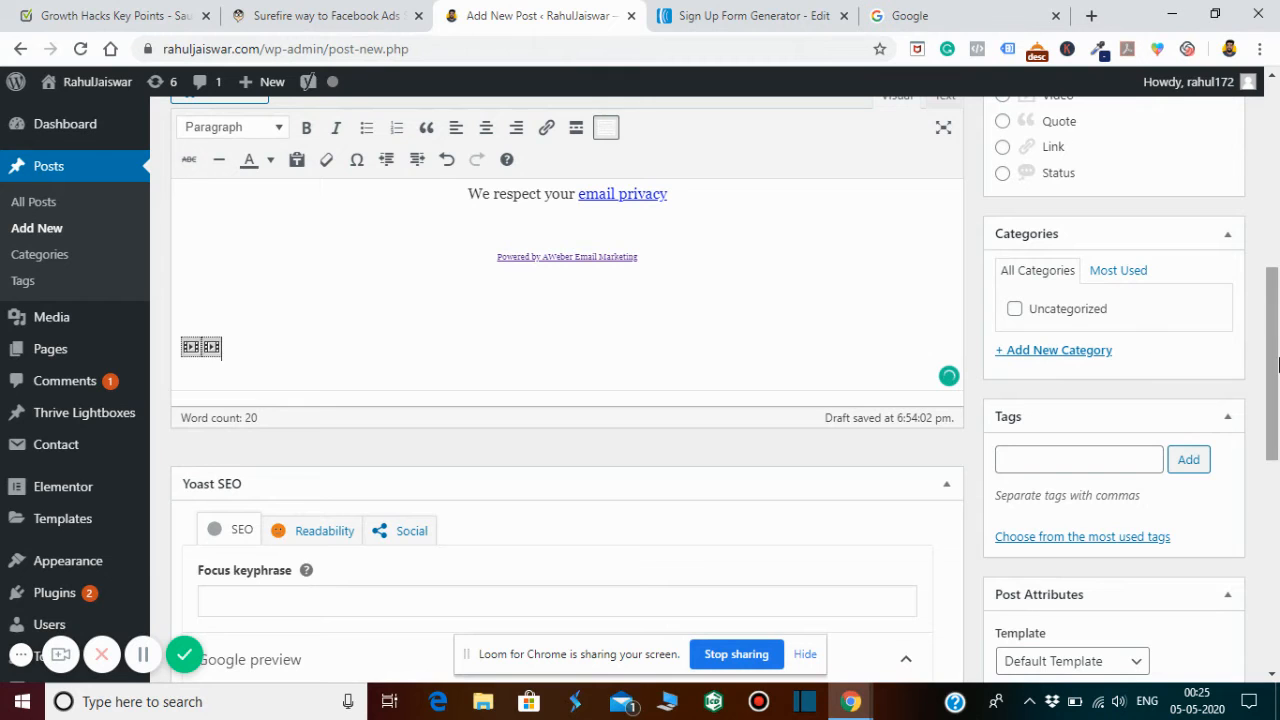
pyautogui.moveTo(1274, 361); pyautogui.dragTo(1277, 241)
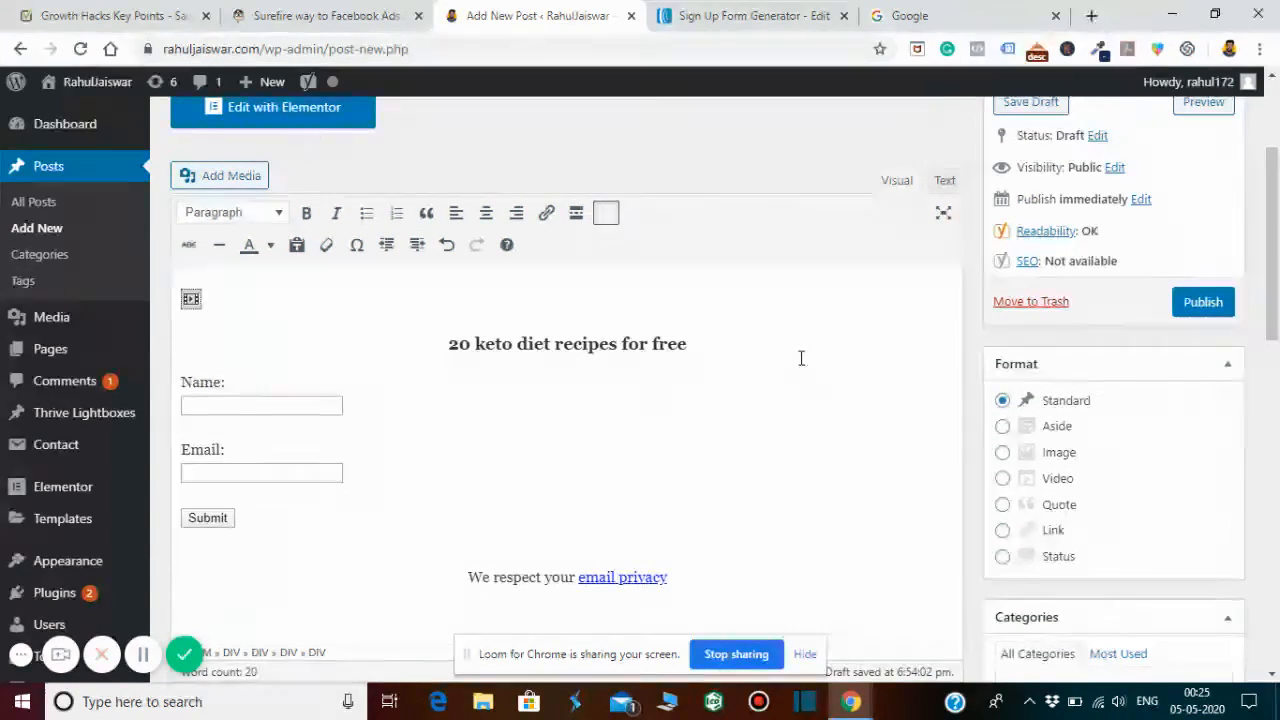
pyautogui.moveTo(1278, 248); pyautogui.dragTo(1231, 223)
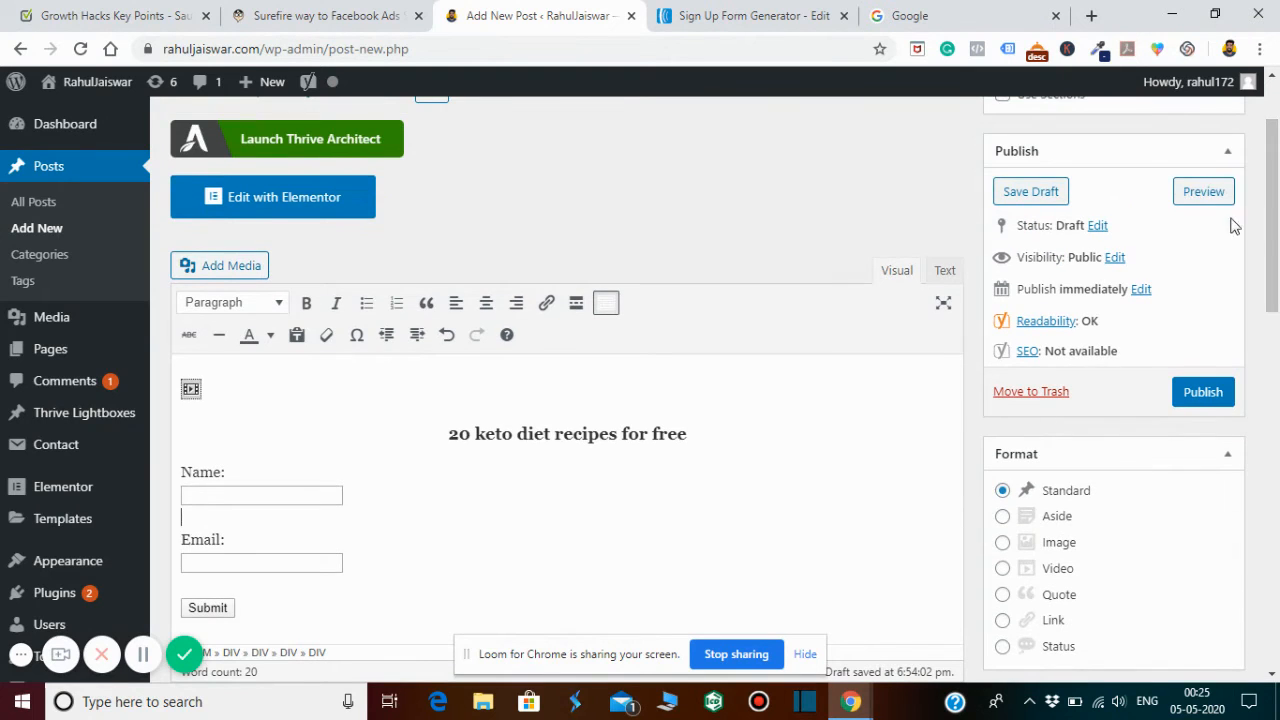
pyautogui.click(1203, 192)
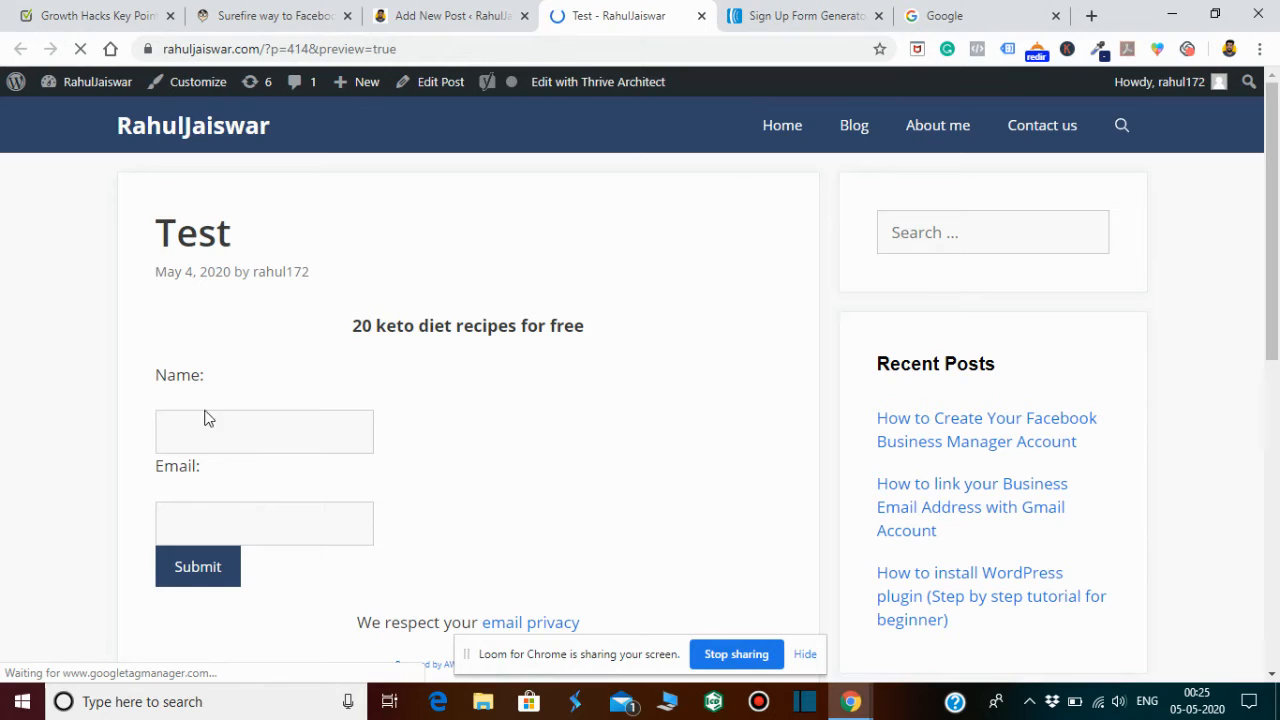
pyautogui.click(240, 428)
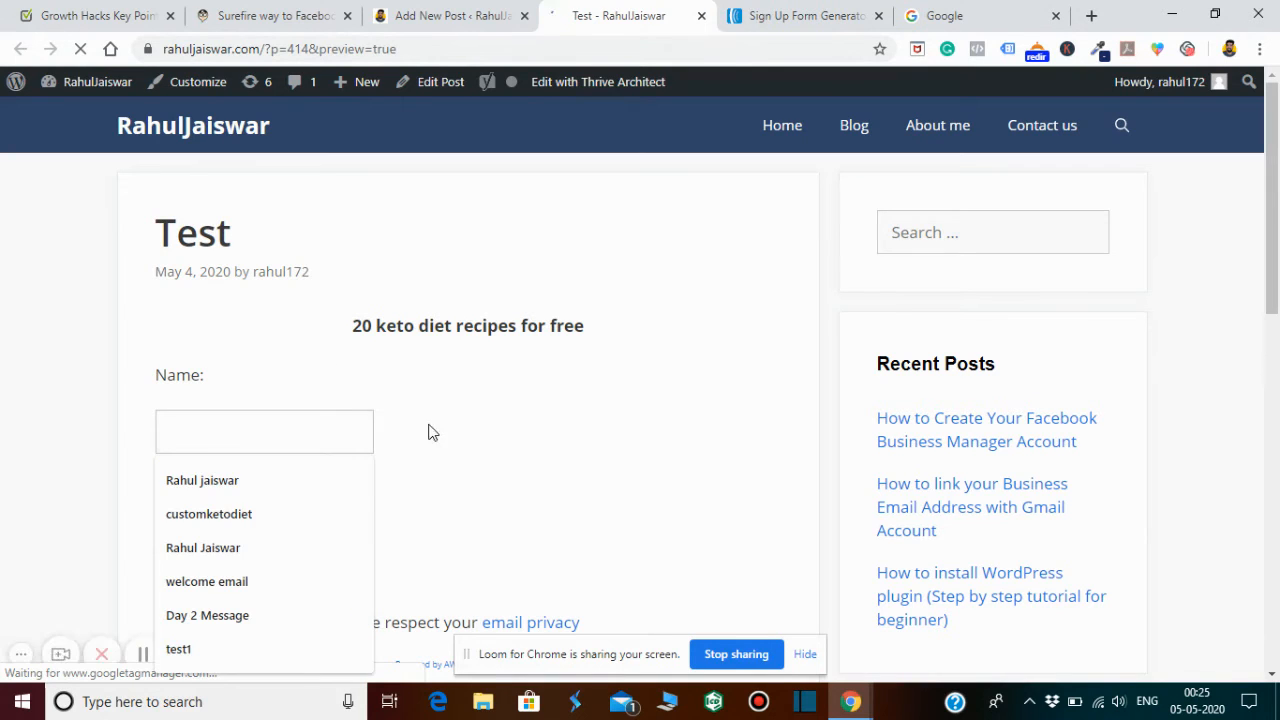
pyautogui.click(429, 427)
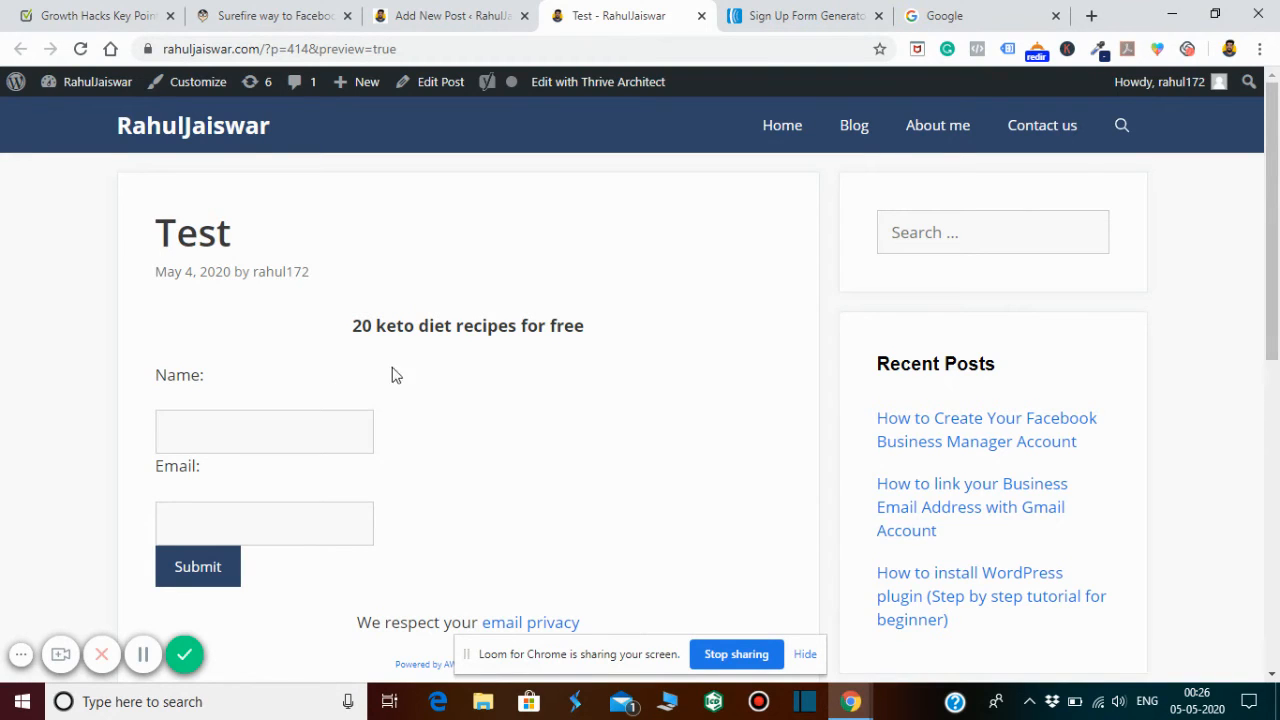
# Switch back to AWeber and open the Campaigns page for the "Test 2" list
pyautogui.click(781, 24)
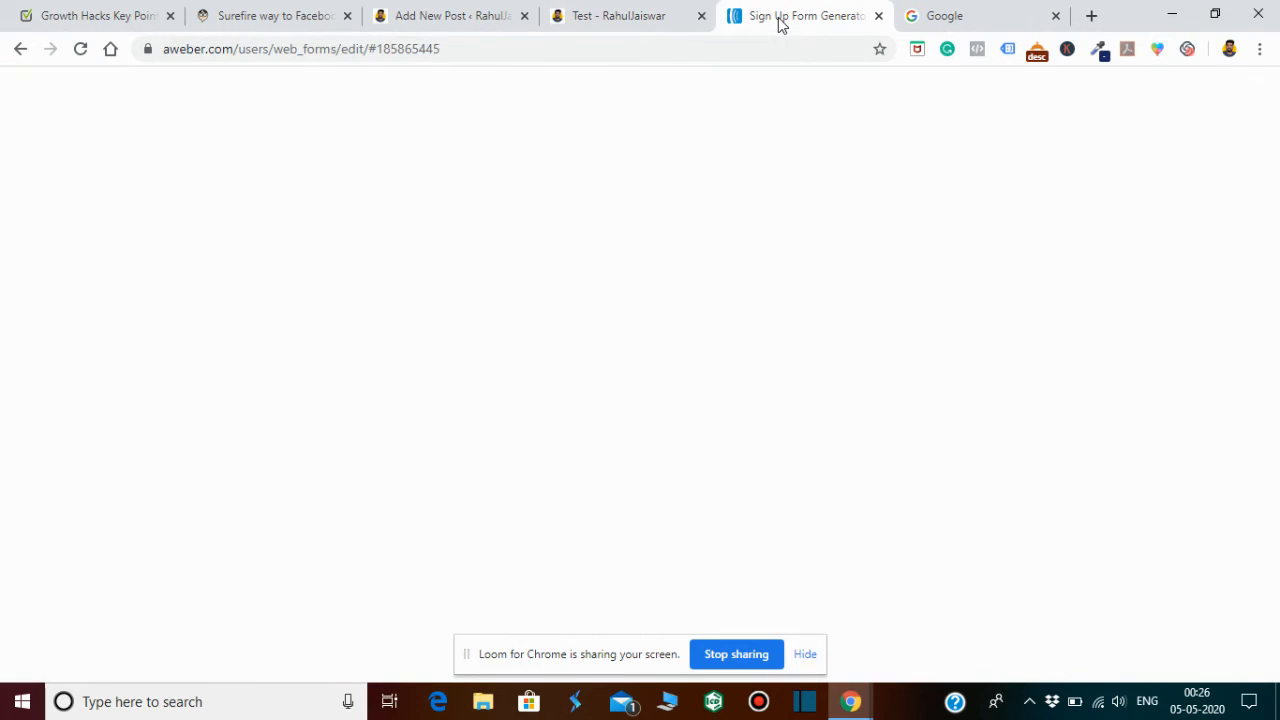
pyautogui.scroll(3, 1278, 275)
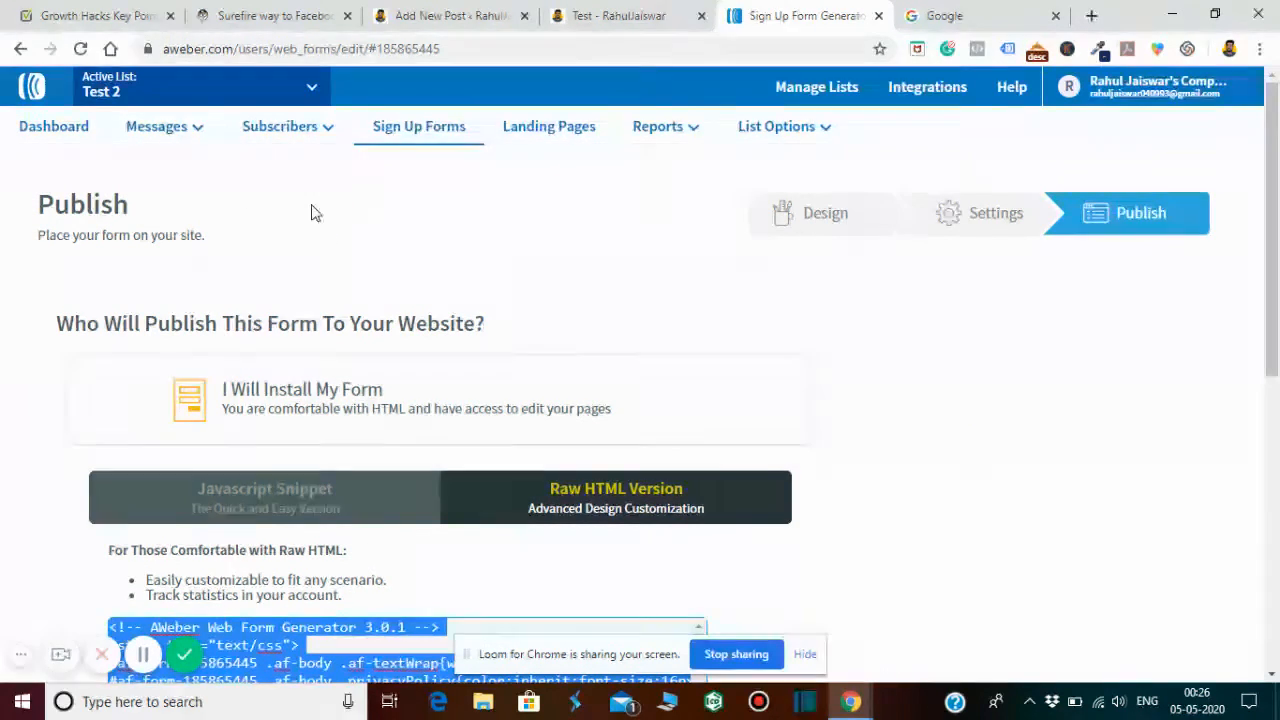
pyautogui.click(487, 211)
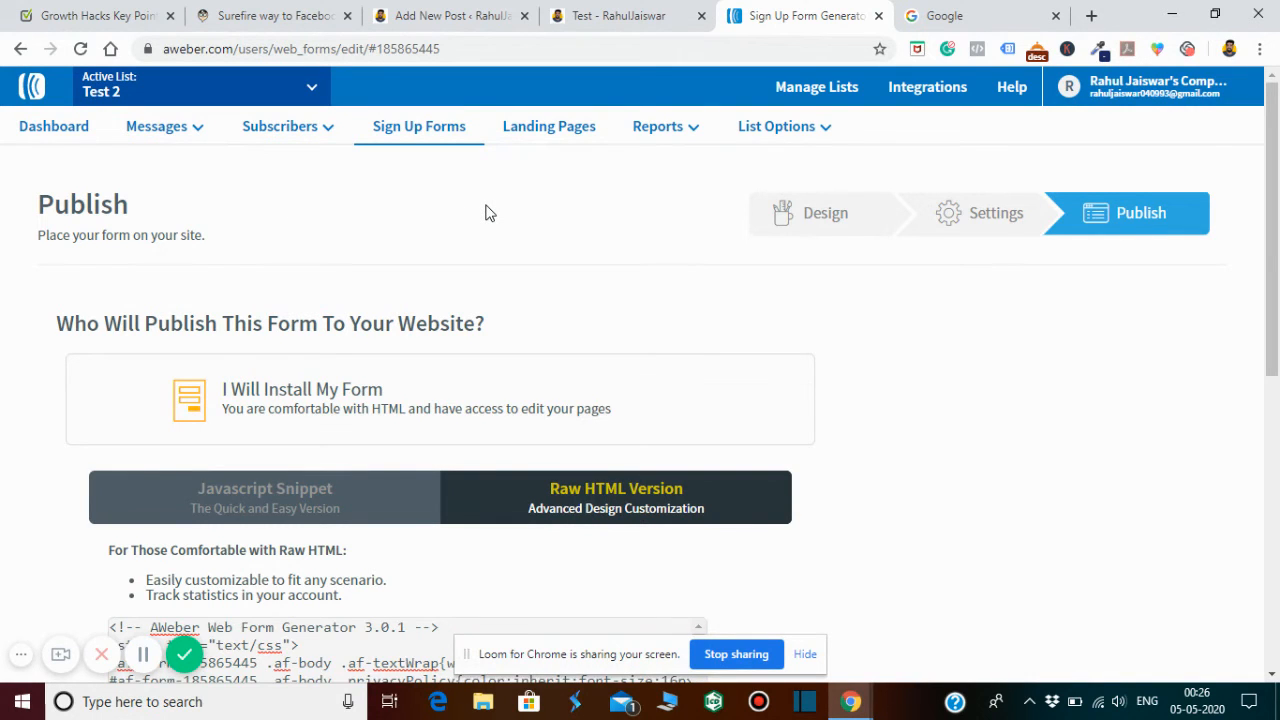
pyautogui.click(203, 133)
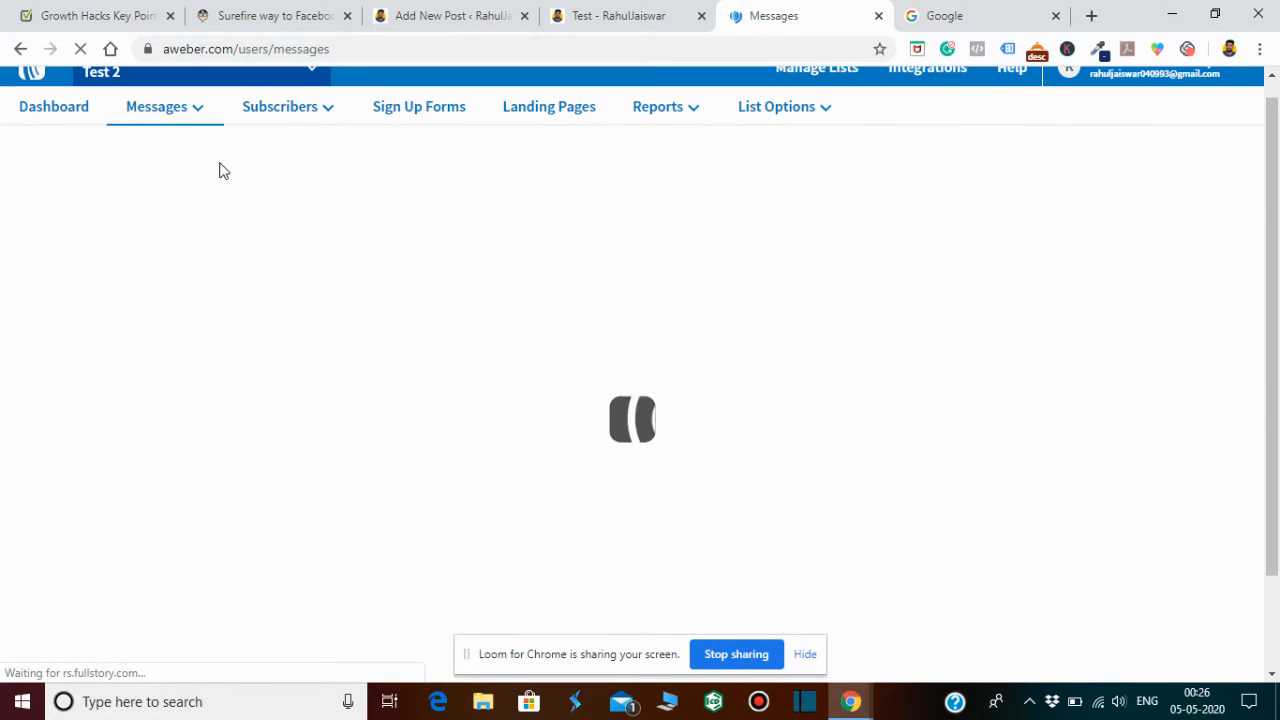
pyautogui.moveTo(199, 117)
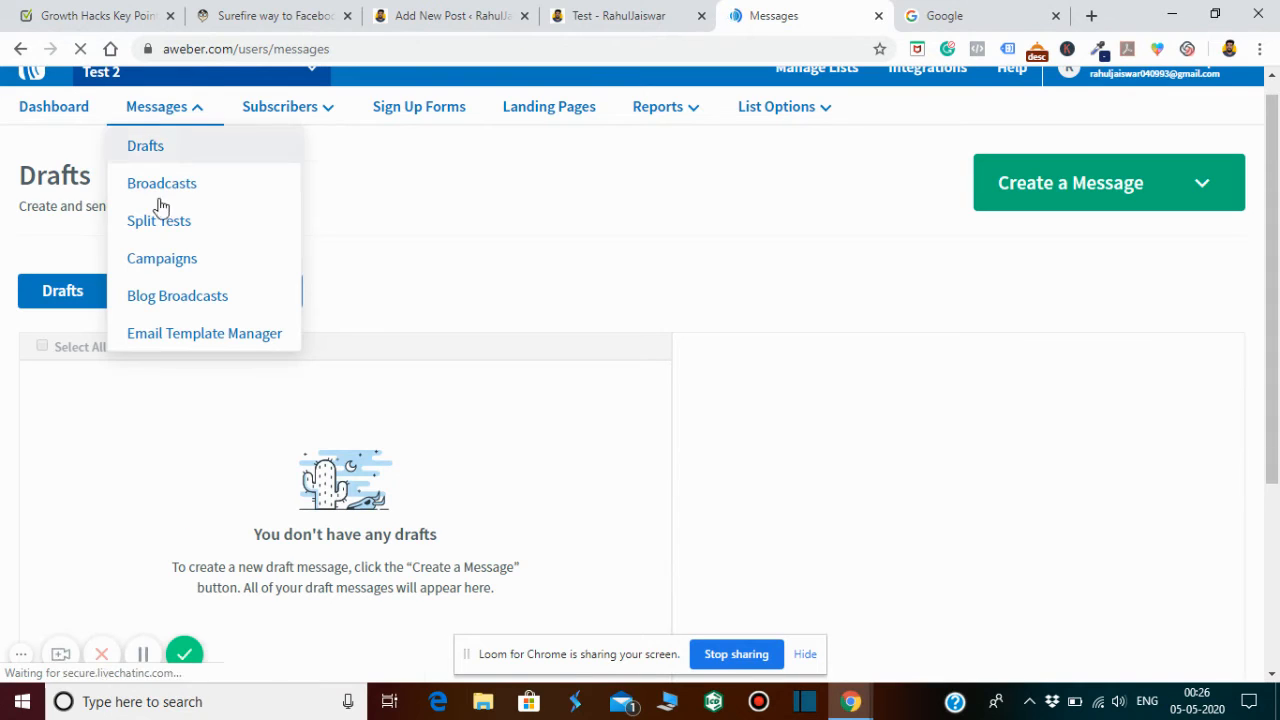
pyautogui.click(185, 259)
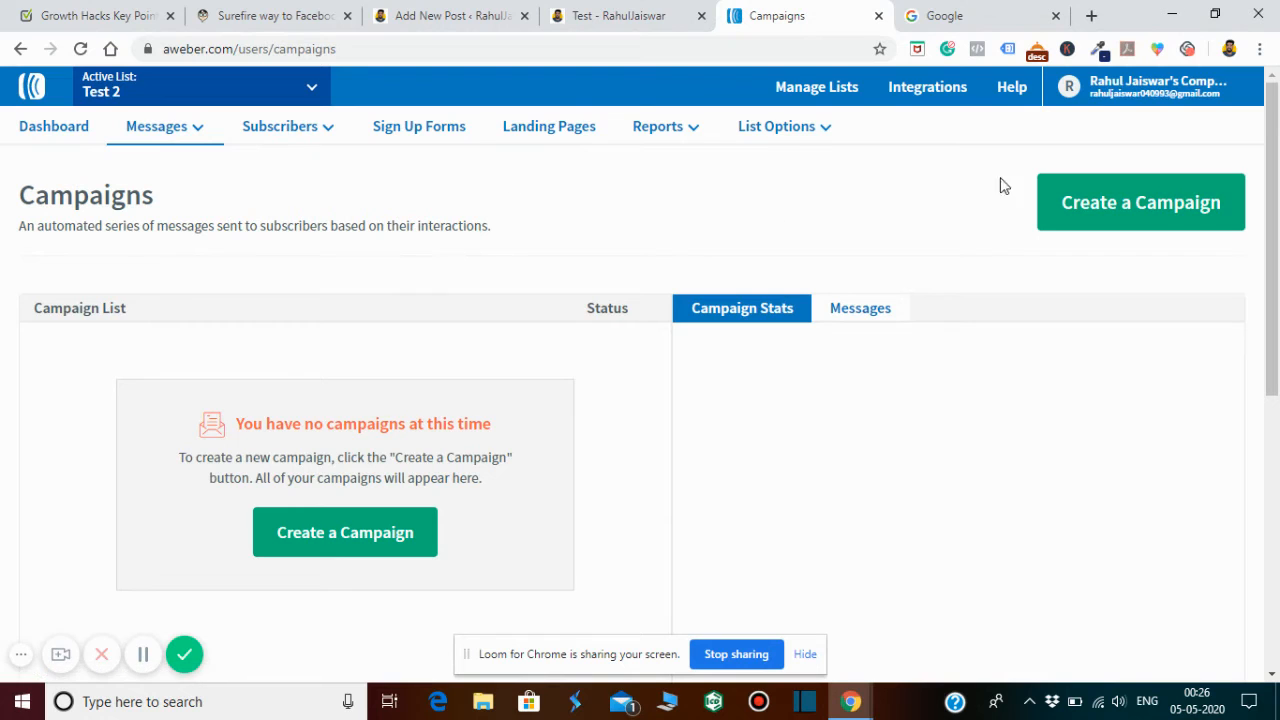
# Create a blank campaign named "test 2" and set its trigger to On Subscribe
pyautogui.click(1100, 206)
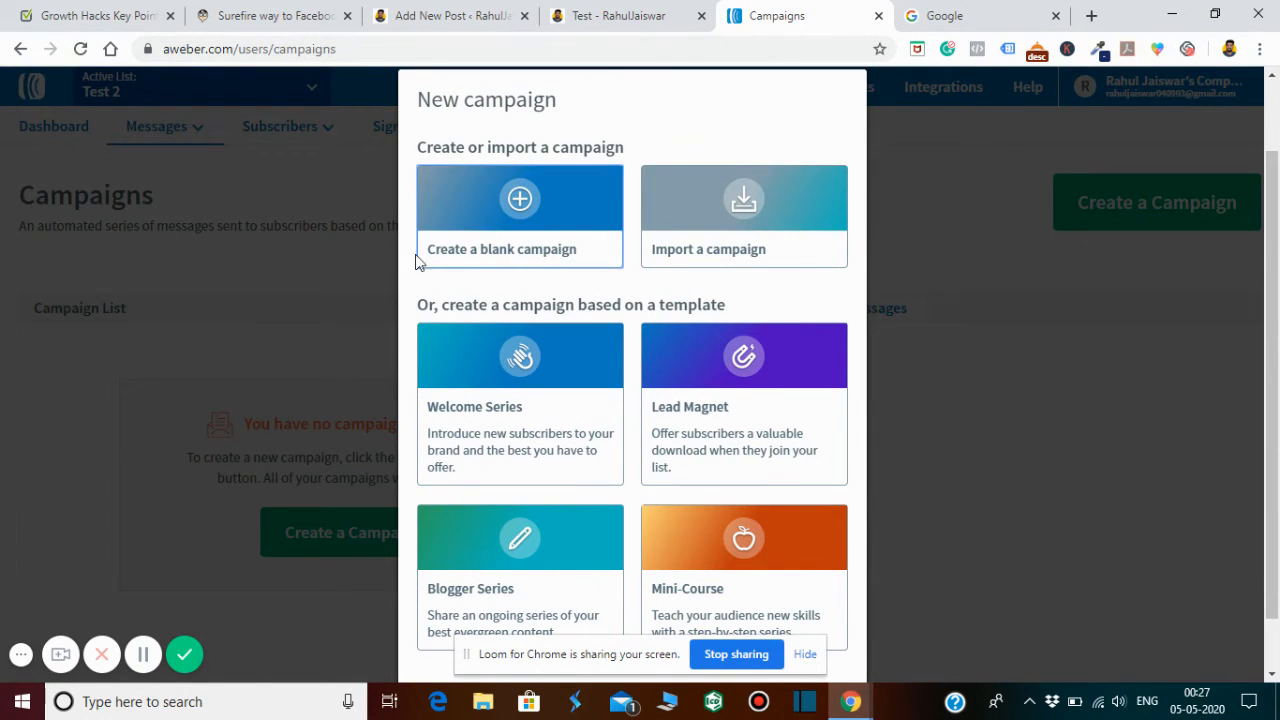
pyautogui.click(466, 232)
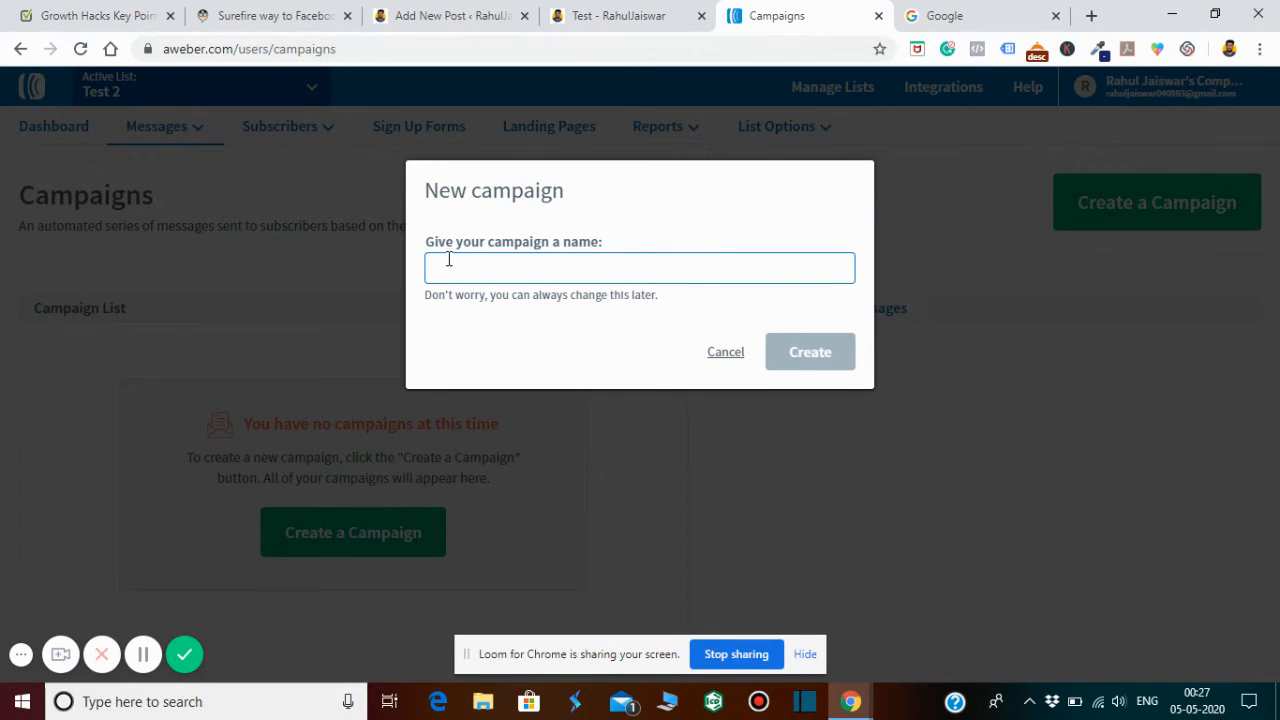
pyautogui.write('test 2')
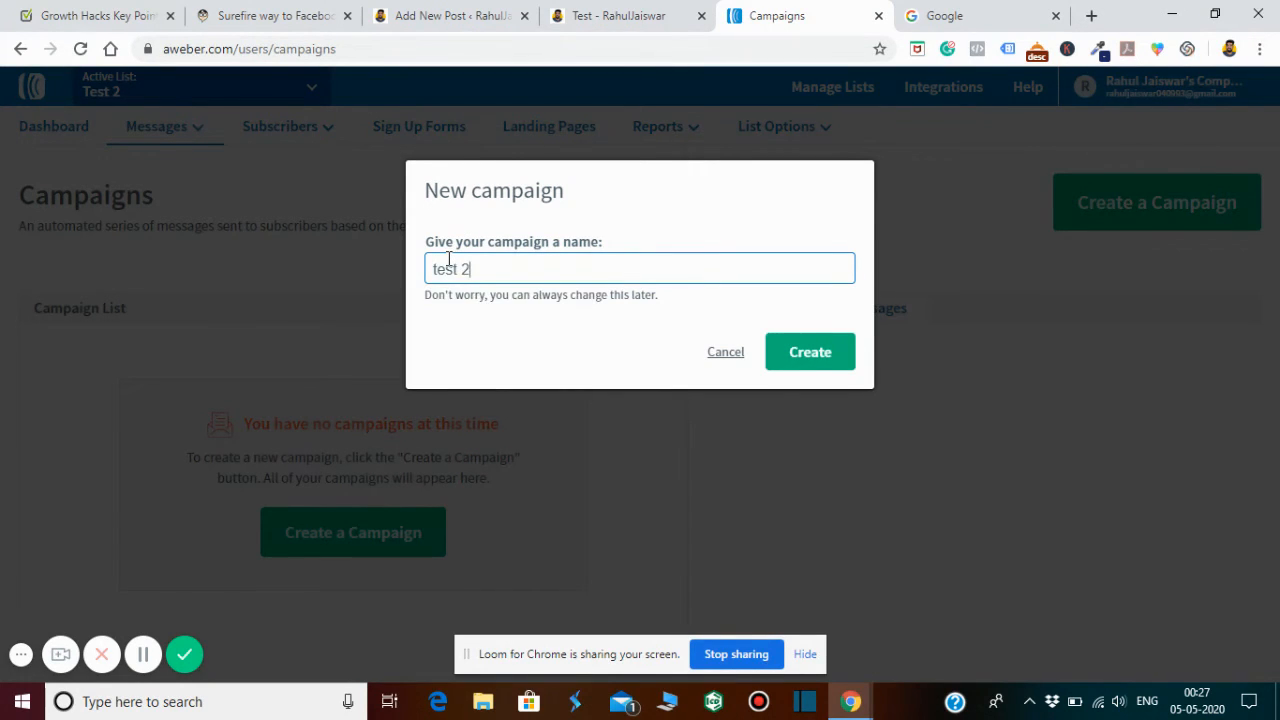
pyautogui.click(826, 354)
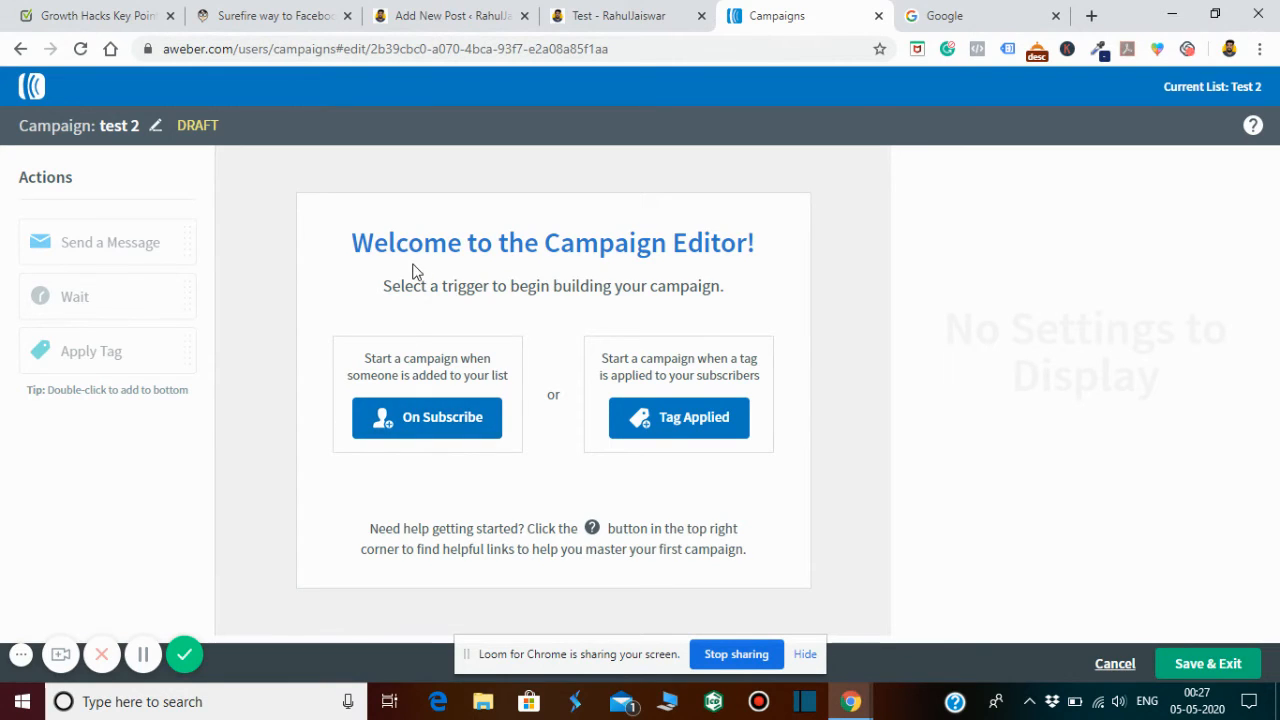
pyautogui.click(436, 416)
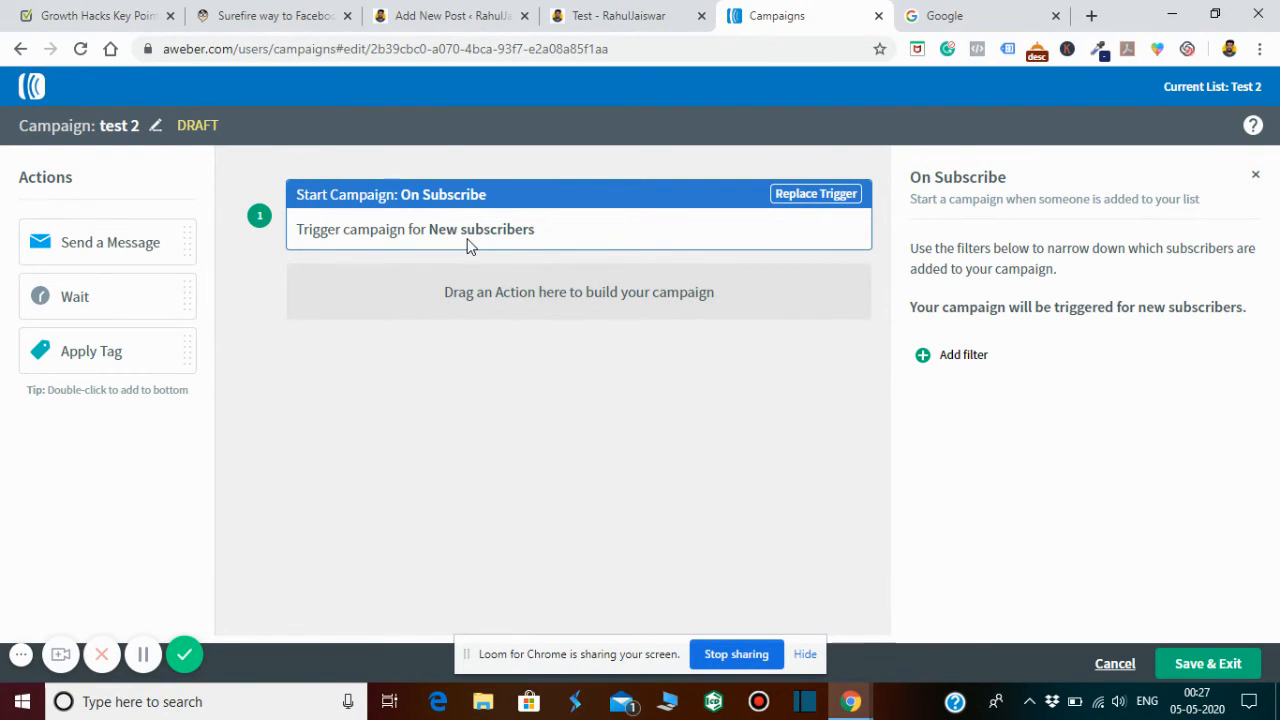
pyautogui.click(431, 403)
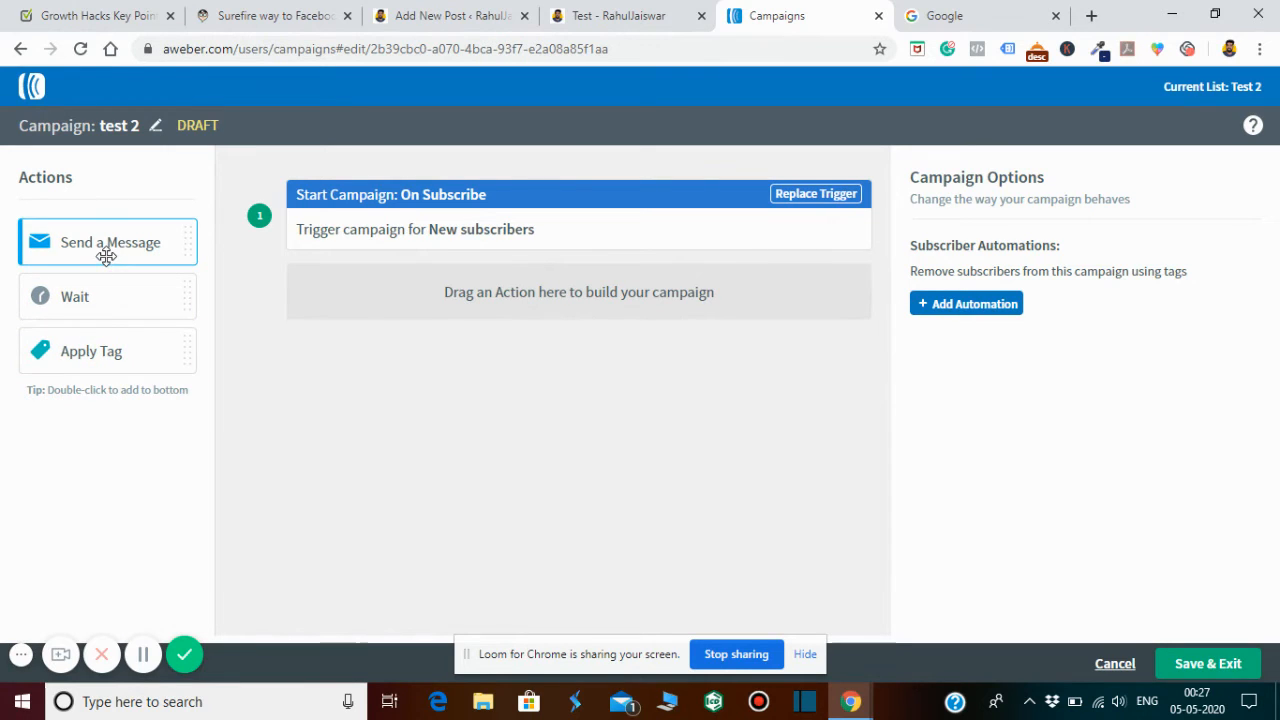
# Add a Send a Message action below the trigger and create its message with the Drag & Drop Email Builder
pyautogui.moveTo(108, 248); pyautogui.dragTo(534, 303)
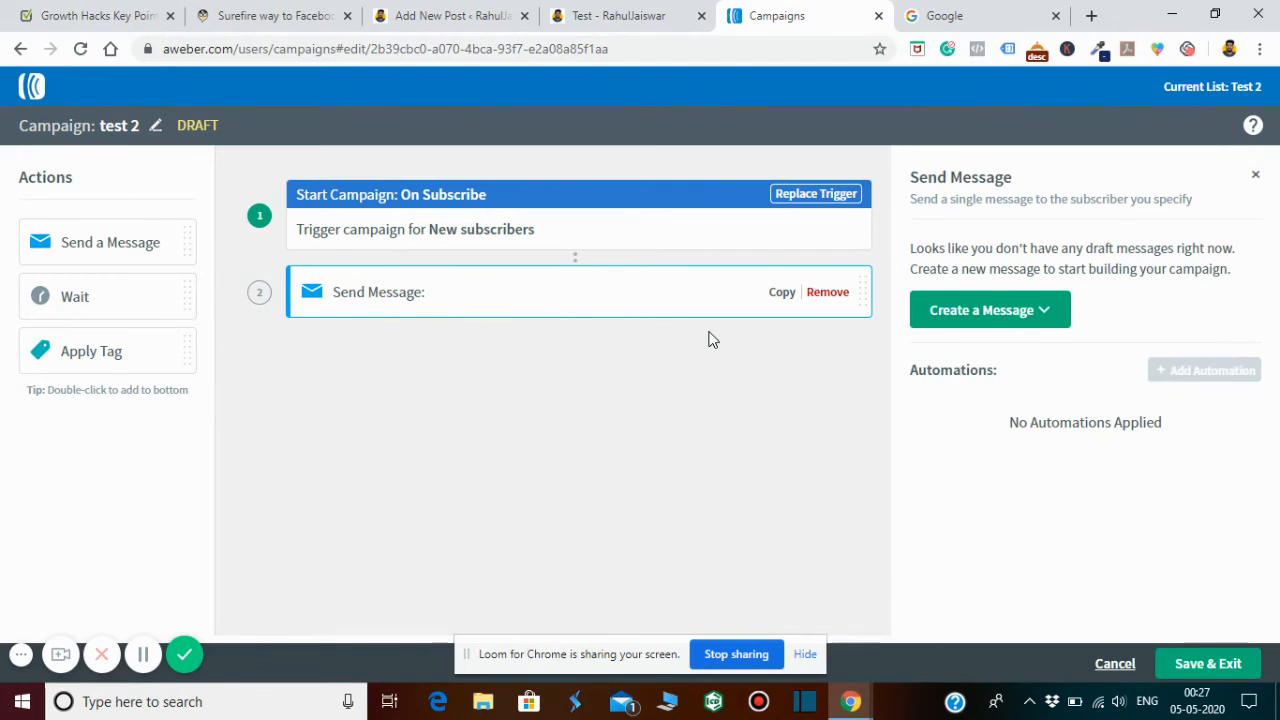
pyautogui.click(1048, 313)
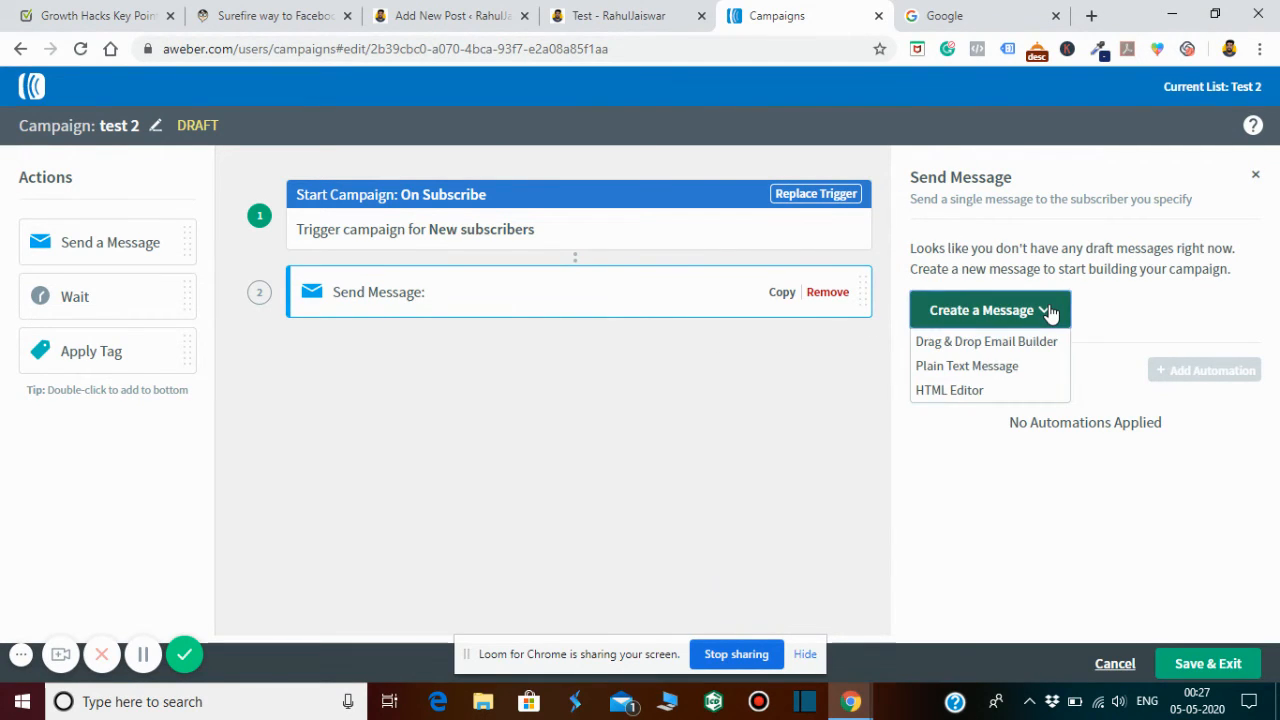
pyautogui.click(988, 343)
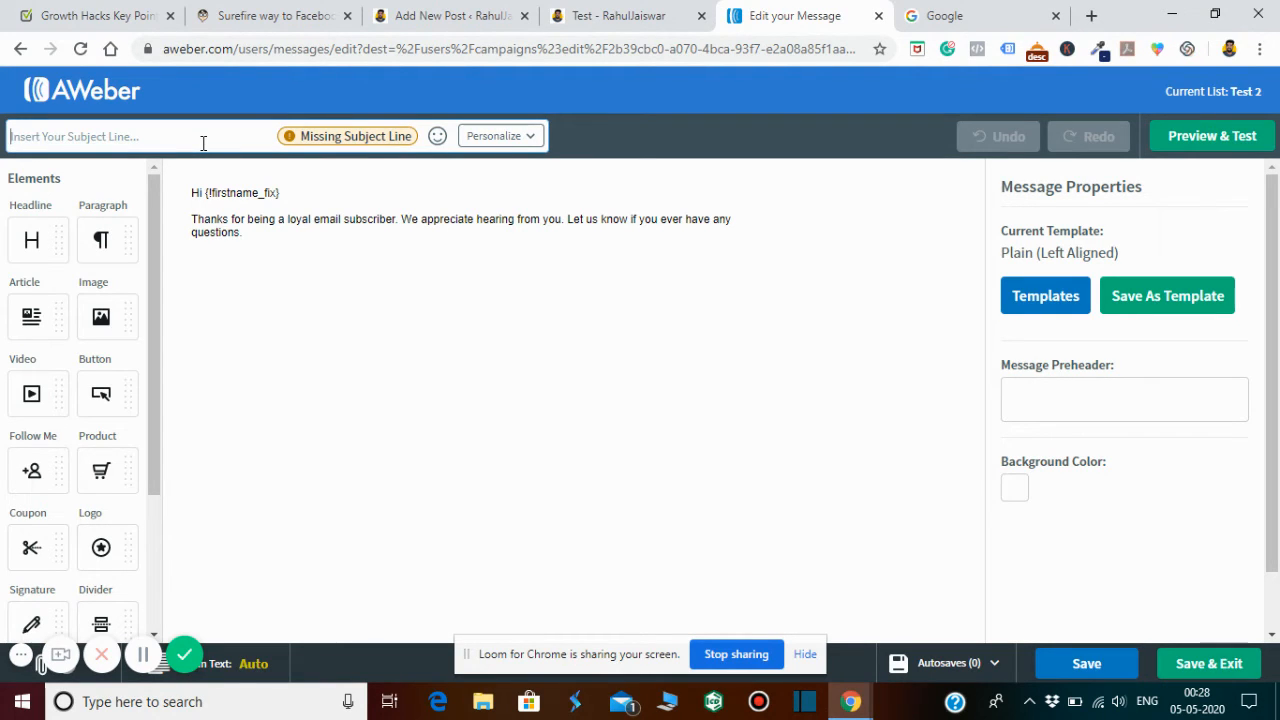
# Enter "welcome here is your ebook..." as the message's subject line
pyautogui.write('welcome')
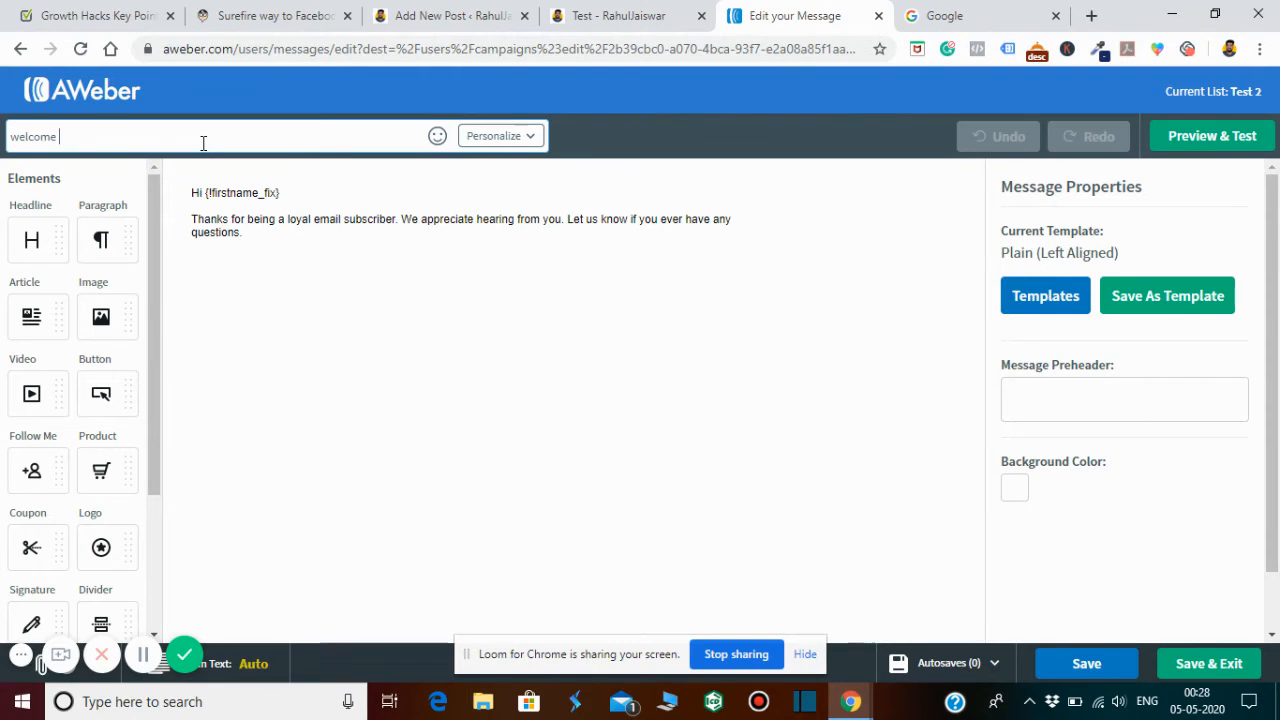
pyautogui.write(' here is your ebb')
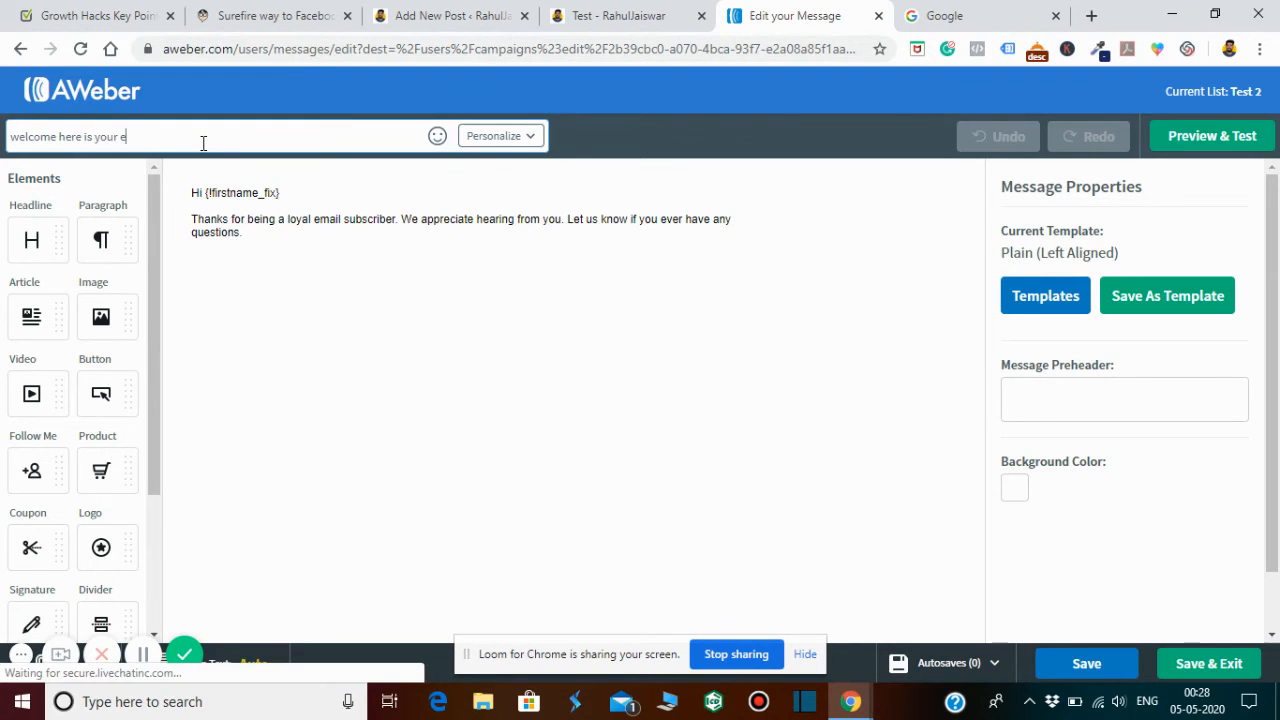
pyautogui.press('BackSpace')
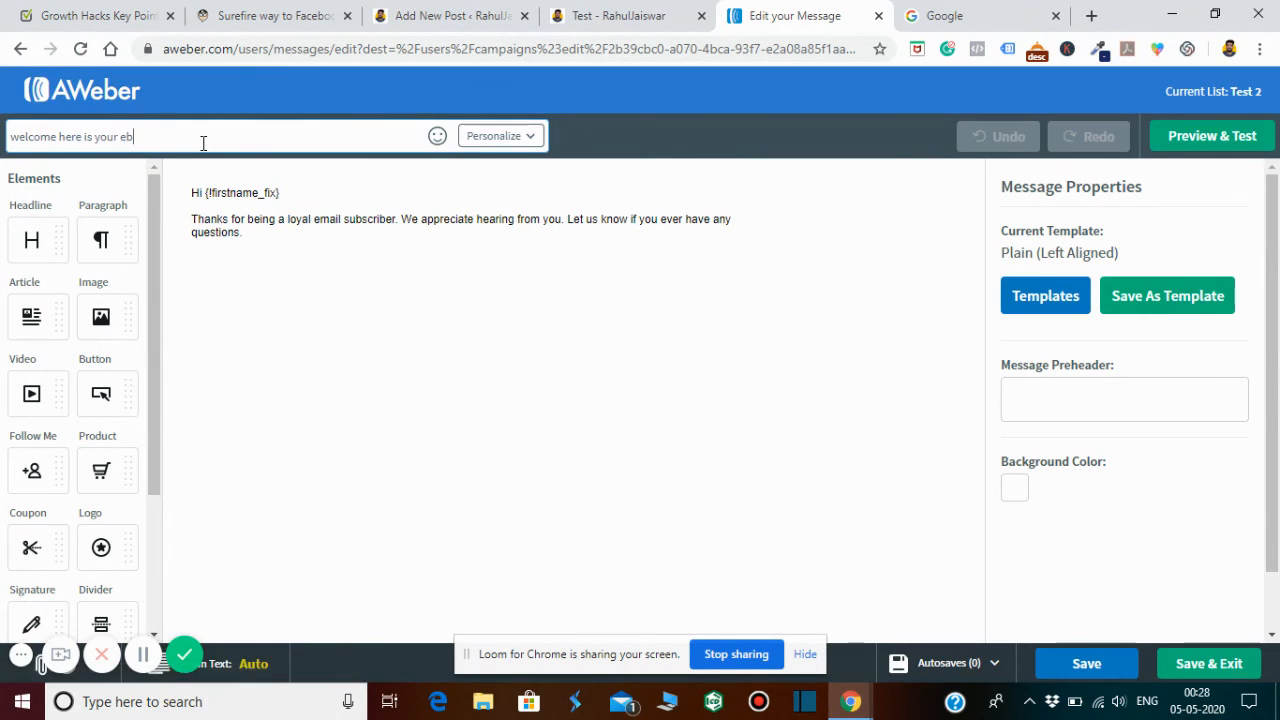
pyautogui.write('ook')
pyautogui.write('...')
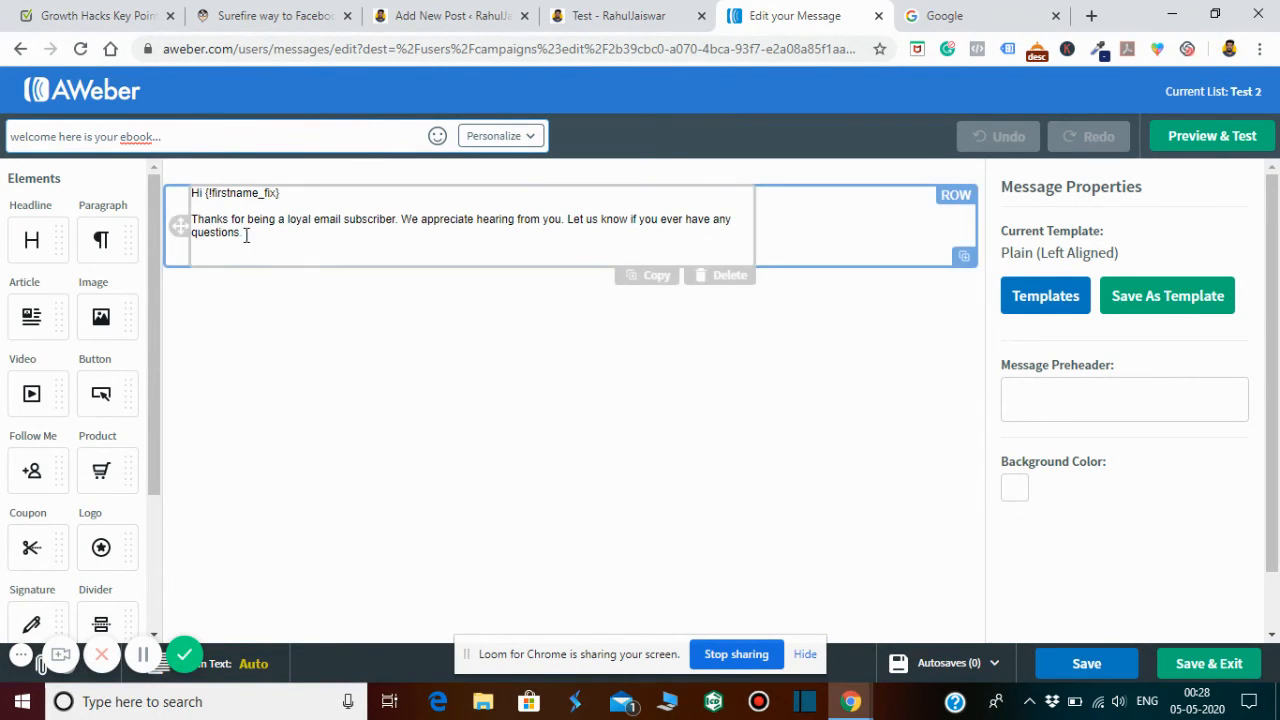
# Delete the default thank-you paragraph below the greeting and place the cursor in the emptied message body
pyautogui.moveTo(242, 234); pyautogui.dragTo(195, 222)
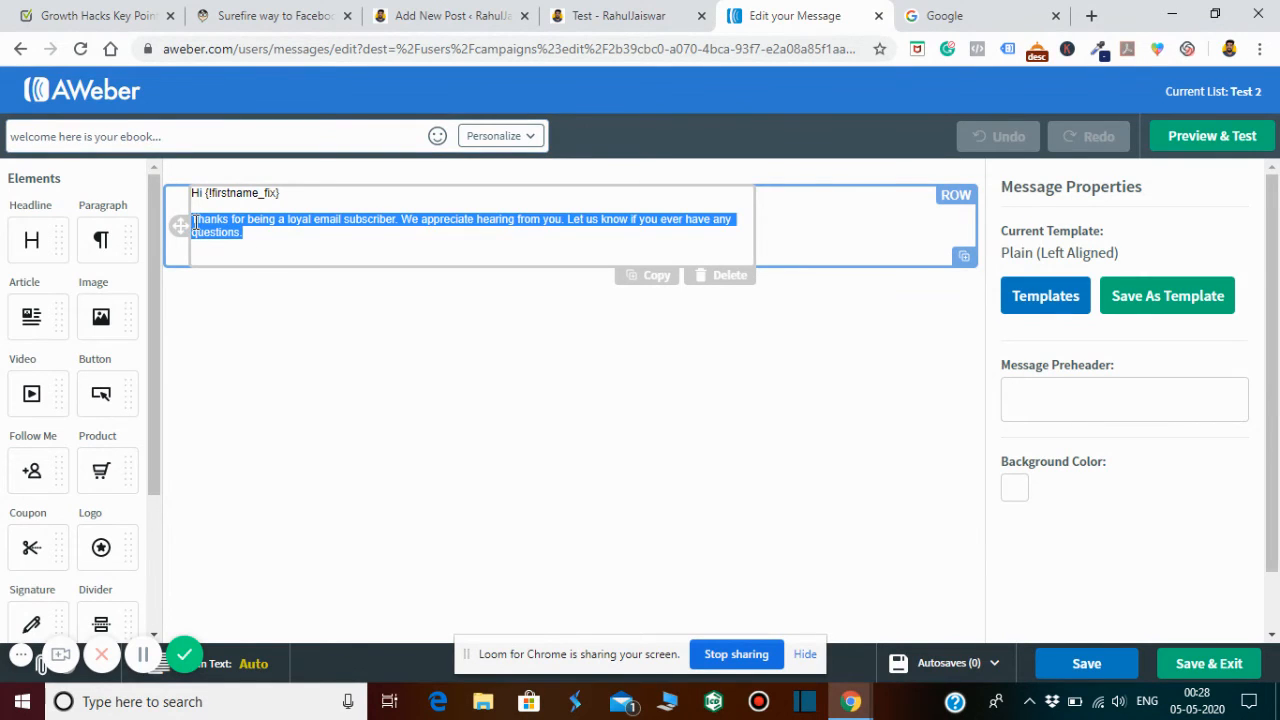
pyautogui.press('BackSpace')
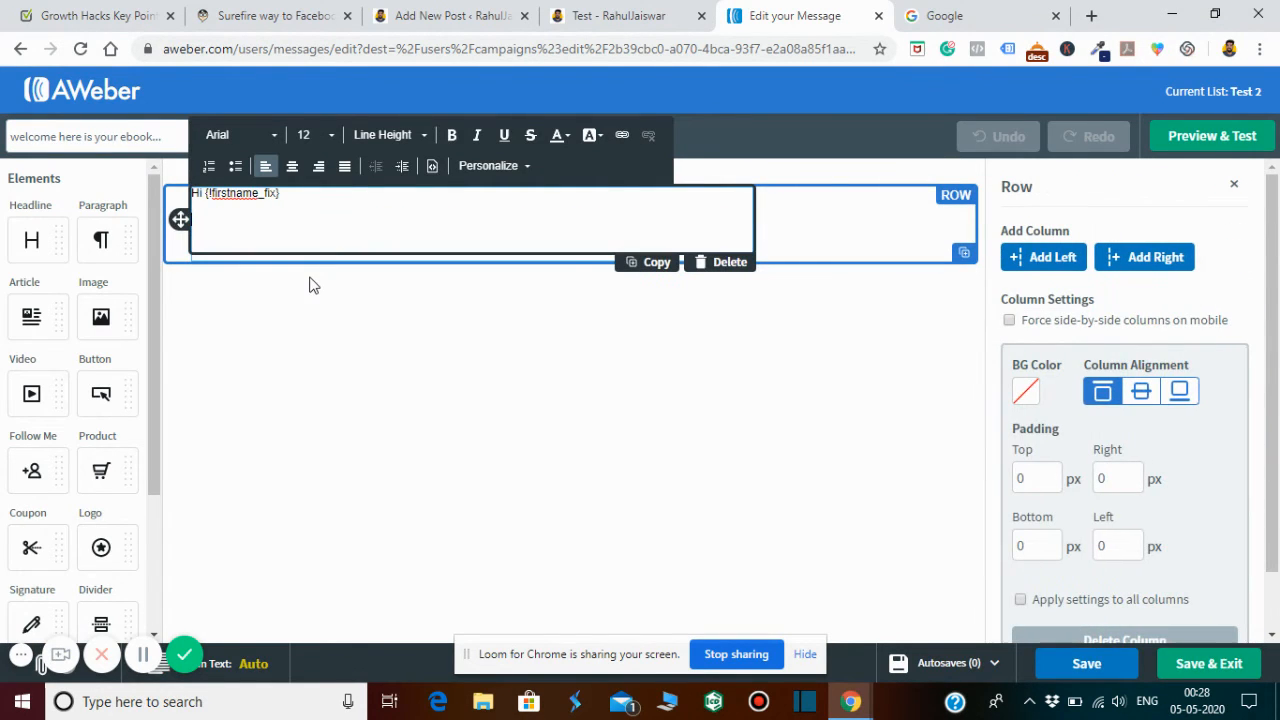
pyautogui.click(222, 210)
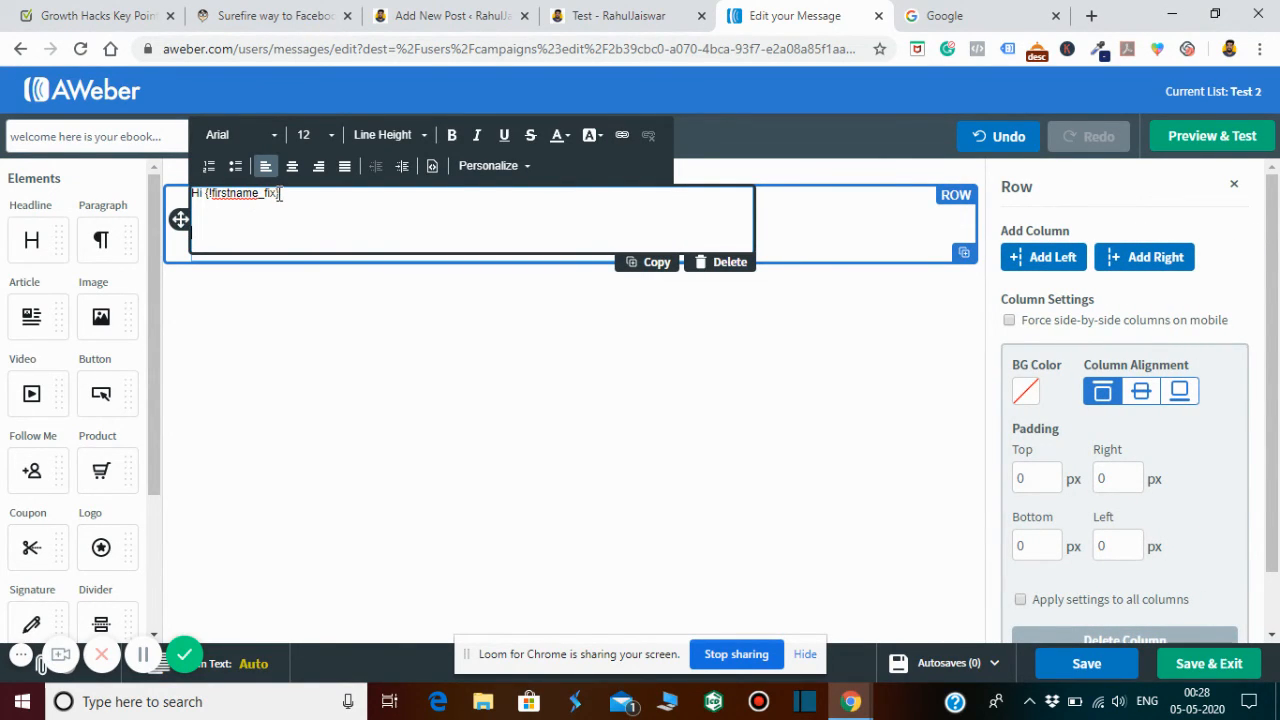
# Delete the first-name placeholder after "Hi" in the message greeting
pyautogui.doubleClick(212, 200)
pyautogui.click(212, 200)
pyautogui.click(325, 318)
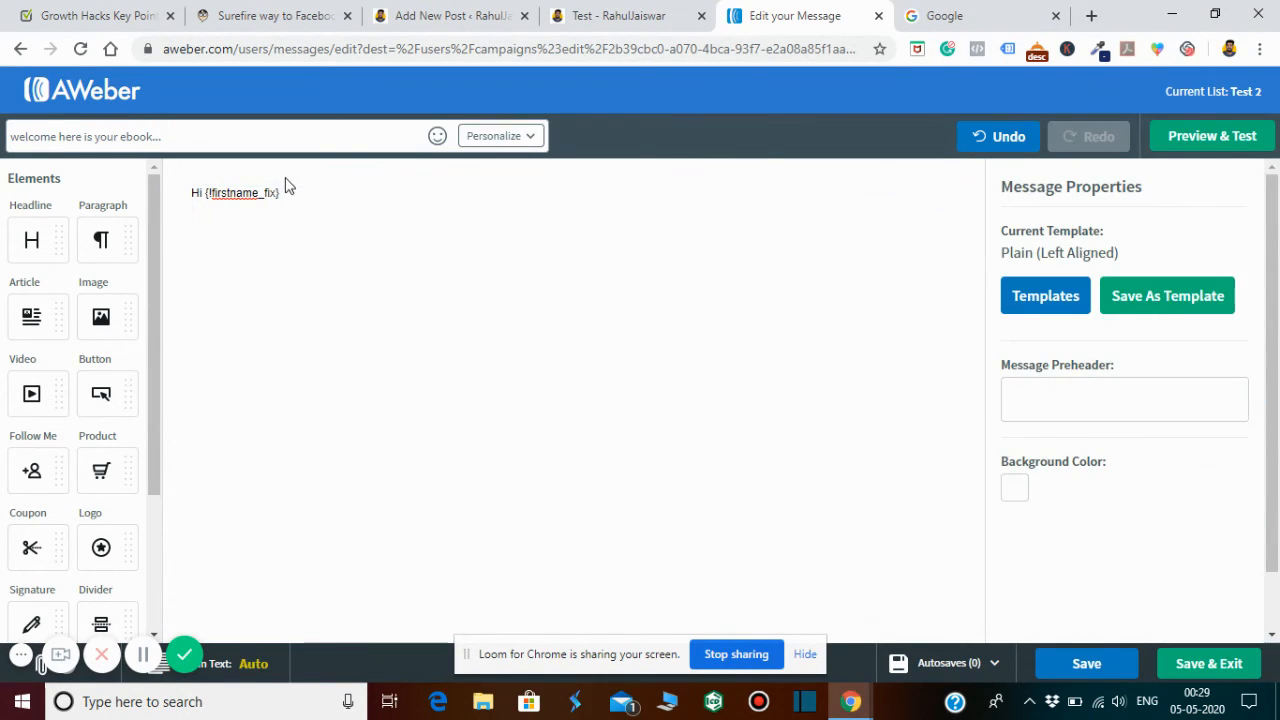
pyautogui.click(286, 190)
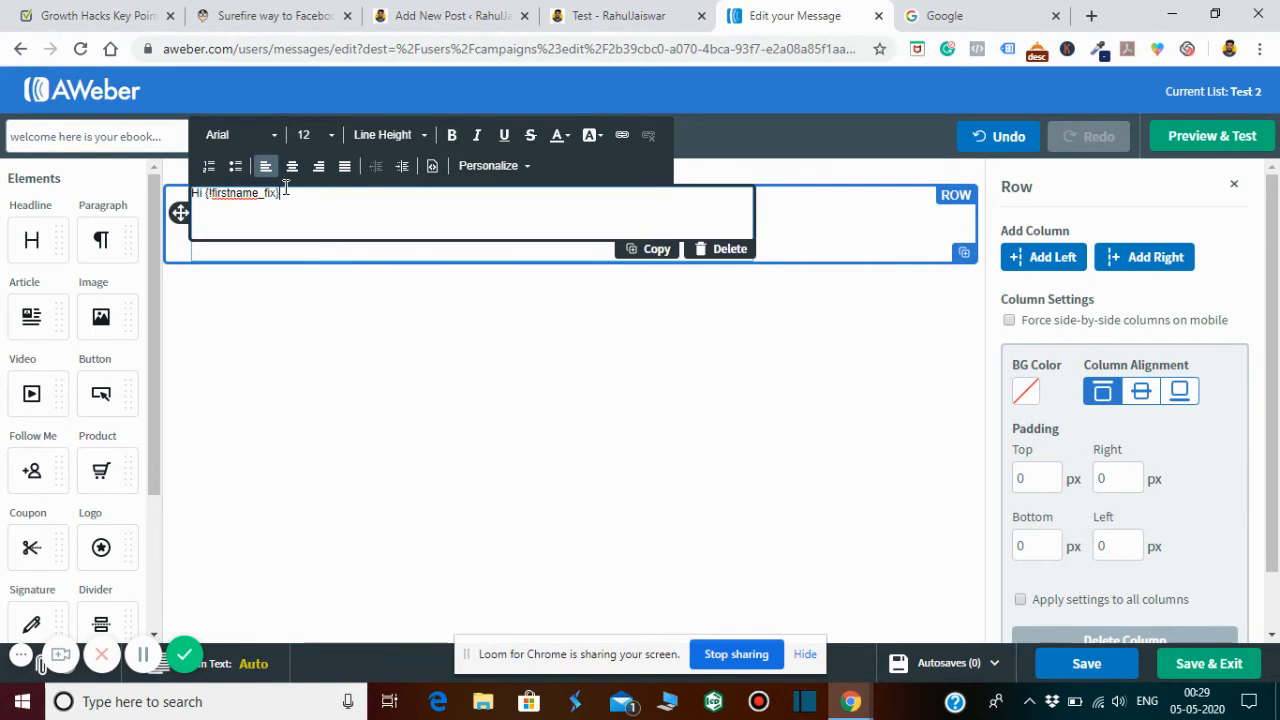
pyautogui.press('BackSpace')
pyautogui.press('BackSpace')
pyautogui.press('BackSpace')
pyautogui.press('BackSpace')
pyautogui.press('BackSpace')
pyautogui.press('BackSpace')
pyautogui.press('BackSpace')
pyautogui.press('BackSpace')
pyautogui.press('BackSpace')
pyautogui.press('BackSpace')
pyautogui.press('BackSpace')
pyautogui.press('BackSpace')
pyautogui.press('BackSpace')
pyautogui.press('BackSpace')
pyautogui.press('BackSpace')
pyautogui.press('BackSpace')
# Personalize the greeting after "Hi" with the subscriber's First Name field and start a new paragraph below it
pyautogui.click(524, 168)
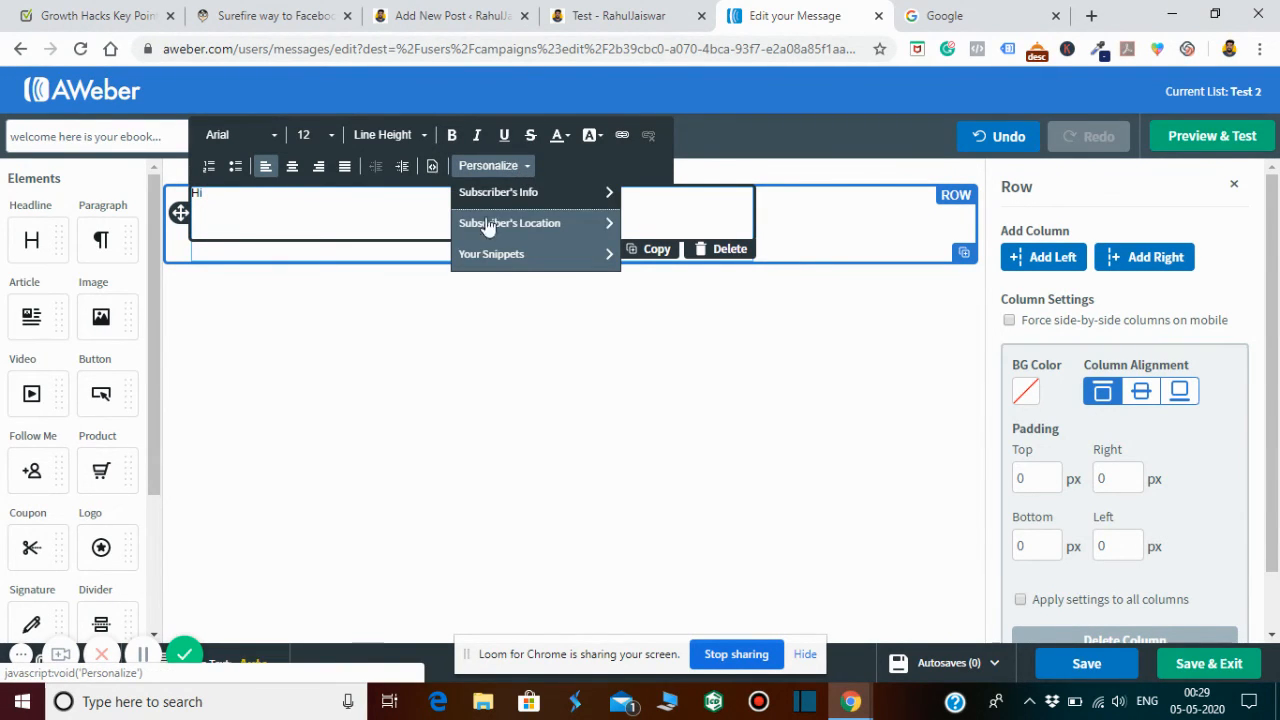
pyautogui.click(610, 192)
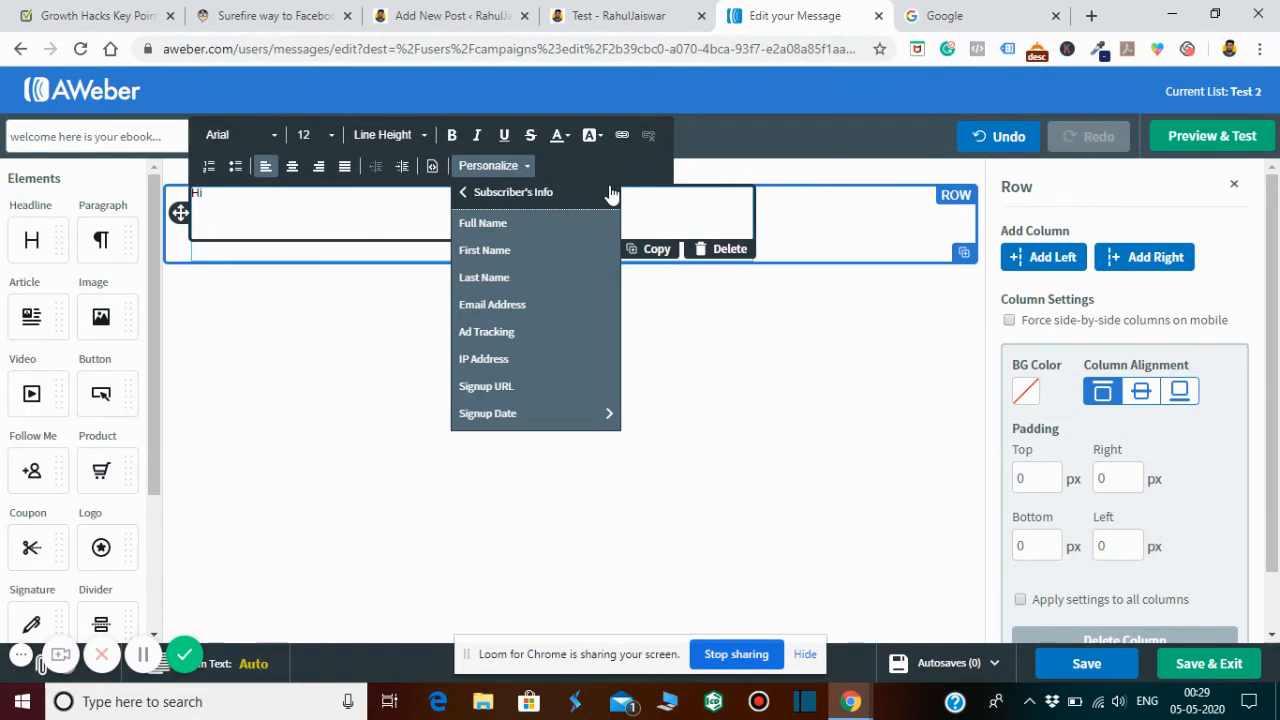
pyautogui.click(506, 250)
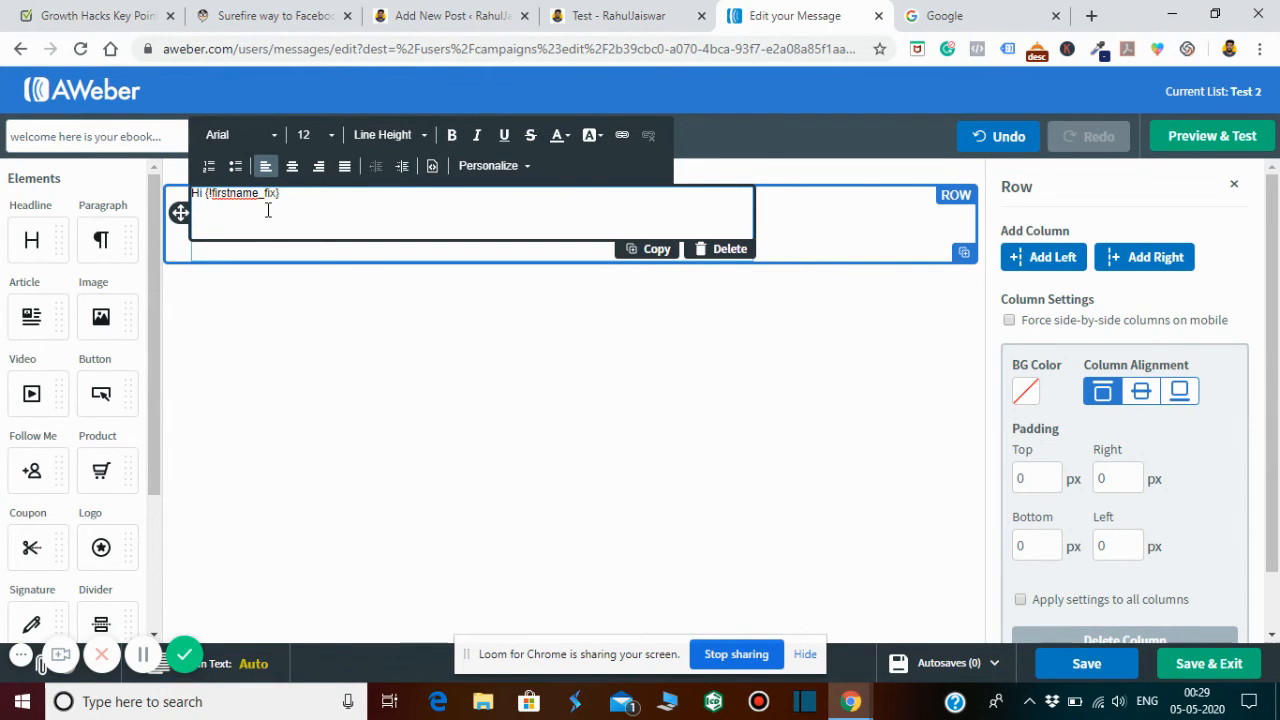
pyautogui.press('Return')
pyautogui.press('Return')
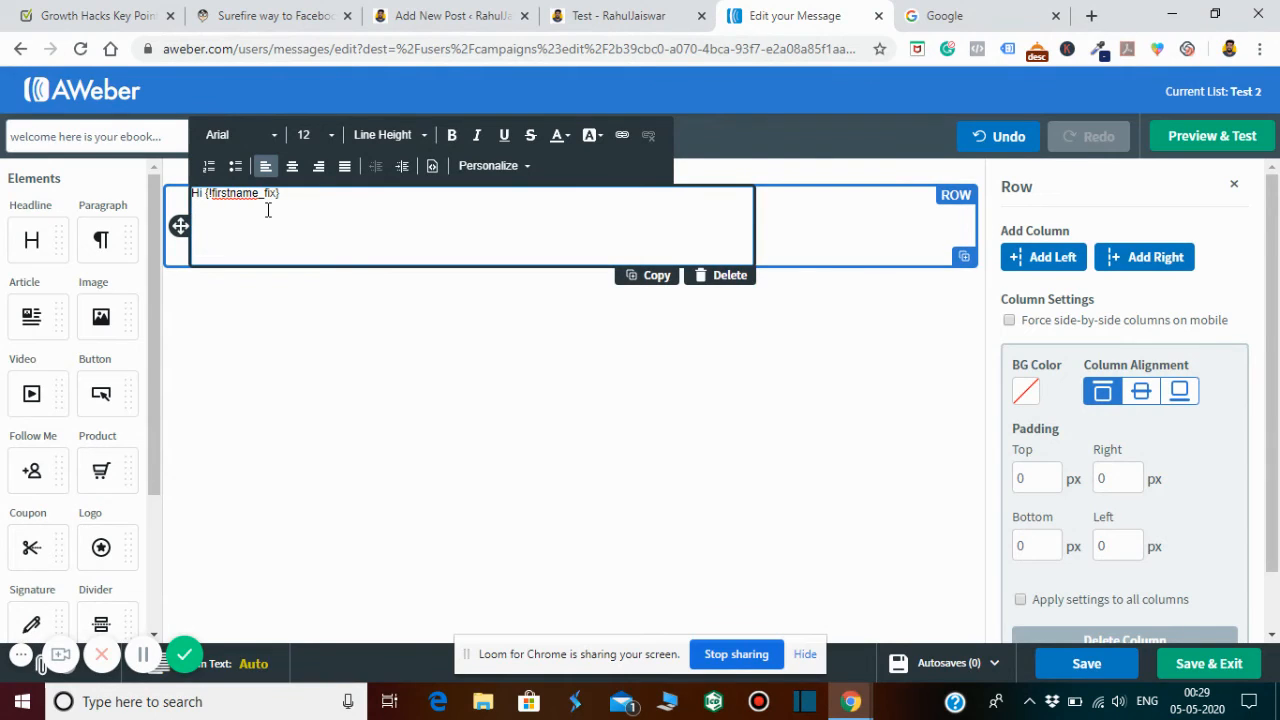
pyautogui.write('kjnfgjnkjdkgf')
pyautogui.press('BackSpace')
pyautogui.press('BackSpace')
pyautogui.press('BackSpace')
pyautogui.press('BackSpace')
pyautogui.press('BackSpace')
pyautogui.press('BackSpace')
pyautogui.press('BackSpace')
pyautogui.press('BackSpace')
pyautogui.press('BackSpace')
pyautogui.press('BackSpace')
# Write "thaks for subscribing here is your ebook" as the body line below the greeting
pyautogui.write('thnaks ')
pyautogui.write('for subscr')
pyautogui.write('ining')
pyautogui.press('BackSpace')
pyautogui.press('BackSpace')
pyautogui.press('BackSpace')
pyautogui.press('BackSpace')
pyautogui.press('BackSpace')
pyautogui.write('ibing')
pyautogui.click(200, 221)
pyautogui.press('Delete')
pyautogui.click(326, 220)
pyautogui.write('is your')
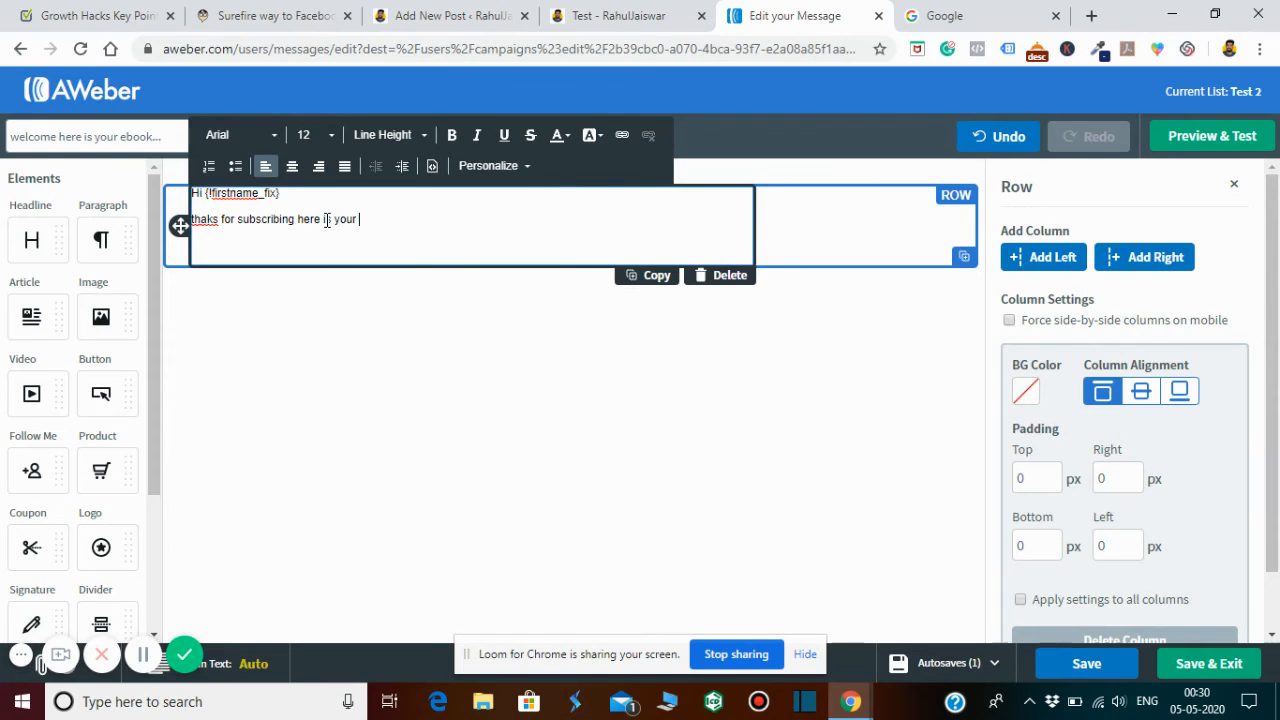
pyautogui.write(' ebook')
# Add "click here" as a separate paragraph below the ebook line, with a blank line between them
pyautogui.press('Return')
pyautogui.write('click')
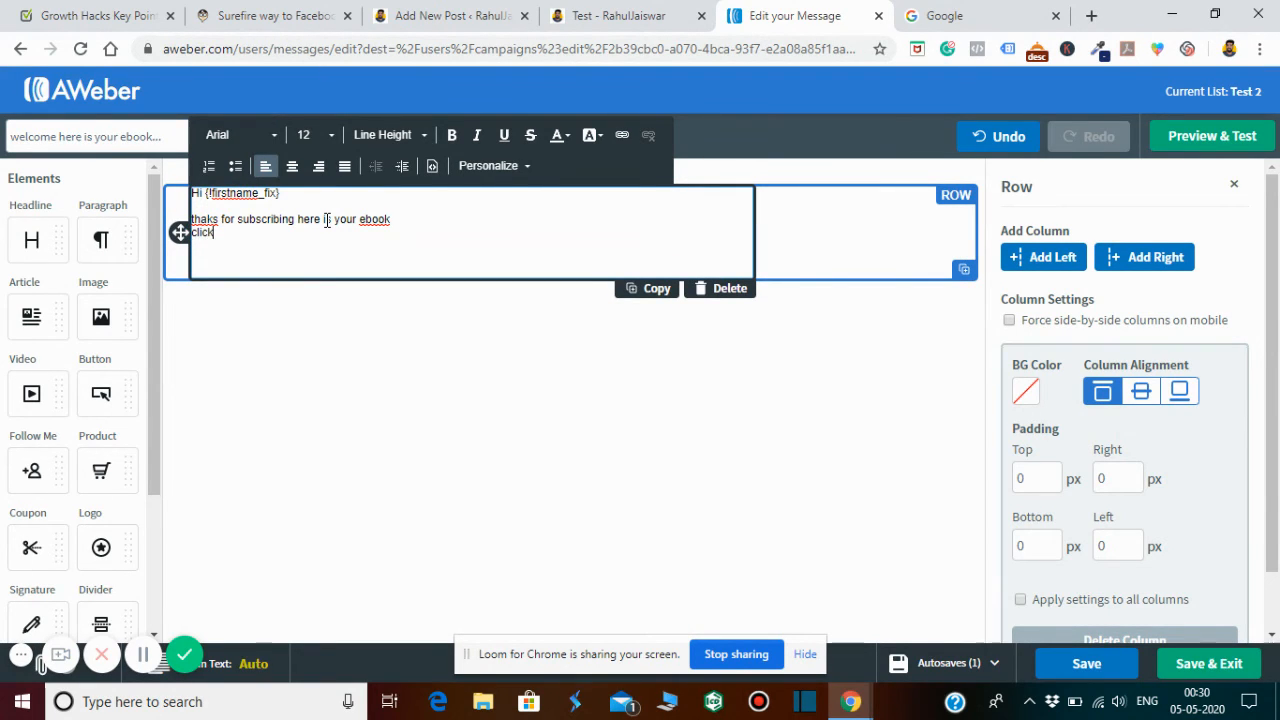
pyautogui.write('here')
pyautogui.click(217, 234)
pyautogui.press('Return')
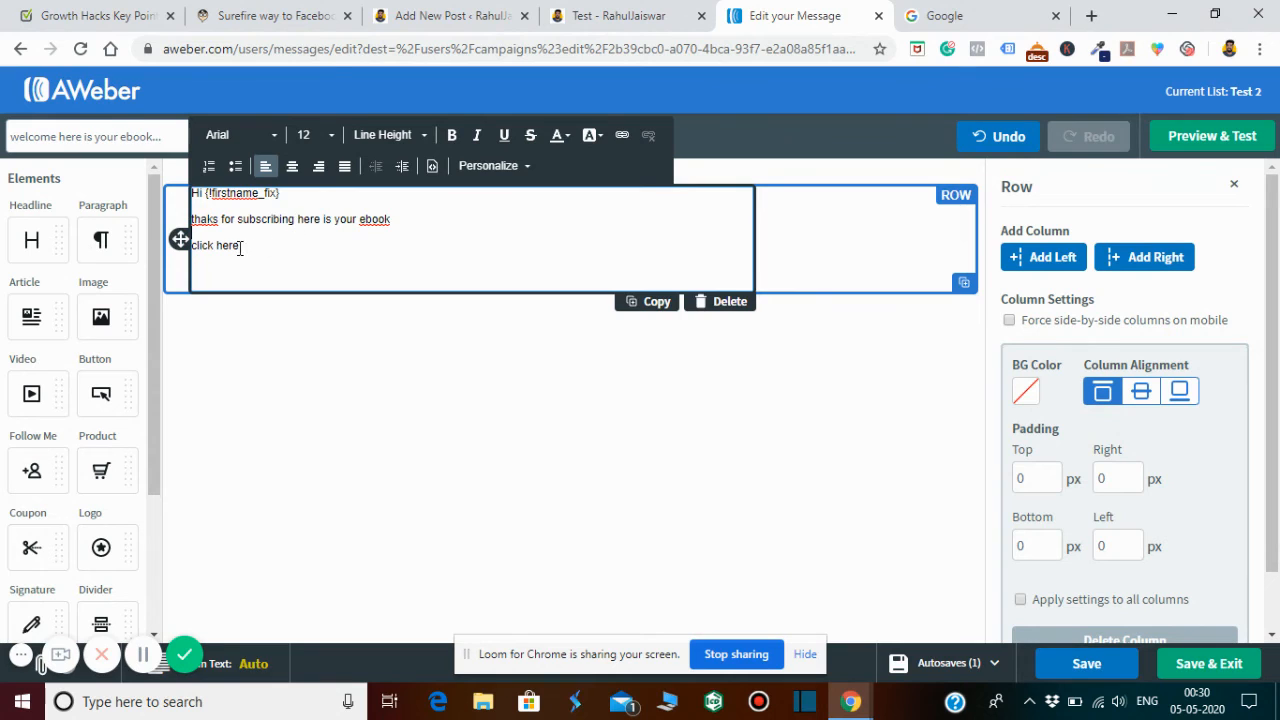
pyautogui.moveTo(238, 247); pyautogui.dragTo(183, 249)
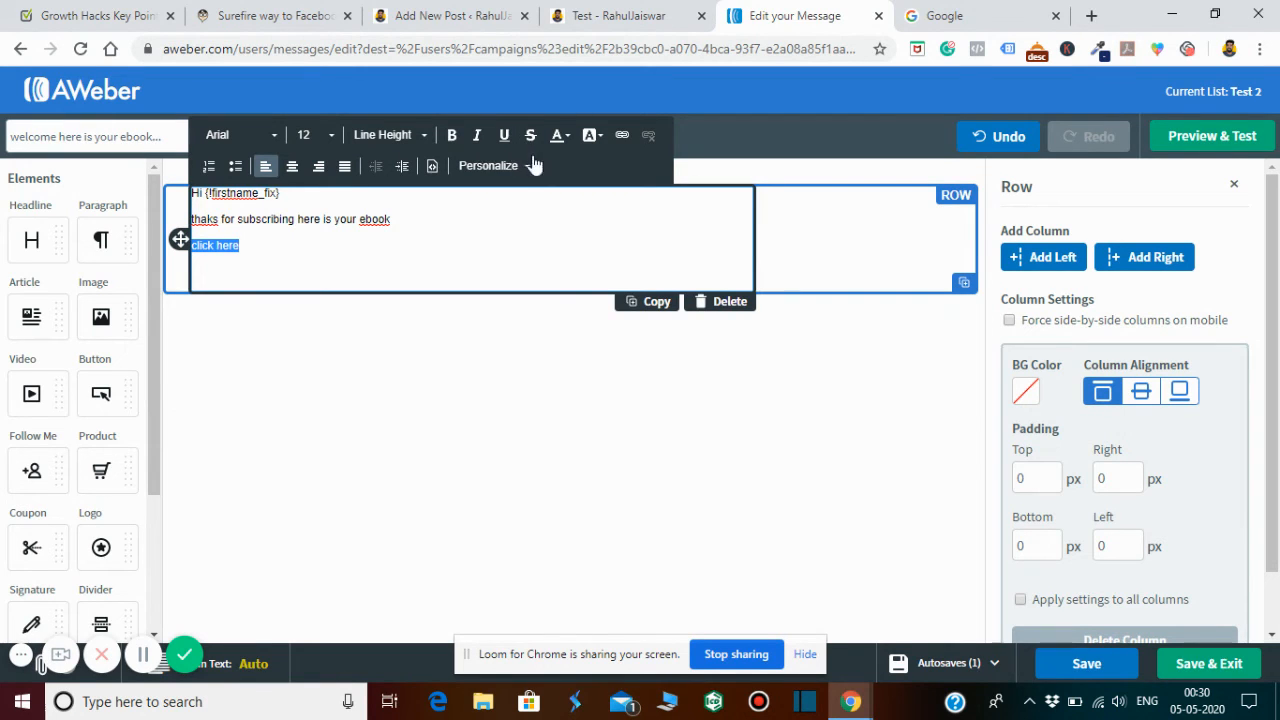
pyautogui.click(622, 136)
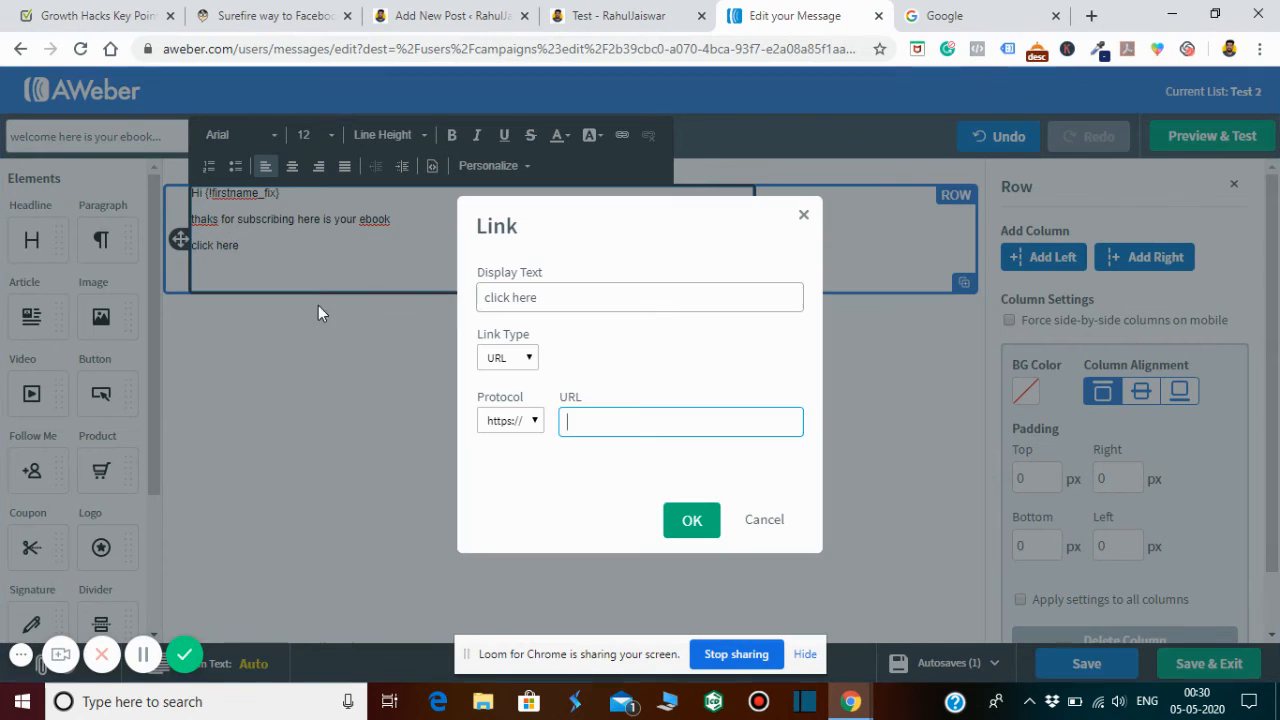
pyautogui.click(805, 216)
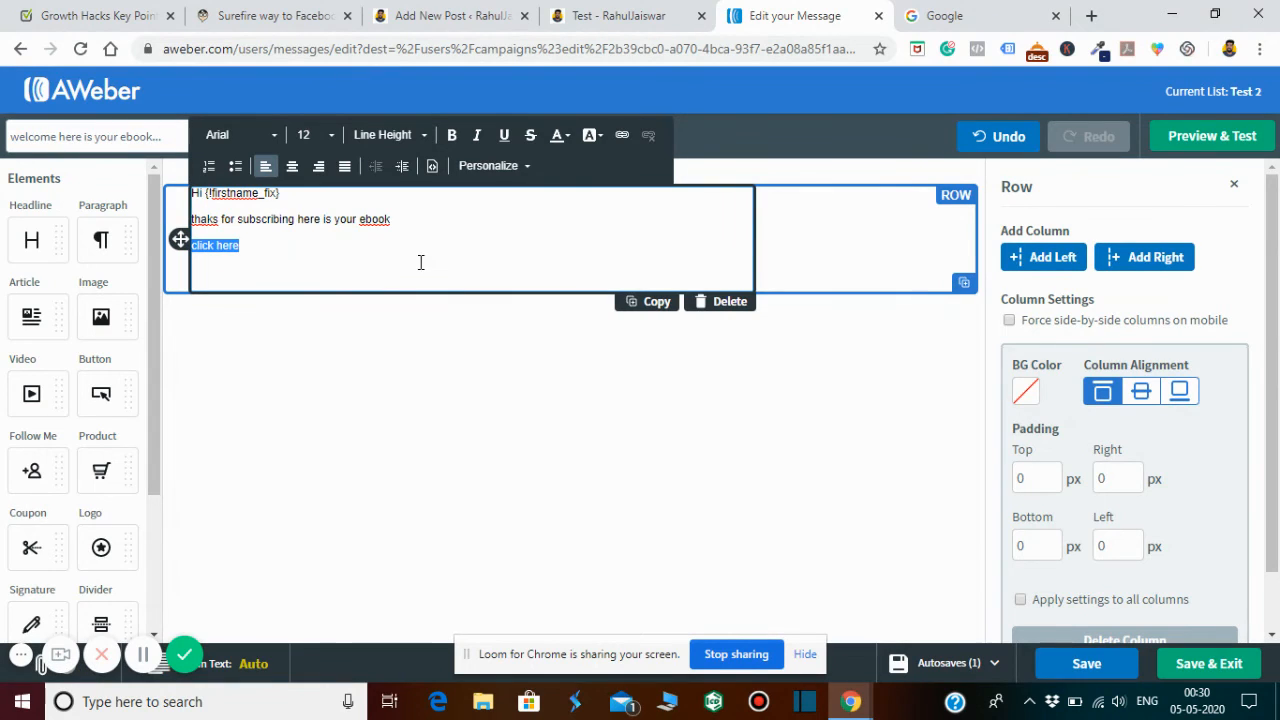
# Try out an Image element below the "click here" text and delete it from the message
pyautogui.click(360, 257)
pyautogui.press('Return')
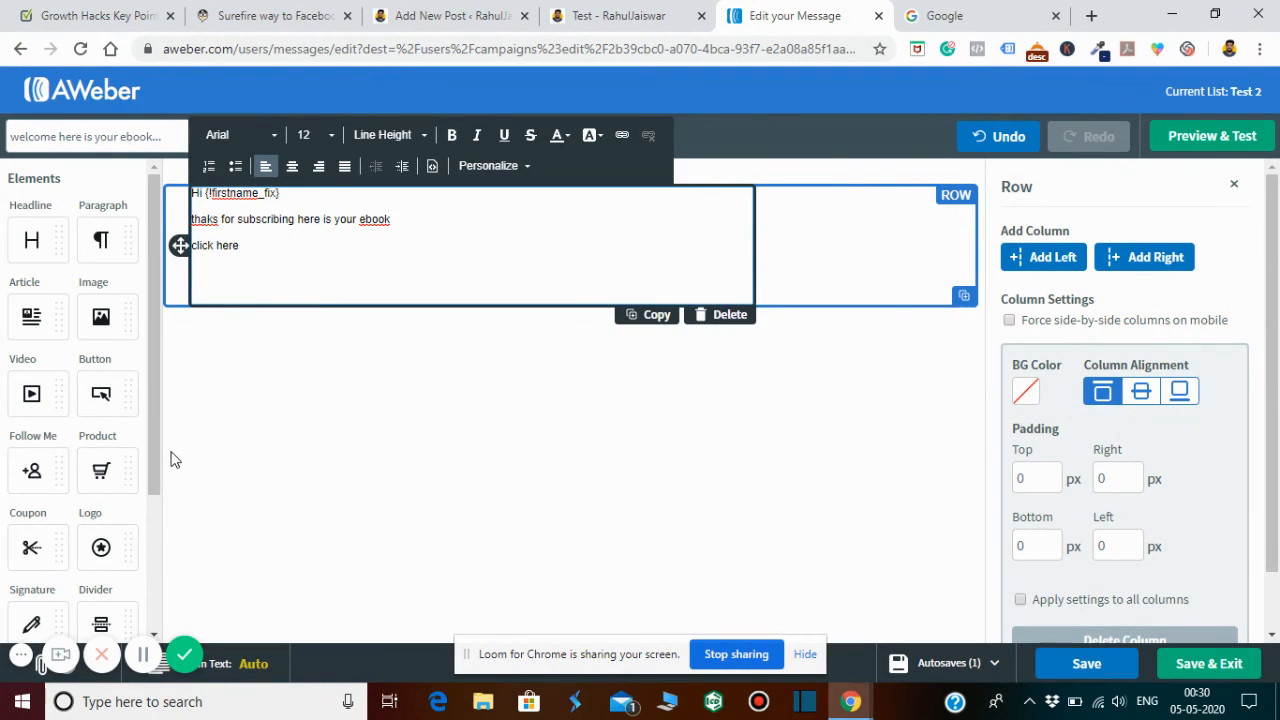
pyautogui.moveTo(154, 448); pyautogui.dragTo(154, 351)
pyautogui.moveTo(104, 306); pyautogui.dragTo(409, 272)
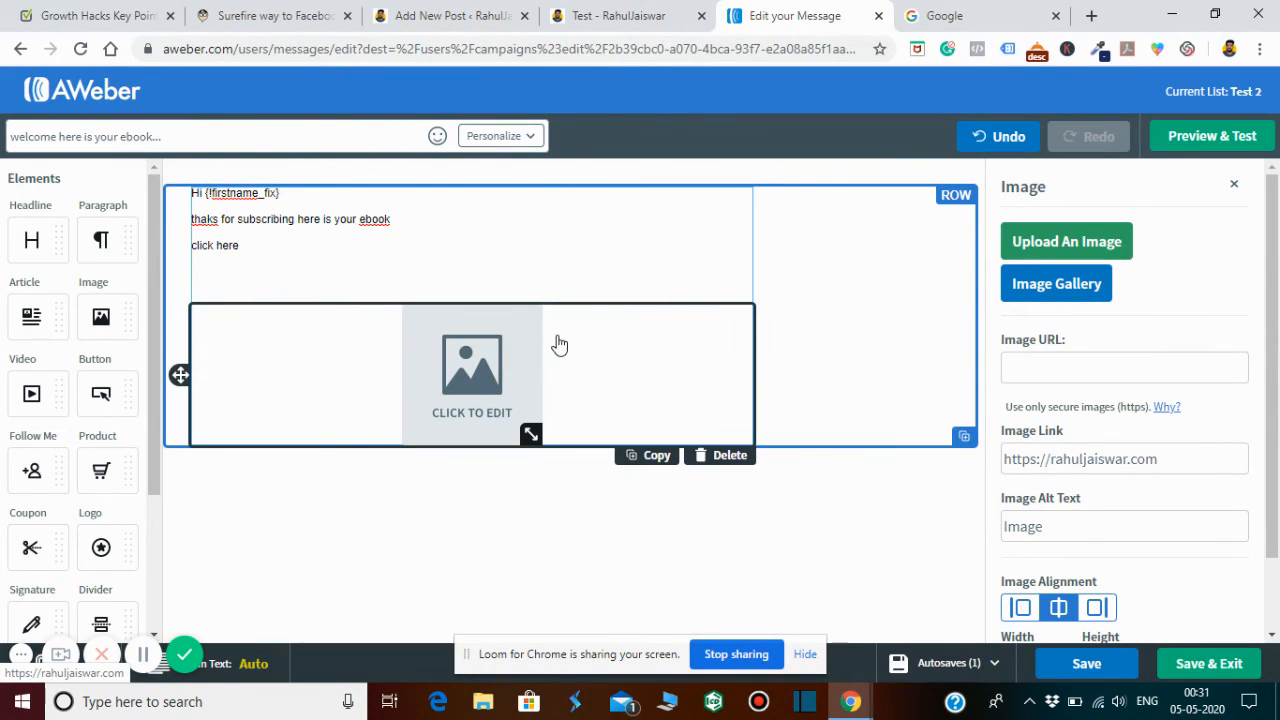
pyautogui.click(726, 456)
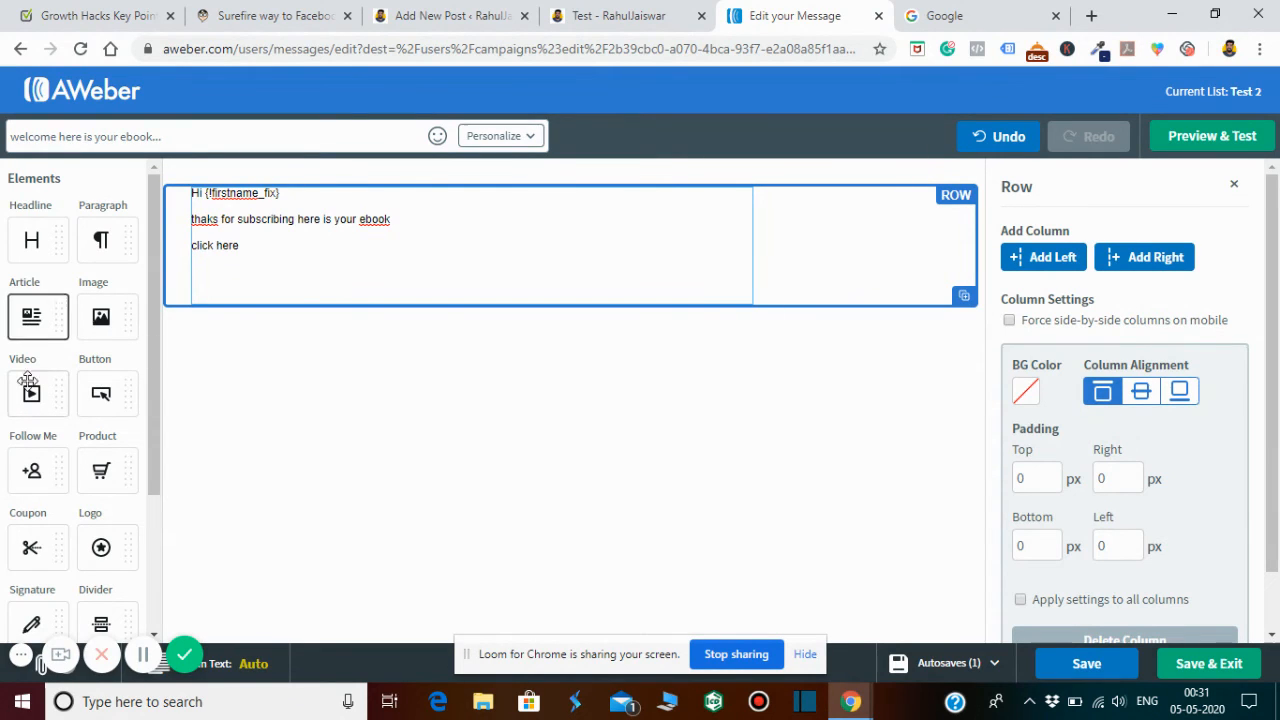
# Try out a Video element below the message text, view its settings and delete it
pyautogui.moveTo(28, 390); pyautogui.dragTo(377, 300)
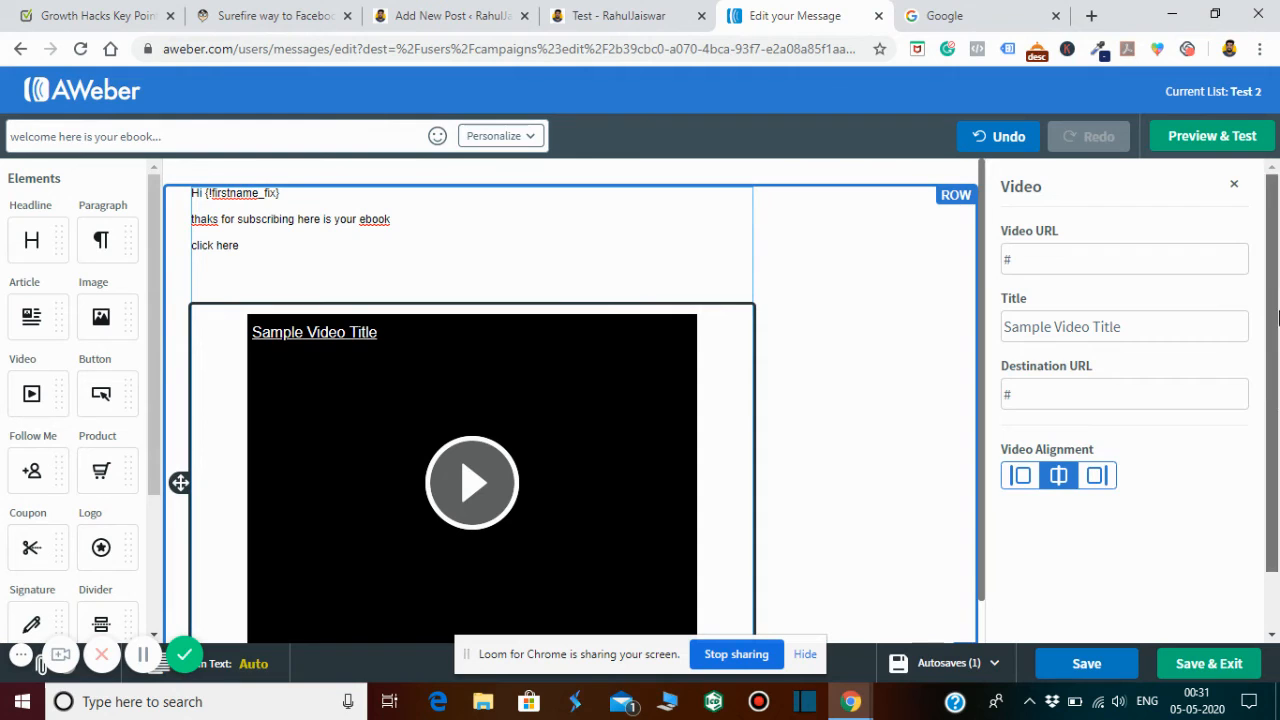
pyautogui.moveTo(1278, 316); pyautogui.dragTo(1278, 372)
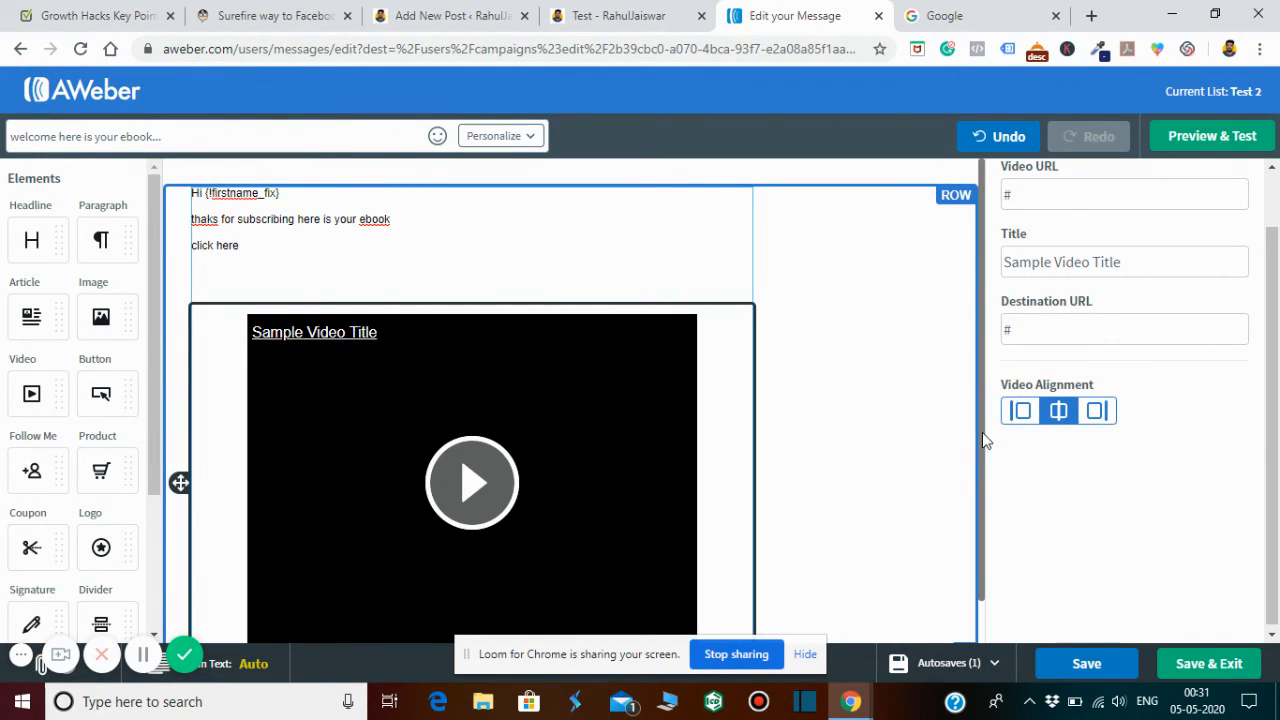
pyautogui.moveTo(982, 440); pyautogui.dragTo(986, 514)
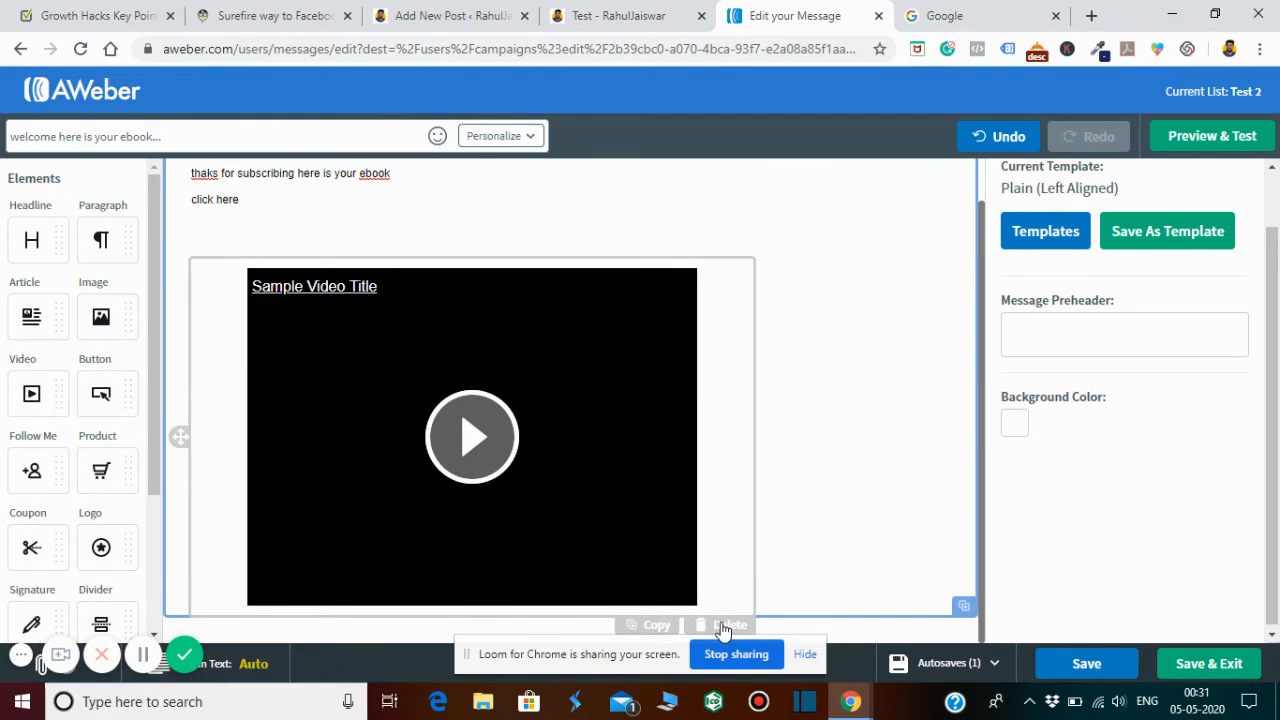
pyautogui.click(722, 624)
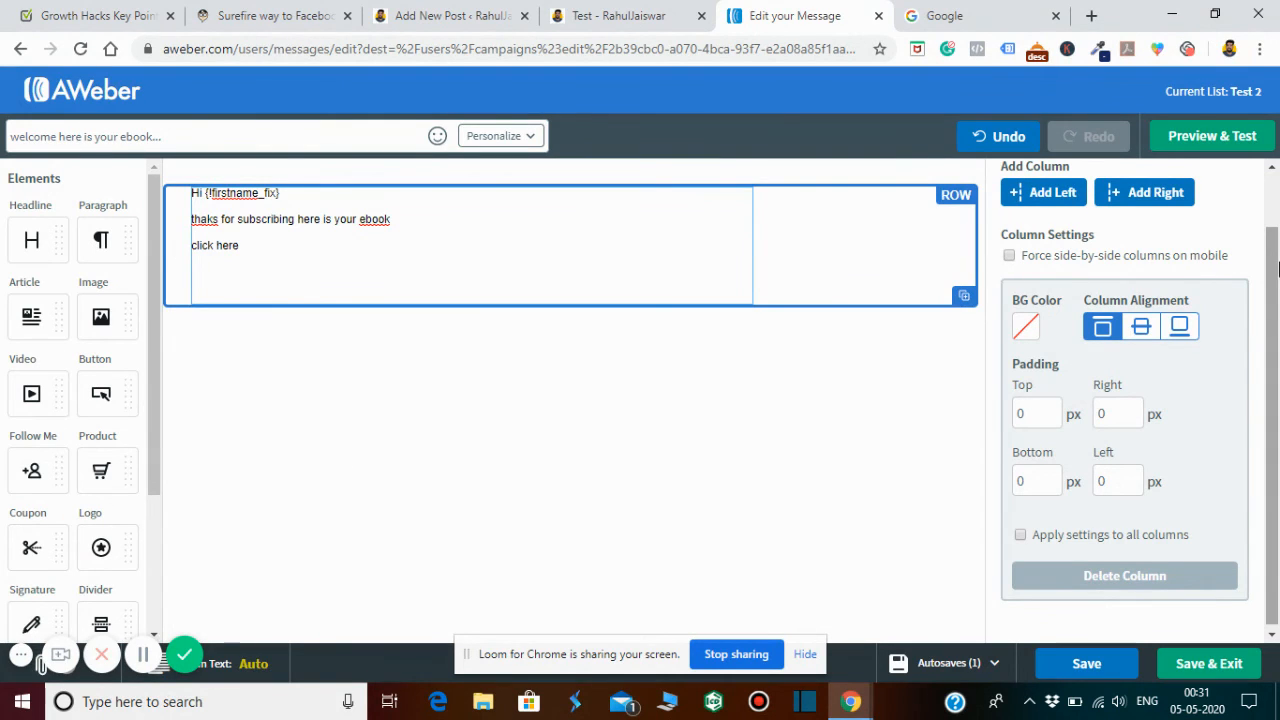
# Save the welcome message back to the campaign and add a 1-day Wait action below it
pyautogui.moveTo(1277, 267); pyautogui.dragTo(1276, 218)
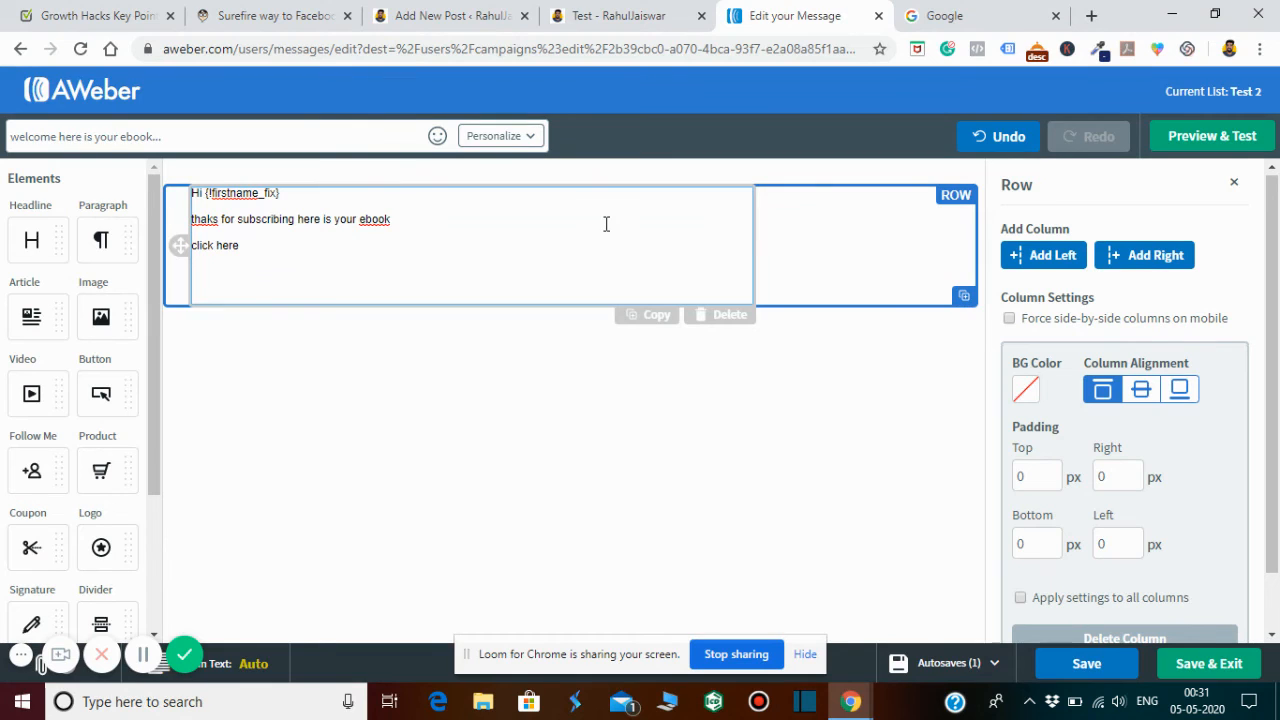
pyautogui.click(1210, 682)
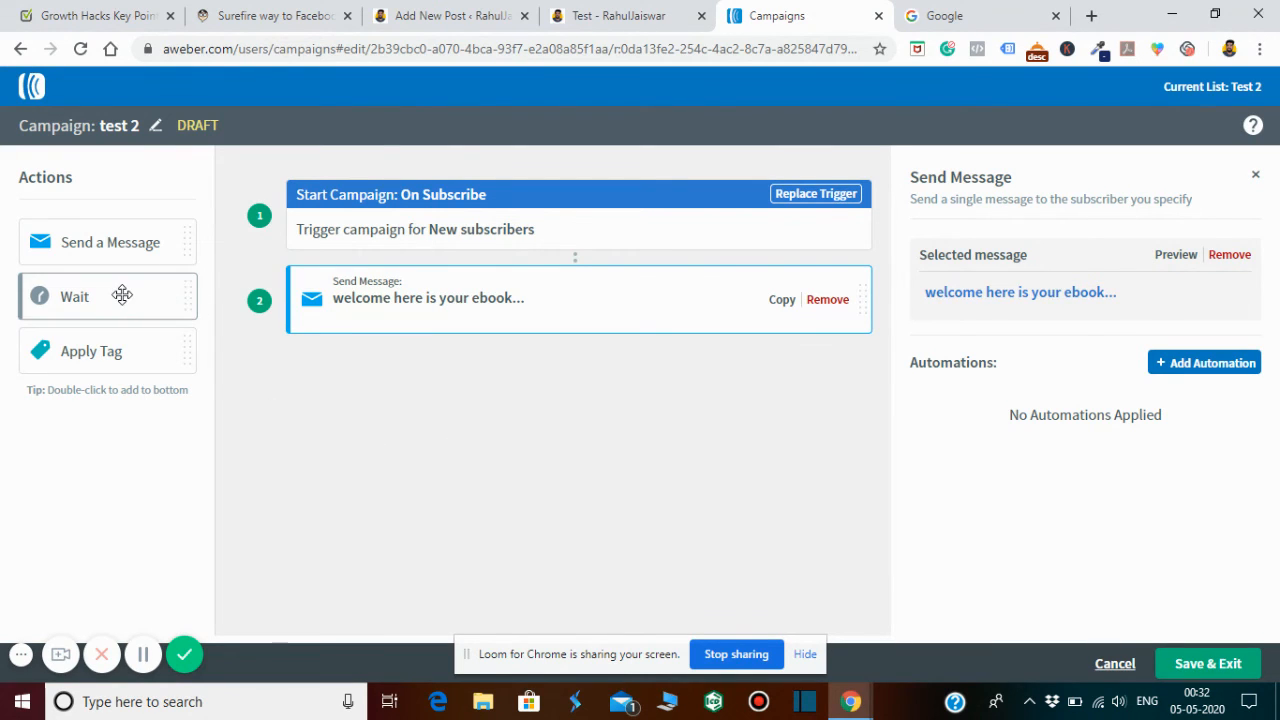
pyautogui.moveTo(165, 296); pyautogui.dragTo(527, 373)
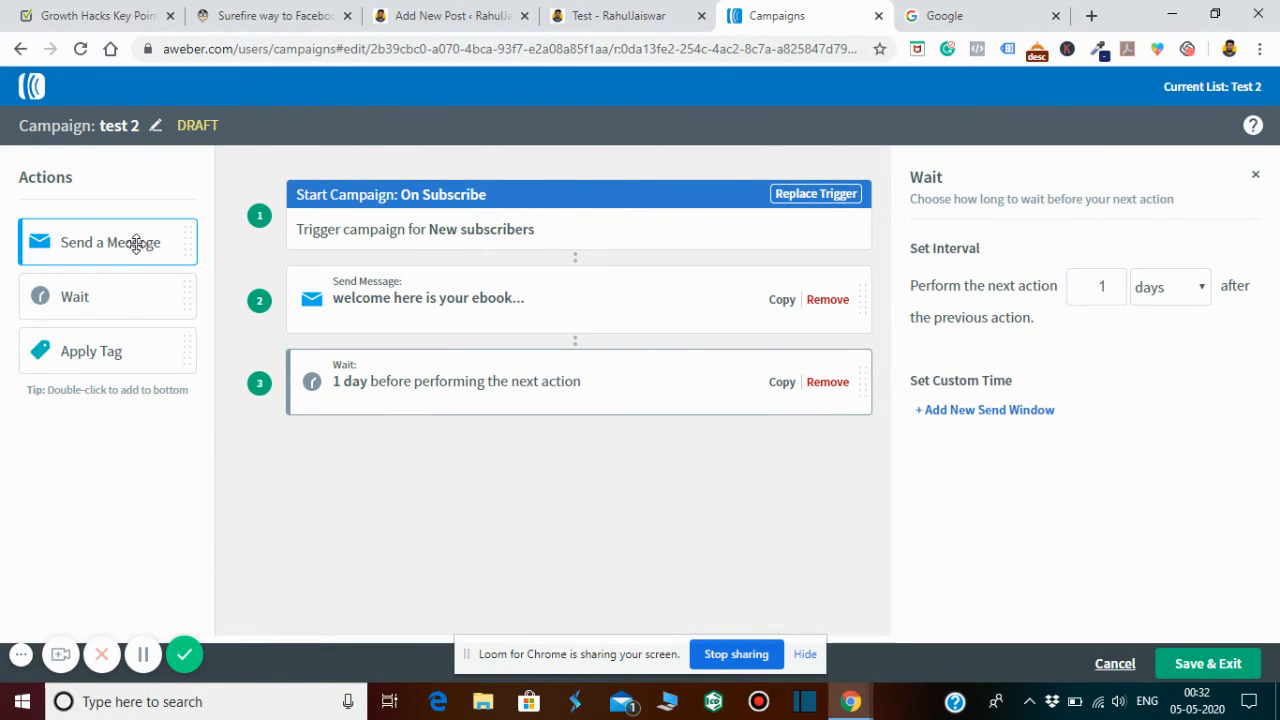
# Add a Send a Message action below the wait and create its message with the Drag & Drop Email Builder
pyautogui.moveTo(134, 246); pyautogui.dragTo(534, 468)
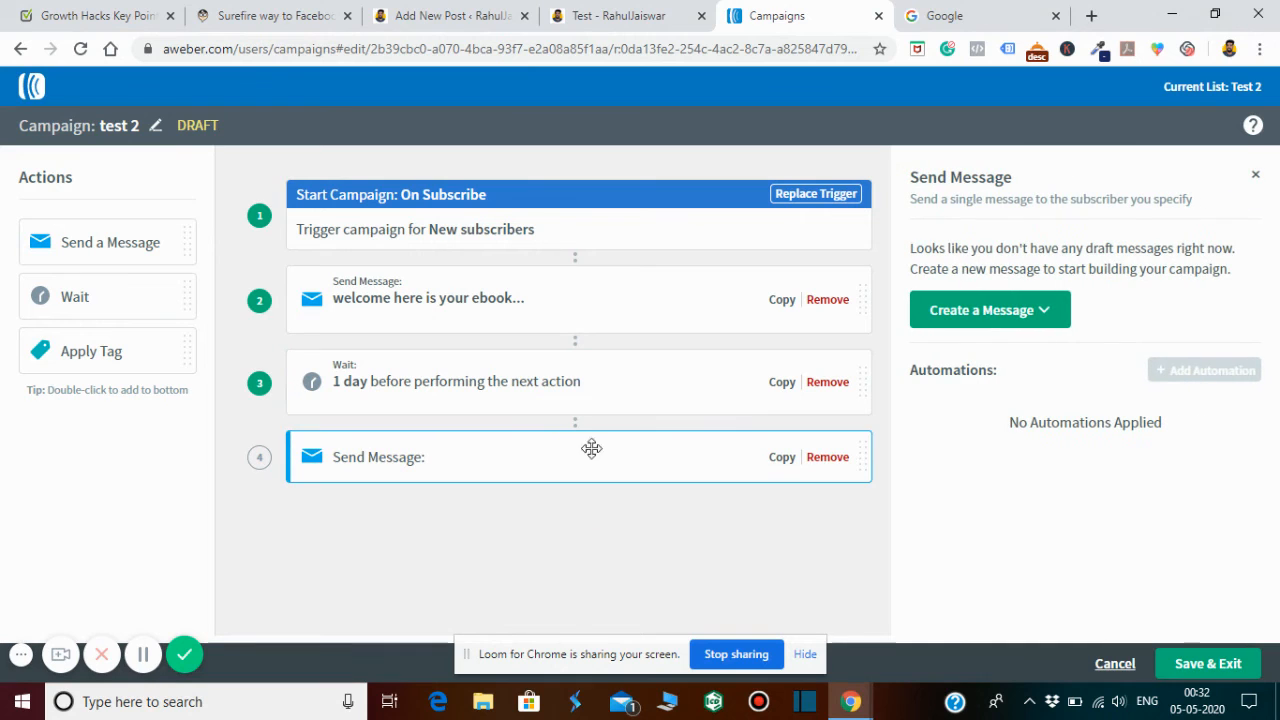
pyautogui.click(1035, 310)
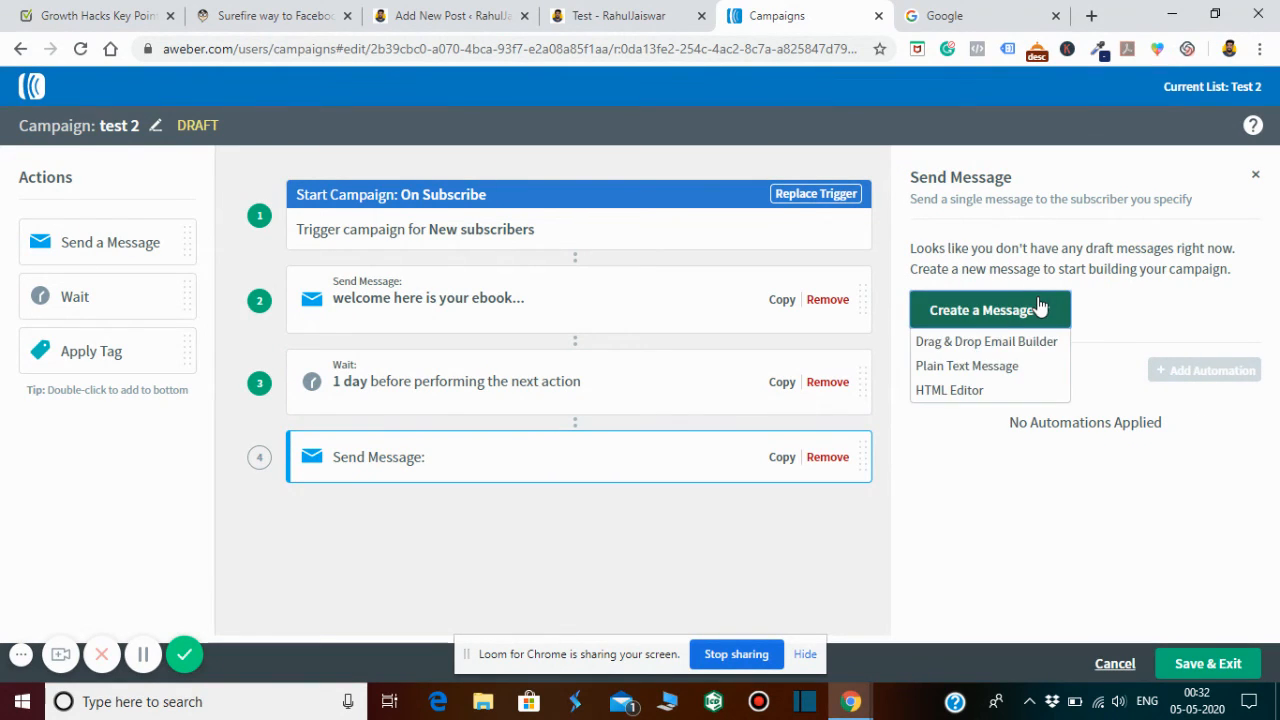
pyautogui.click(978, 344)
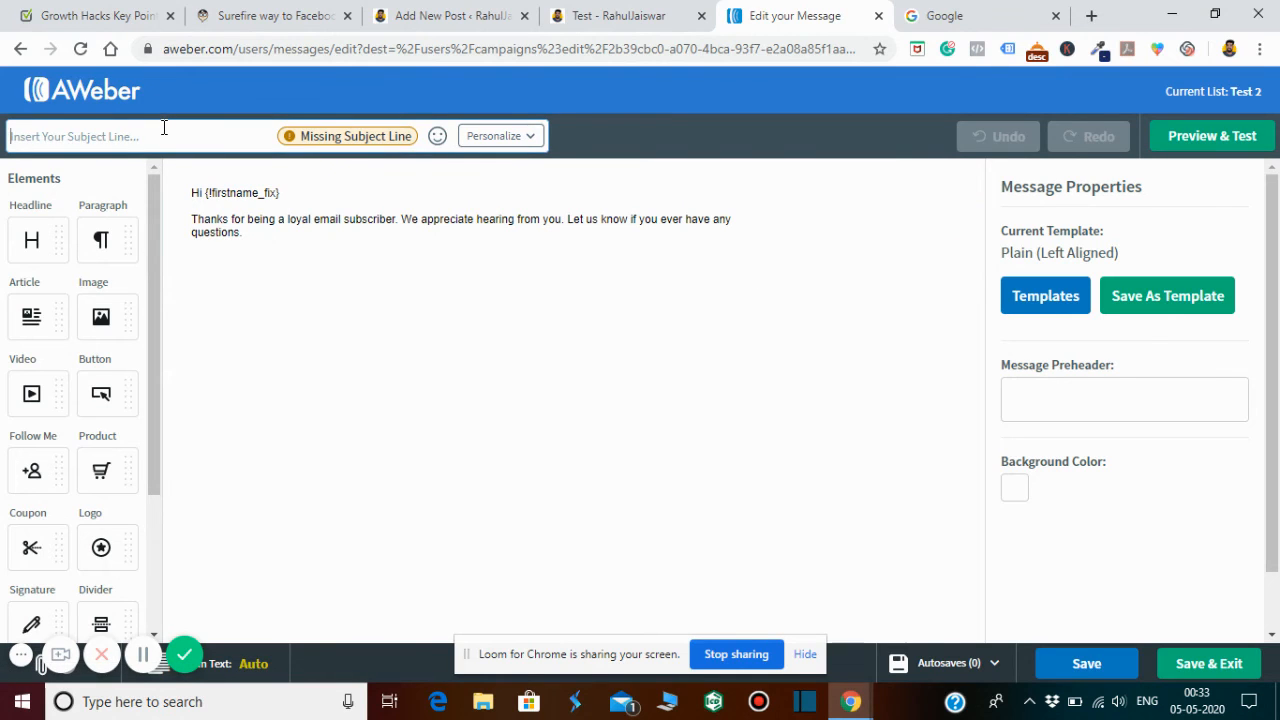
# Give the second message the subject "hey kjsdfk" and the extra body line "dfgkmklgm", and save it to the campaign
pyautogui.write('hey')
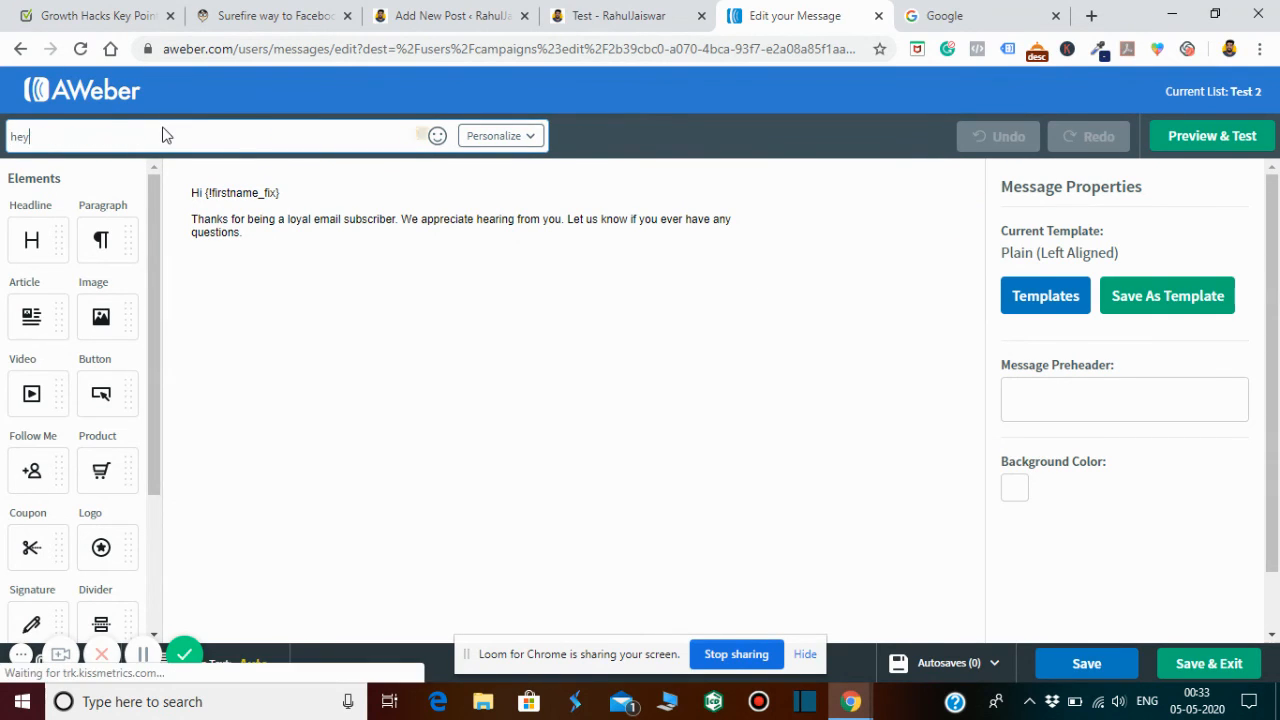
pyautogui.write(' kjsdfk')
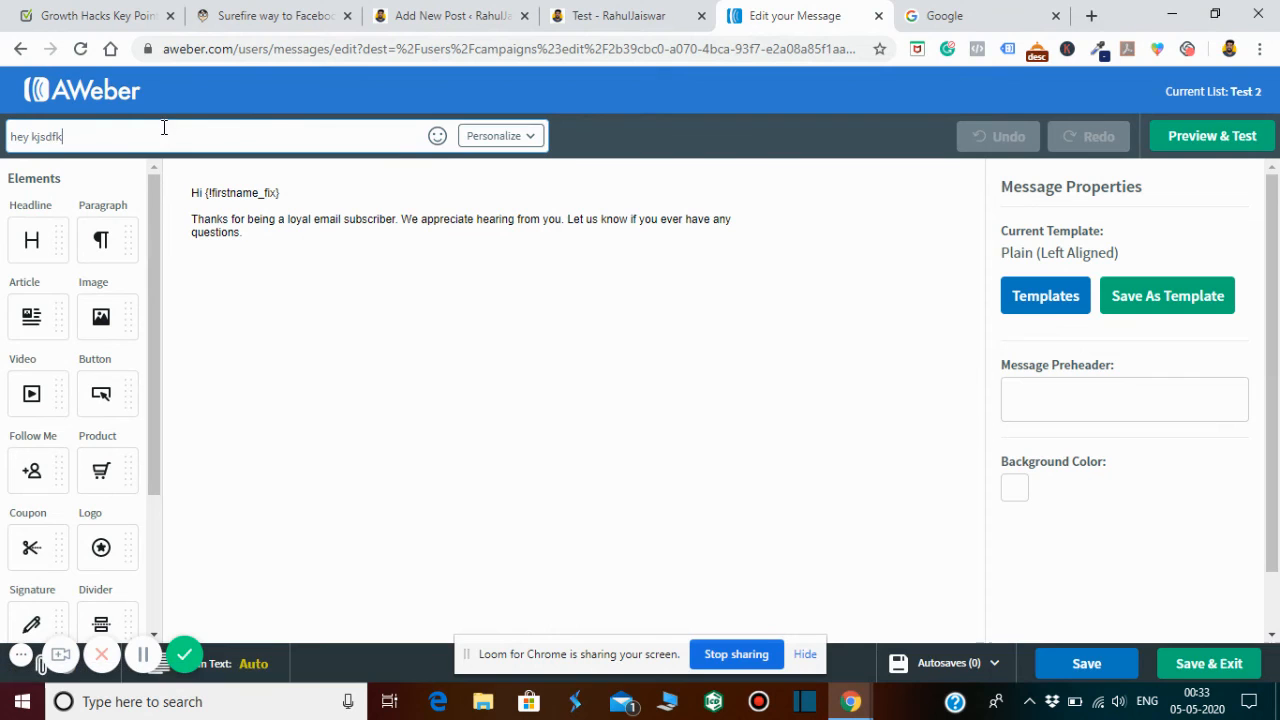
pyautogui.click(287, 243)
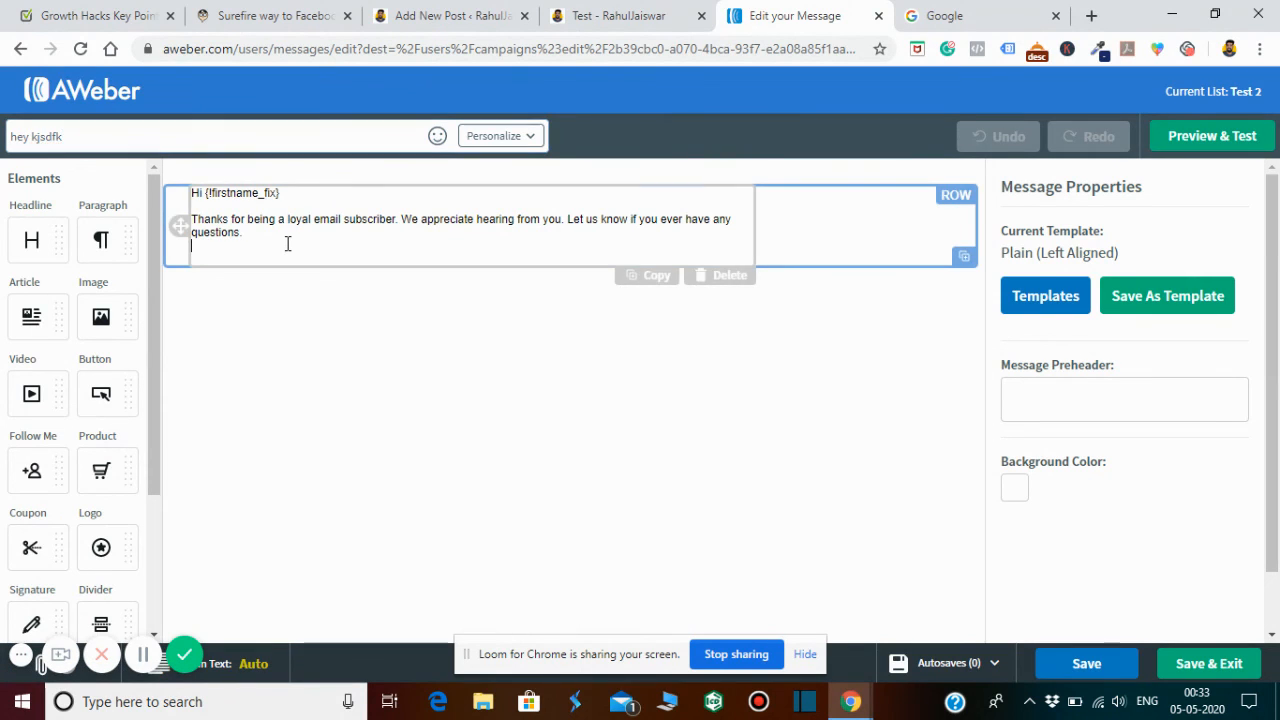
pyautogui.press('Return')
pyautogui.write('dfgkmklgm')
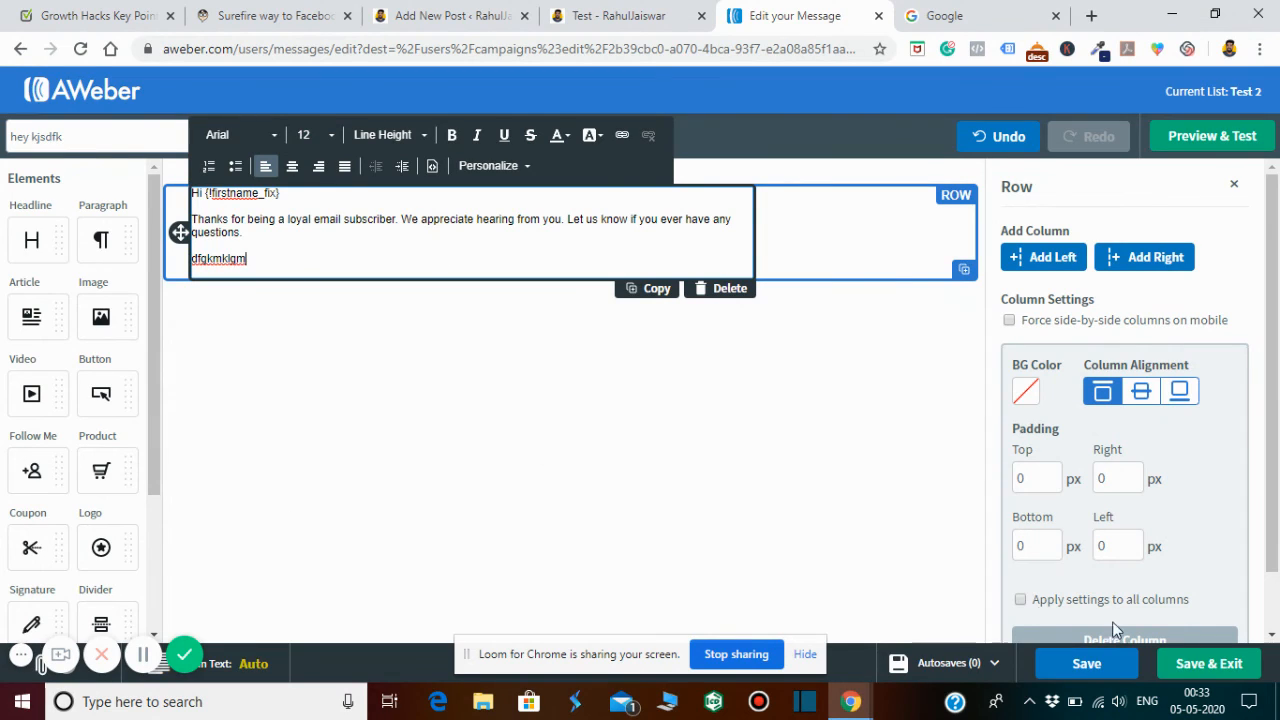
pyautogui.click(1208, 665)
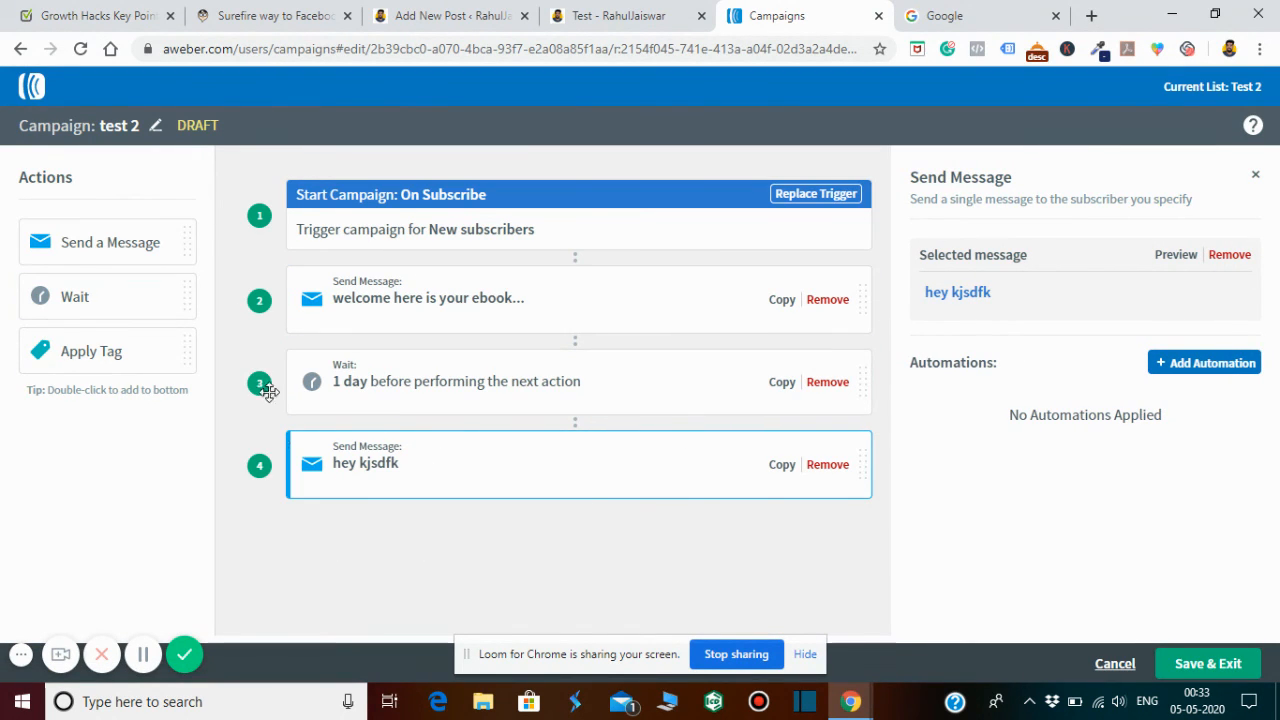
# Add another 1-day Wait followed by an empty Send a Message action between the first wait and the "hey kjsdfk" message
pyautogui.moveTo(124, 289); pyautogui.dragTo(518, 530)
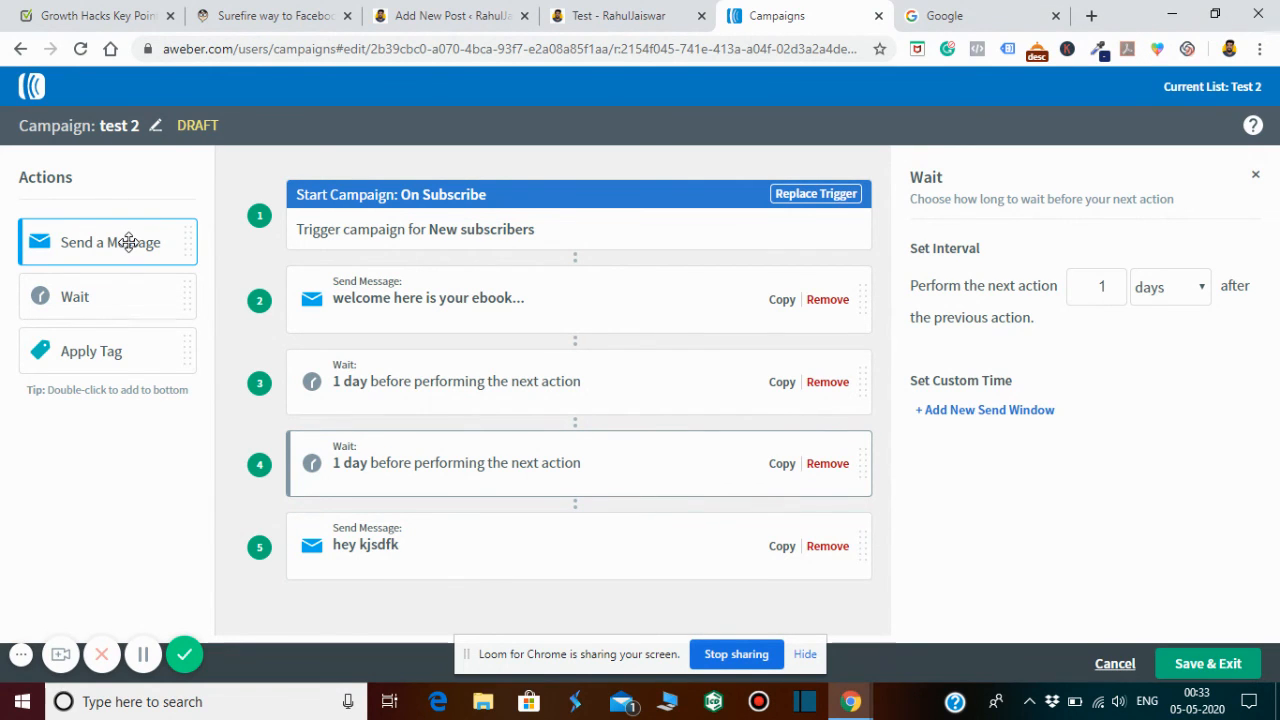
pyautogui.moveTo(128, 242); pyautogui.dragTo(461, 599)
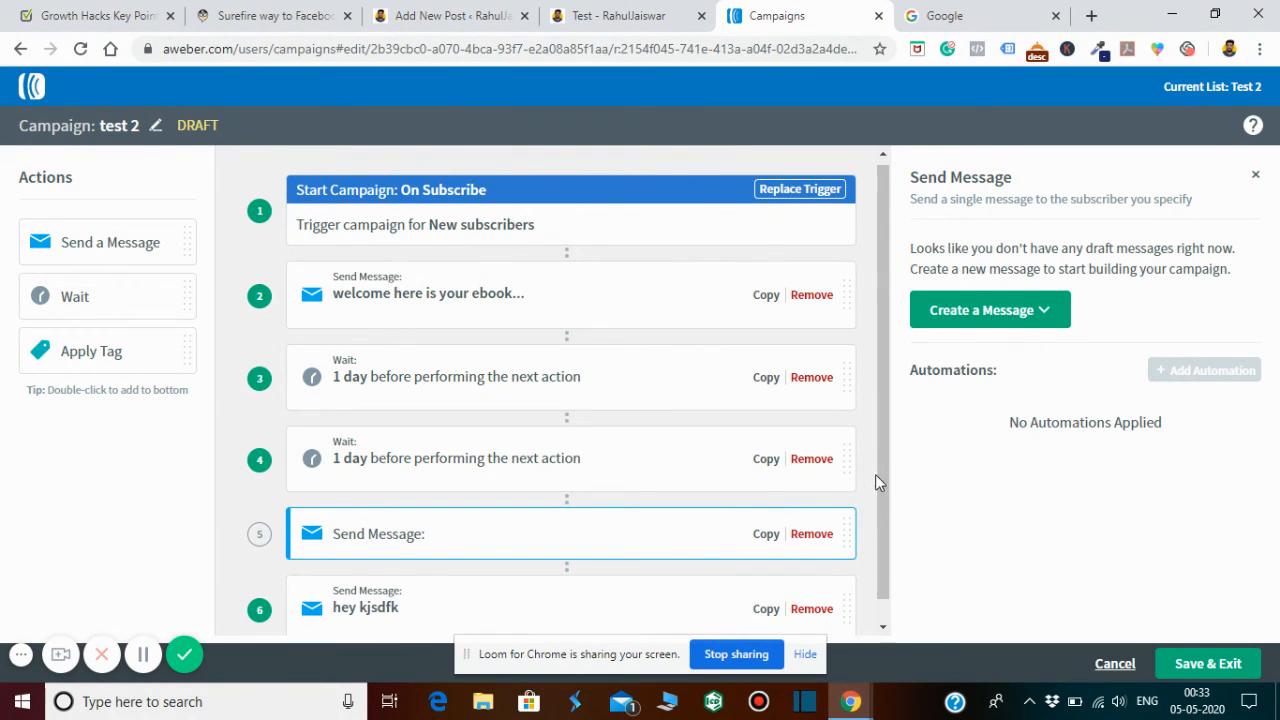
# Move the "hey kjsdfk" message above the empty Send Message action in the campaign sequence
pyautogui.scroll(-1, 881, 472)
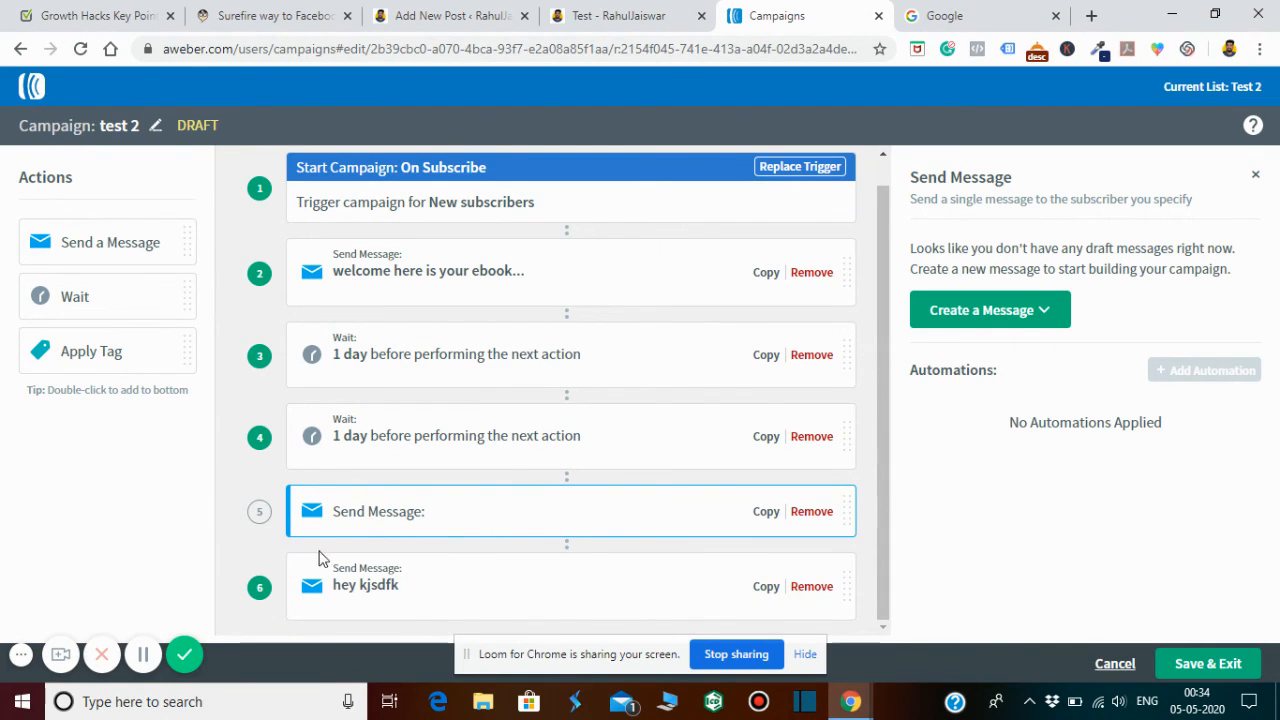
pyautogui.click(218, 492)
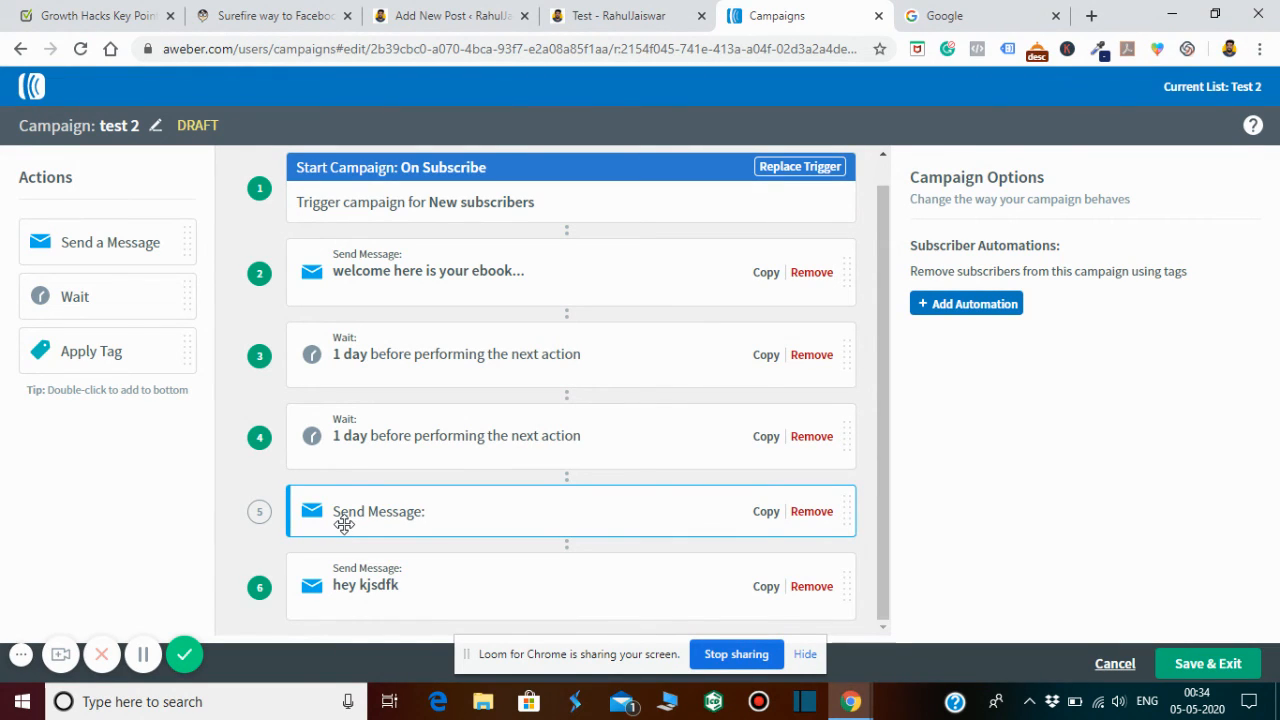
pyautogui.moveTo(429, 597); pyautogui.dragTo(422, 530)
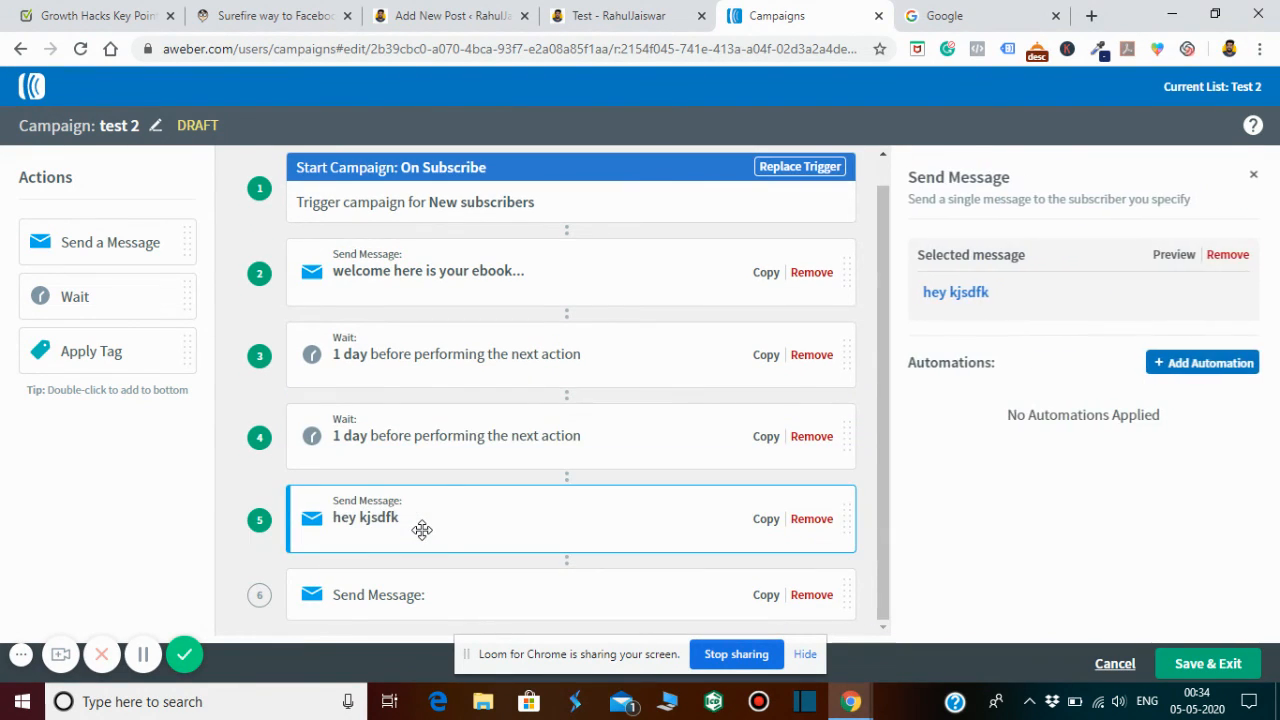
# Remove the empty Send Message action and the second 1-day Wait from the campaign sequence
pyautogui.click(399, 594)
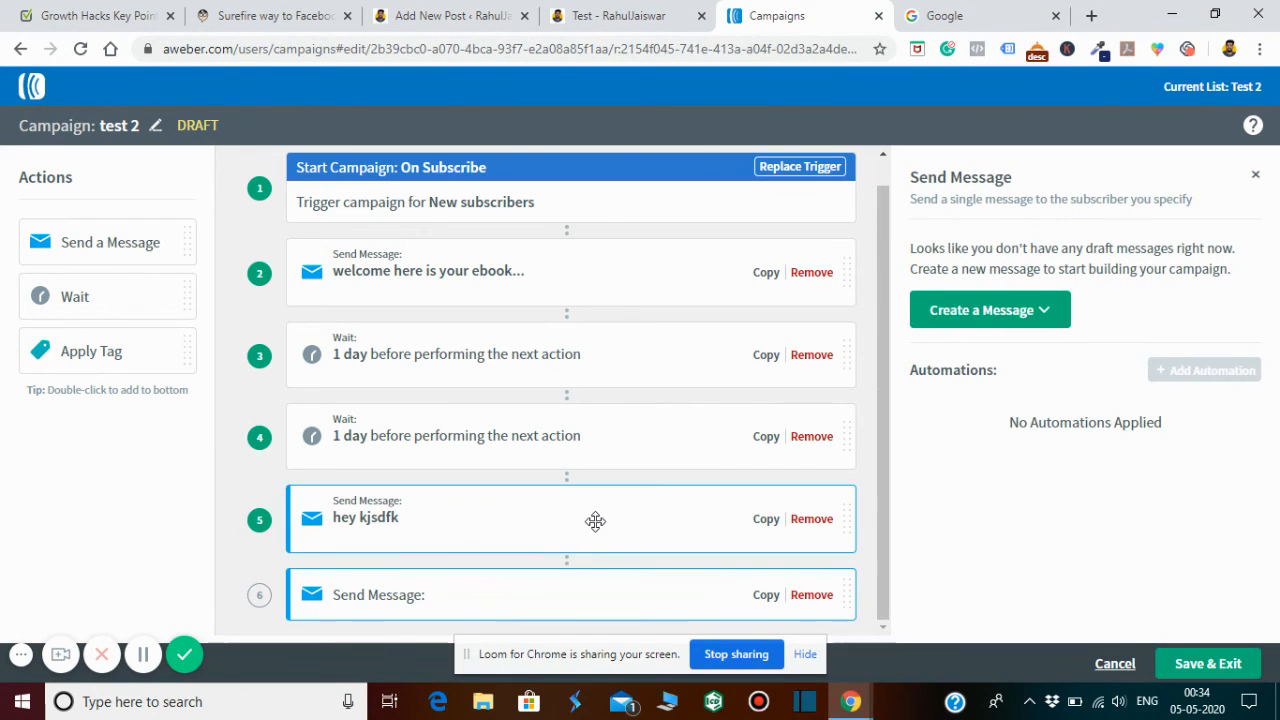
pyautogui.click(811, 595)
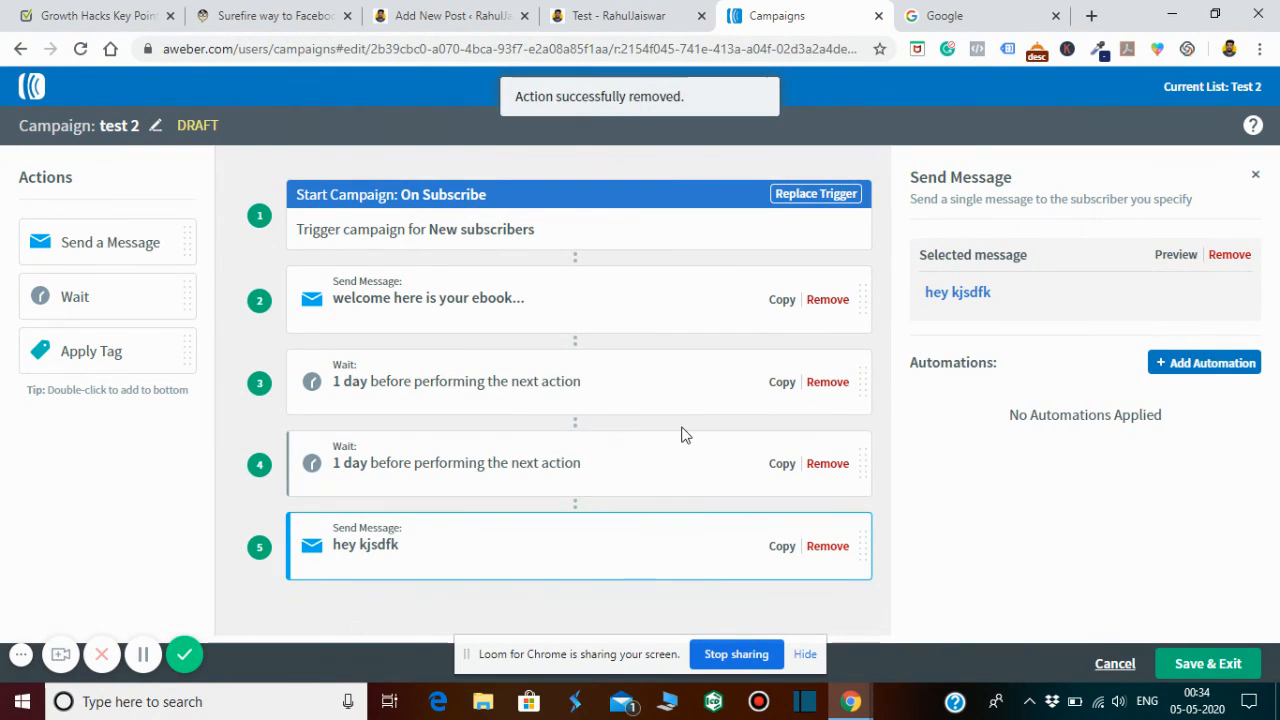
pyautogui.click(824, 465)
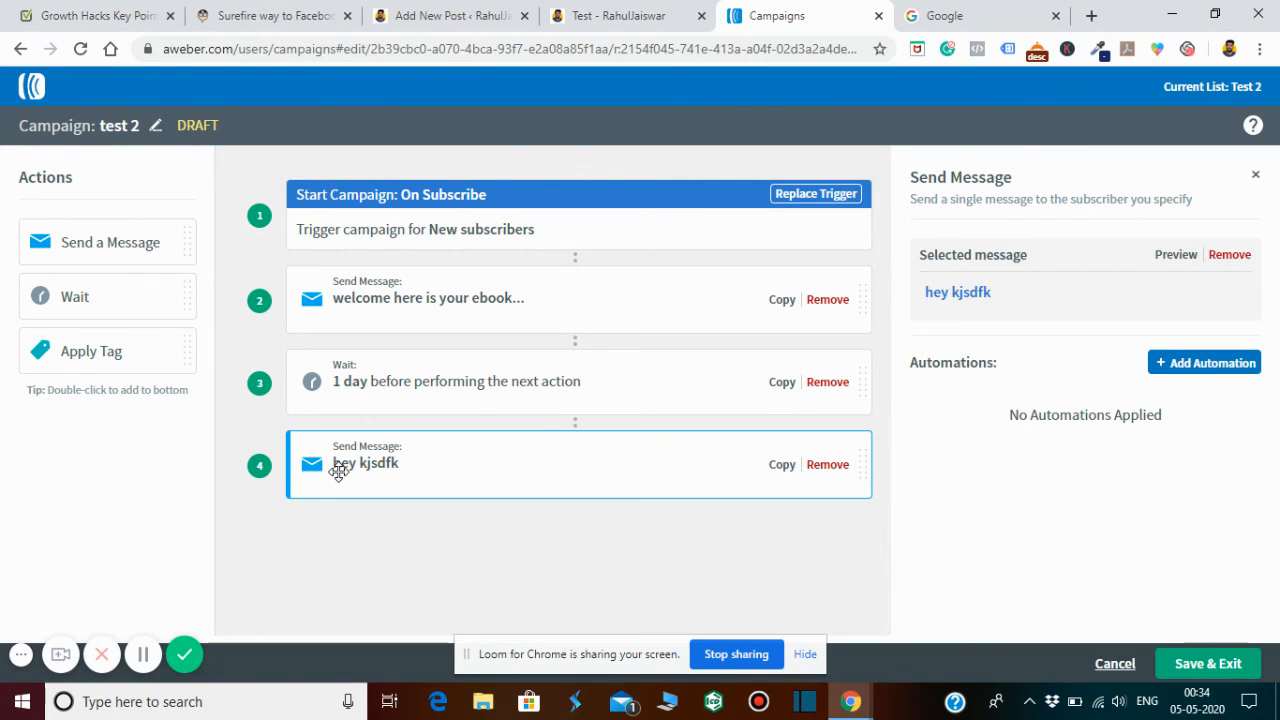
pyautogui.click(343, 530)
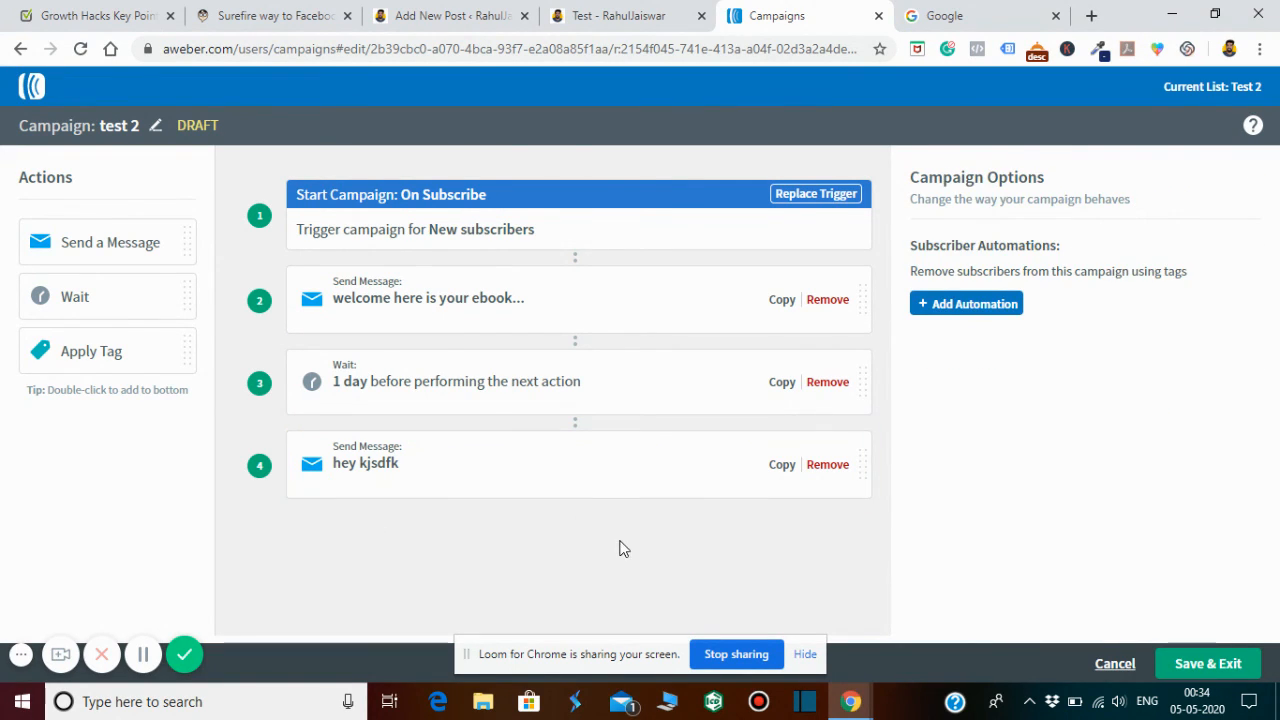
# Save and exit the "test 2" campaign, activate it, and review its message stats
pyautogui.click(1182, 666)
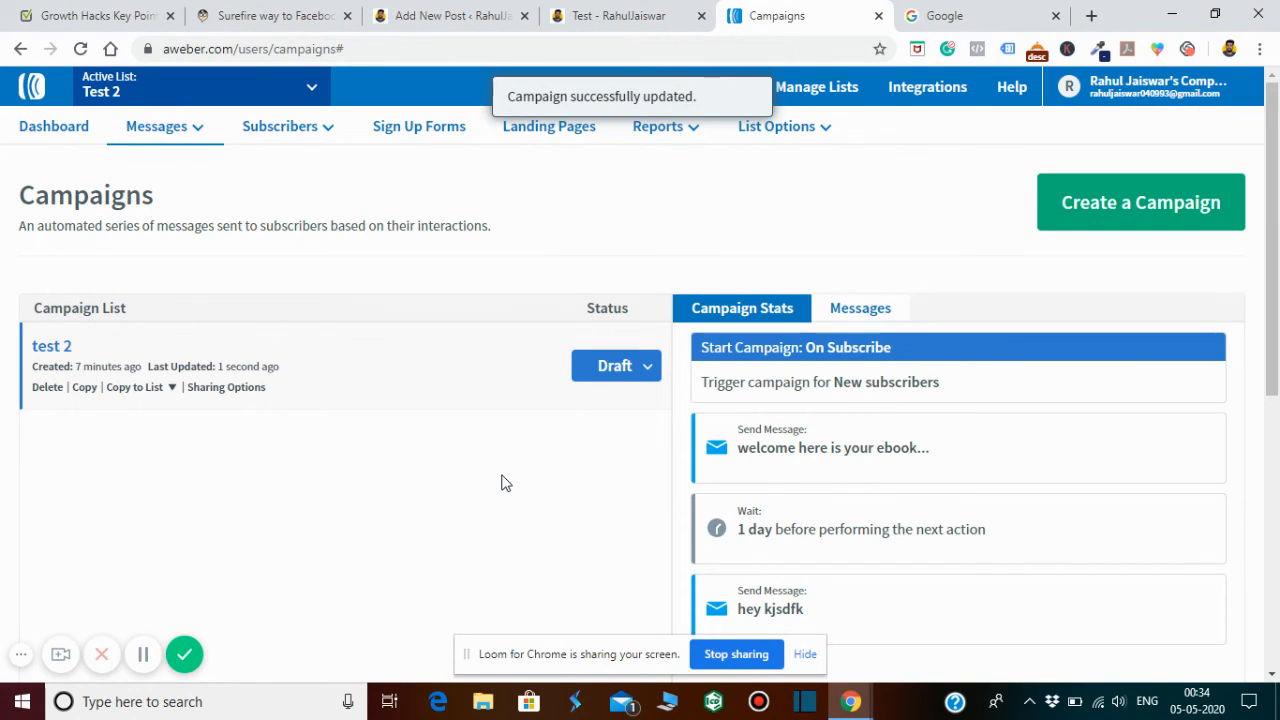
pyautogui.click(647, 367)
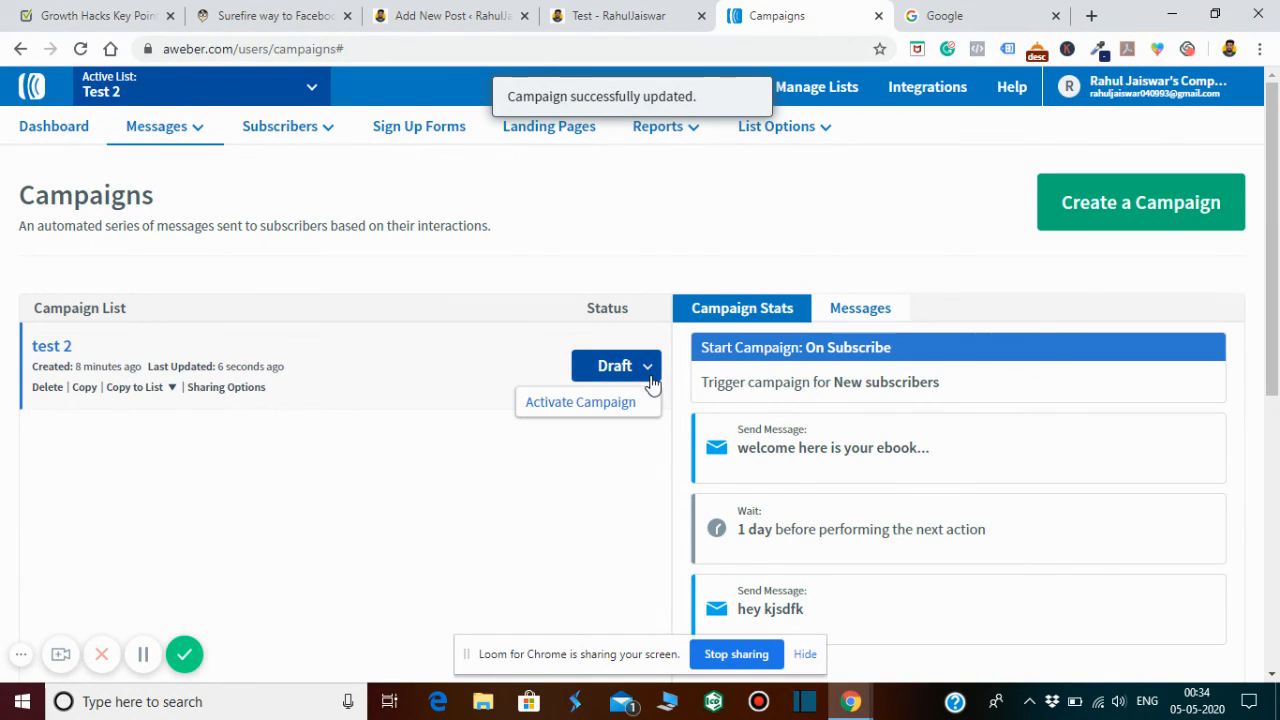
pyautogui.click(573, 403)
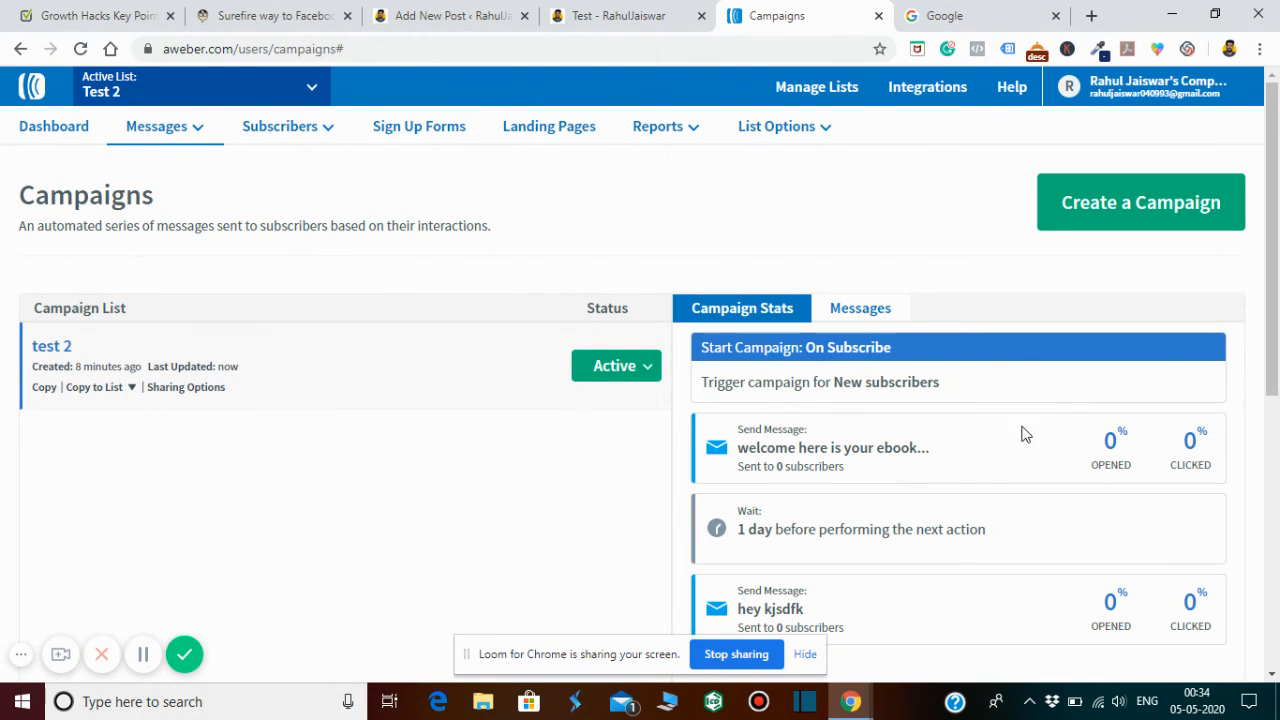
pyautogui.moveTo(1277, 291); pyautogui.dragTo(1274, 408)
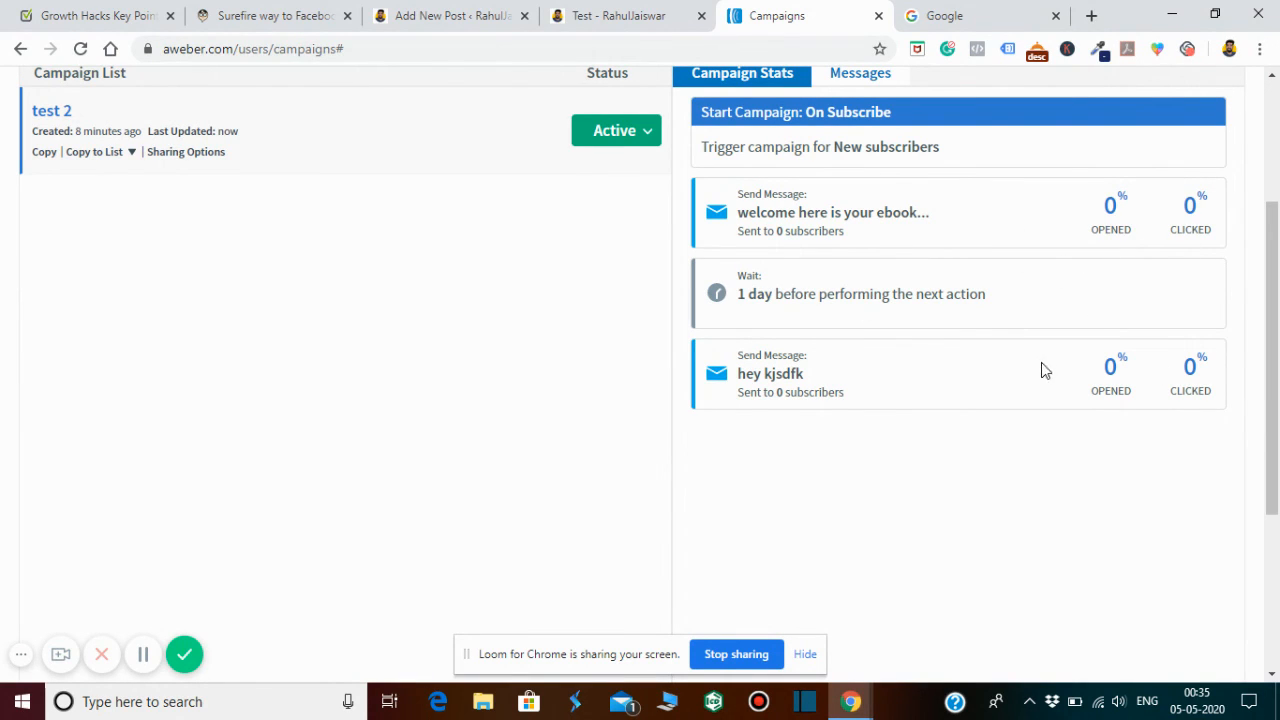
pyautogui.moveTo(1277, 368); pyautogui.dragTo(1277, 243)
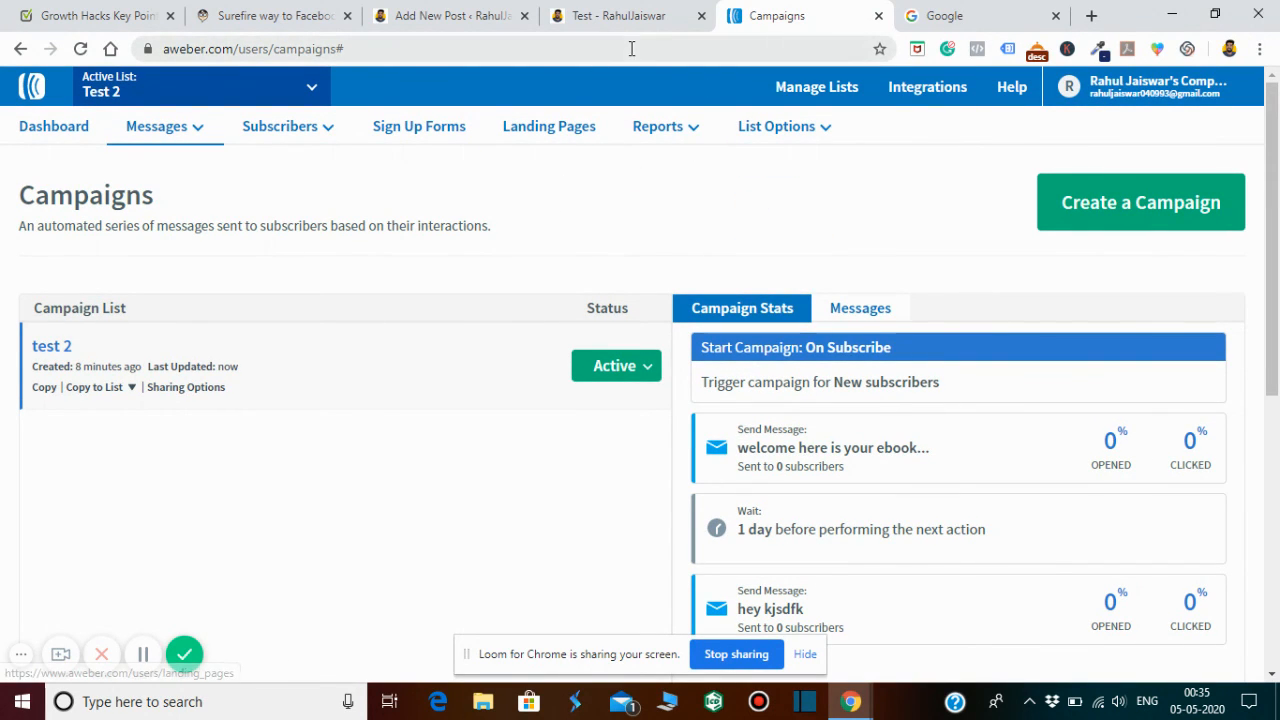
# Fill in the subscriber's name and email on the Test post's sign up form and submit it
pyautogui.click(627, 8)
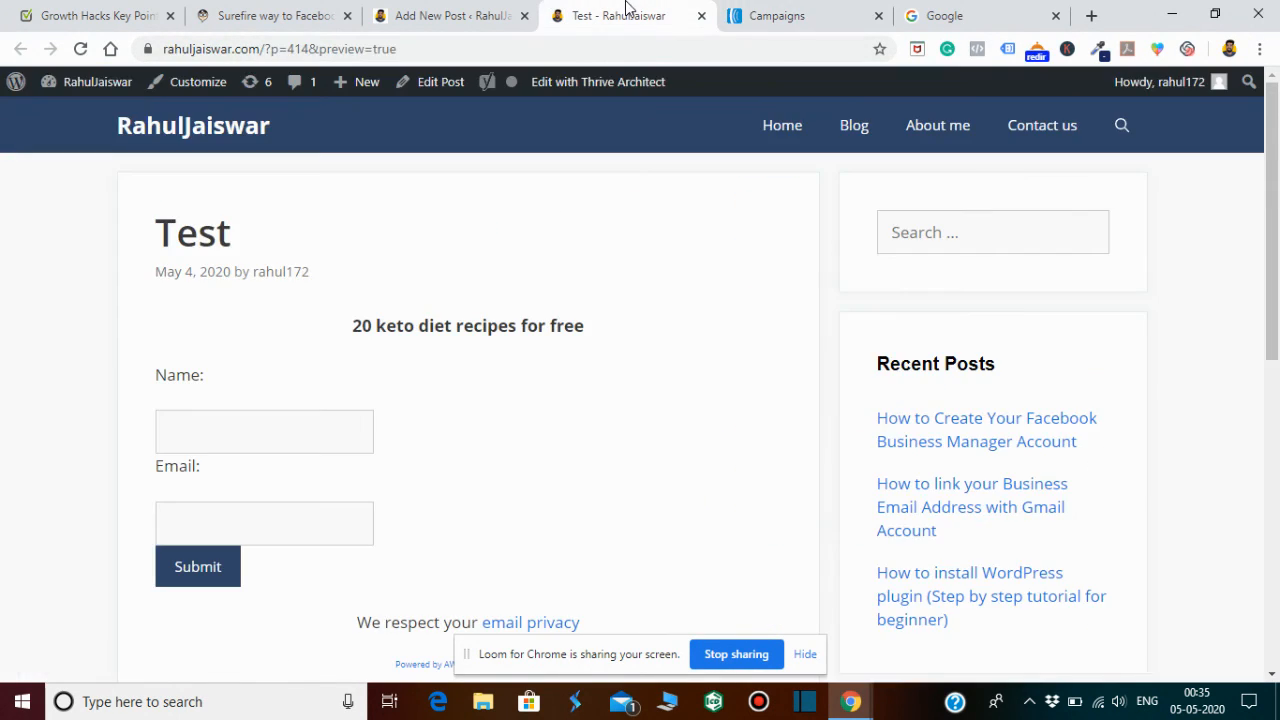
pyautogui.click(198, 426)
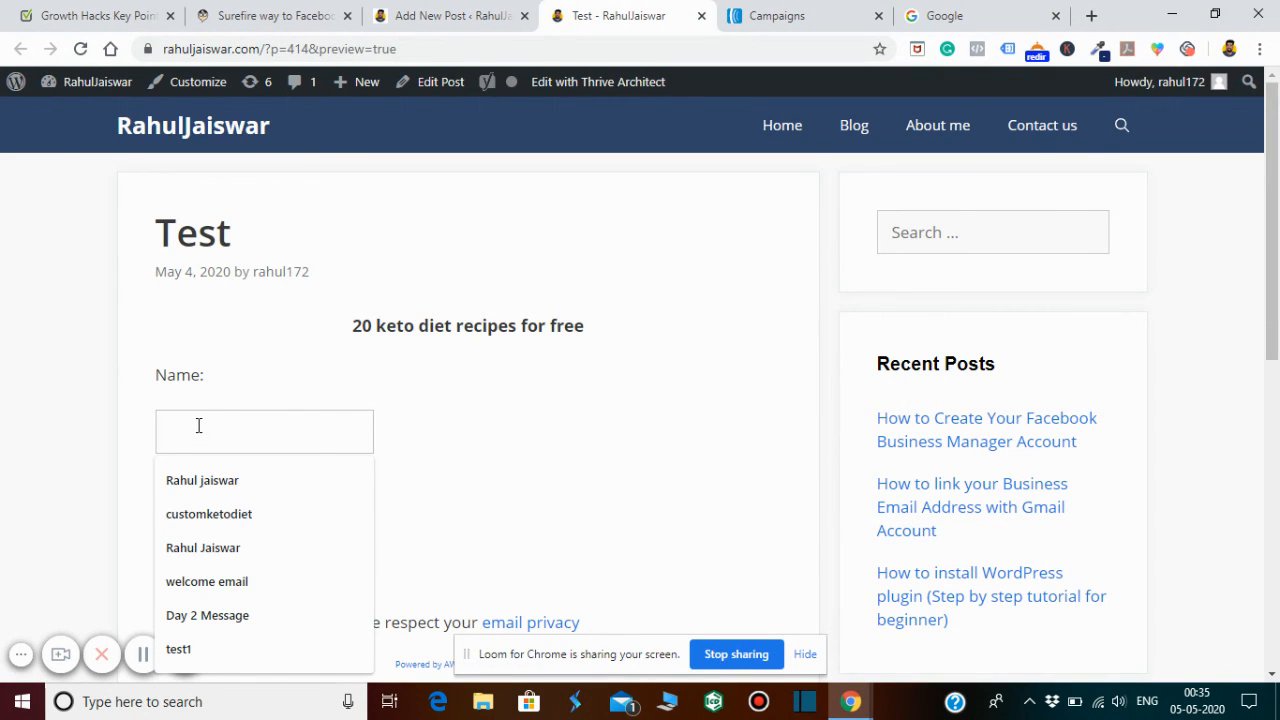
pyautogui.click(772, 20)
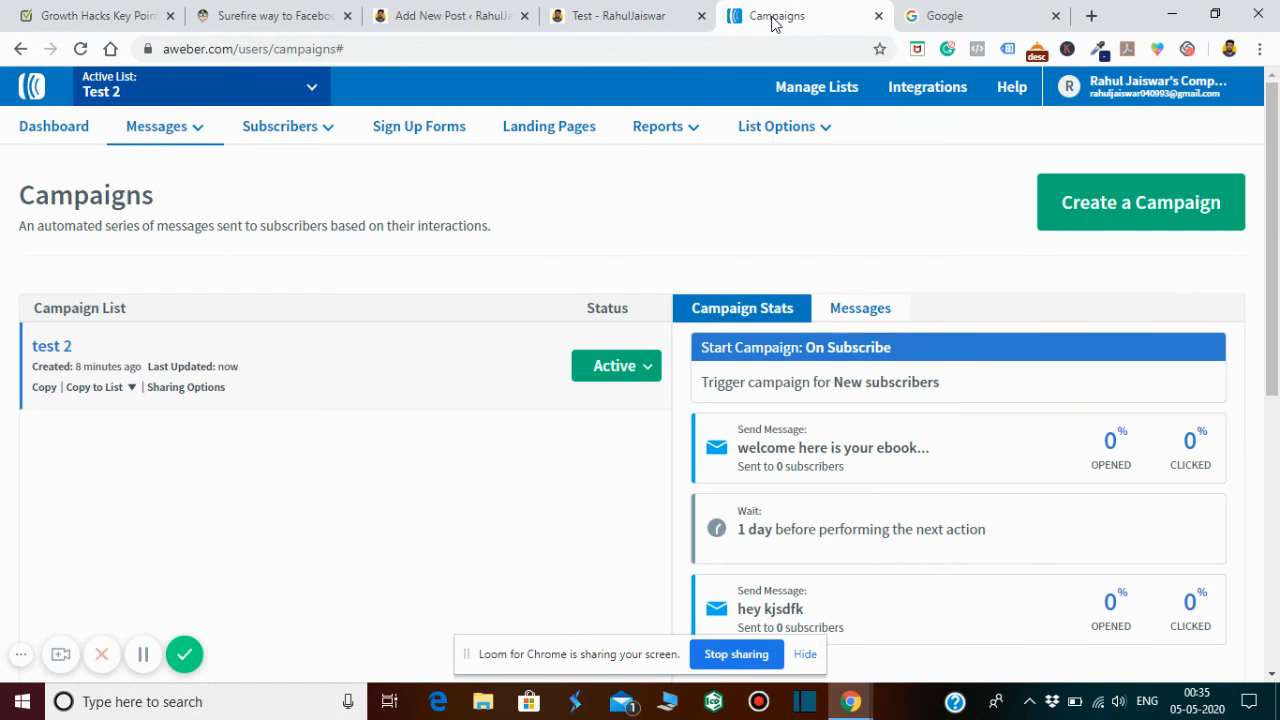
pyautogui.click(638, 8)
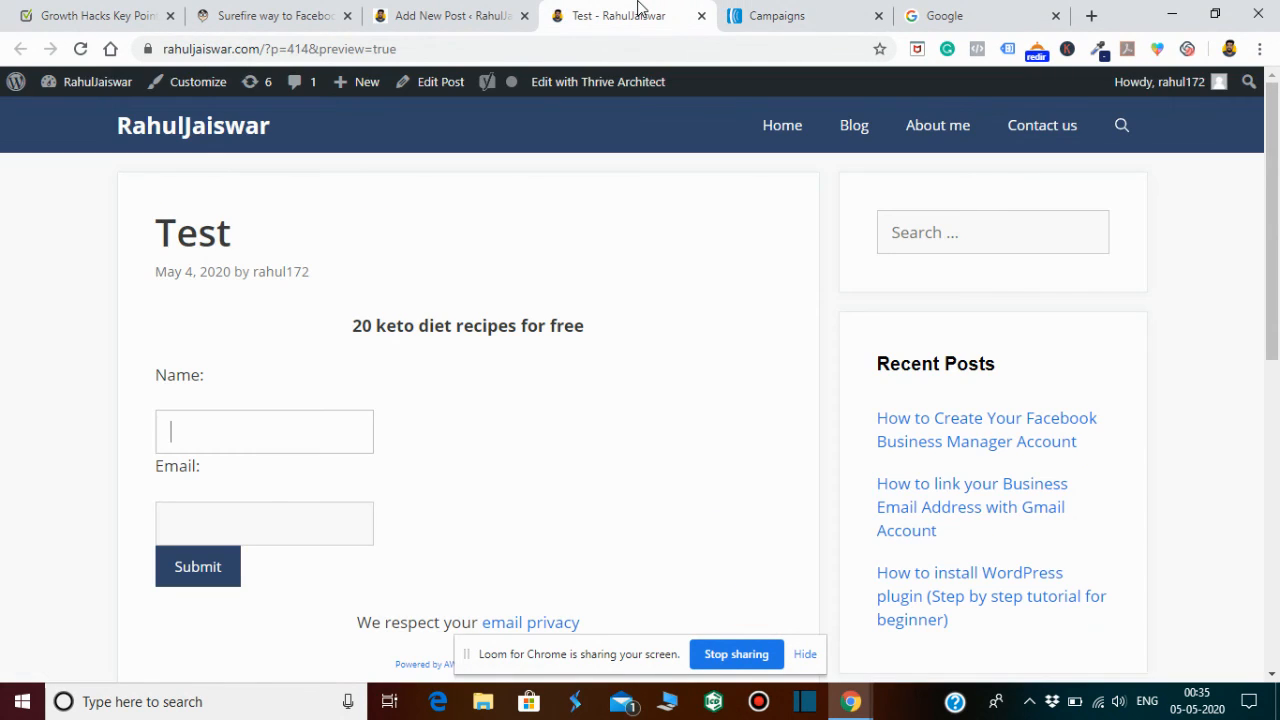
pyautogui.write('ra')
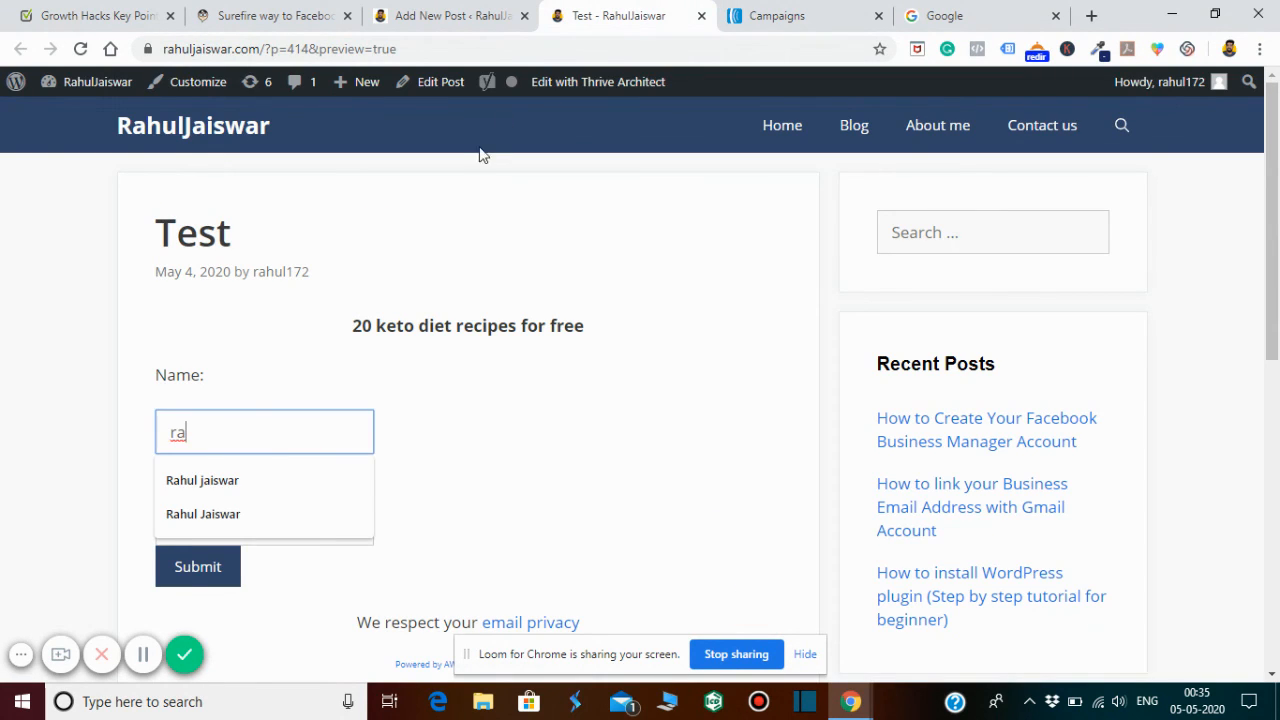
pyautogui.click(219, 477)
pyautogui.click(221, 507)
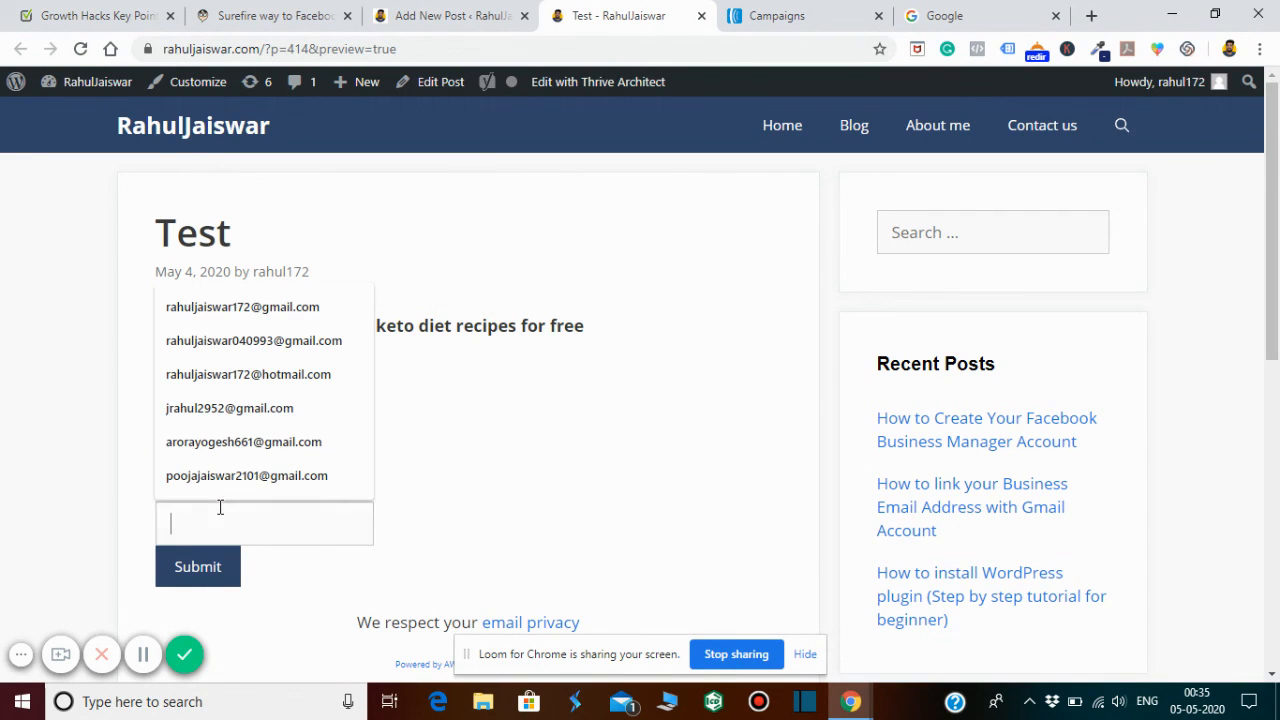
pyautogui.click(279, 318)
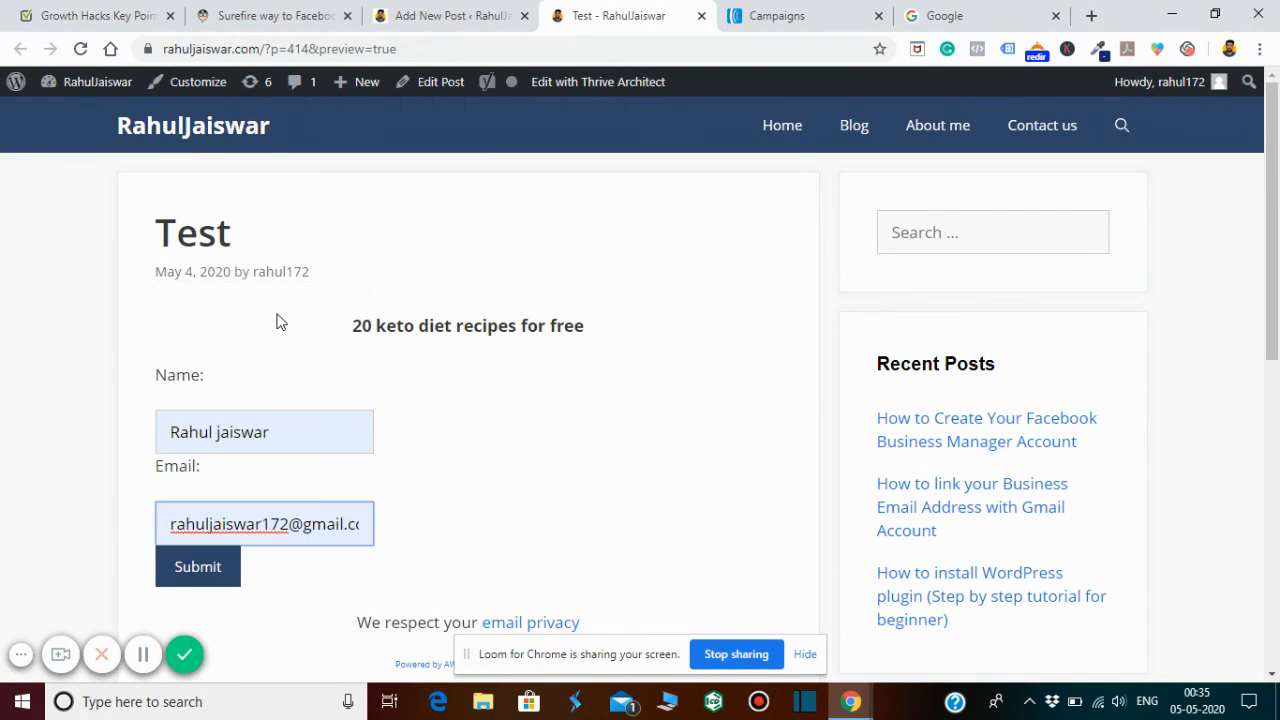
pyautogui.click(169, 583)
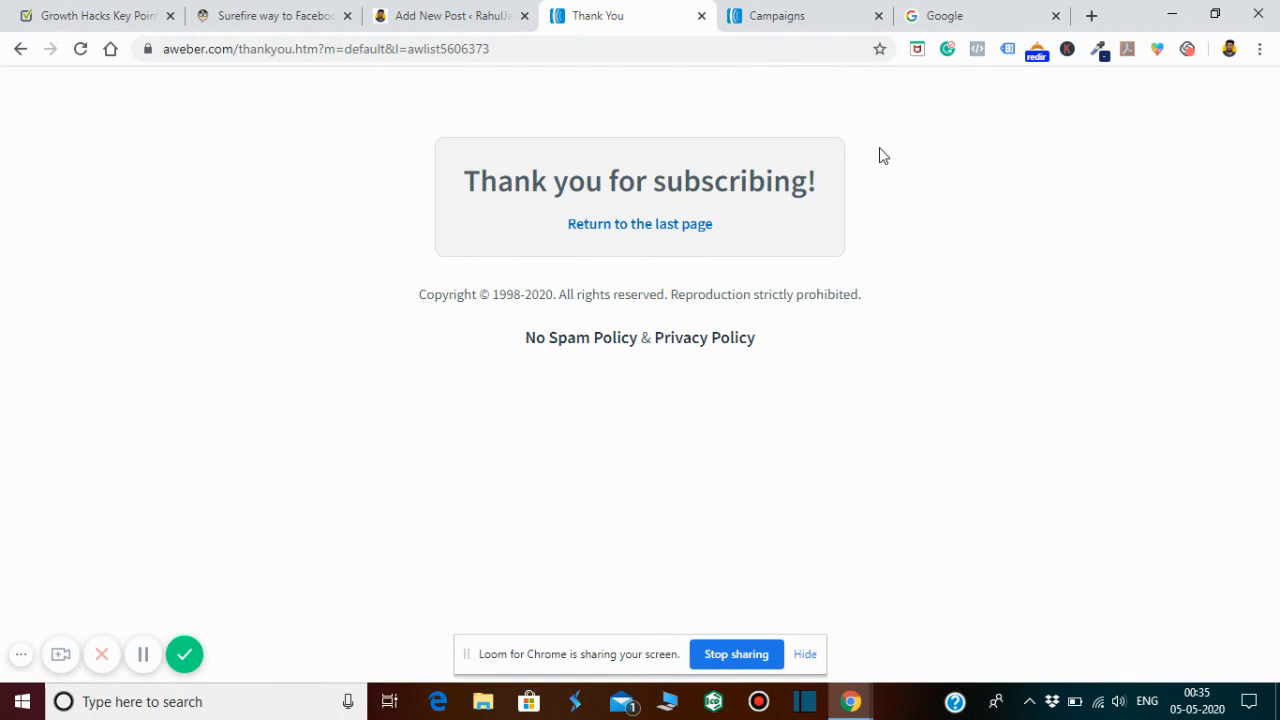
# Replace the Google page with Gmail and open the inbox of the account used for the sign up
pyautogui.click(945, 15)
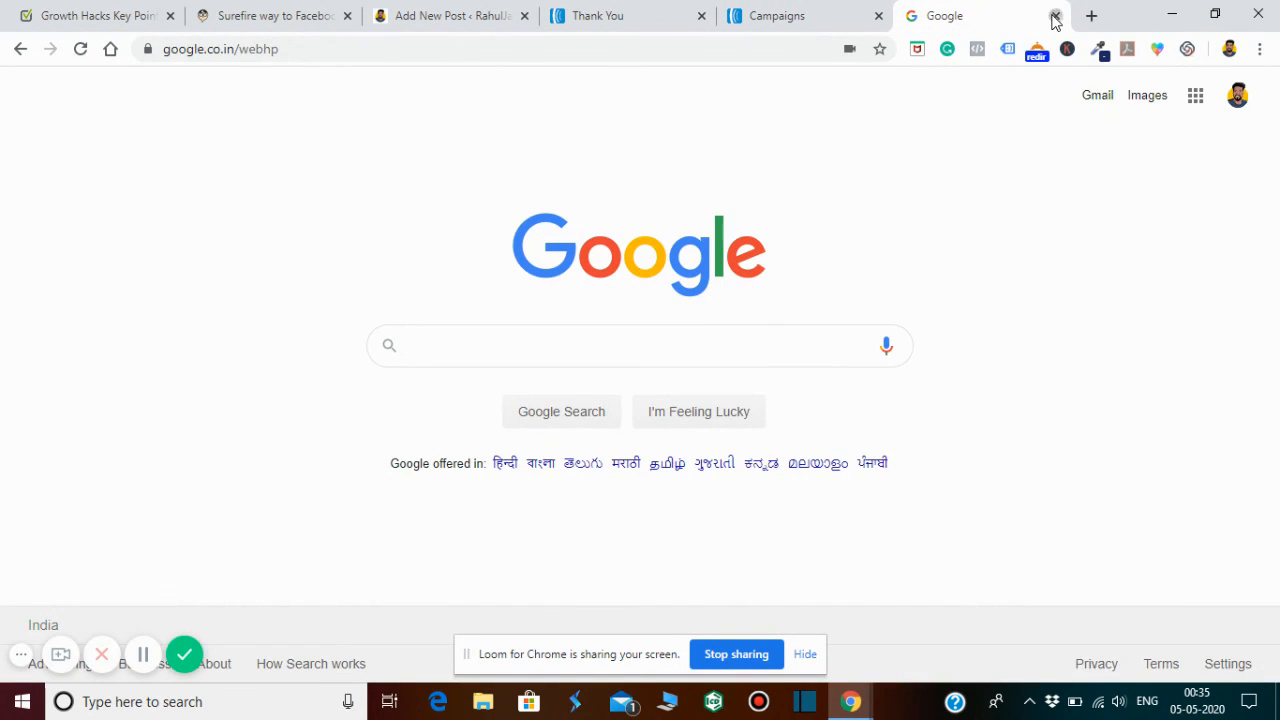
pyautogui.click(1055, 16)
pyautogui.click(1091, 16)
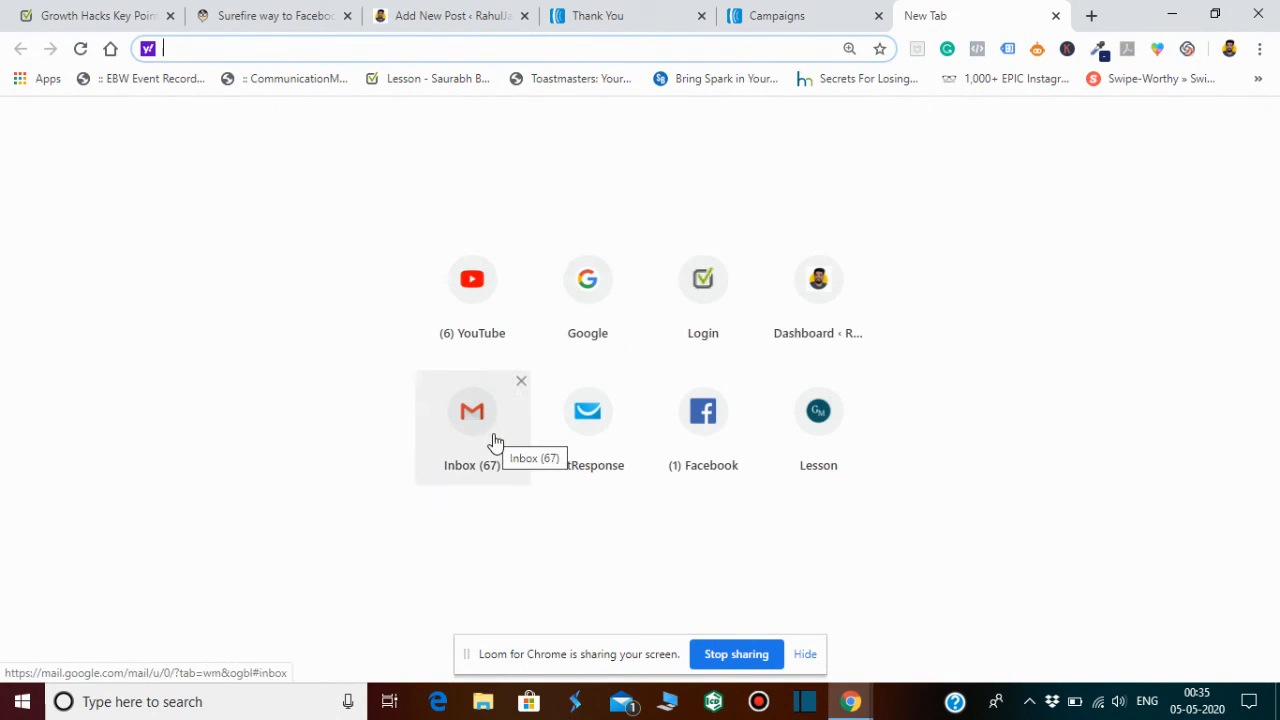
pyautogui.click(495, 441)
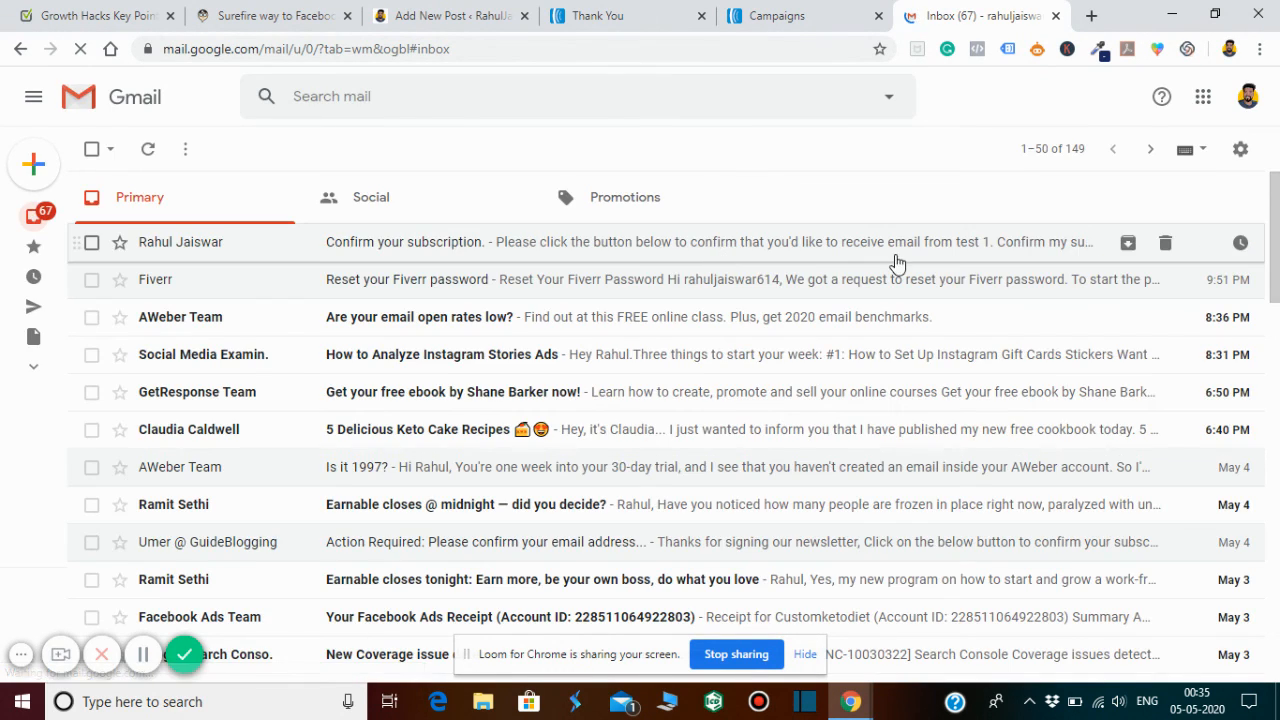
pyautogui.click(1246, 100)
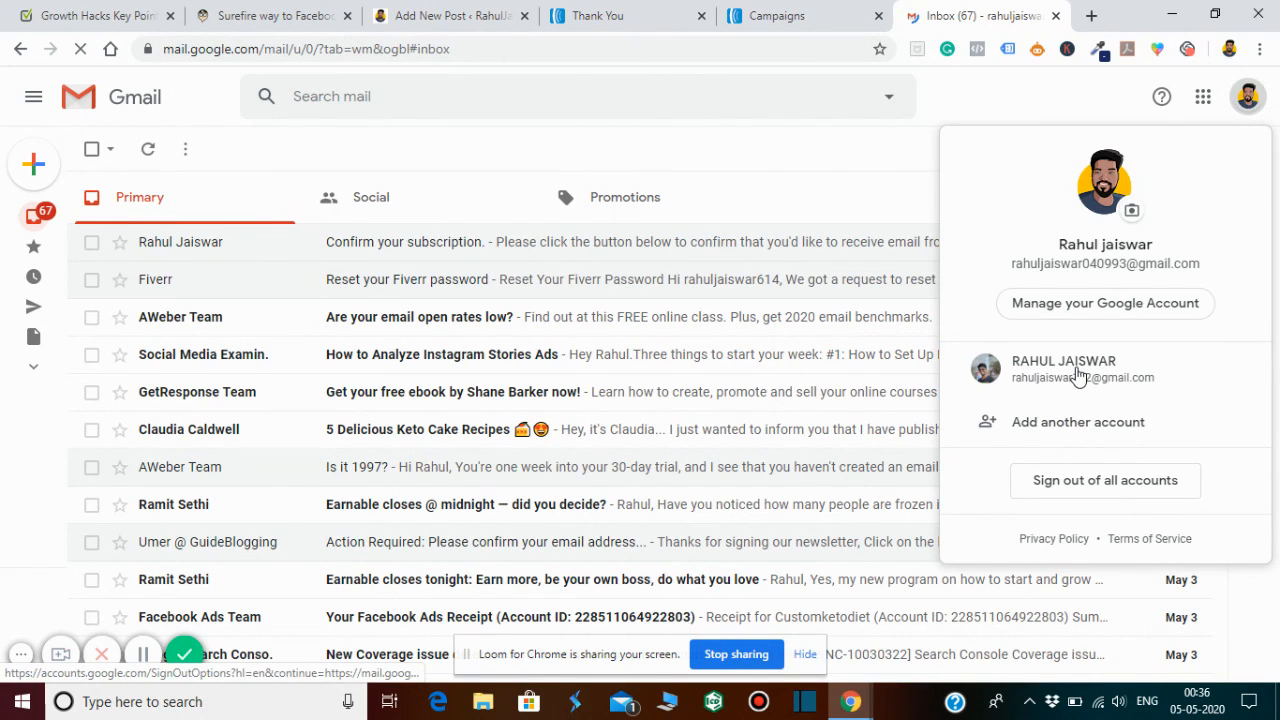
pyautogui.click(1078, 373)
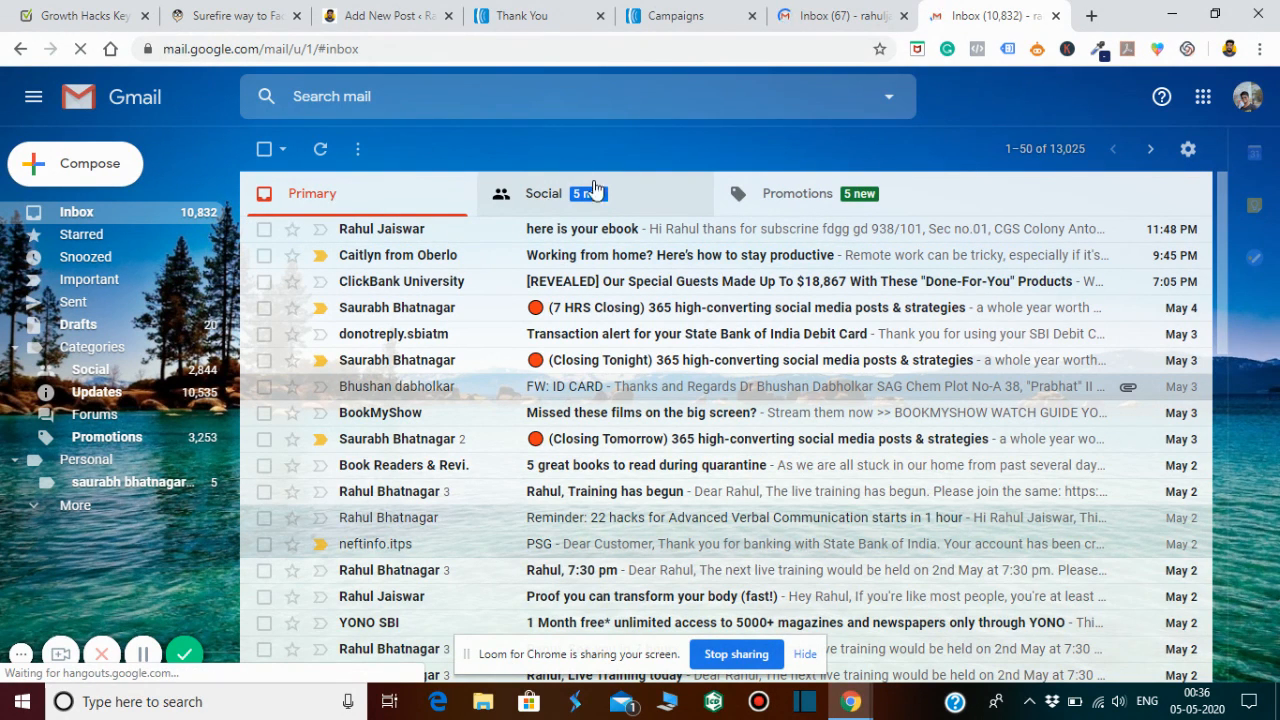
# Check the Social and Primary inbox categories for the welcome ebook email and refresh the inbox
pyautogui.click(545, 196)
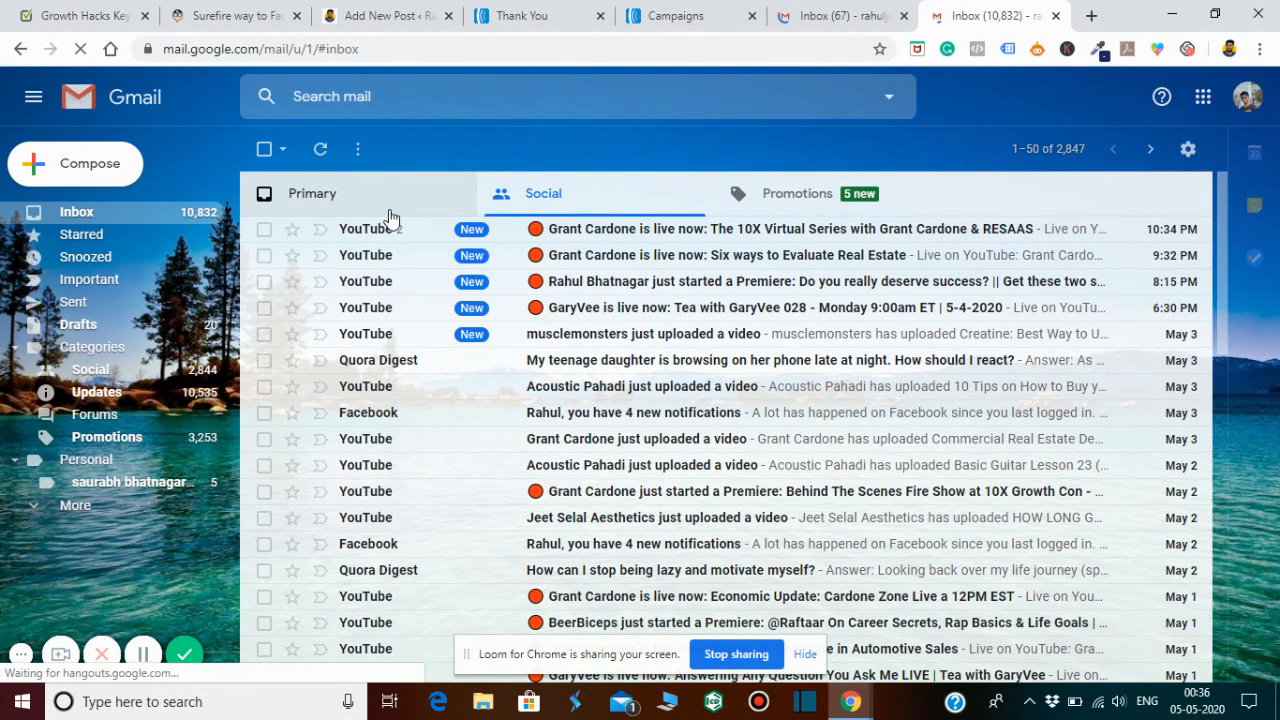
pyautogui.click(389, 210)
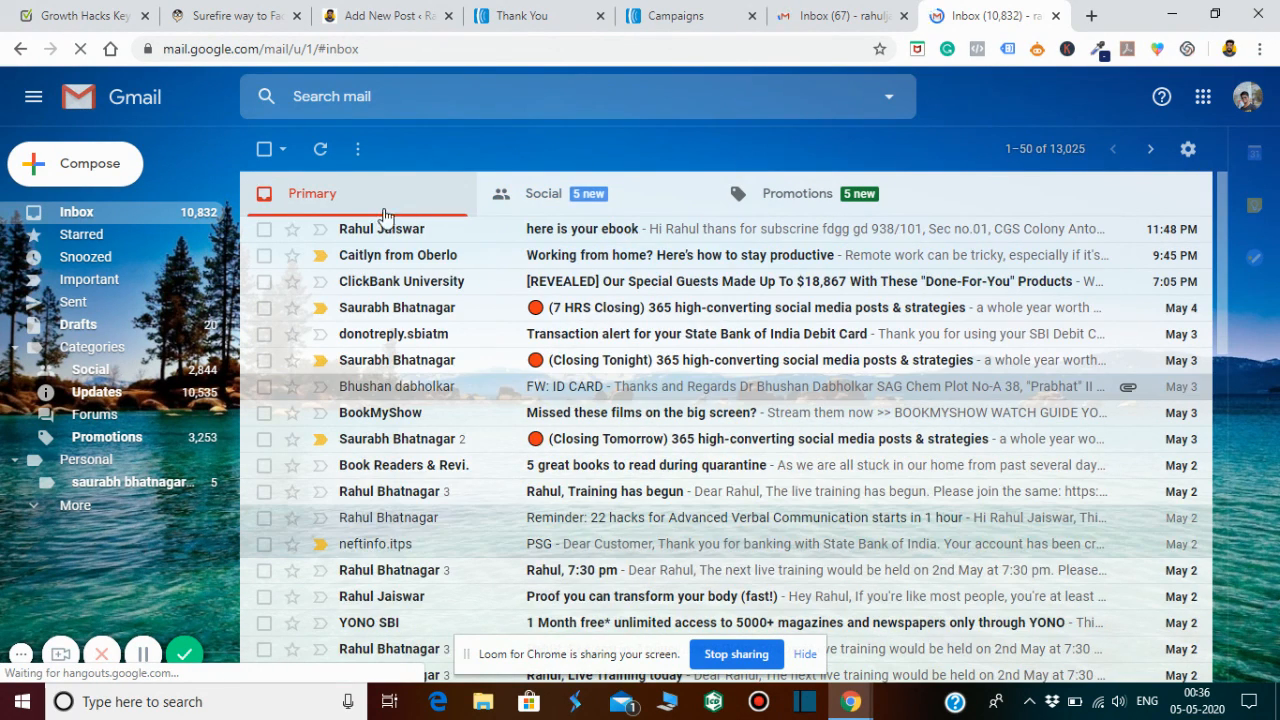
pyautogui.click(322, 150)
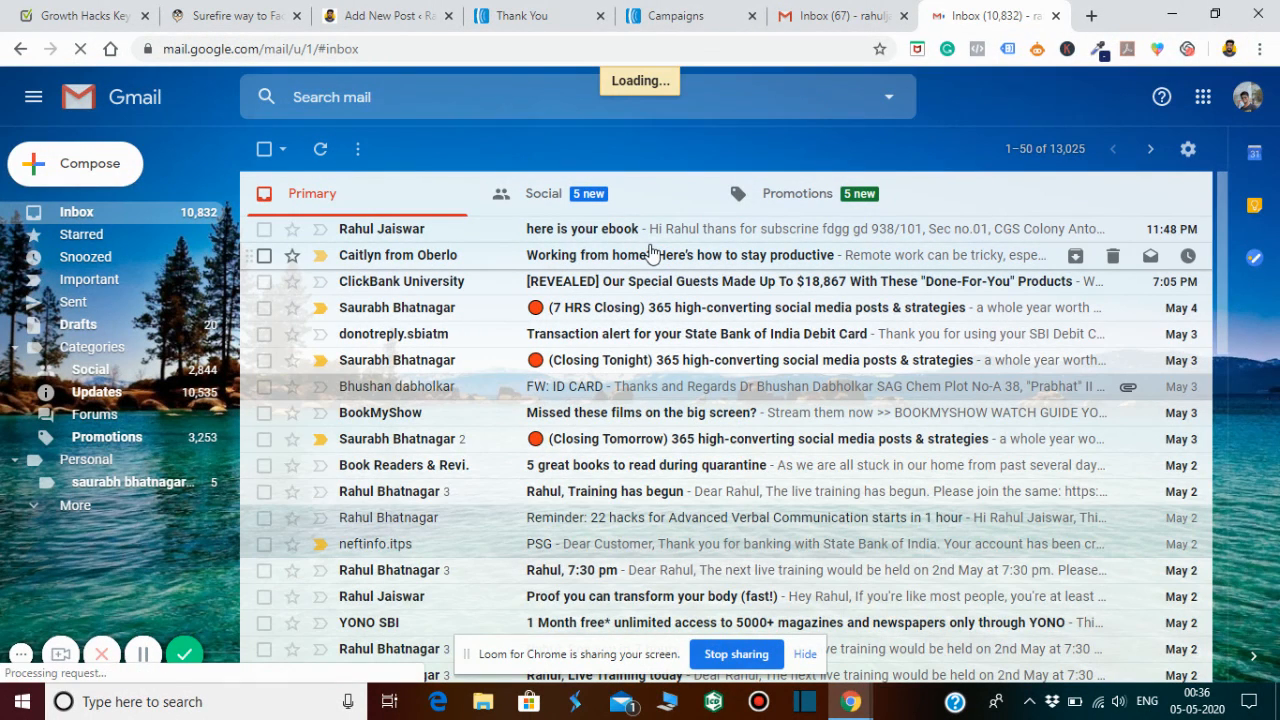
# Look at the first Gmail inbox and the Thank You page, and return to the AWeber Campaigns page
pyautogui.click(840, 10)
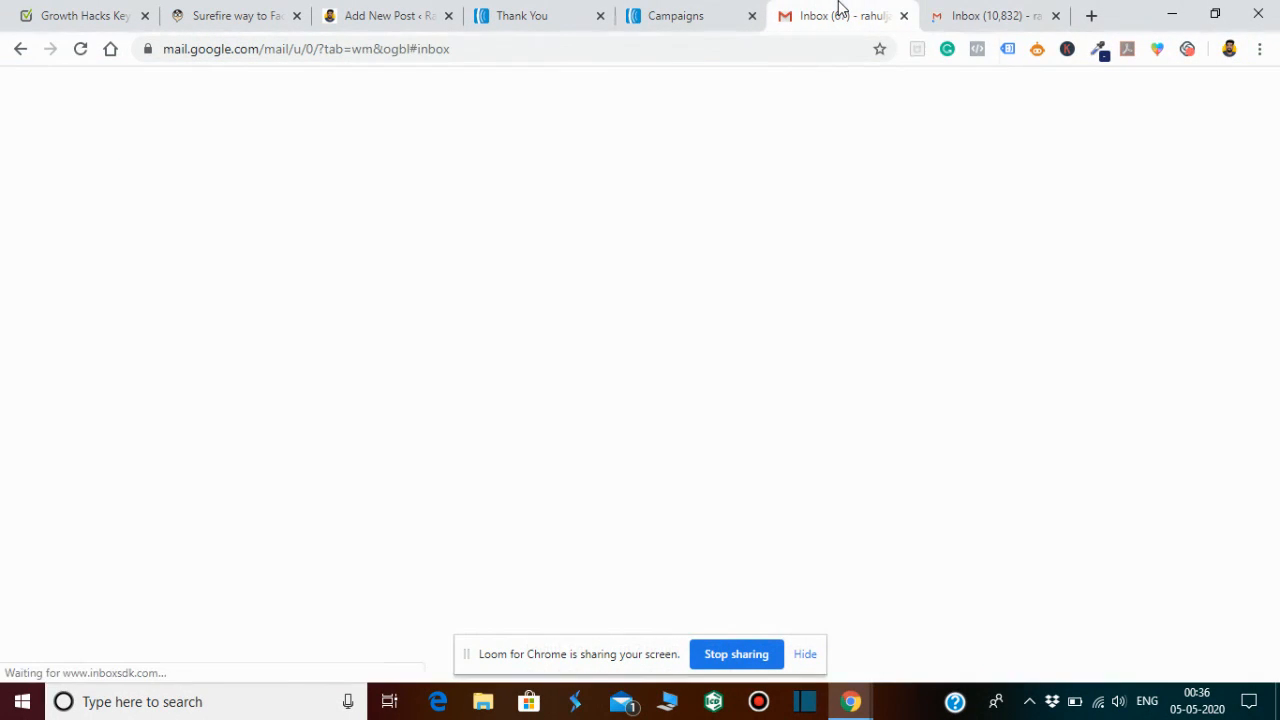
pyautogui.click(699, 28)
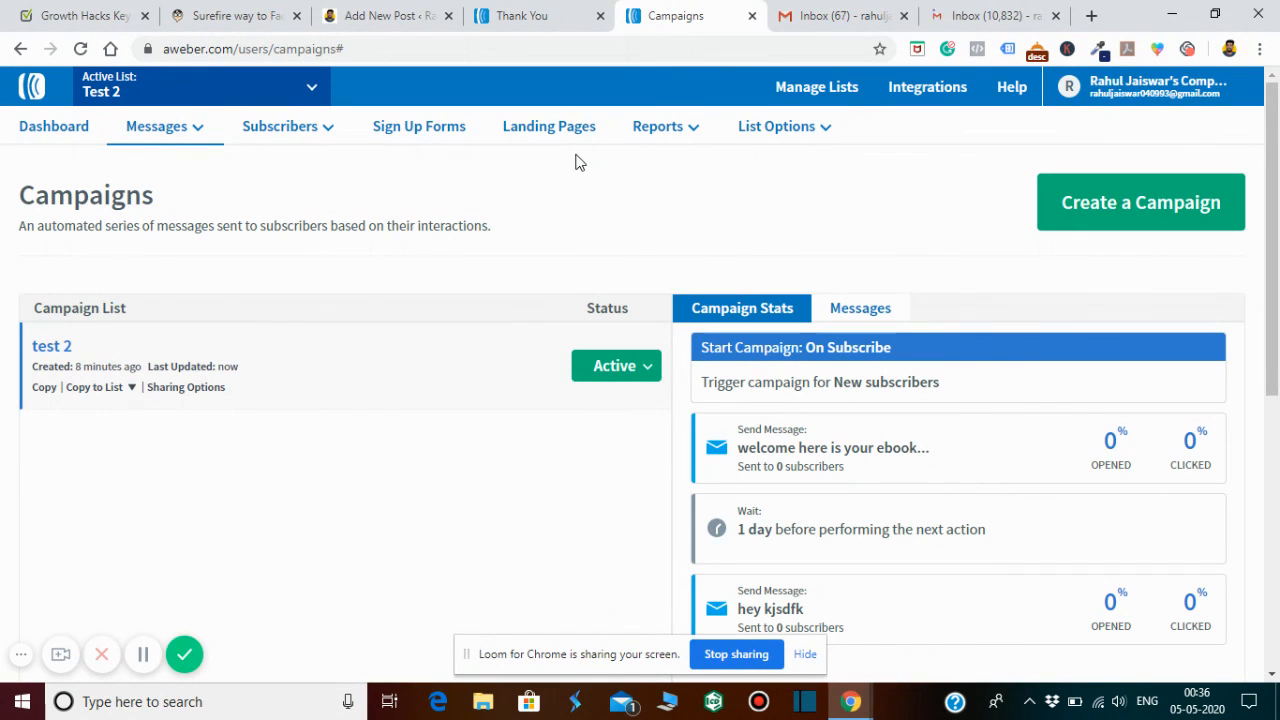
pyautogui.click(563, 18)
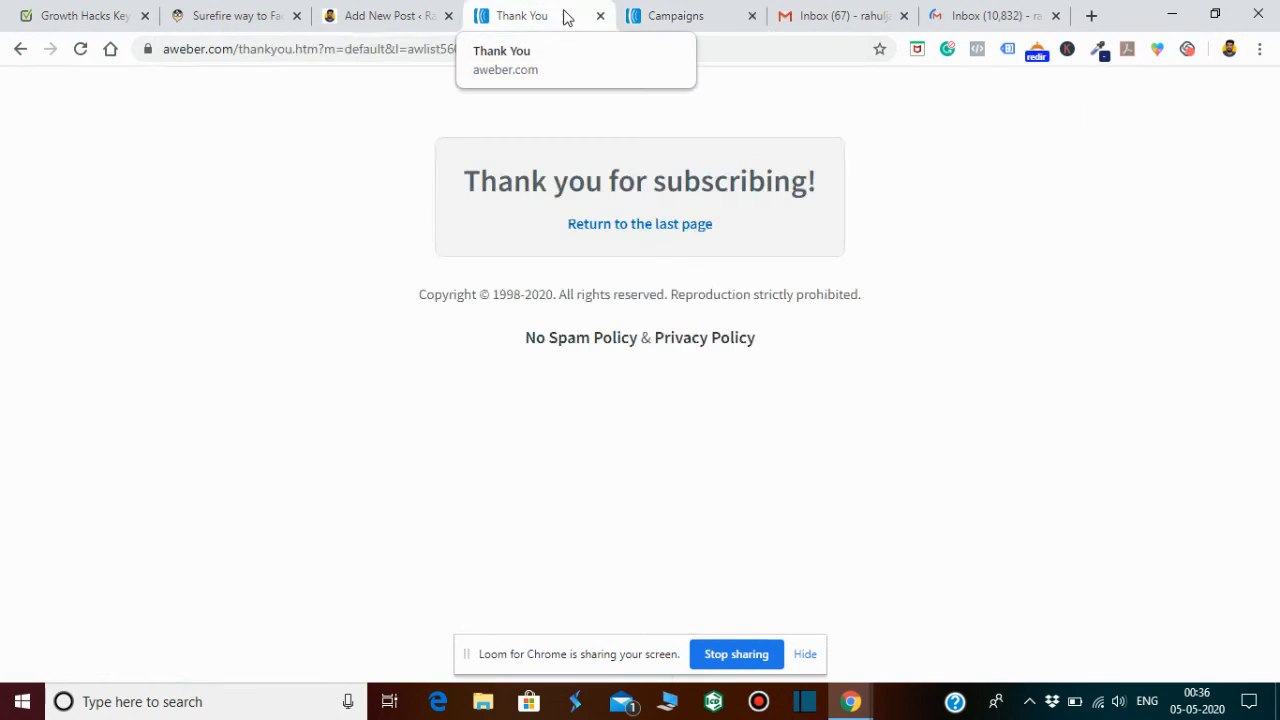
pyautogui.click(693, 12)
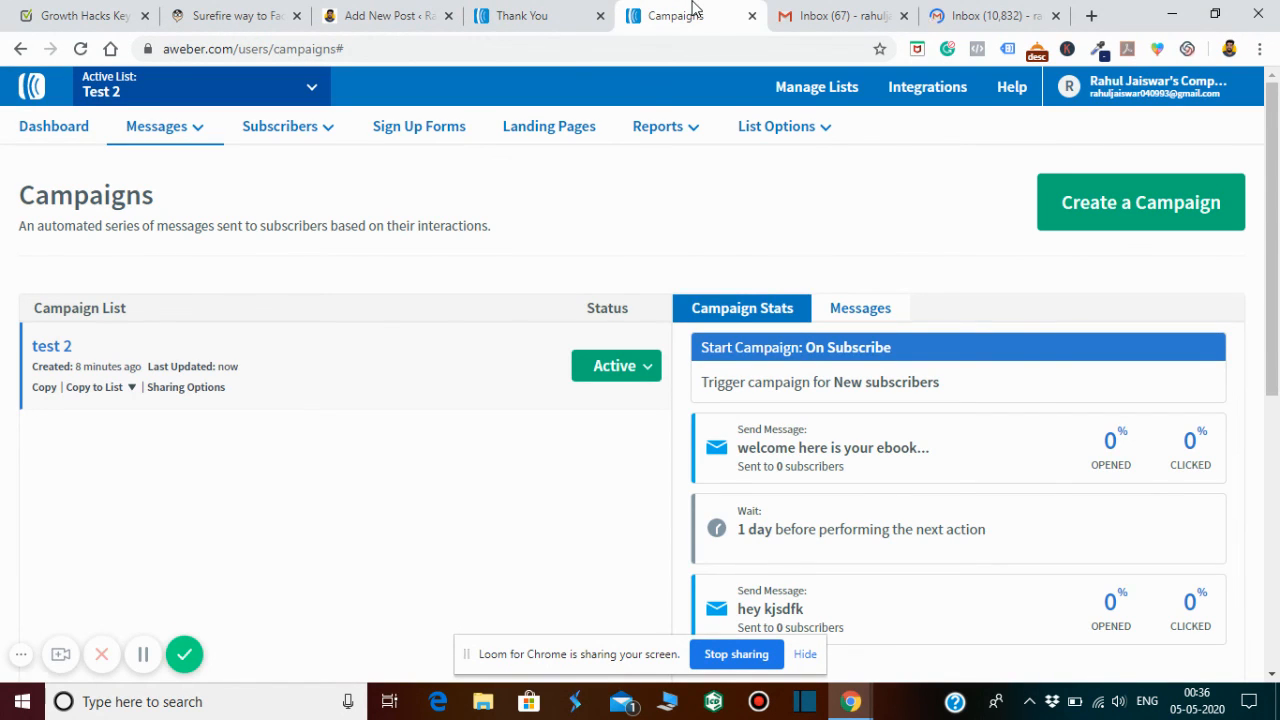